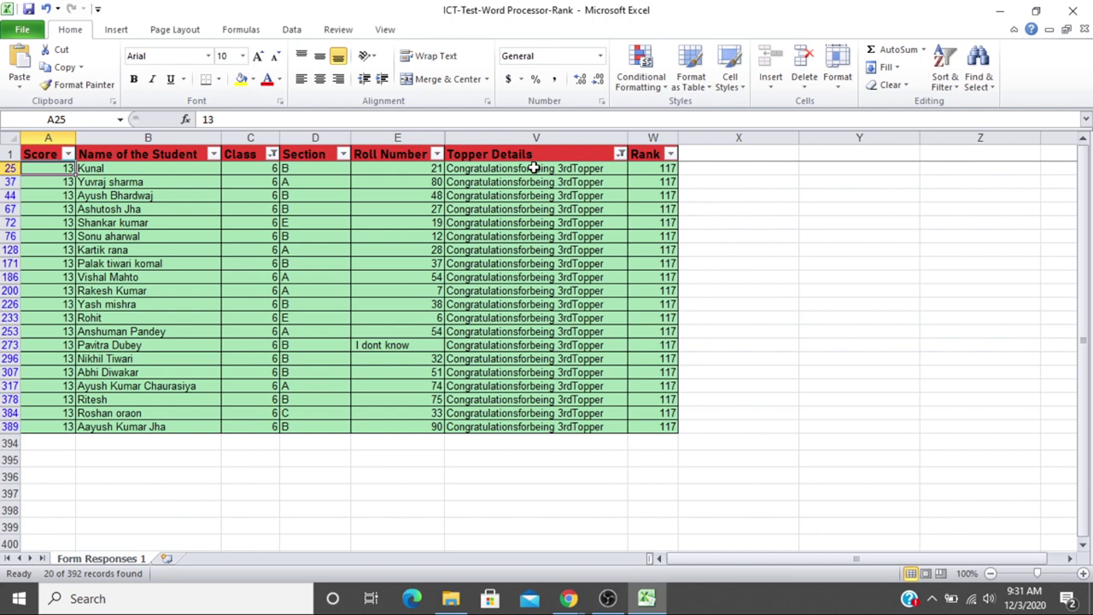
- Select the Rank values of all listed Class 6 third toppers, from W25 through W389
key(Right)
key(Right)
key(Right)
key(Right)
key(Right)
key(Right)
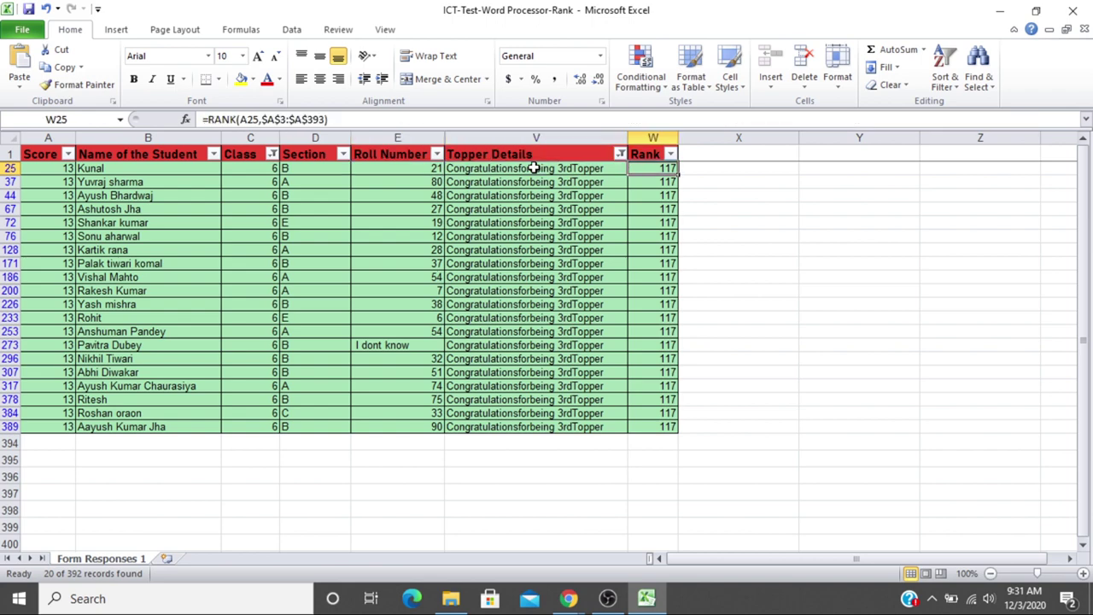
key(shift+Down)
key(shift+Down)
key(shift+Down)
key(shift+Down)
key(shift+Down)
key(shift+Down)
key(shift+Down)
key(shift+Down)
key(shift+Down)
key(shift+Down)
key(shift+Down)
key(shift+Down)
key(shift+Down)
key(shift+Down)
key(shift+Down)
key(shift+Down)
key(shift+Down)
key(shift+Down)
key(shift+Down)
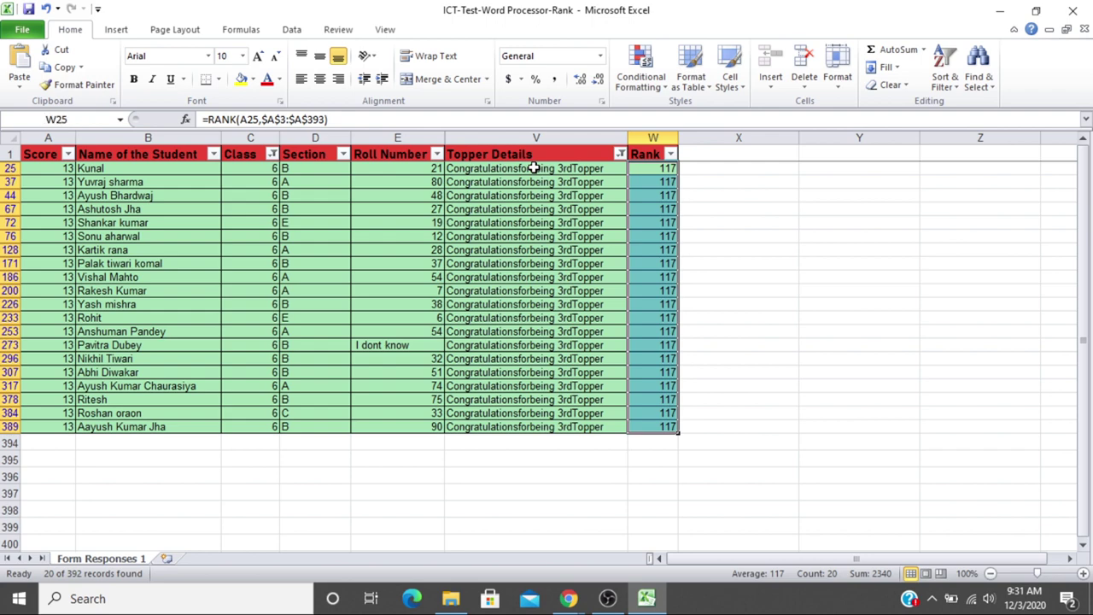
- Go back across the first listed third topper's record from Rank to the Score cell A25
key(Left)
key(Left)
key(Left)
key(Left)
key(Left)
key(Left)
key(Right)
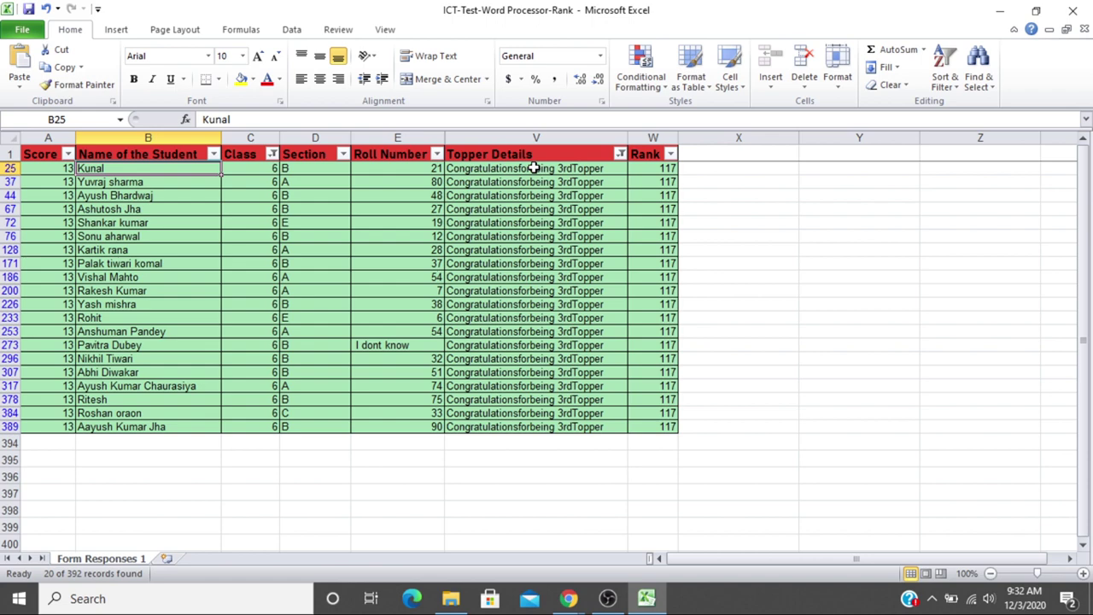
key(Left)
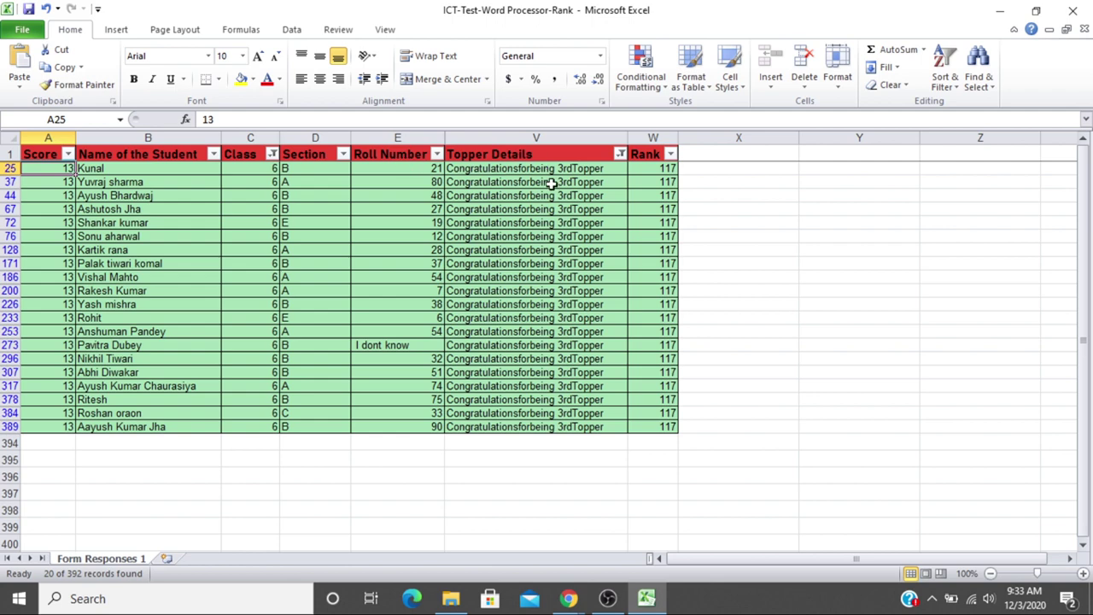
- Filter Topper Details for the Class 6 students to show only "Congratulations for being 2nd Topper"
click(621, 155)
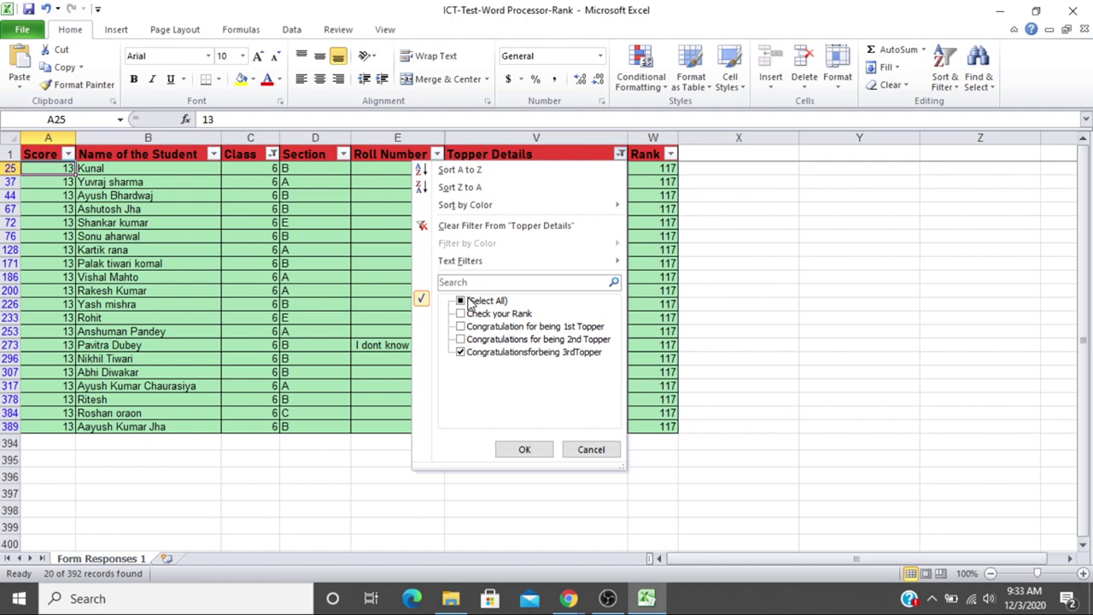
click(460, 352)
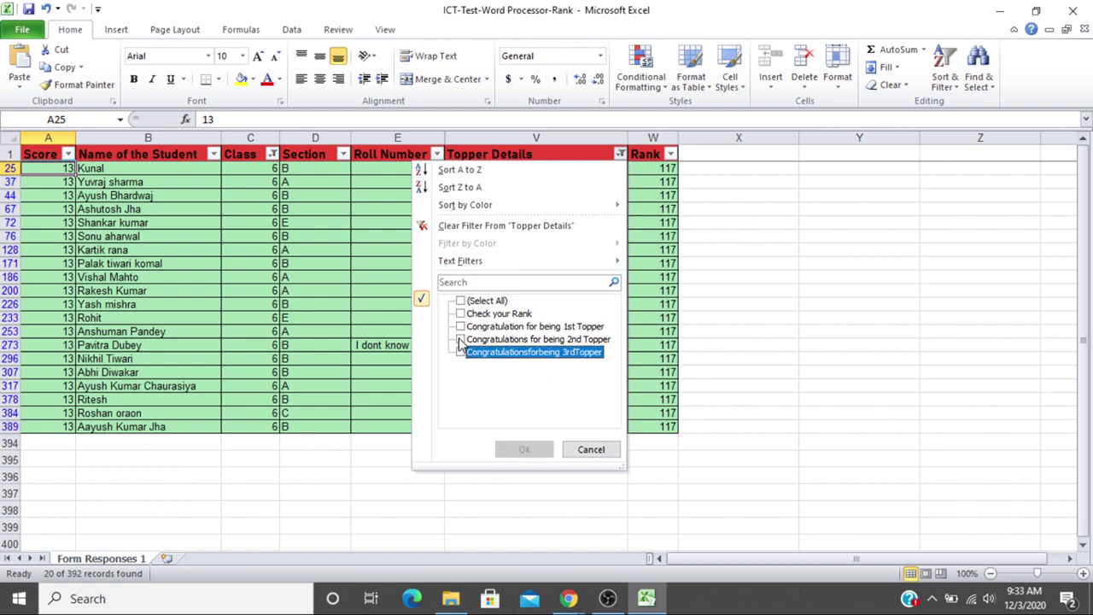
click(461, 339)
click(520, 450)
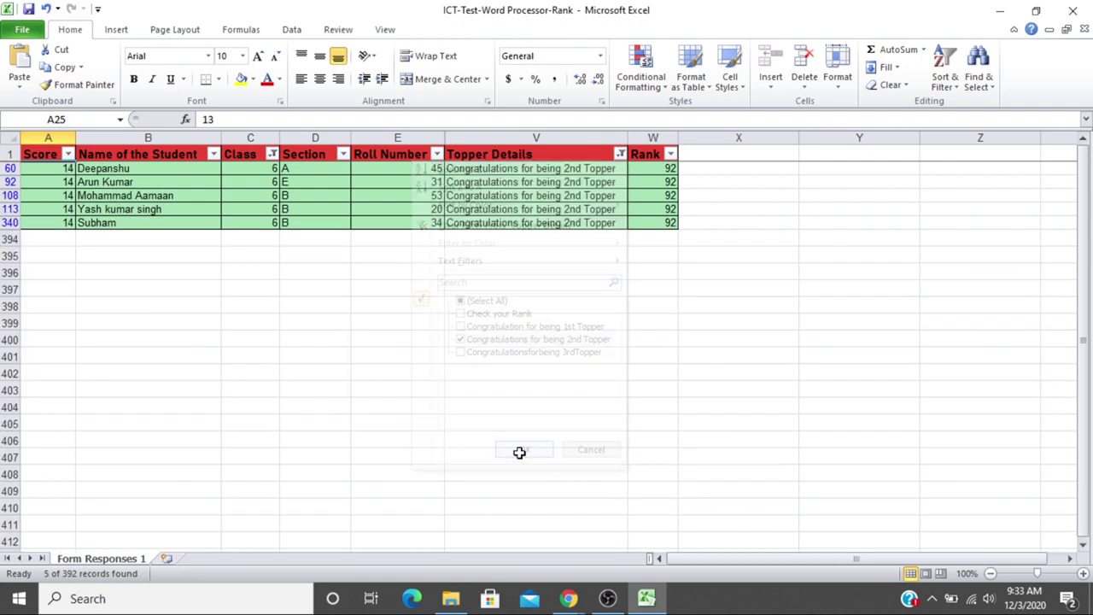
- Look over the header and first Class 6 second-topper records, ending on the Score cell A60
key(Up)
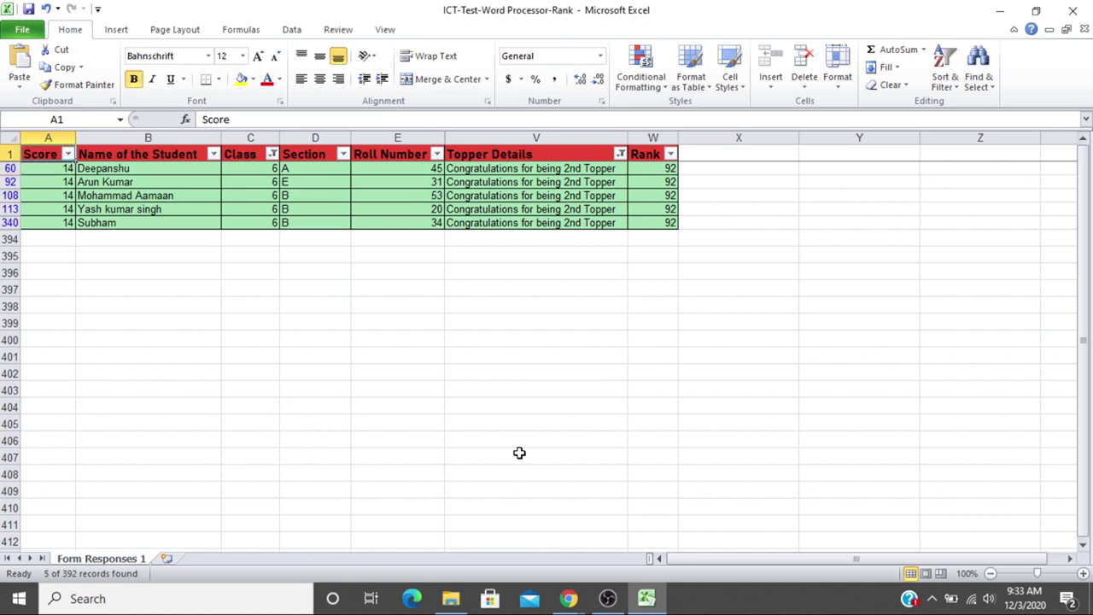
key(Right)
key(Left)
key(Down)
key(Right)
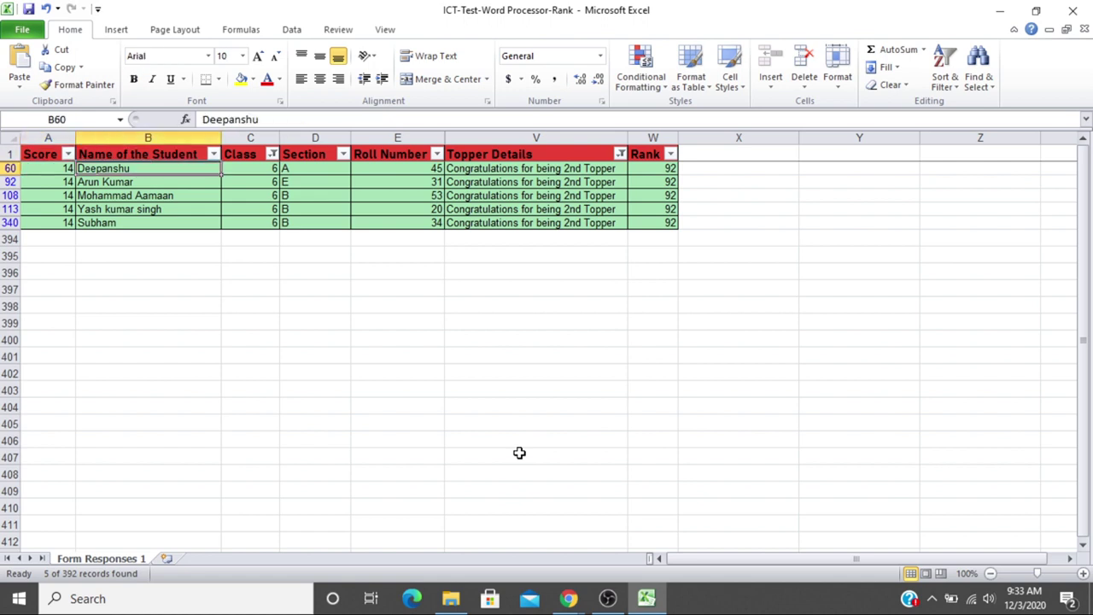
key(Down)
key(Up)
key(Left)
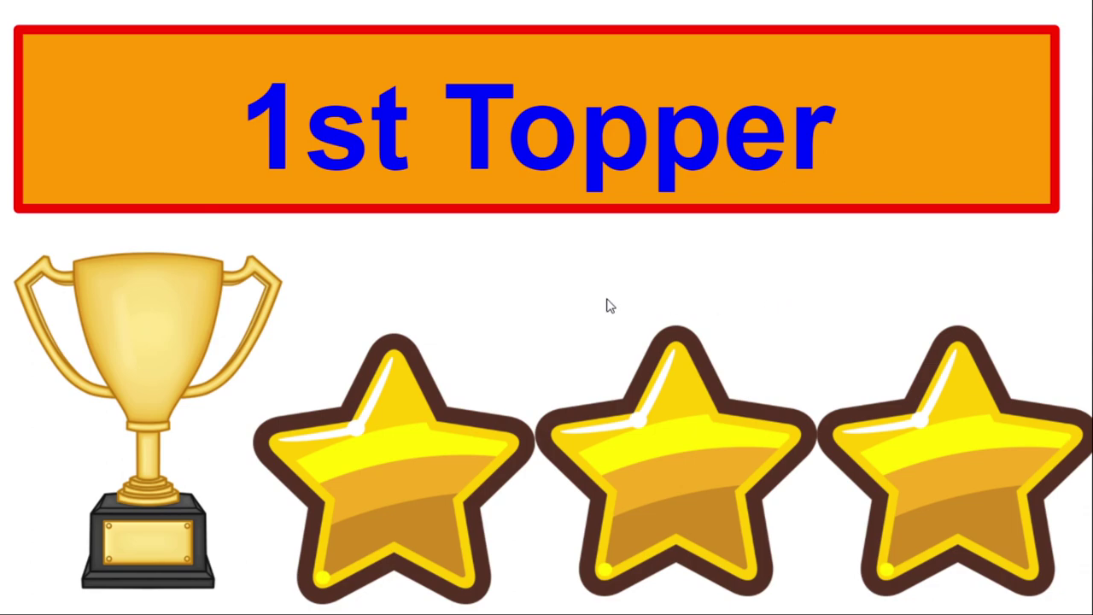
- Leave the full-screen 1st Topper slide and filter Topper Details to show only "Congratulation for being 1st Topper"
key(Escape)
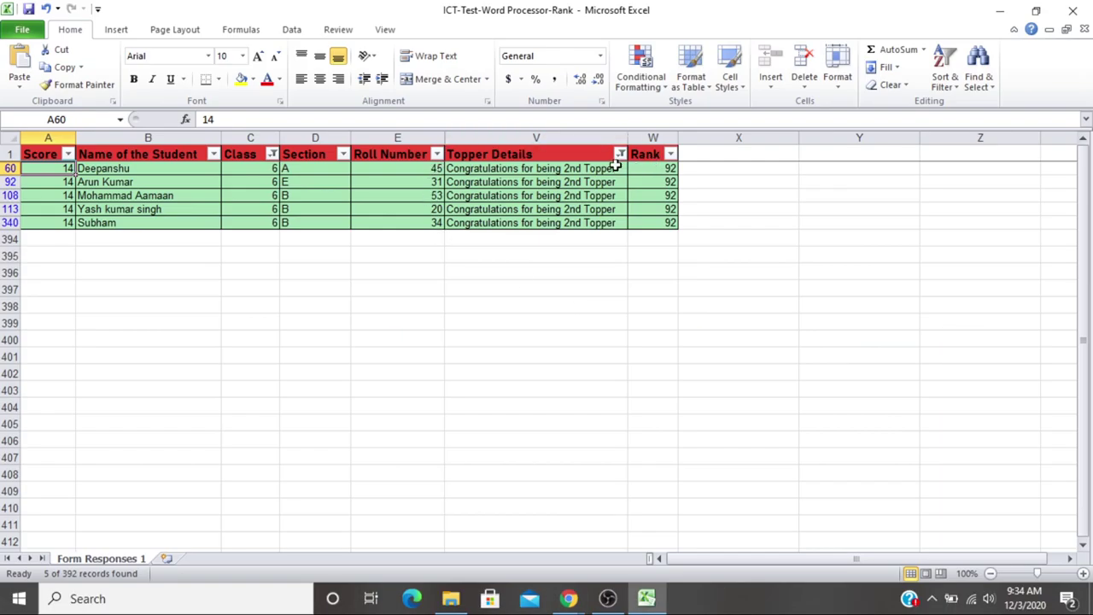
click(620, 154)
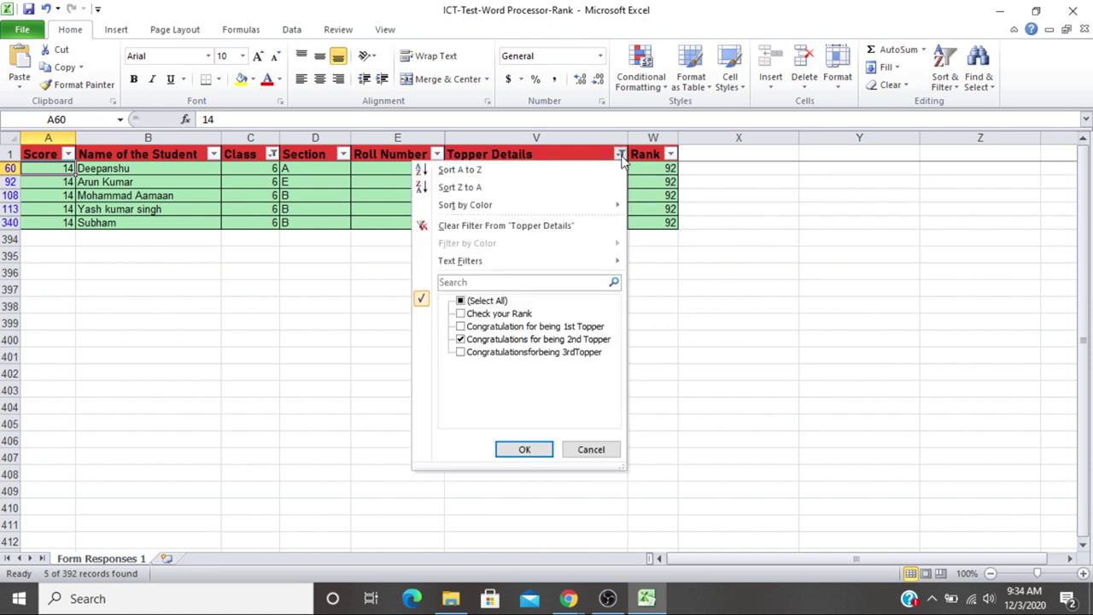
click(475, 302)
click(474, 302)
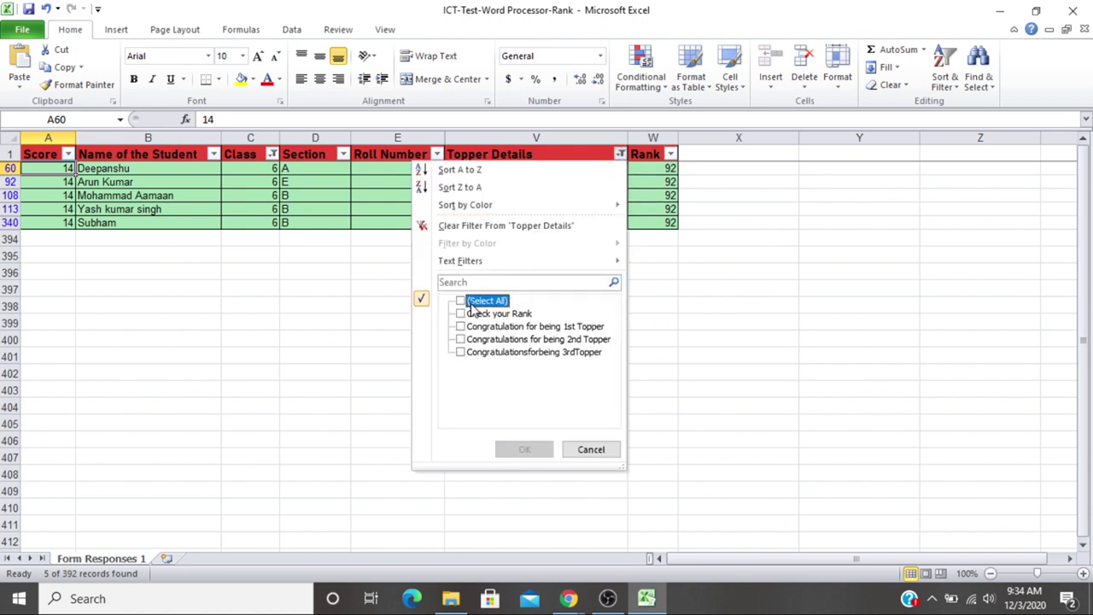
click(460, 328)
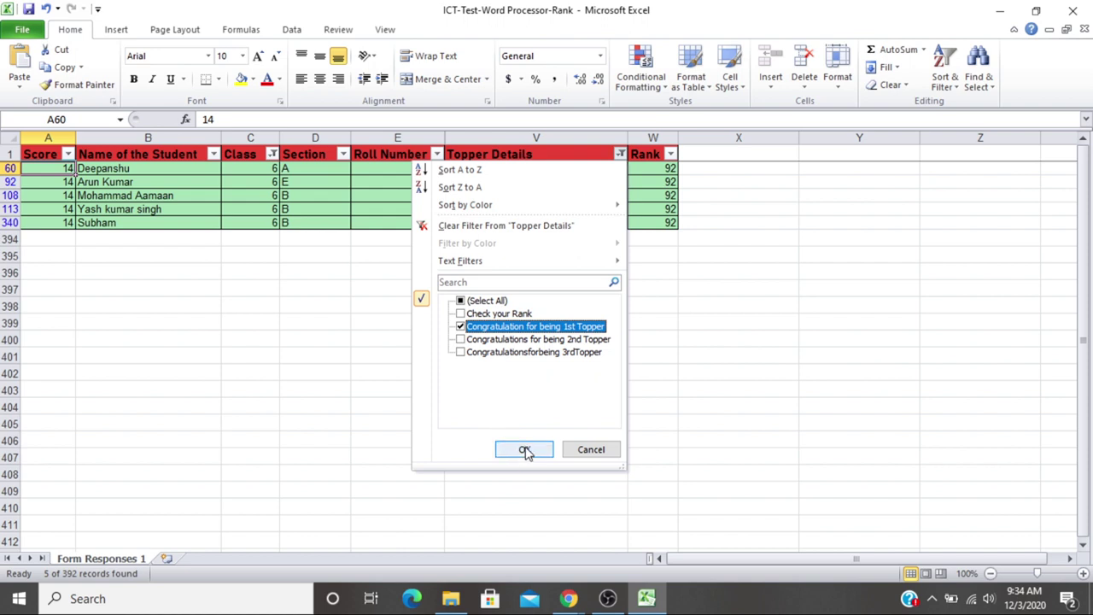
click(524, 450)
- Select the Score cell of the first listed Class 6 first topper, A15
click(515, 301)
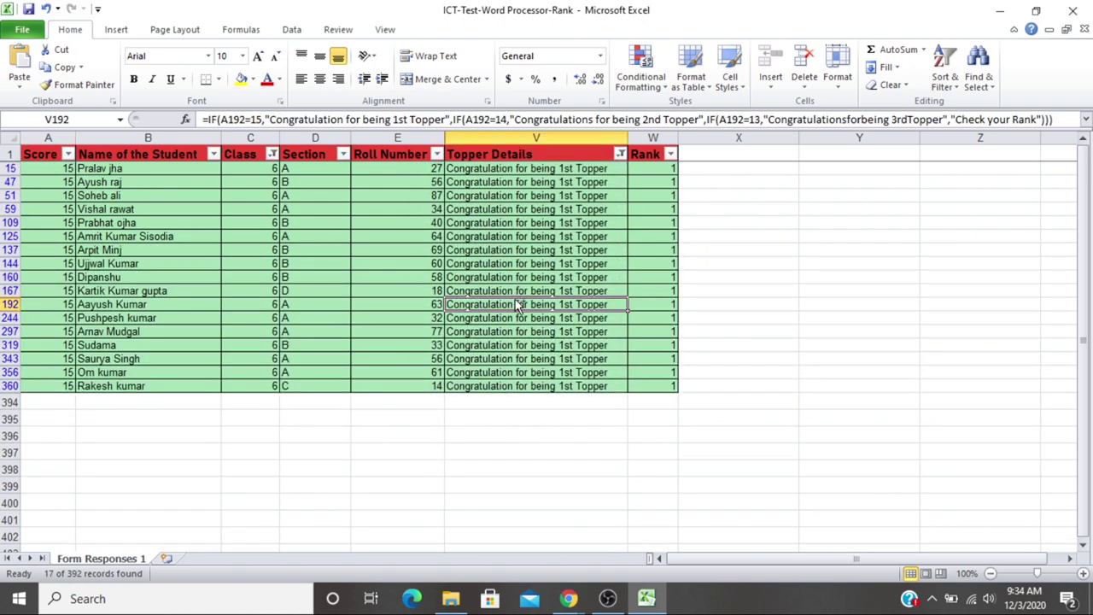
key(ctrl+Home)
key(Up)
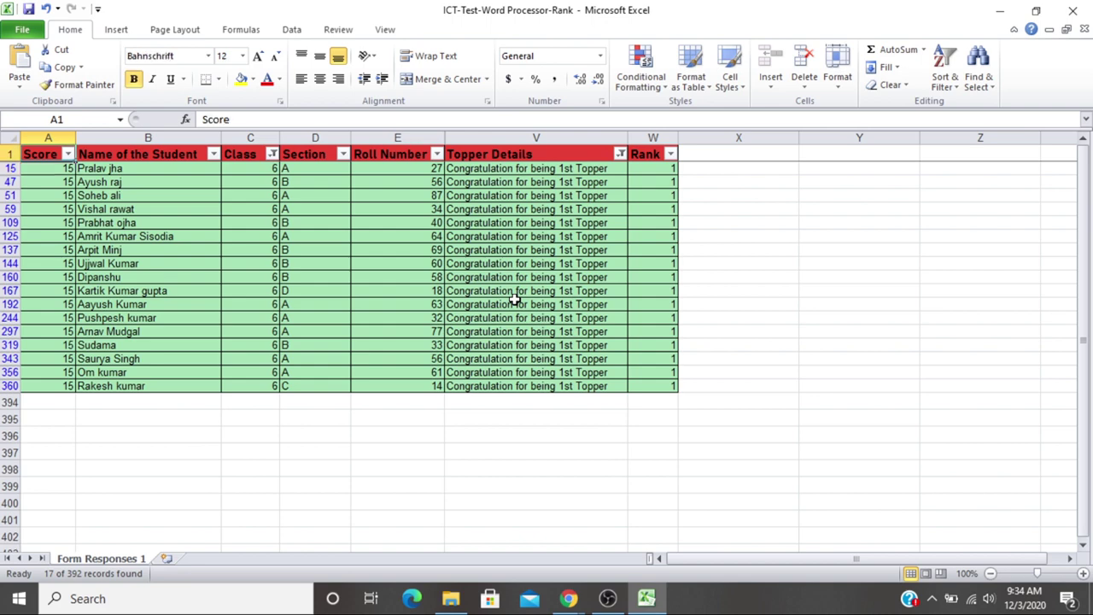
key(Right)
key(Left)
key(Down)
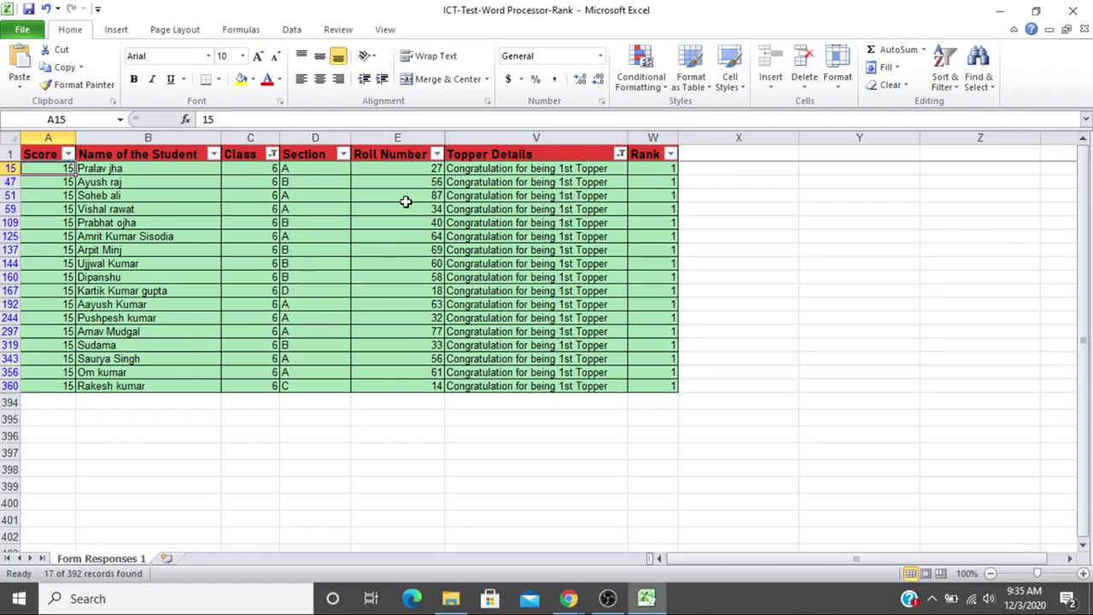
- Change the Topper Details filter to show only "Congratulationsforbeing 3rdTopper"
click(620, 154)
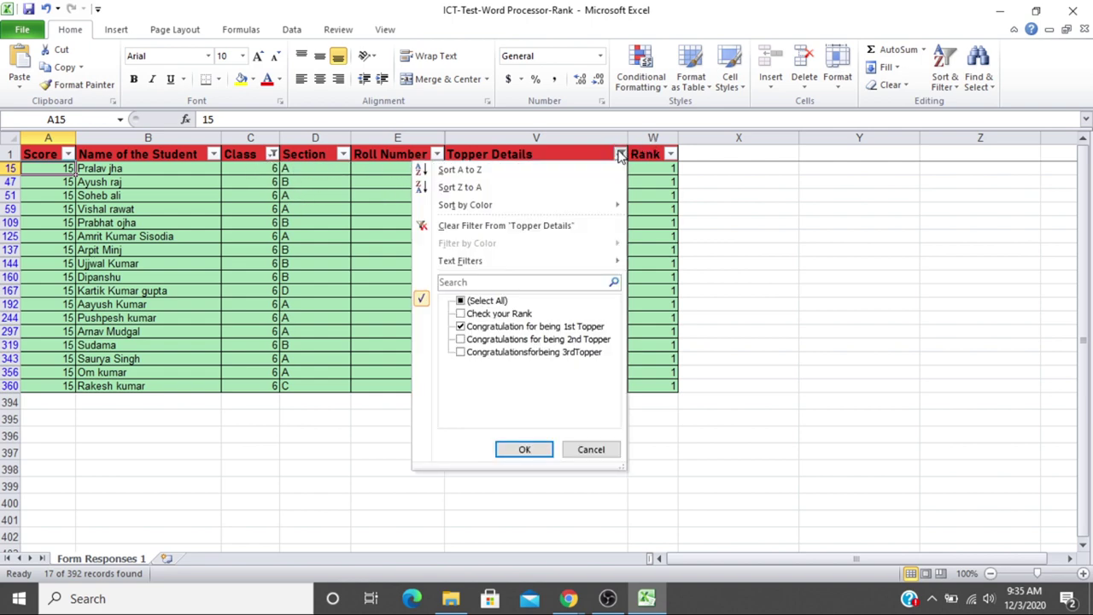
click(486, 327)
click(493, 354)
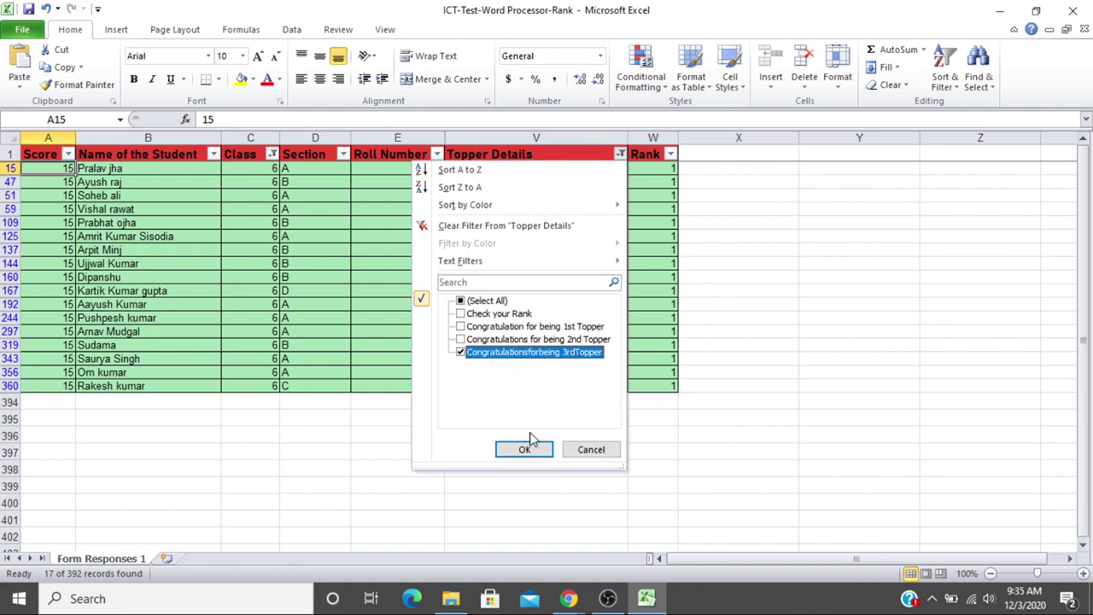
click(523, 449)
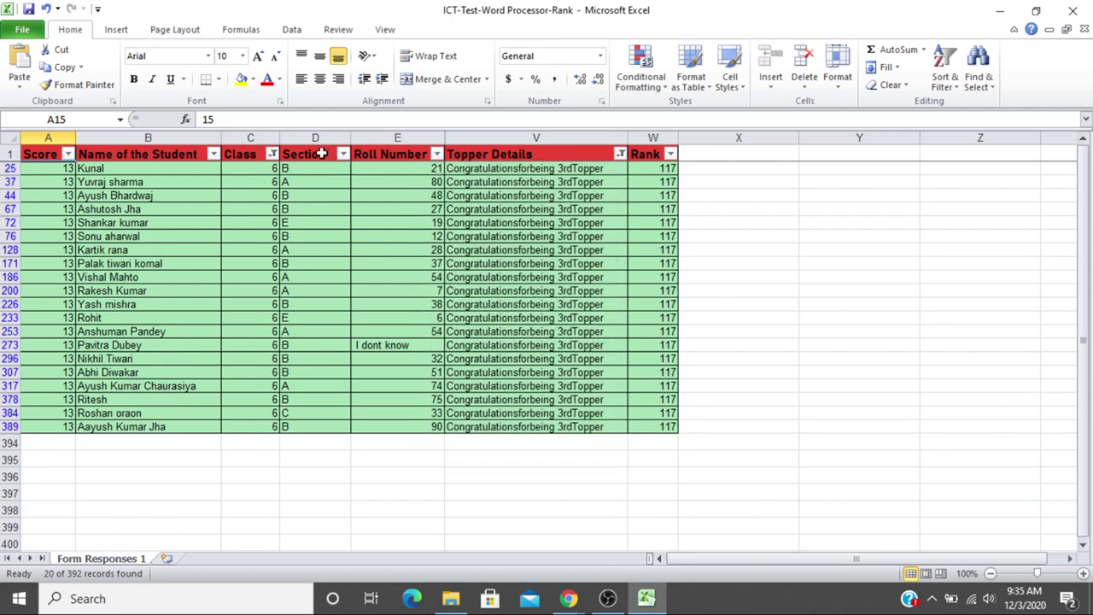
- Change the Class filter from 6 to show only Class 7
click(272, 154)
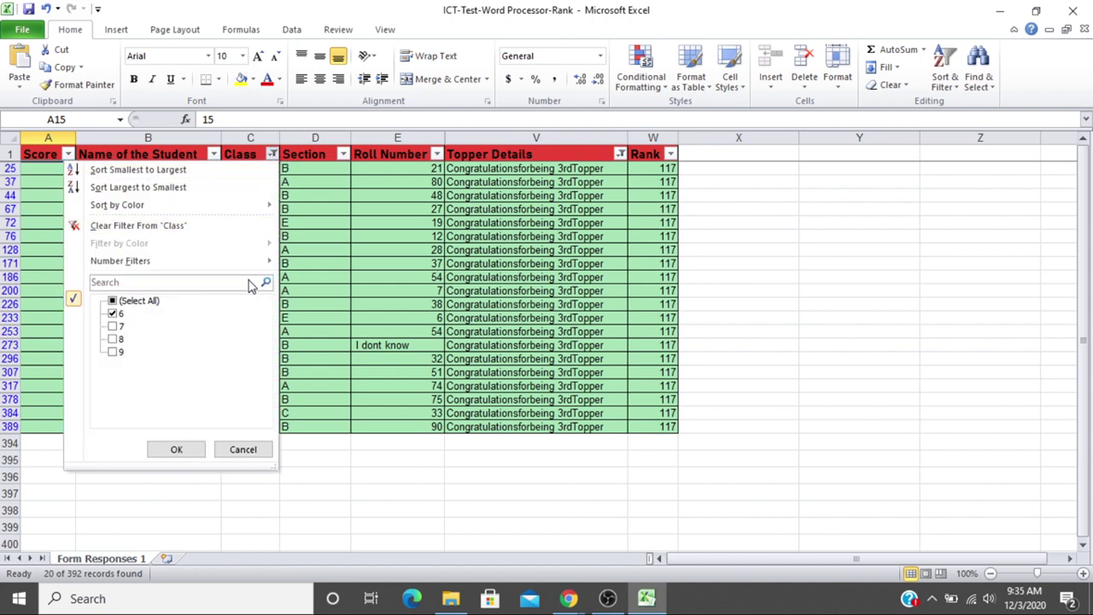
click(117, 314)
click(115, 327)
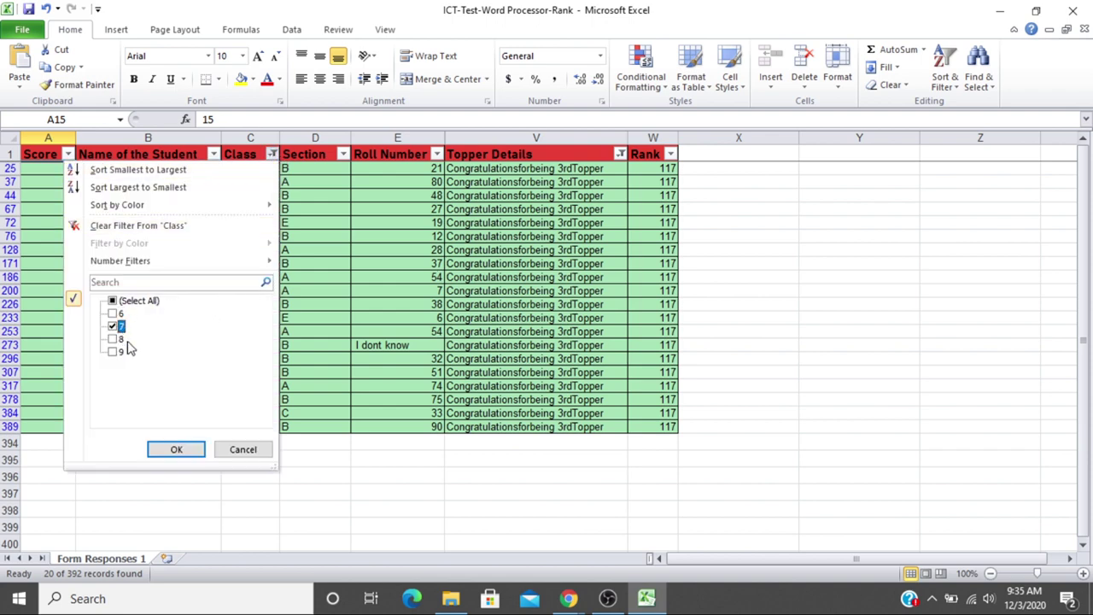
click(177, 451)
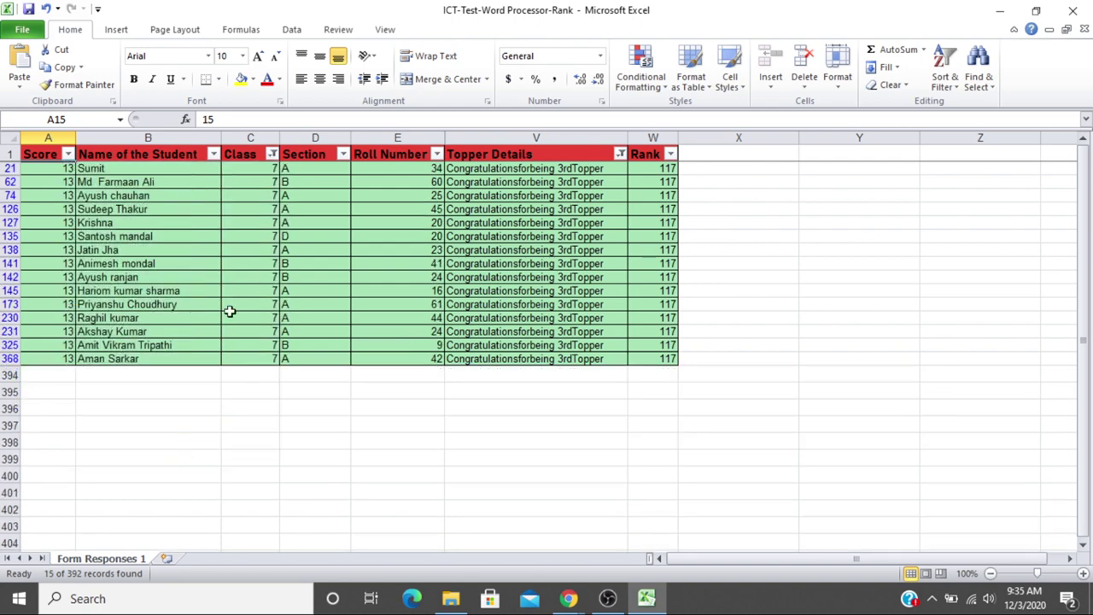
- Go down the Class 7 third toppers' records one by one to the student in row 142
key(Down)
key(Up)
key(Down)
key(Down)
key(Down)
key(Down)
key(Down)
key(Down)
key(Down)
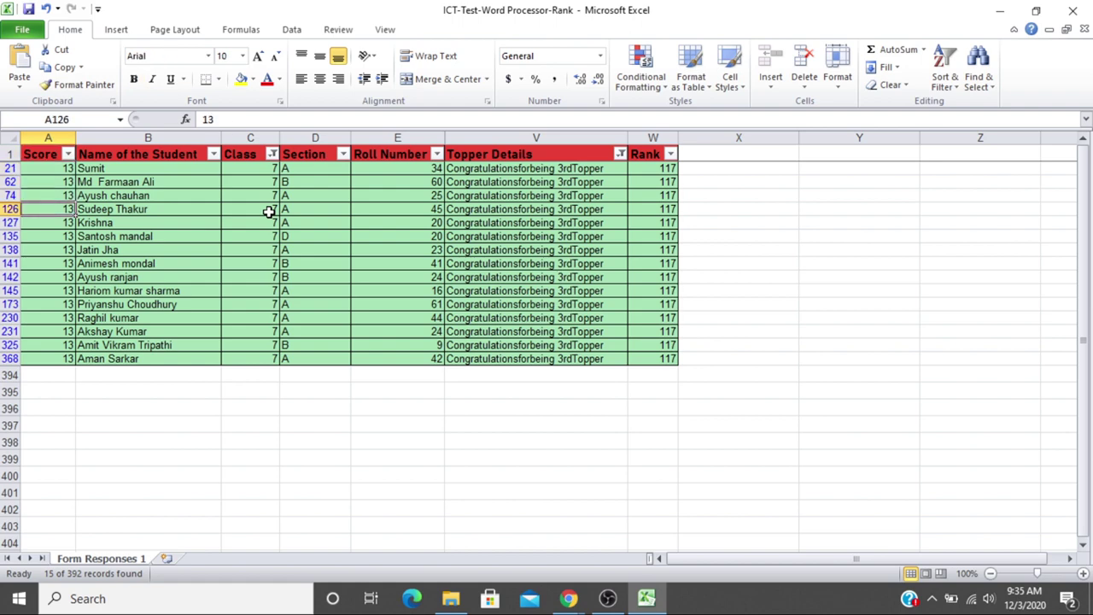
key(Down)
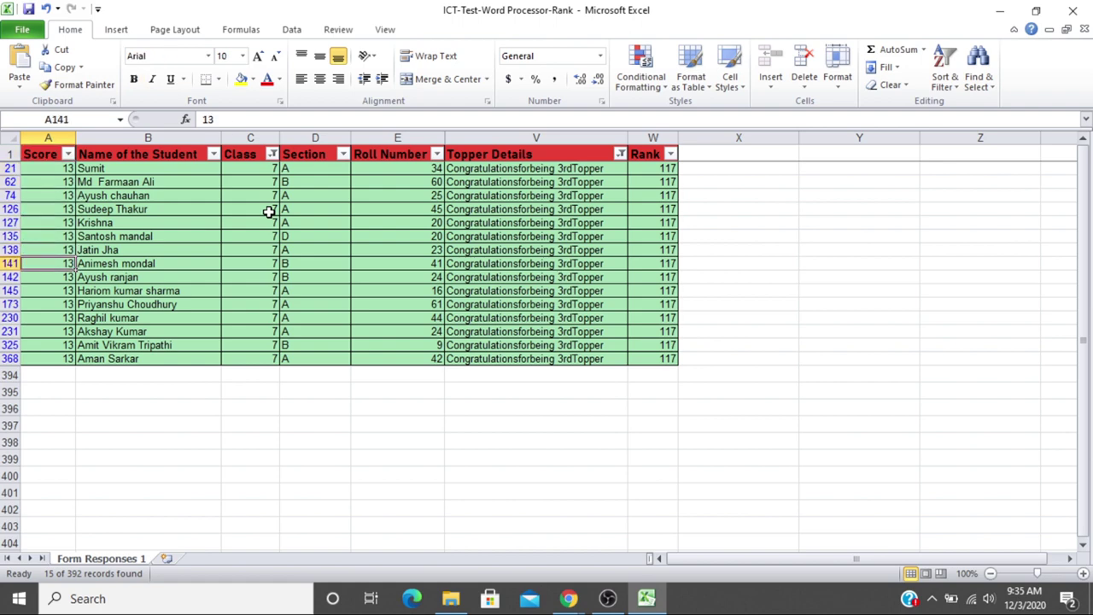
key(Down)
- Examine the row 142 record across its columns and return to the first listed Score cell, A21
key(Right)
key(Right)
key(Right)
key(Right)
key(Right)
key(Right)
key(Right)
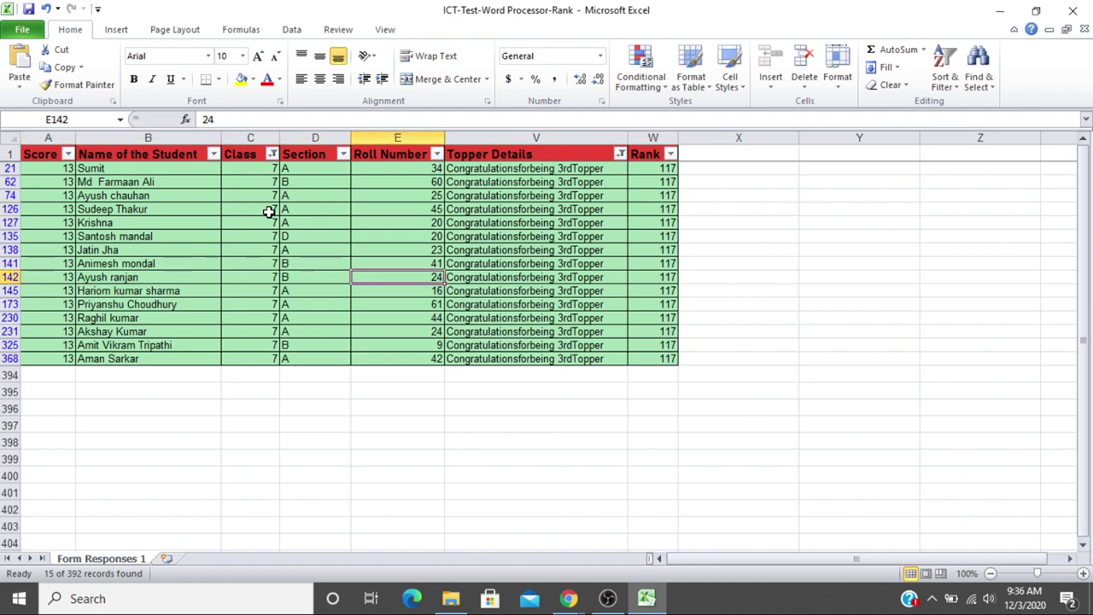
key(Left)
key(Left)
key(Left)
key(Left)
key(Left)
key(Left)
key(Left)
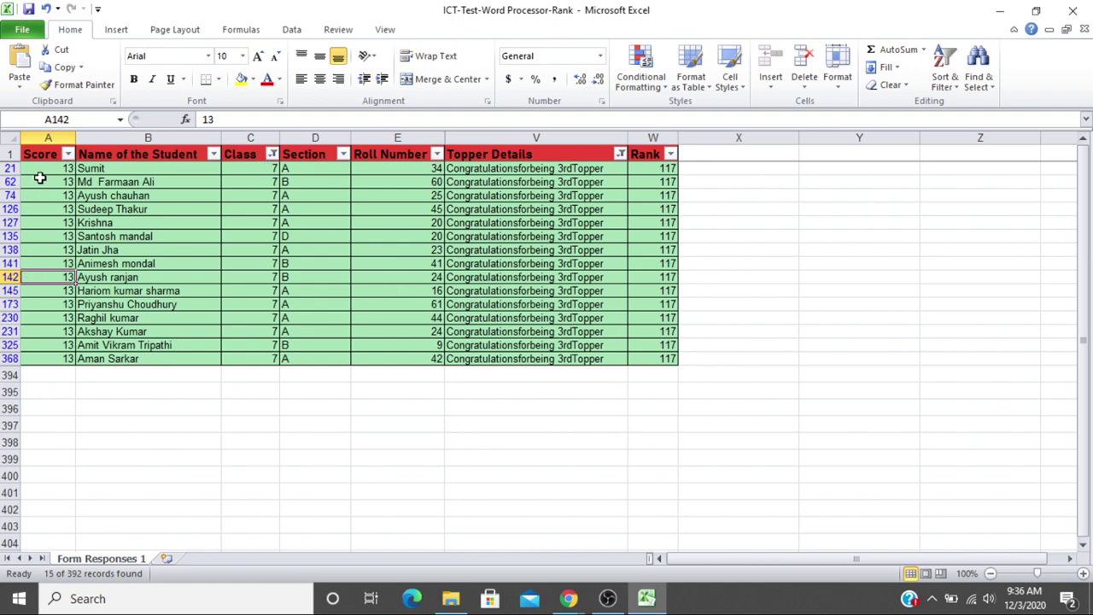
click(44, 169)
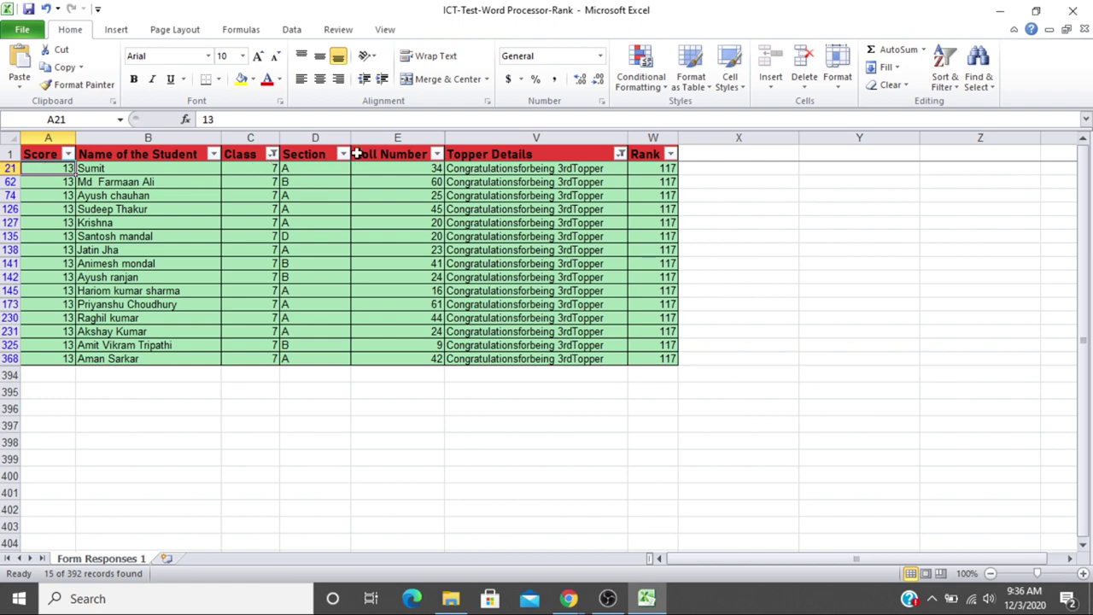
- Filter Topper Details for the Class 7 students to show only "Congratulations for being 2nd Topper"
click(622, 156)
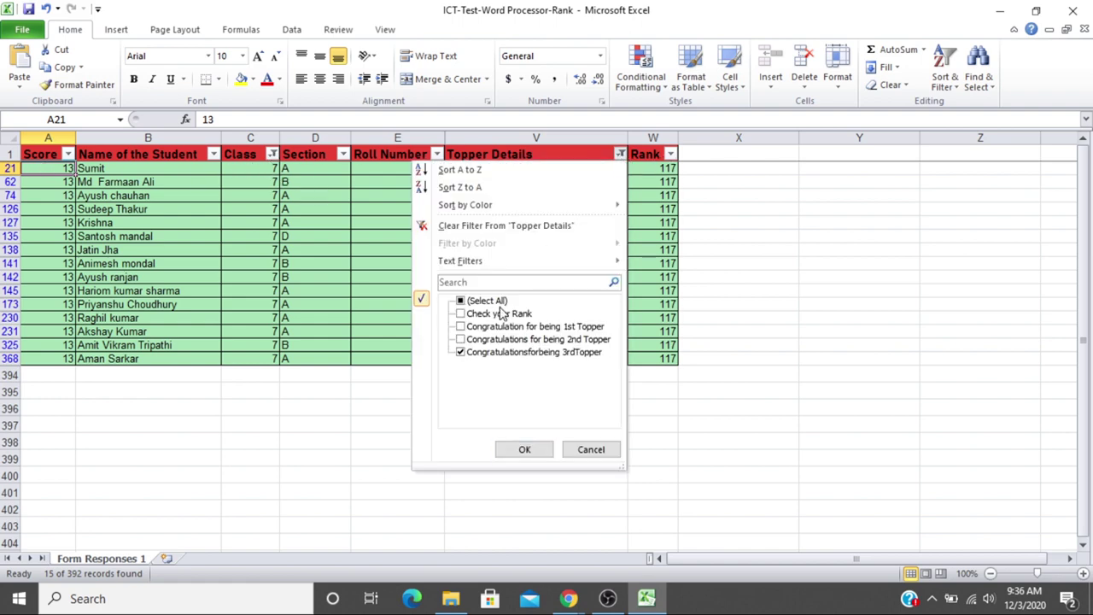
click(469, 304)
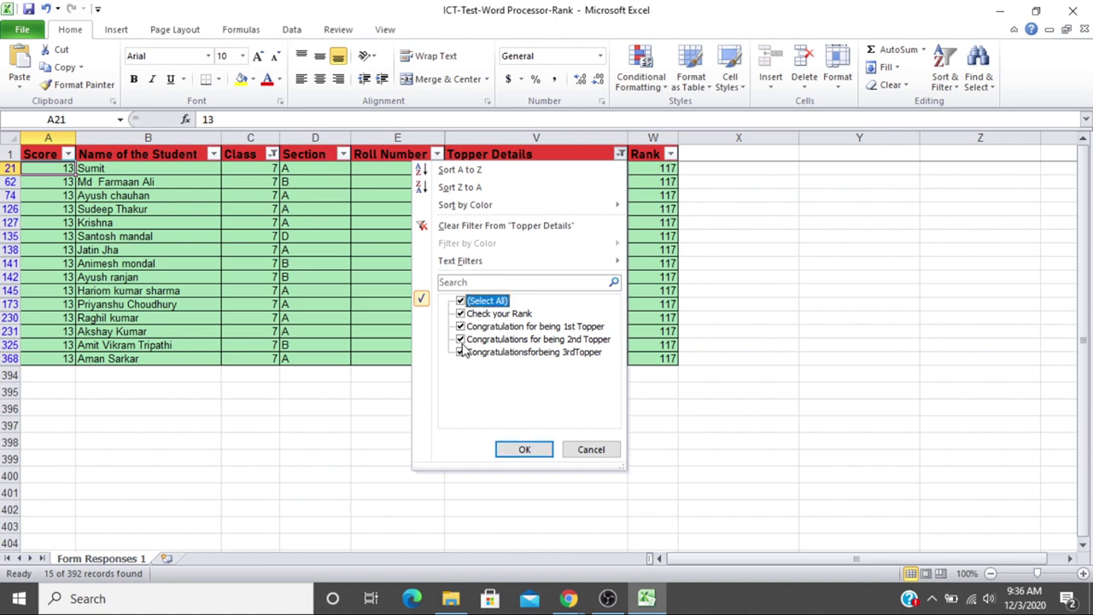
click(461, 304)
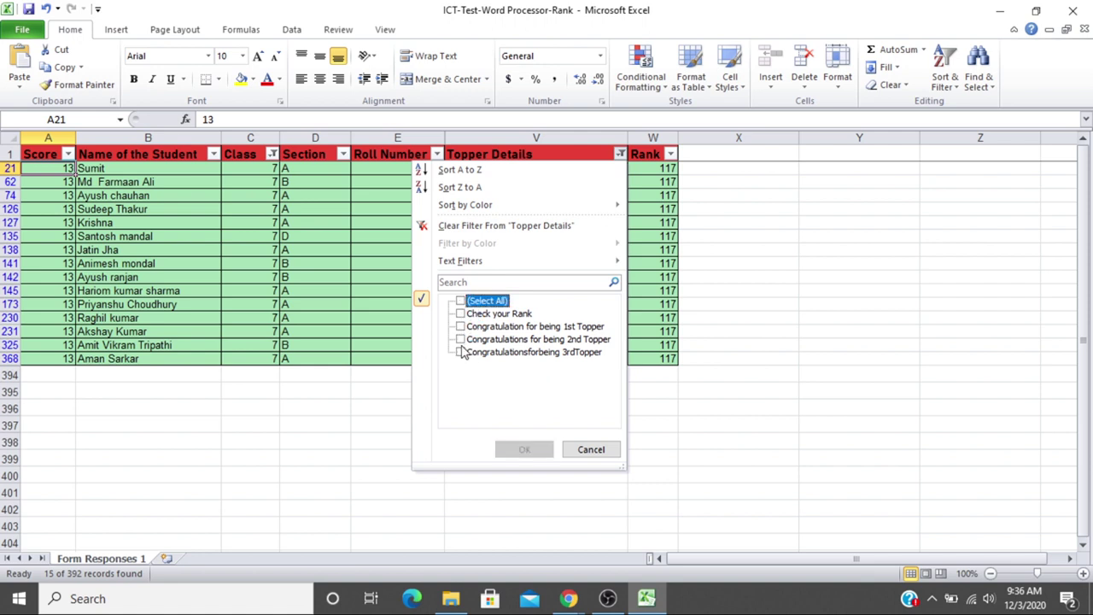
click(461, 341)
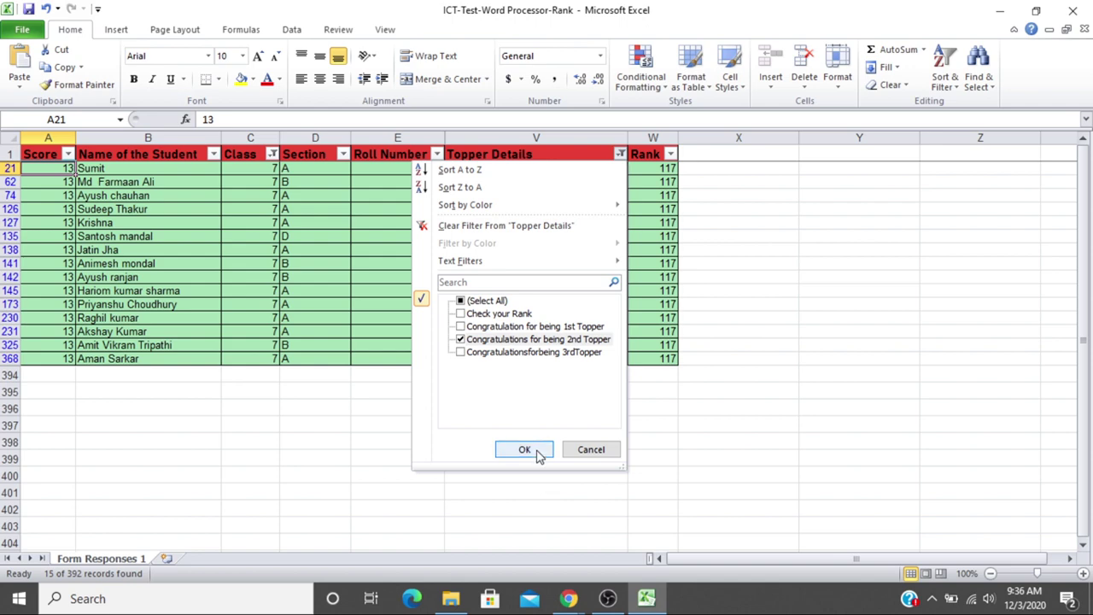
click(524, 450)
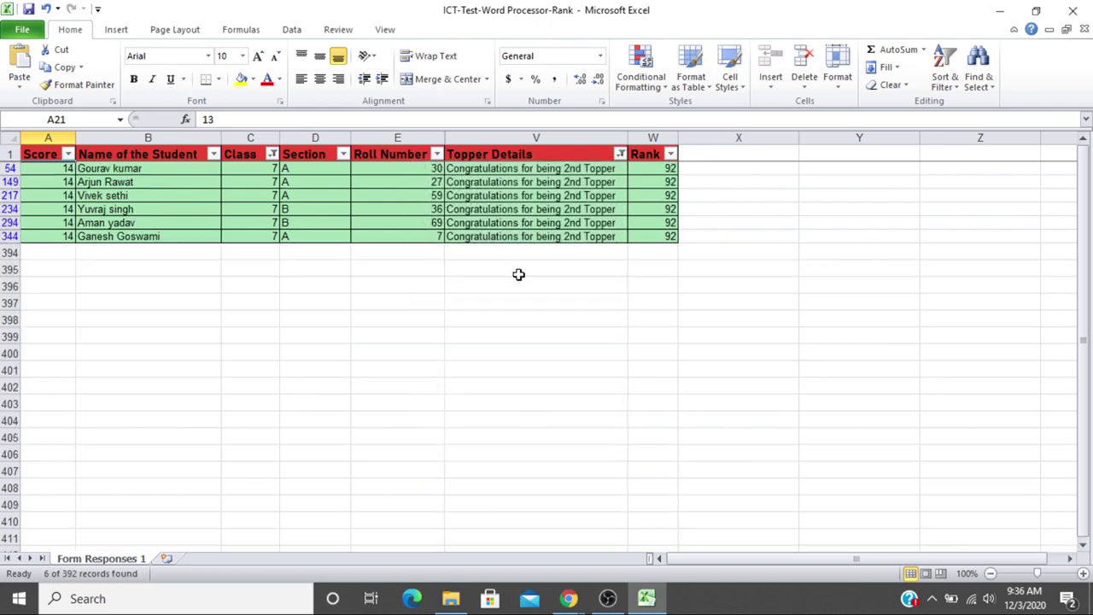
- Go down the Class 7 second toppers' records one by one to row 344 and return to the Score header, A1
key(Down)
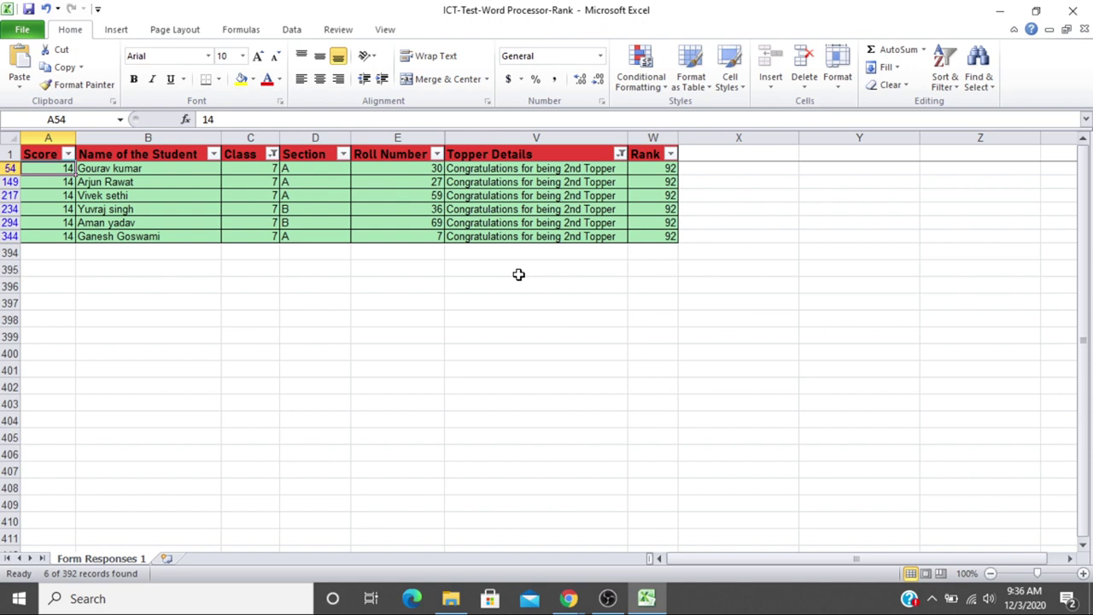
key(Down)
key(Down)
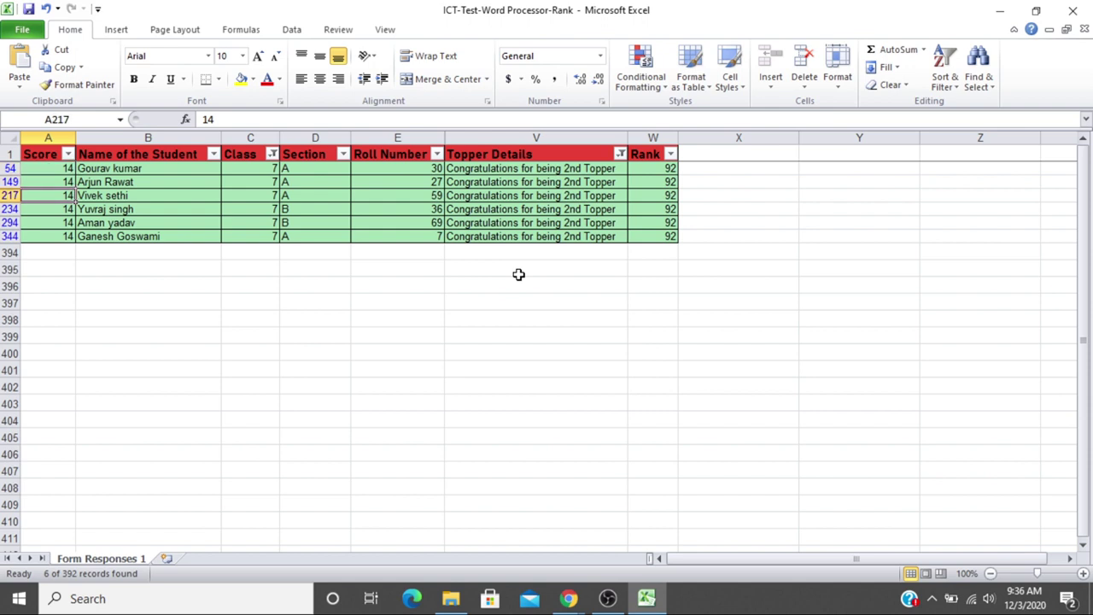
key(Down)
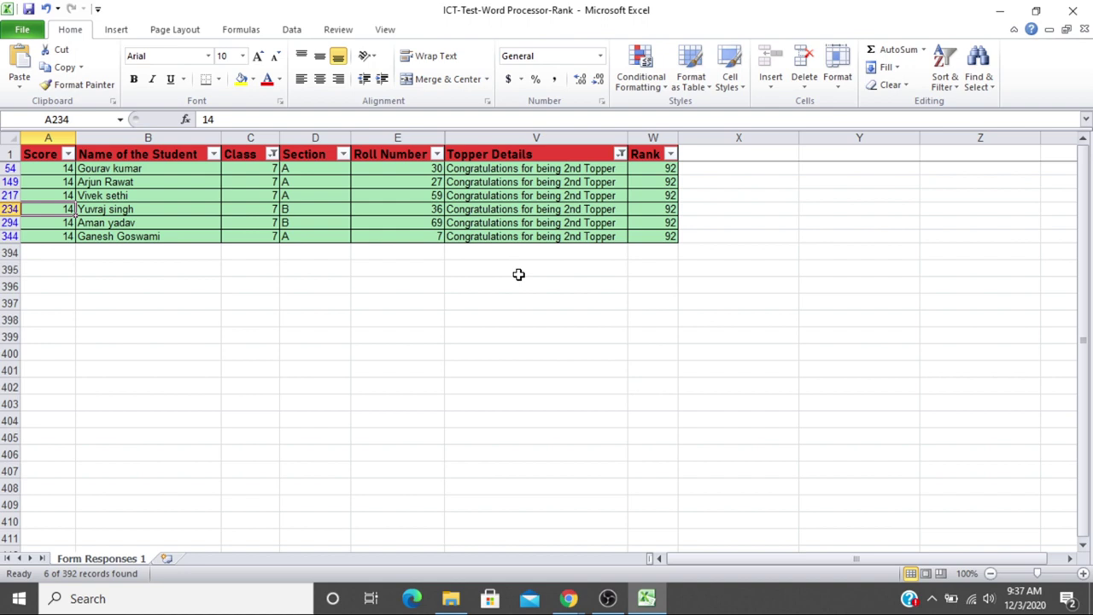
key(Down)
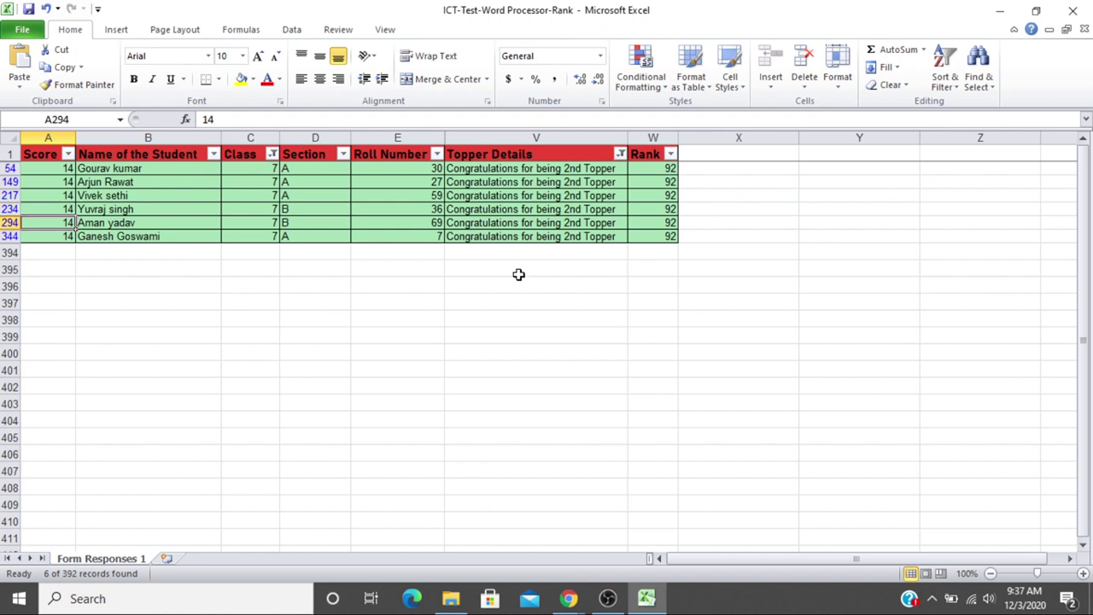
key(Down)
key(Up)
key(Up)
key(Up)
key(Up)
key(Up)
key(Up)
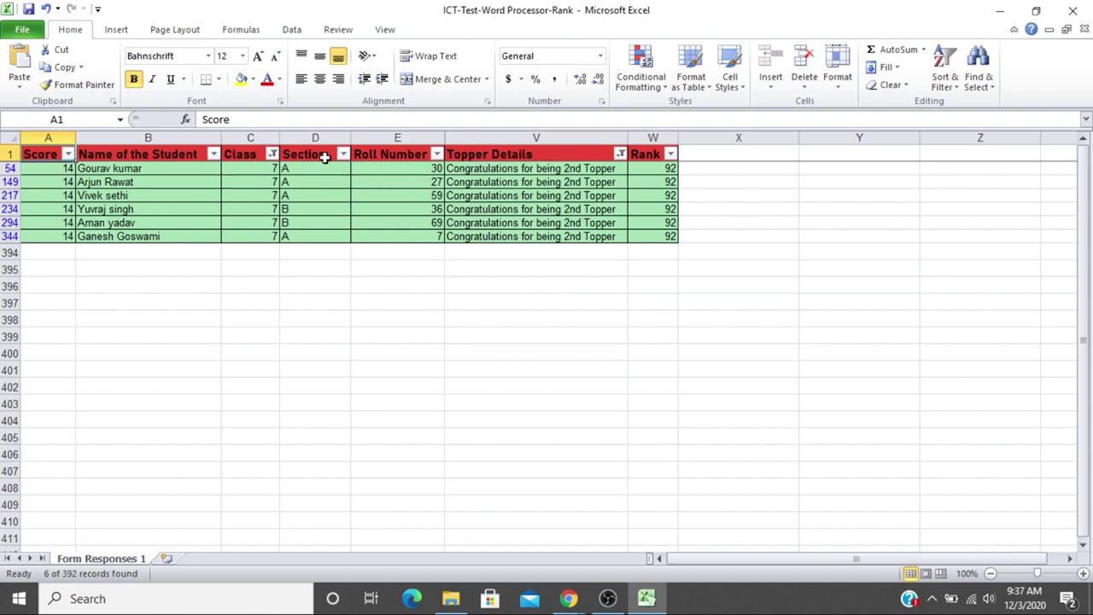
- Change the Topper Details filter for the Class 7 students to show only "Congratulation for being 1st Topper"
click(527, 170)
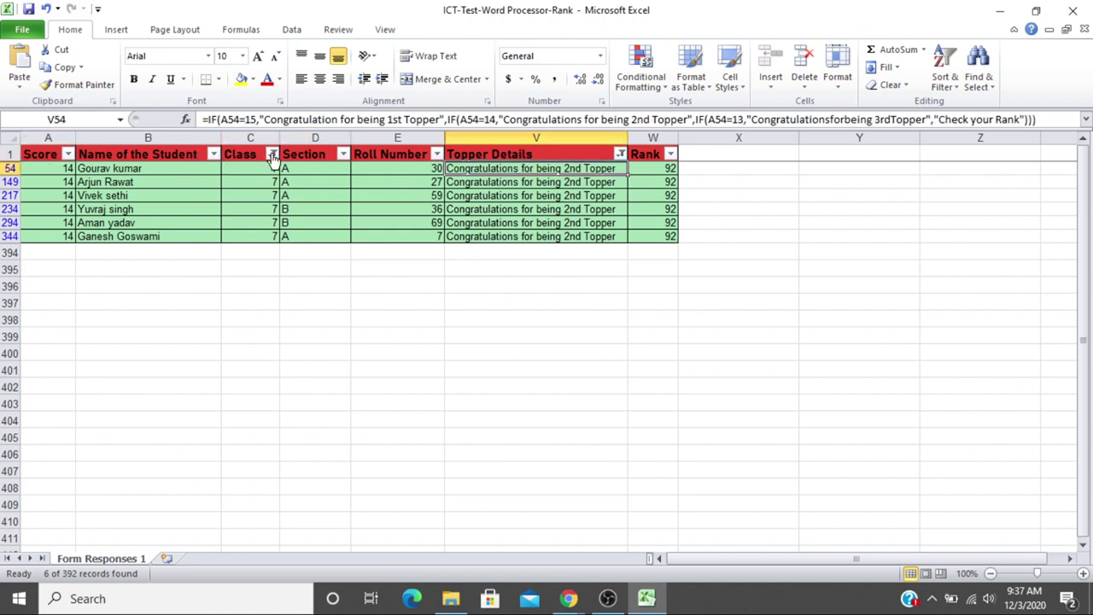
click(620, 154)
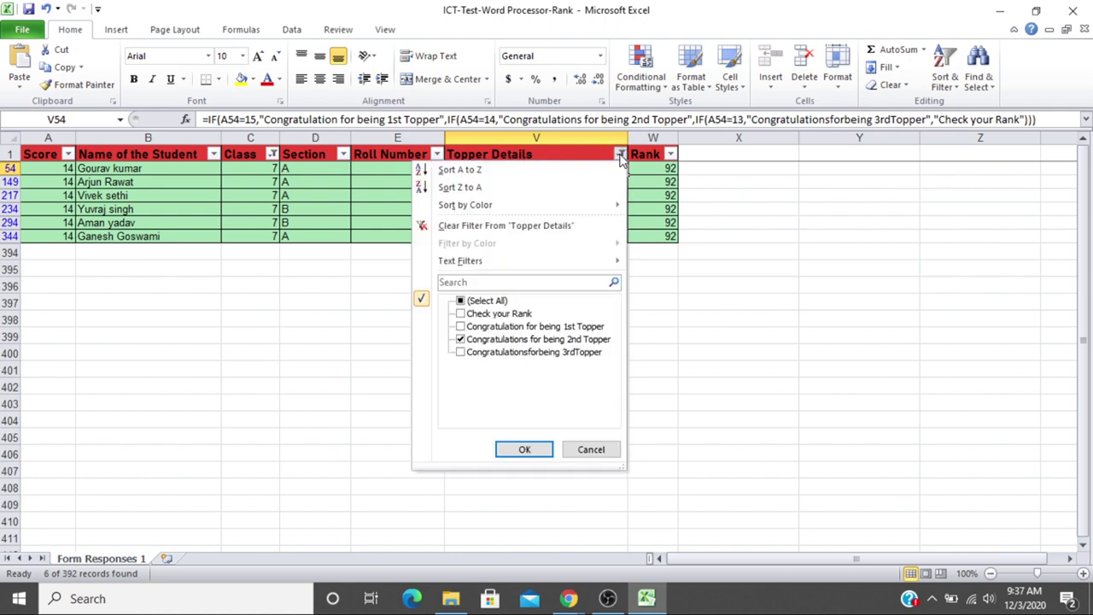
click(481, 305)
click(481, 307)
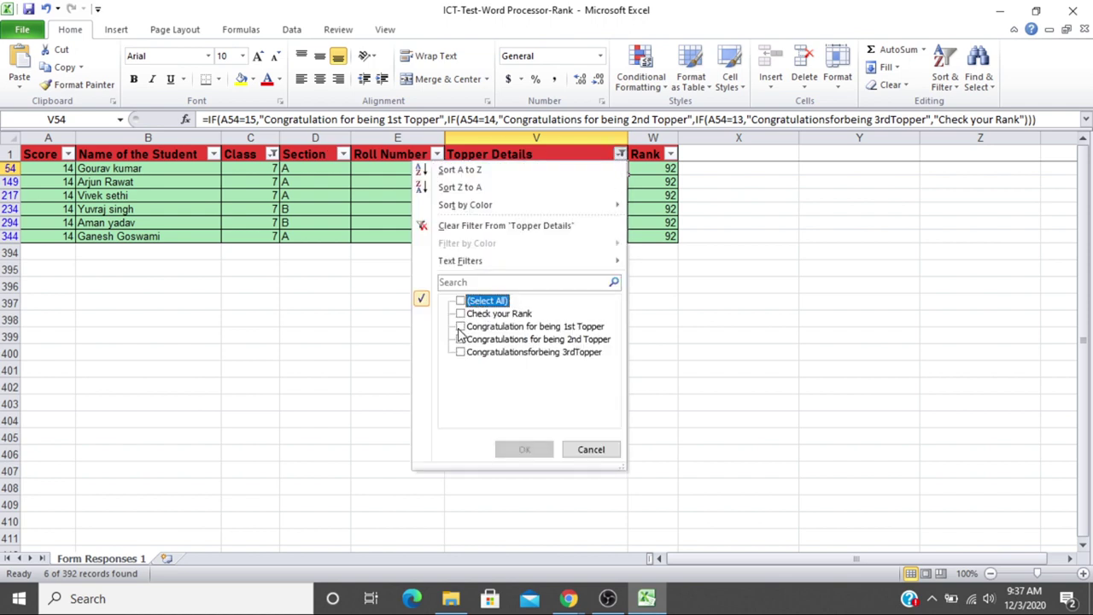
click(461, 327)
click(533, 450)
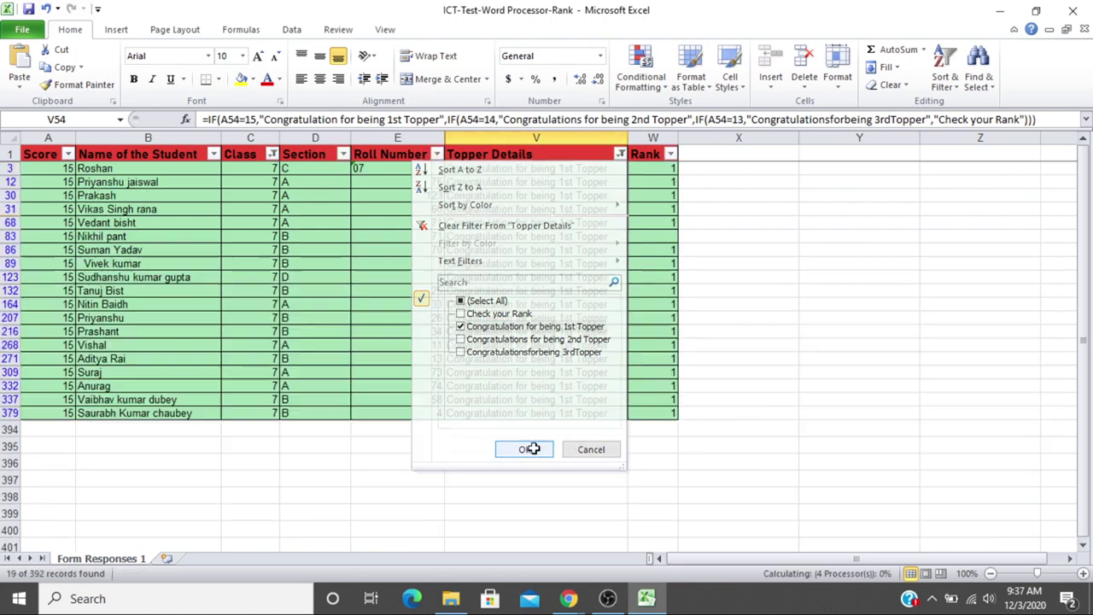
- Go through the Class 7 first toppers' records one by one from the first Score cell, A3, to row 379
key(ctrl+Home)
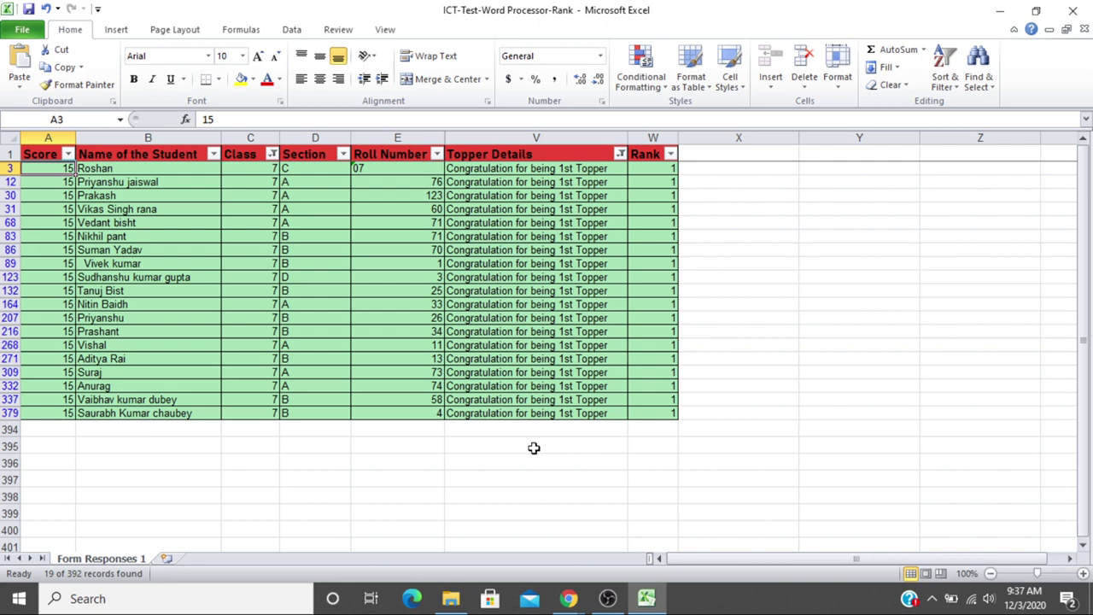
key(Down)
key(Down)
key(Down)
key(Down)
key(Down)
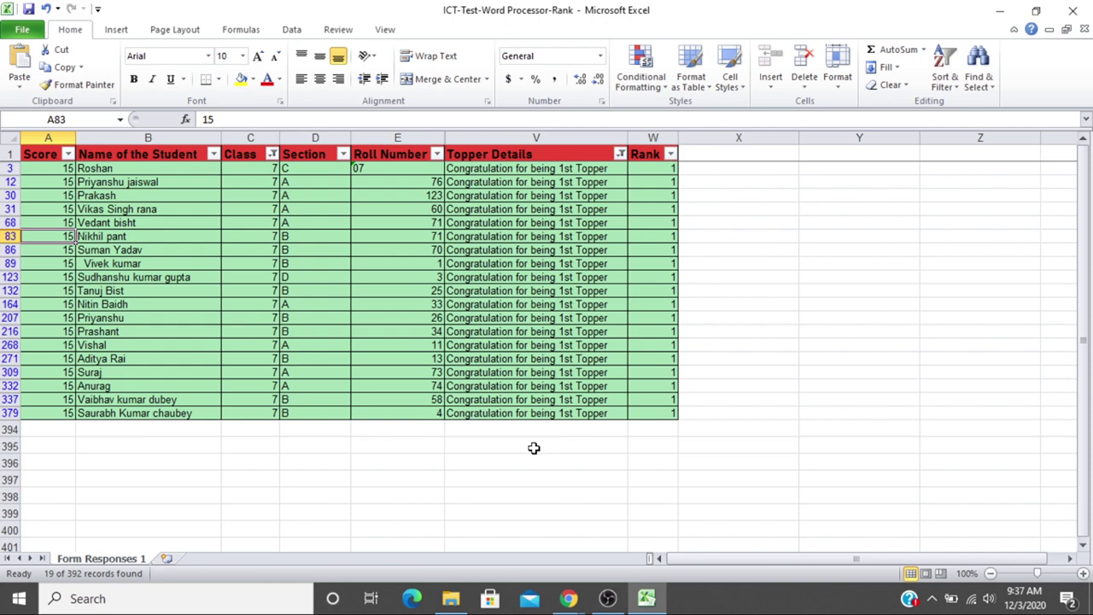
key(Down)
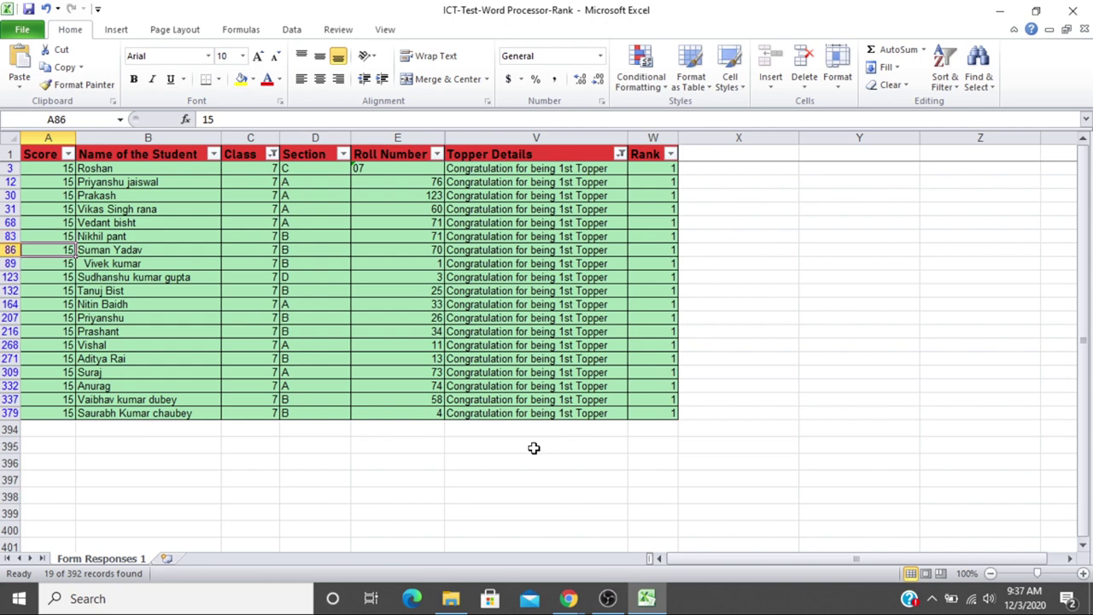
key(Down)
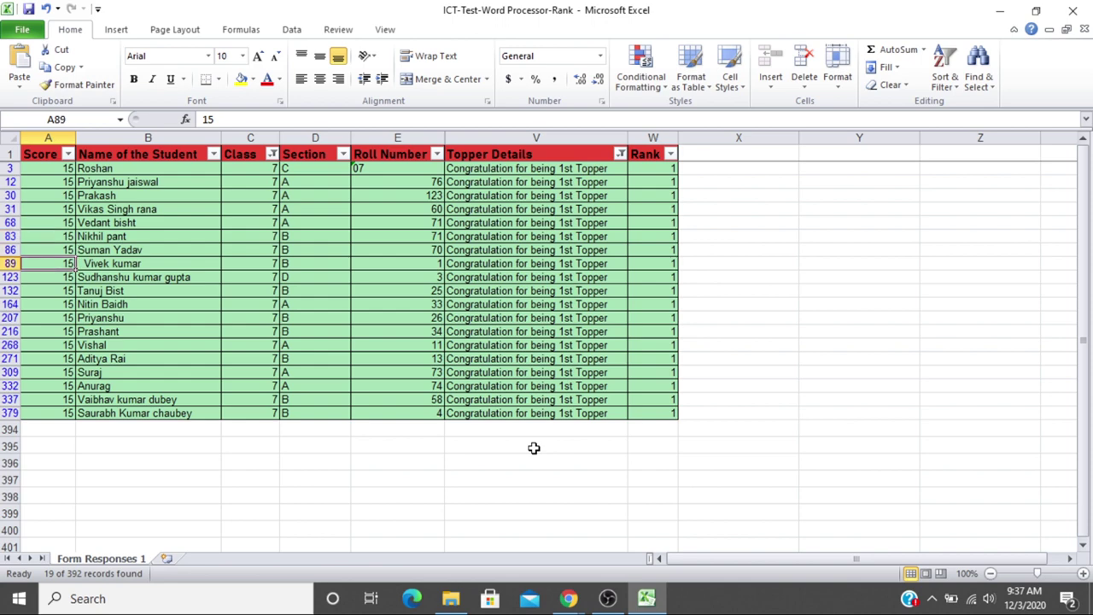
key(Down)
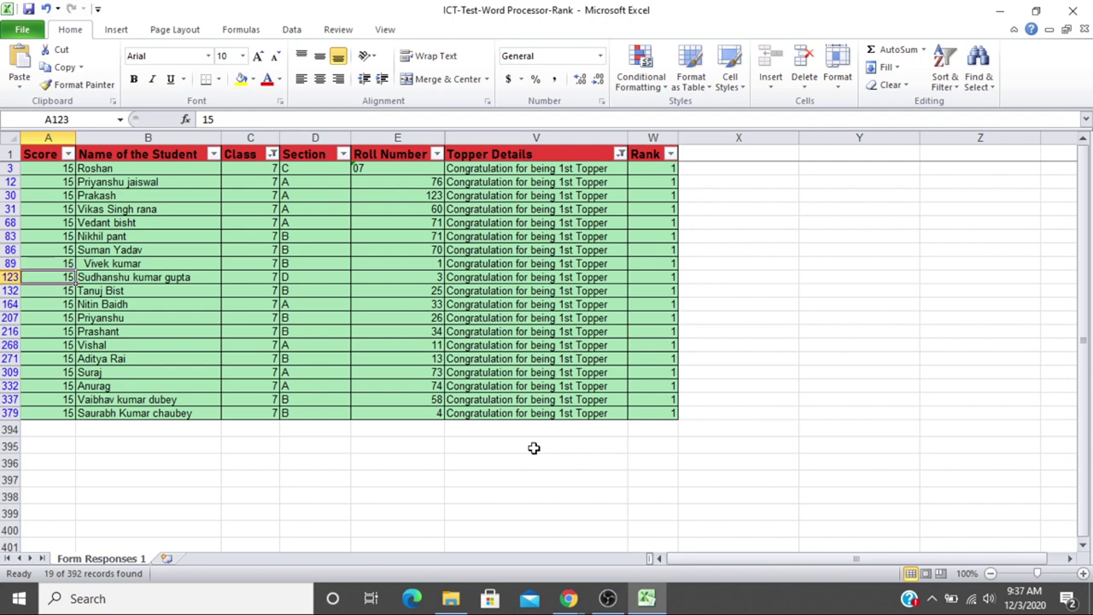
key(Down)
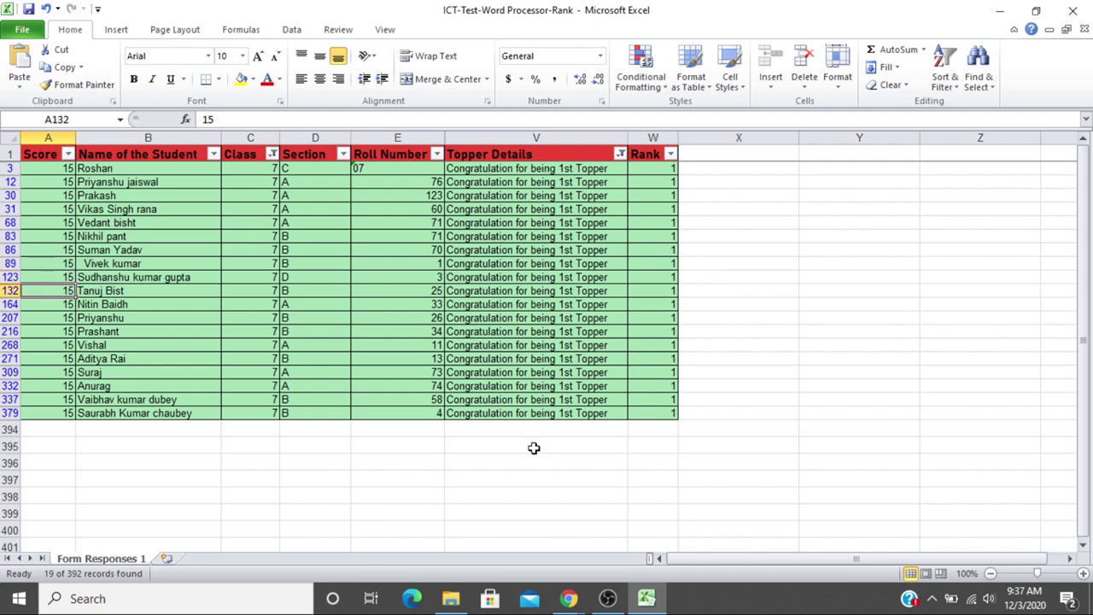
key(Down)
key(Down)
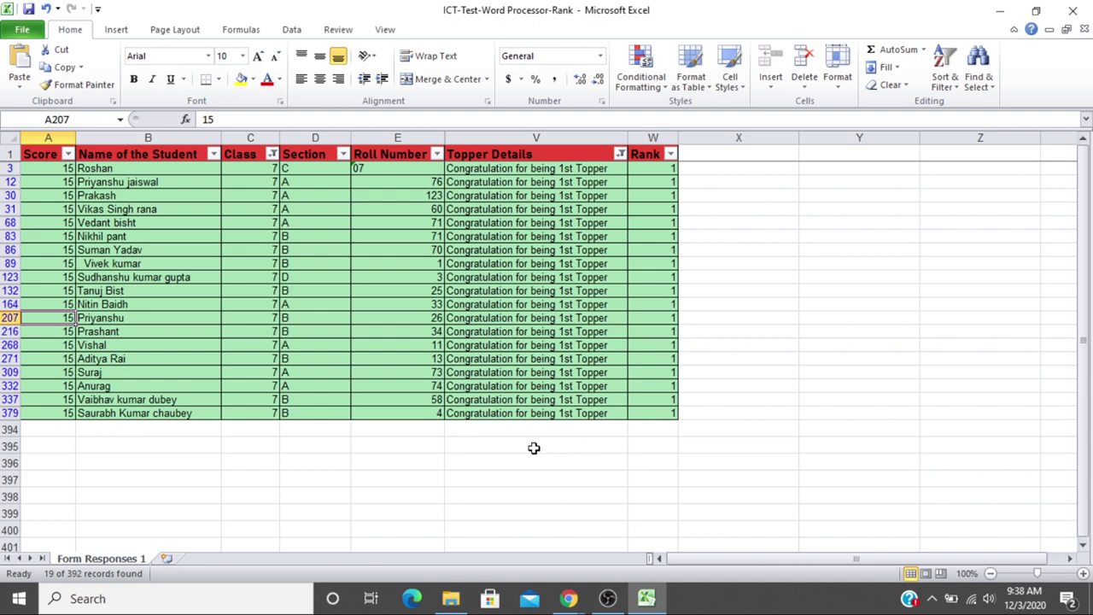
key(Down)
key(Down)
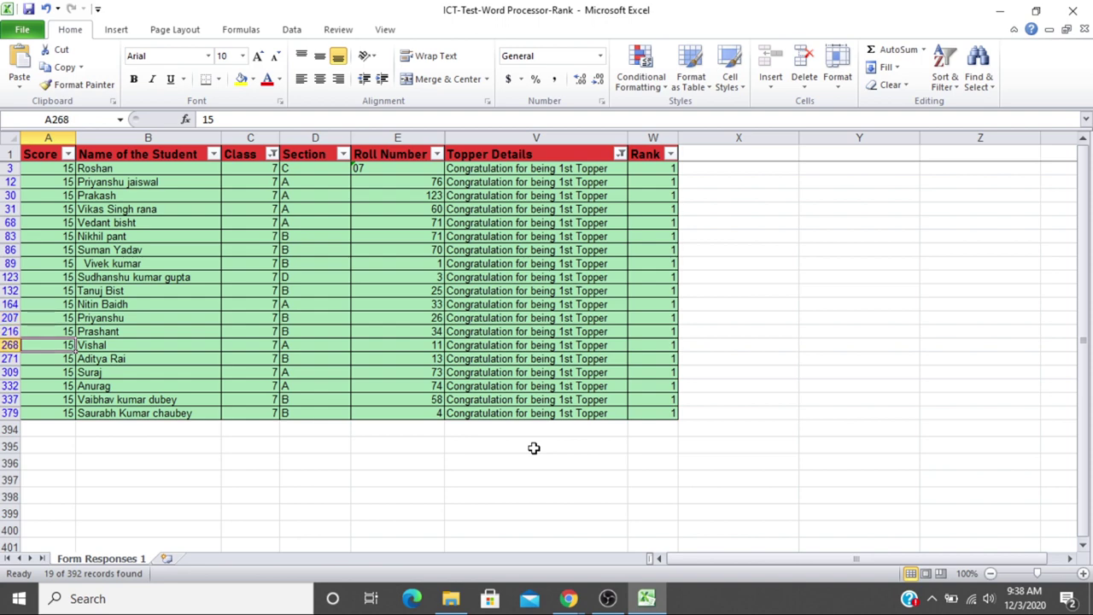
key(Down)
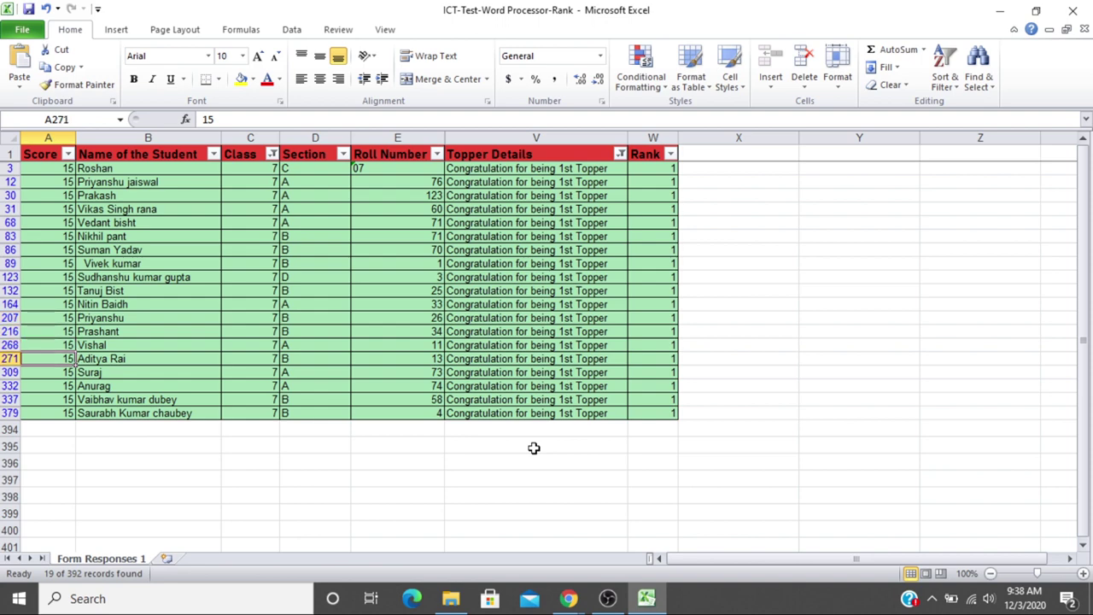
key(Down)
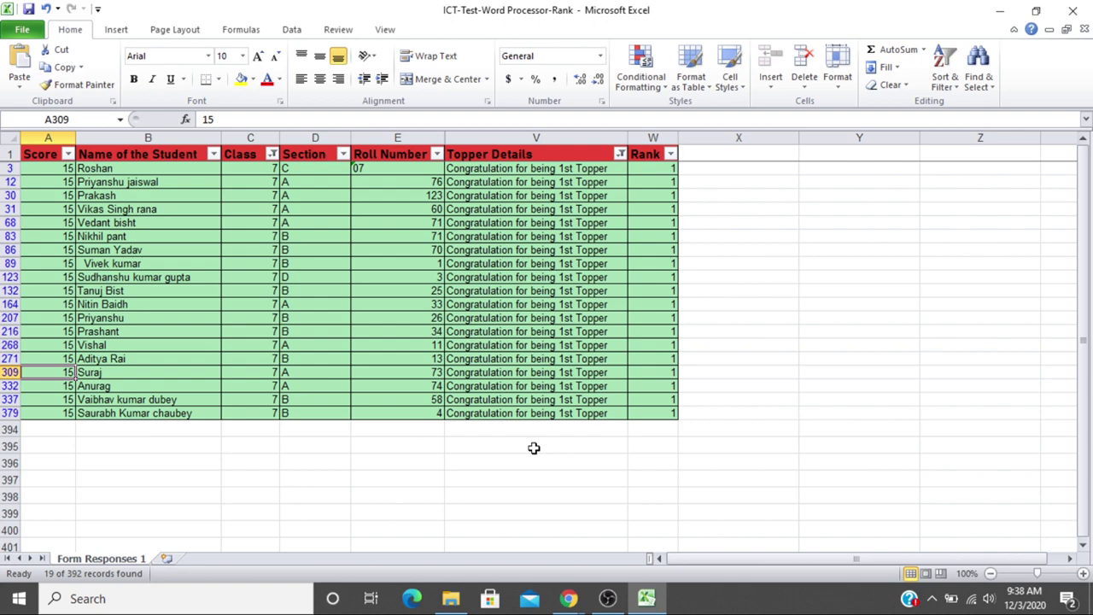
key(Down)
key(Down)
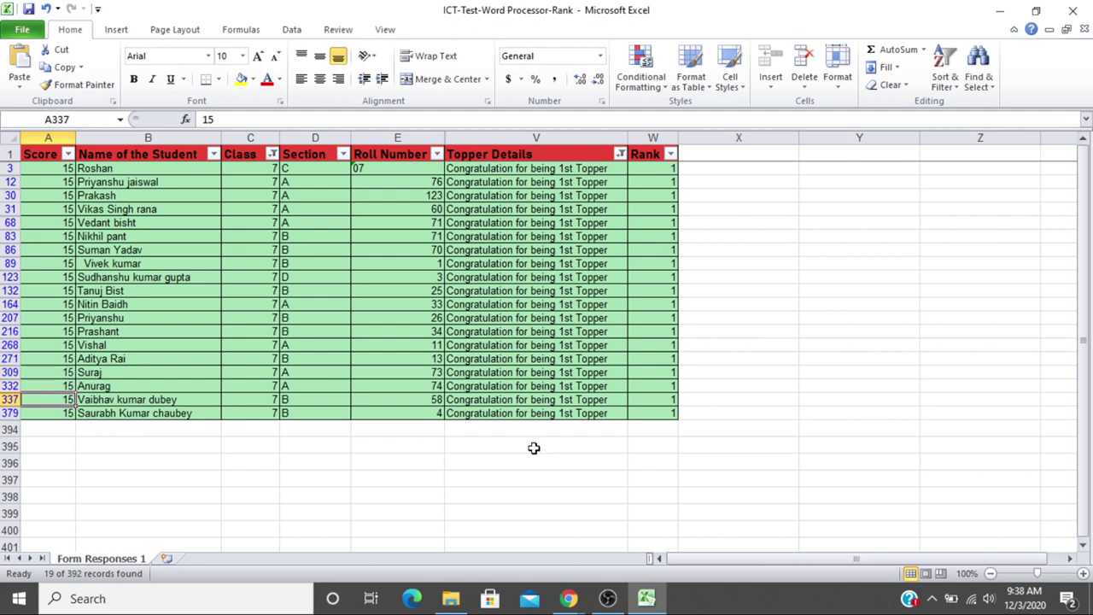
key(Down)
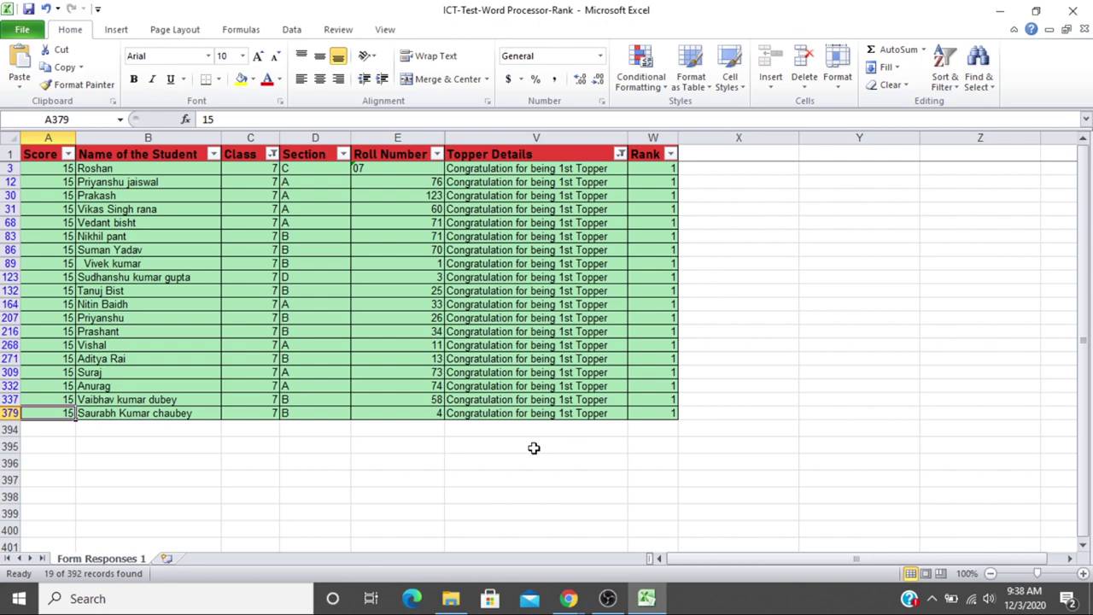
key(Up)
key(Down)
- Switch to the slide show, go through the 1st and 2nd Topper slides to the 3rd Topper slide, and return to the Excel worksheet
key(alt+Tab)
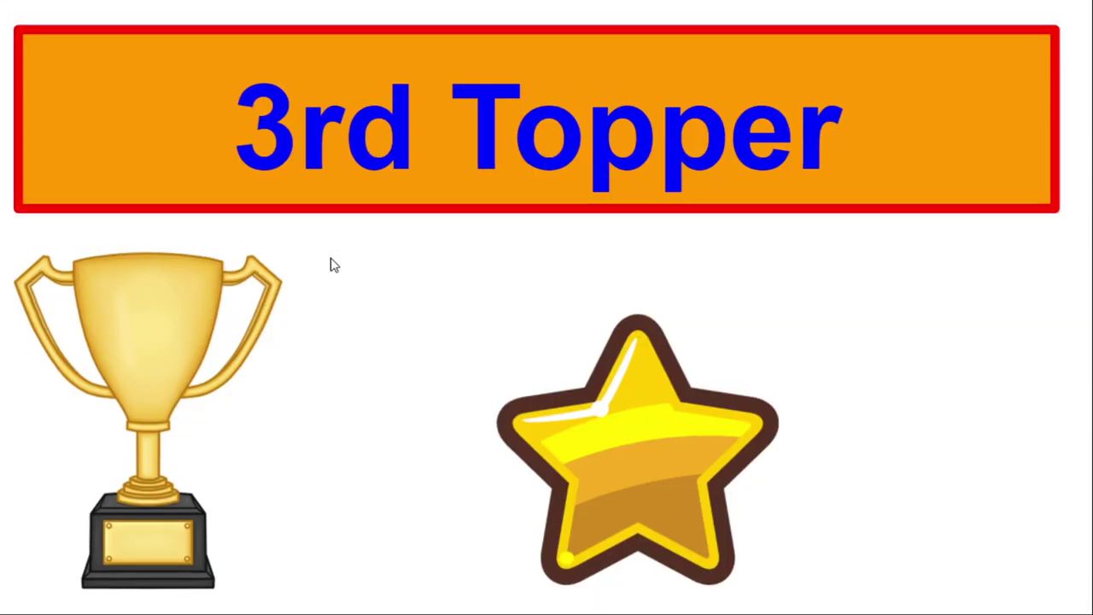
key(alt+Tab)
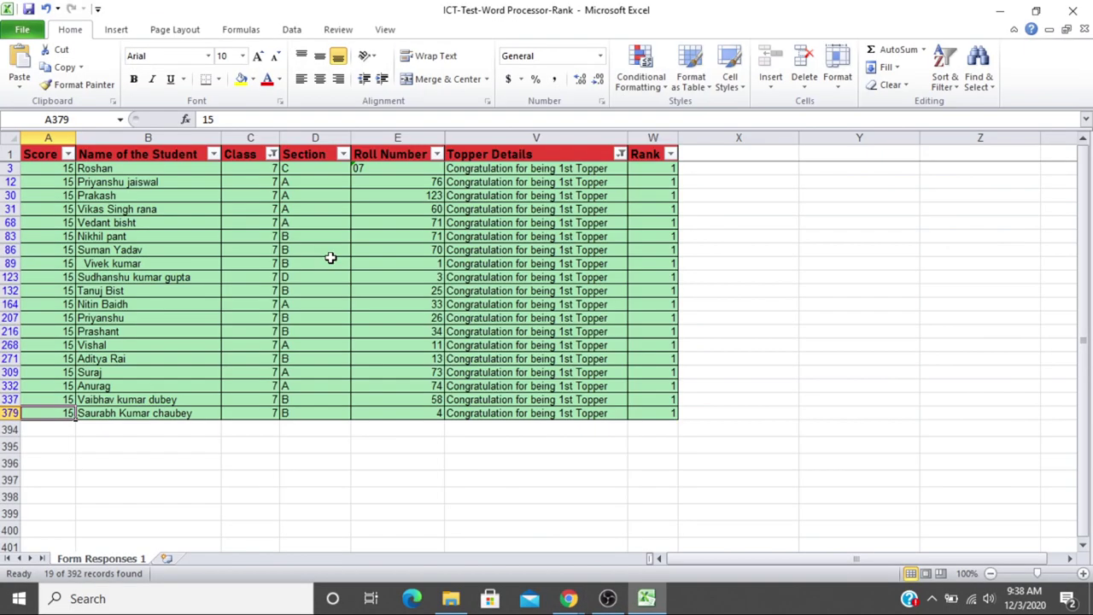
key(alt+Tab)
key(Right)
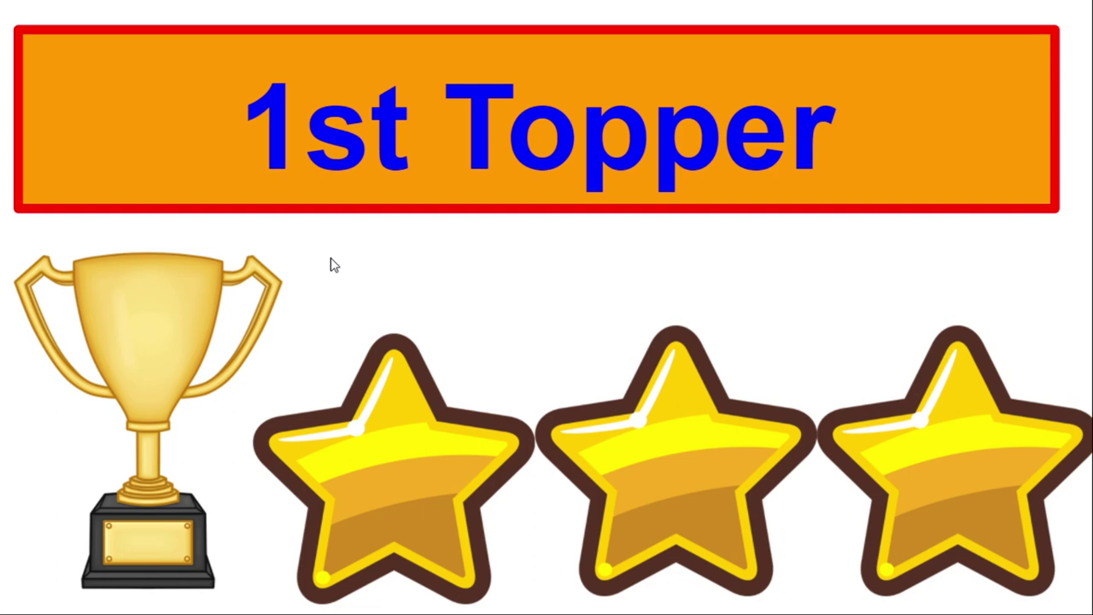
key(Right)
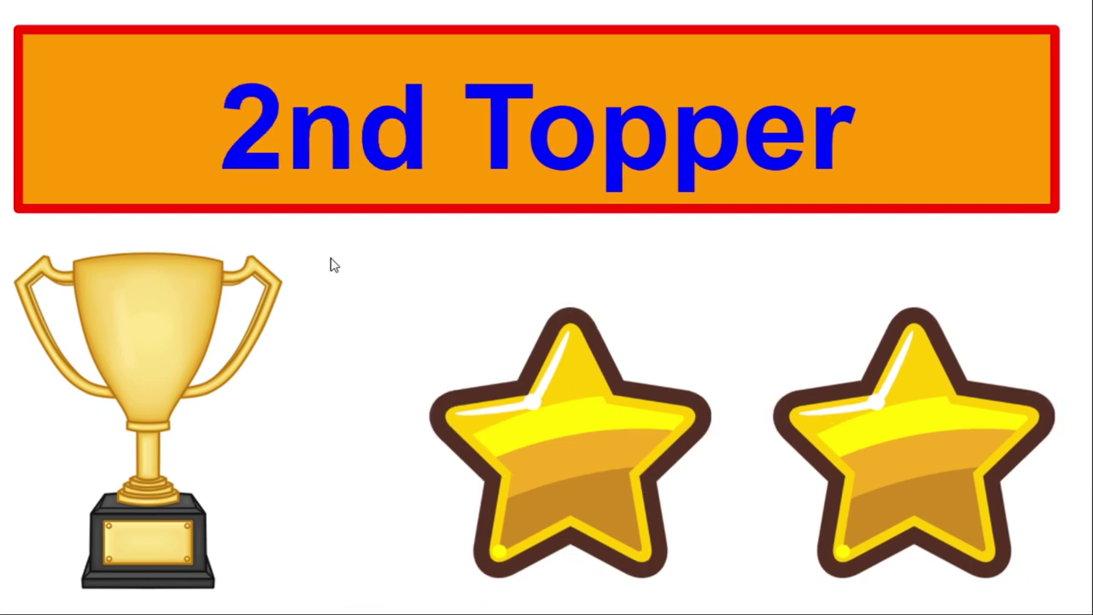
key(Right)
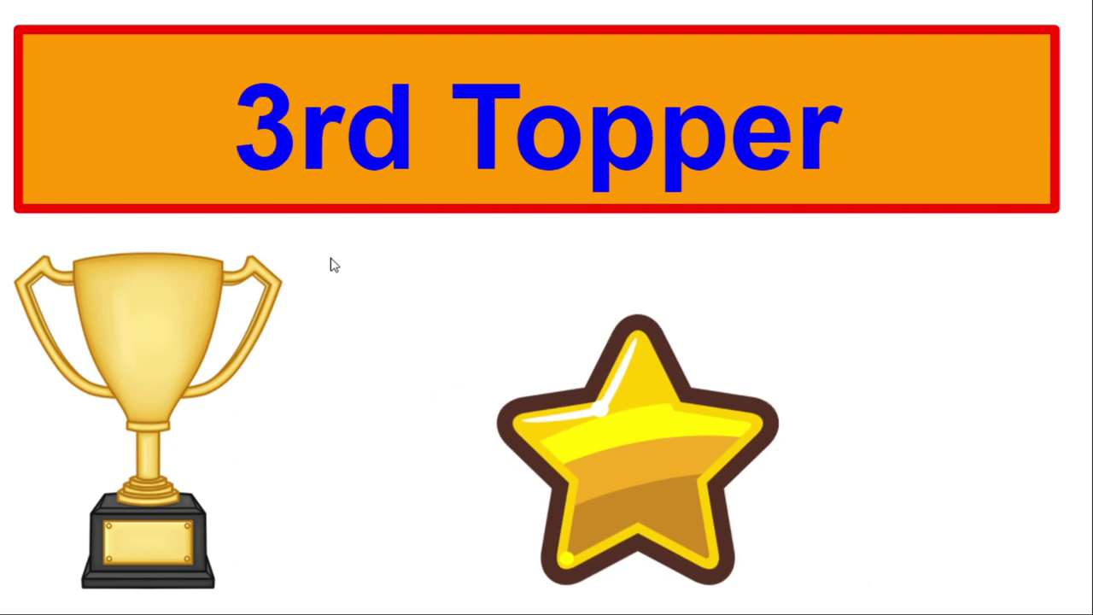
key(alt+Tab)
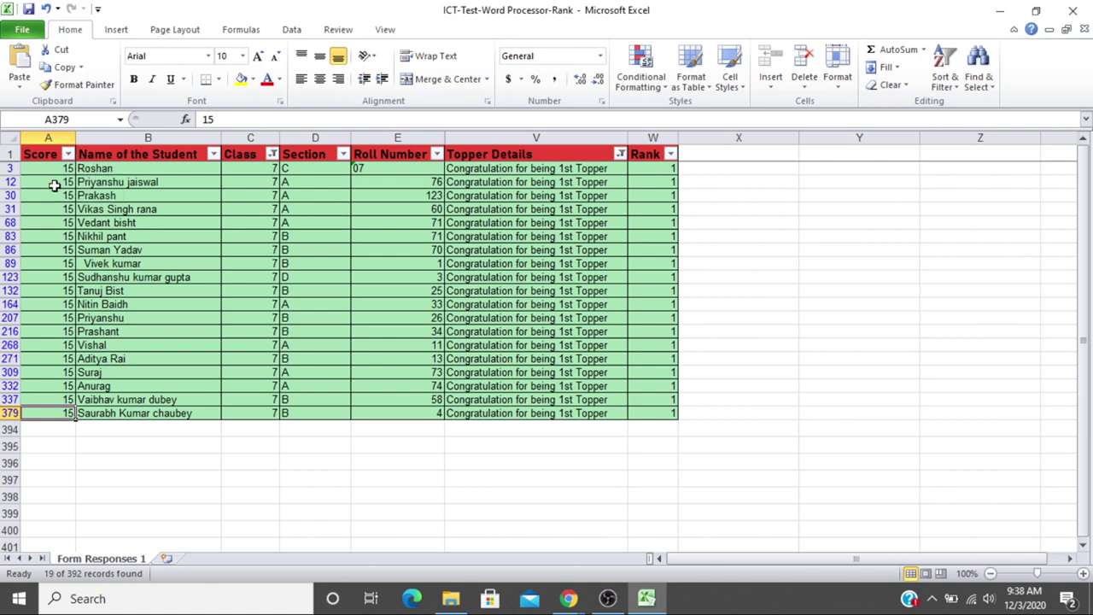
- Change the Topper Details filter to show only "Congratulationsforbeing 3rdTopper"
click(620, 154)
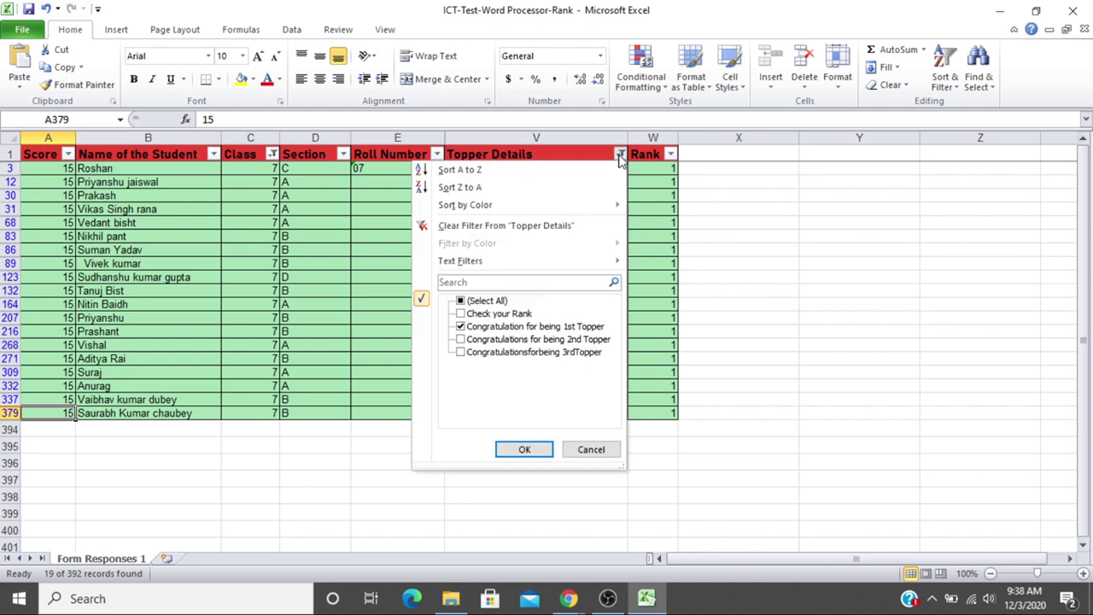
click(469, 301)
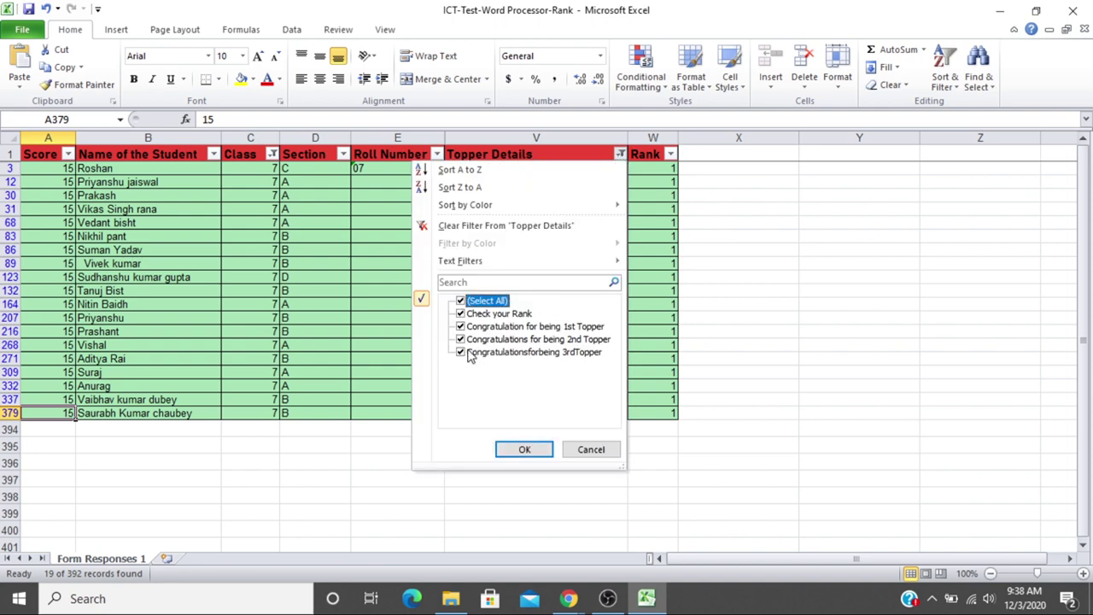
click(461, 302)
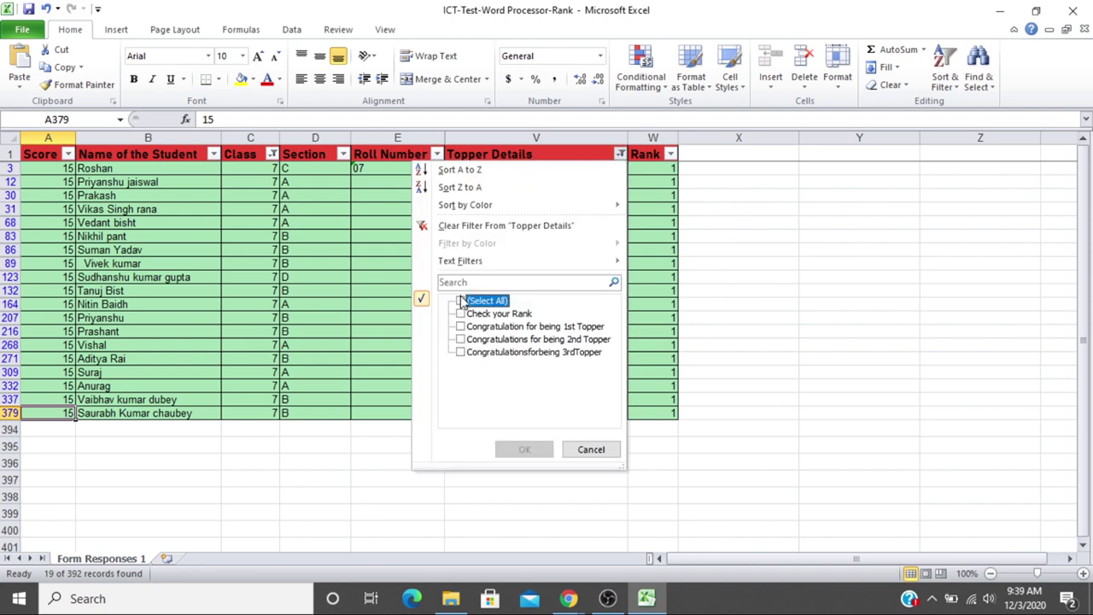
click(462, 352)
click(544, 450)
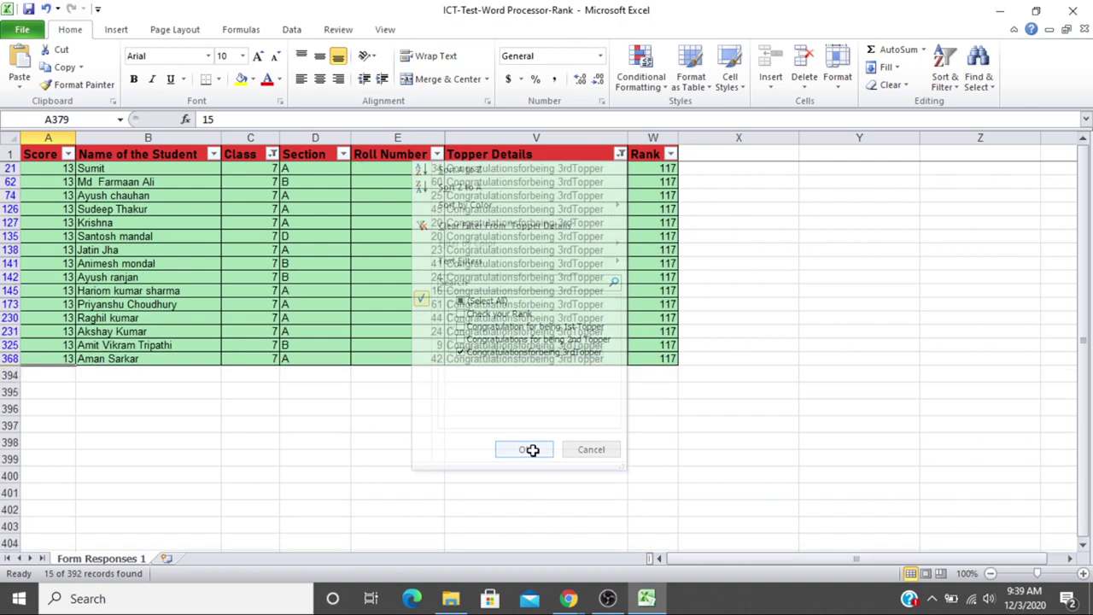
- Change the Class filter from 7 to show only Class 8
click(272, 153)
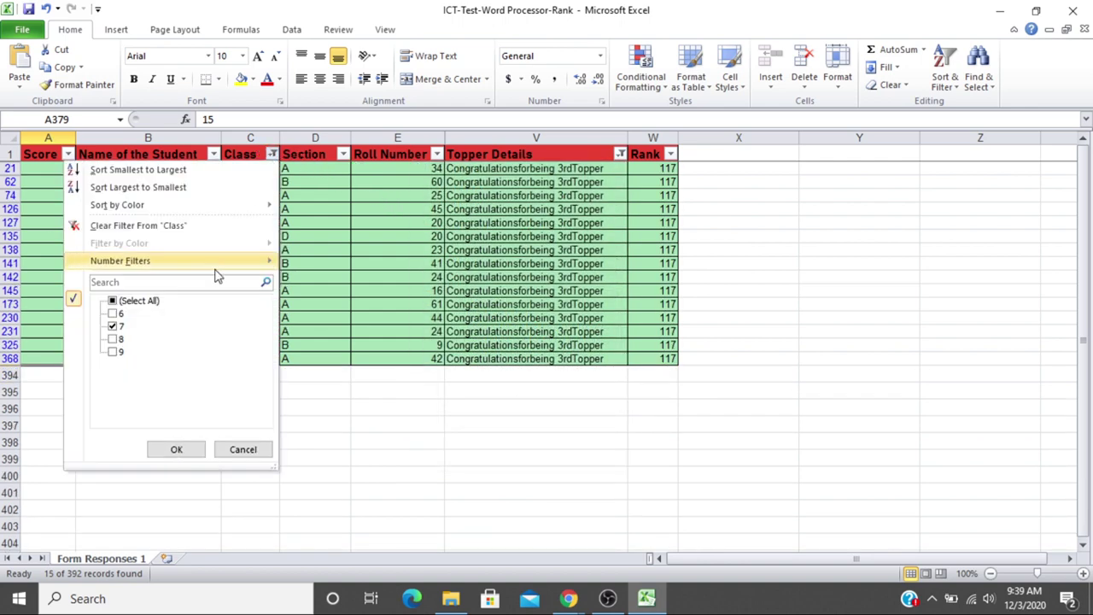
click(135, 302)
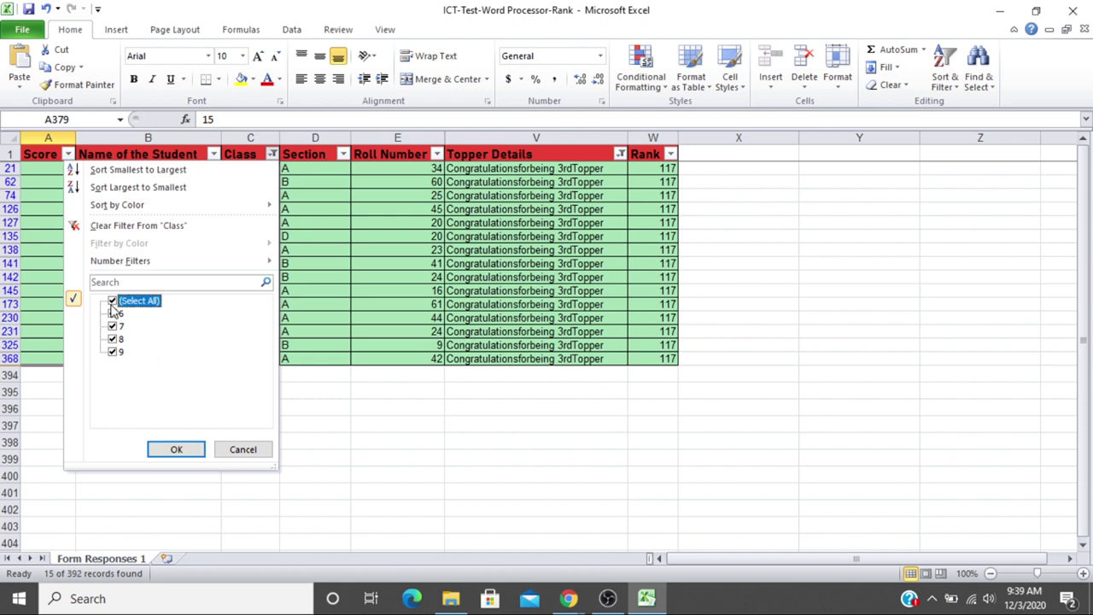
click(111, 301)
click(114, 340)
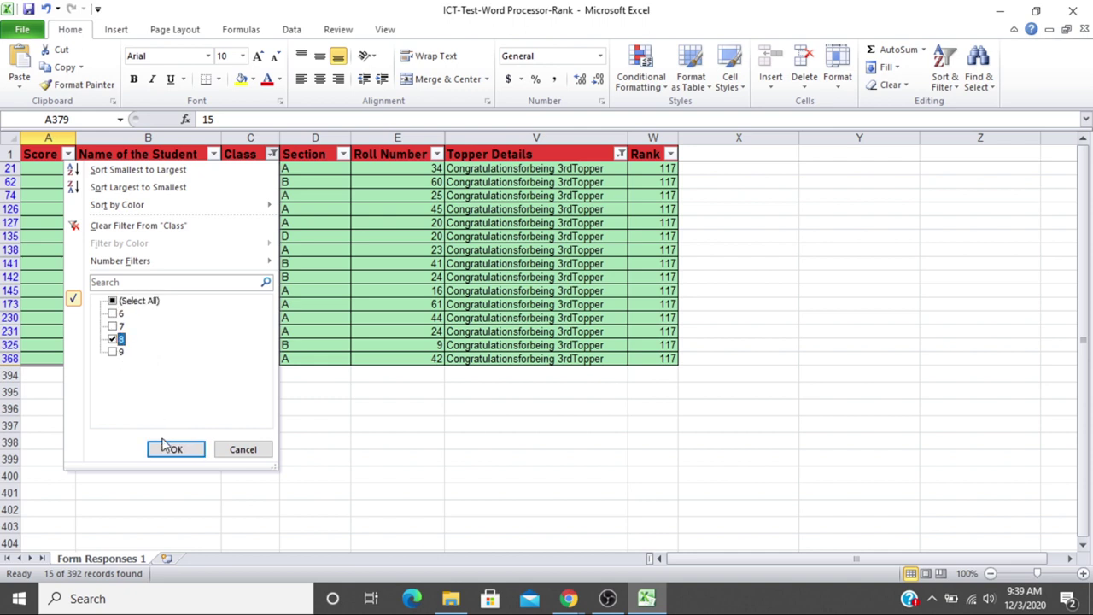
click(171, 451)
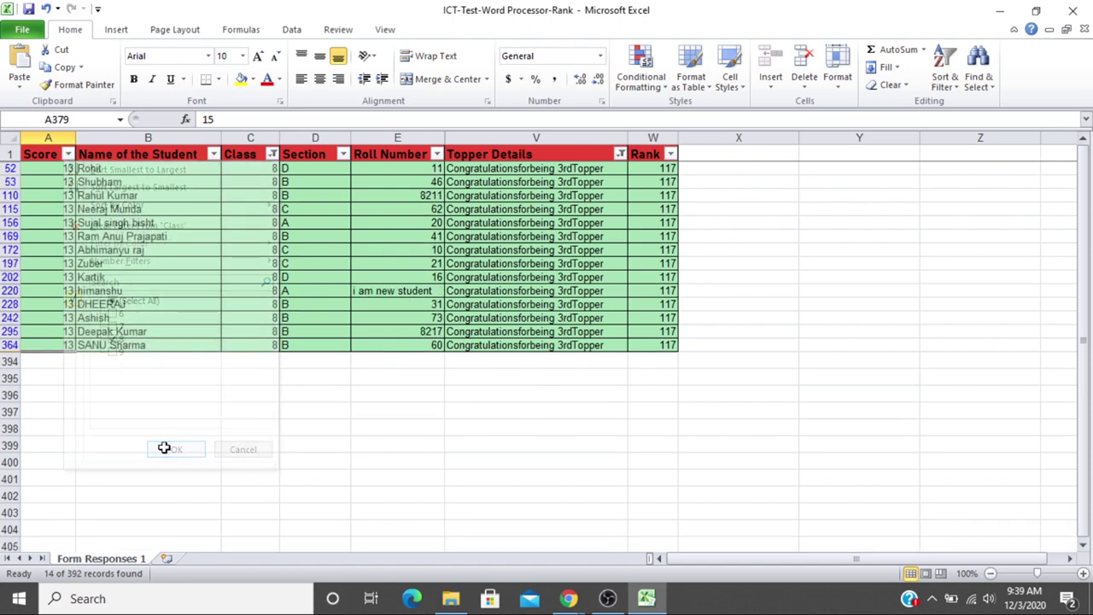
- Go through the Class 8 third toppers' records one by one from the first Score cell, A52, to row 364
key(ctrl+Home)
key(Right)
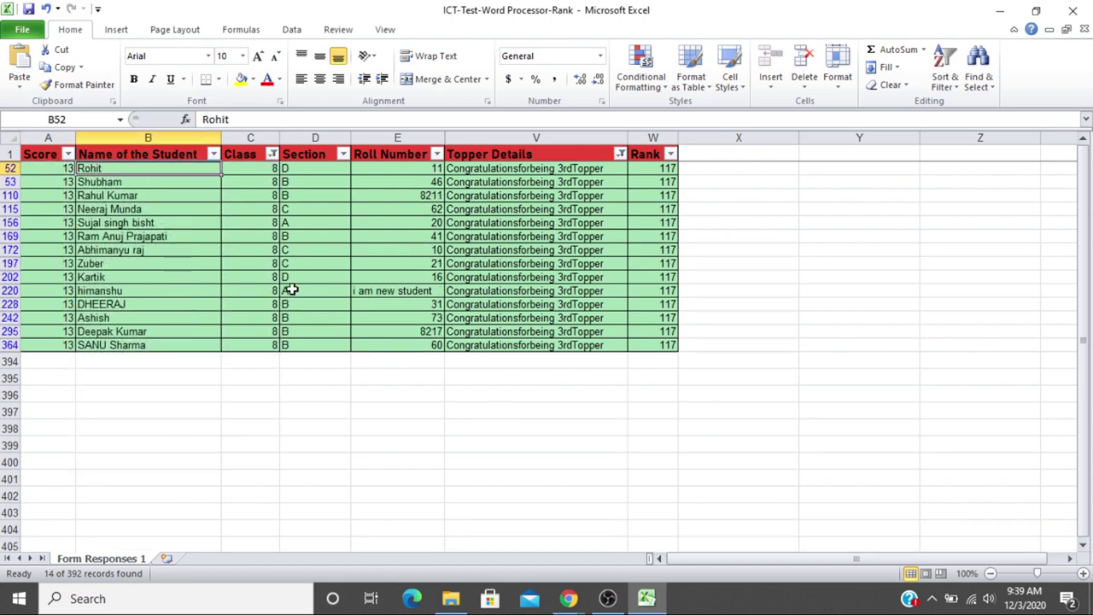
key(Left)
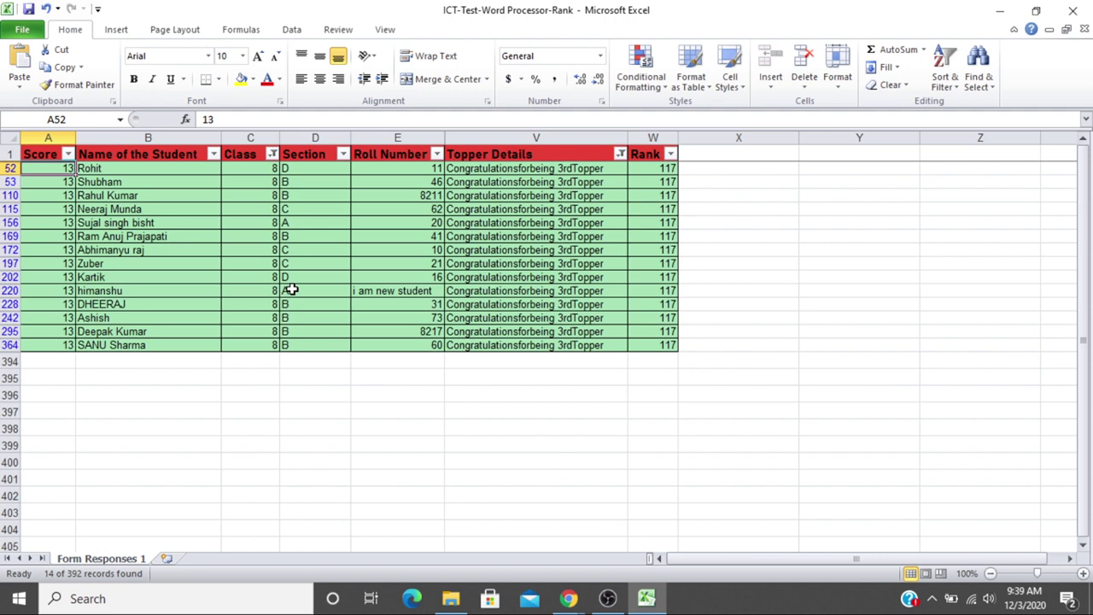
key(Down)
key(Down)
key(Down)
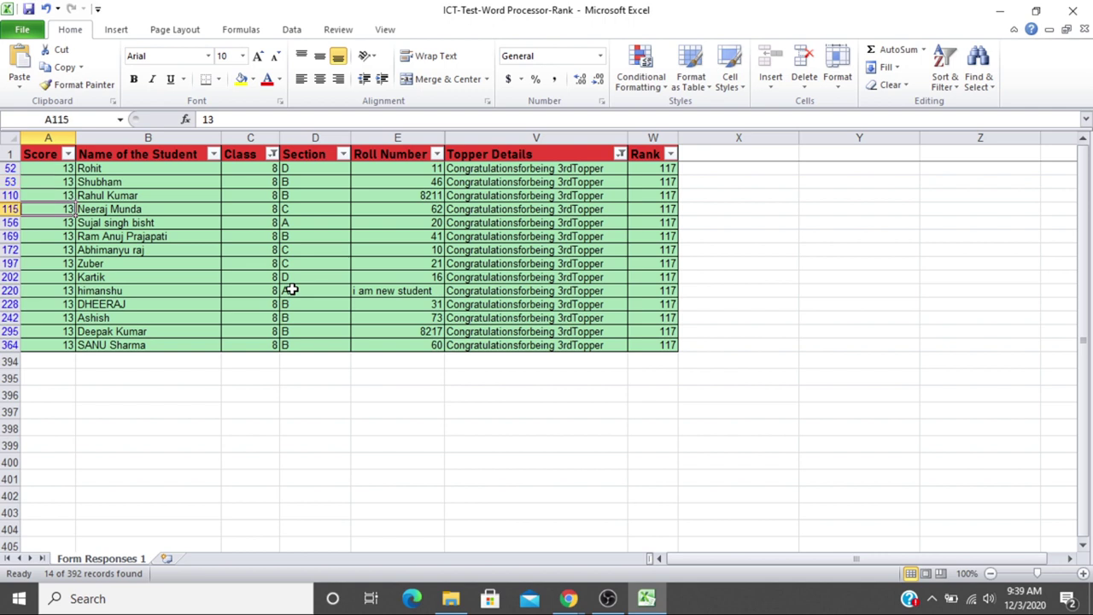
key(Down)
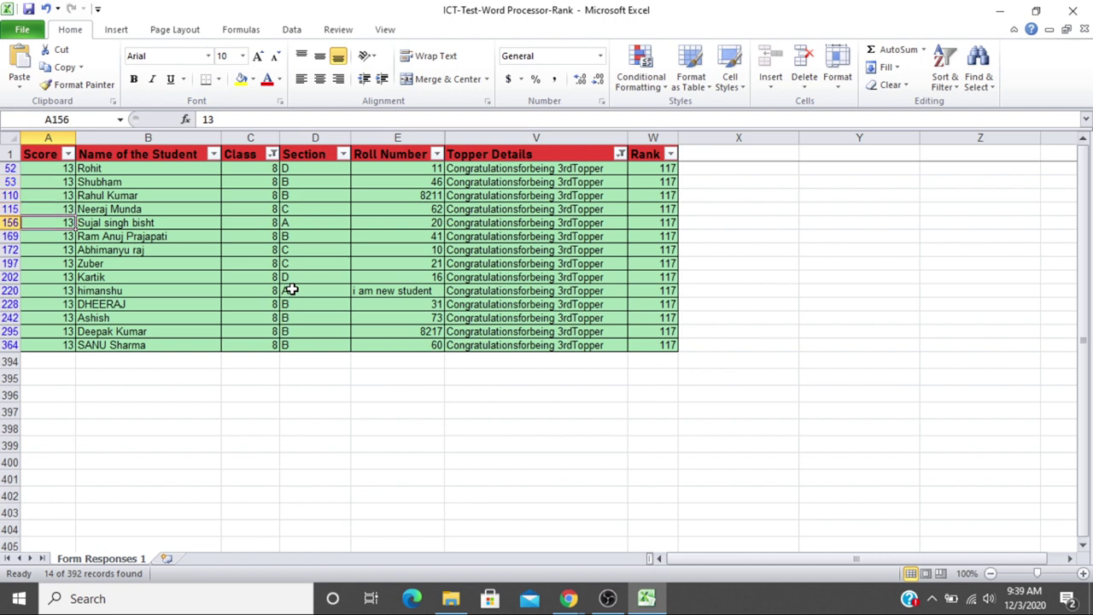
key(Down)
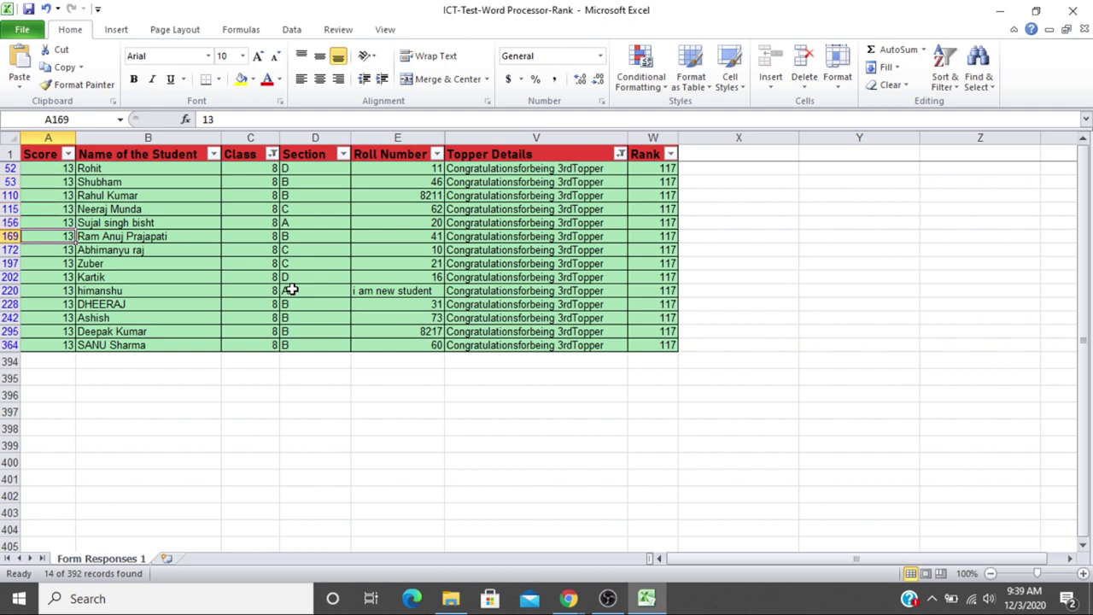
key(Down)
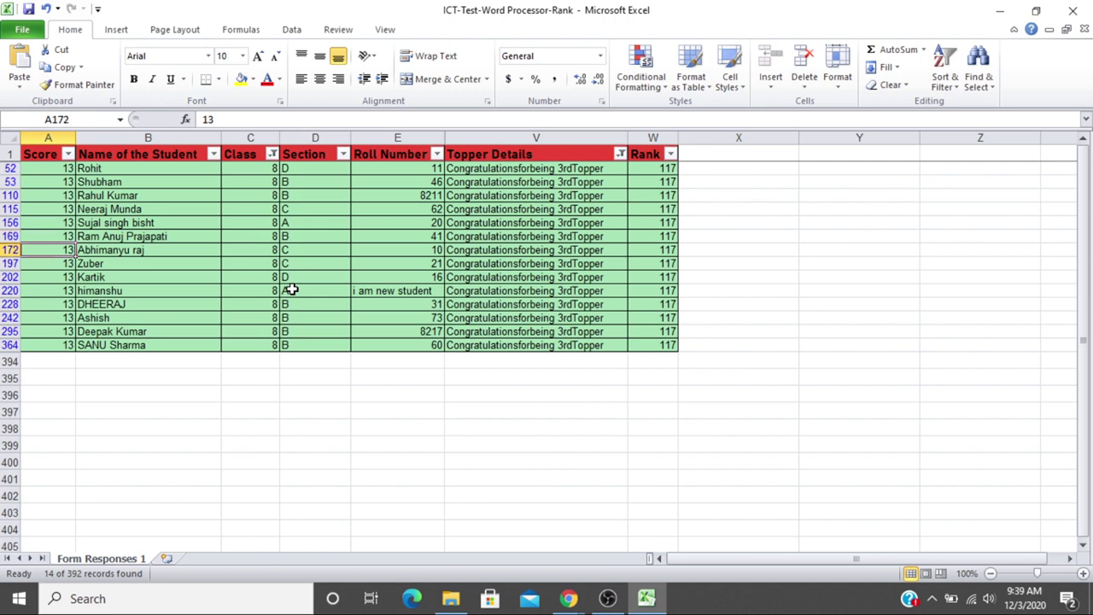
key(Down)
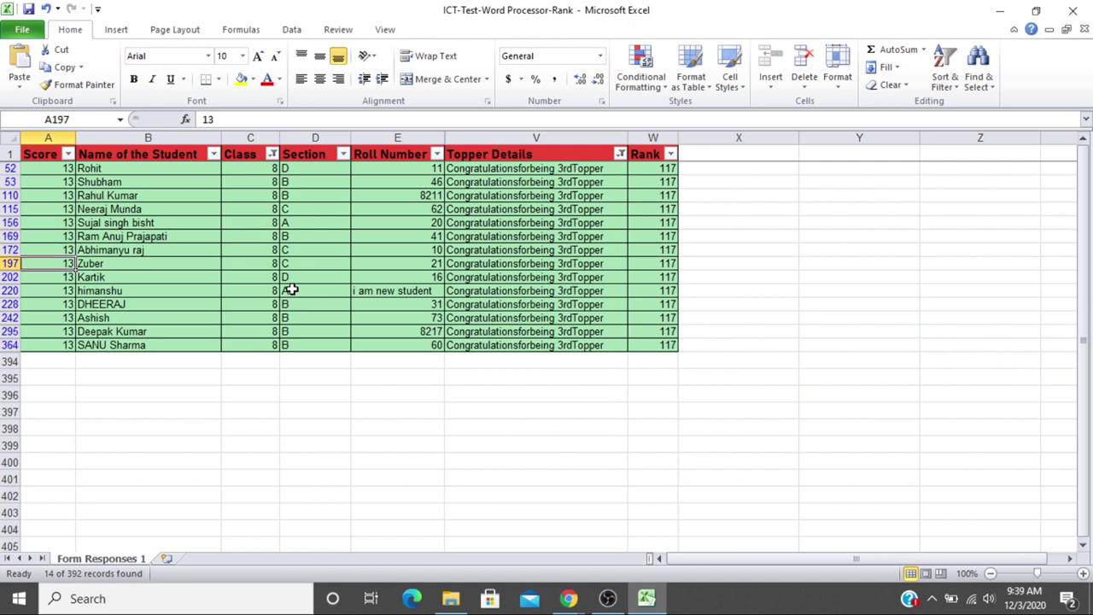
key(Down)
key(Down)
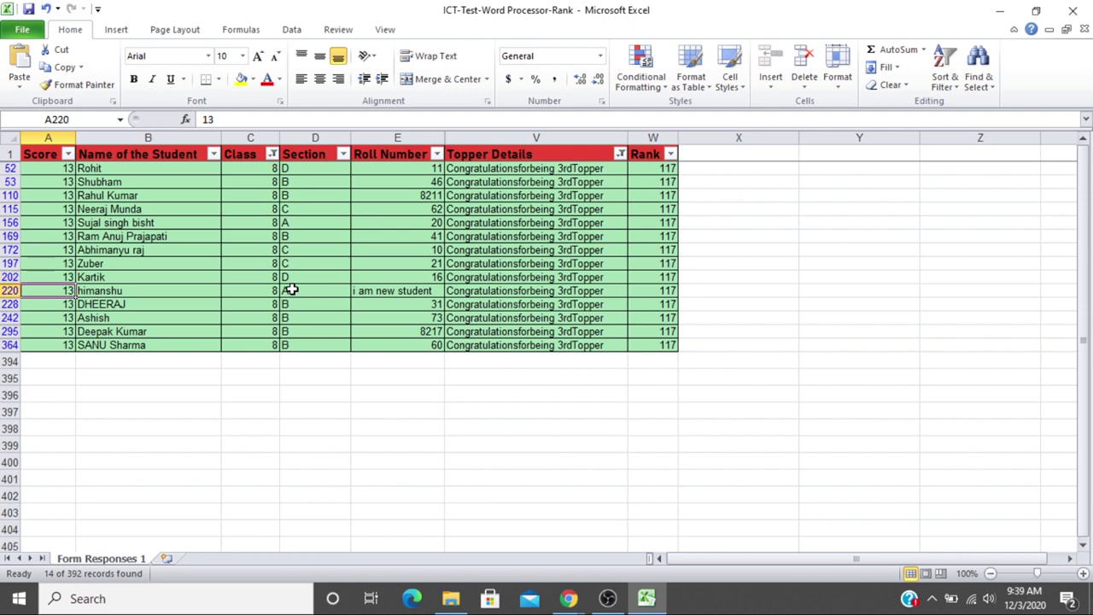
key(Down)
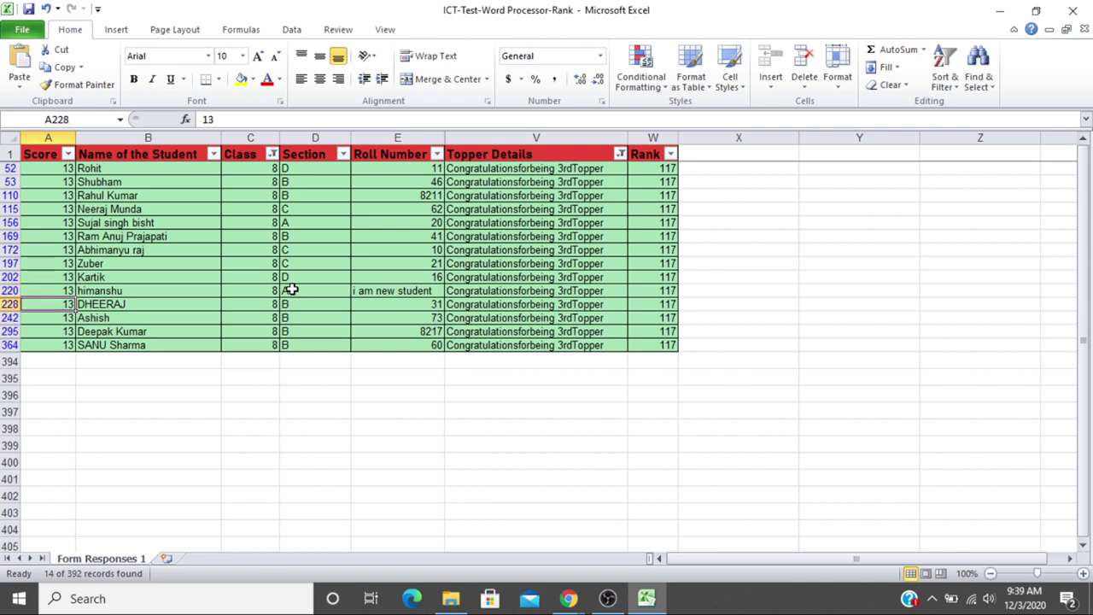
key(Down)
key(Down)
key(Down)
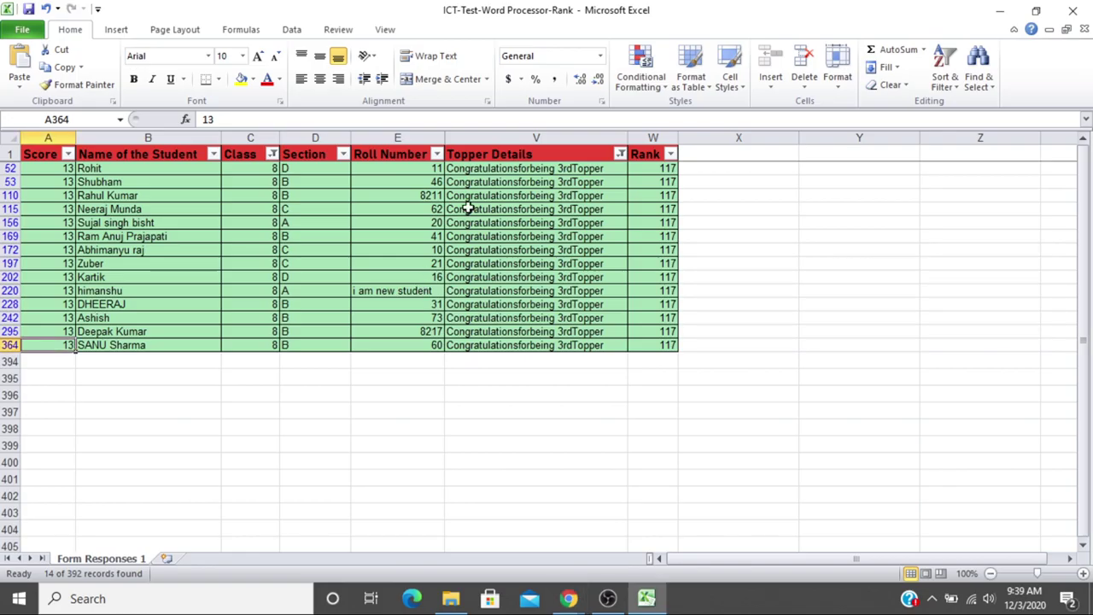
- Change the Topper Details filter to show only "Congratulations for being 2nd Topper"
click(620, 154)
click(499, 301)
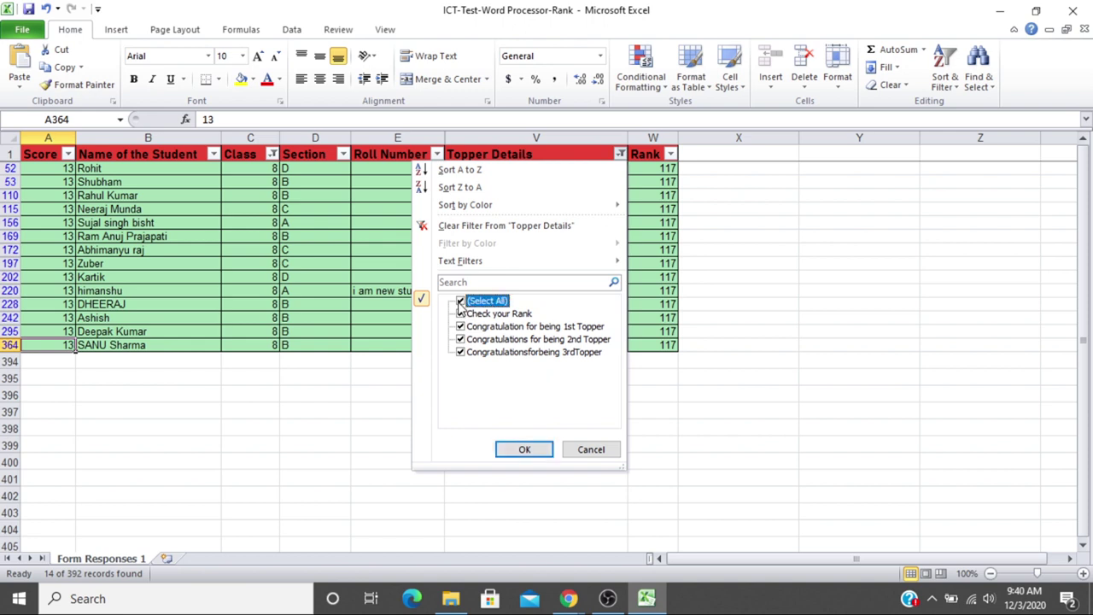
click(461, 302)
click(460, 339)
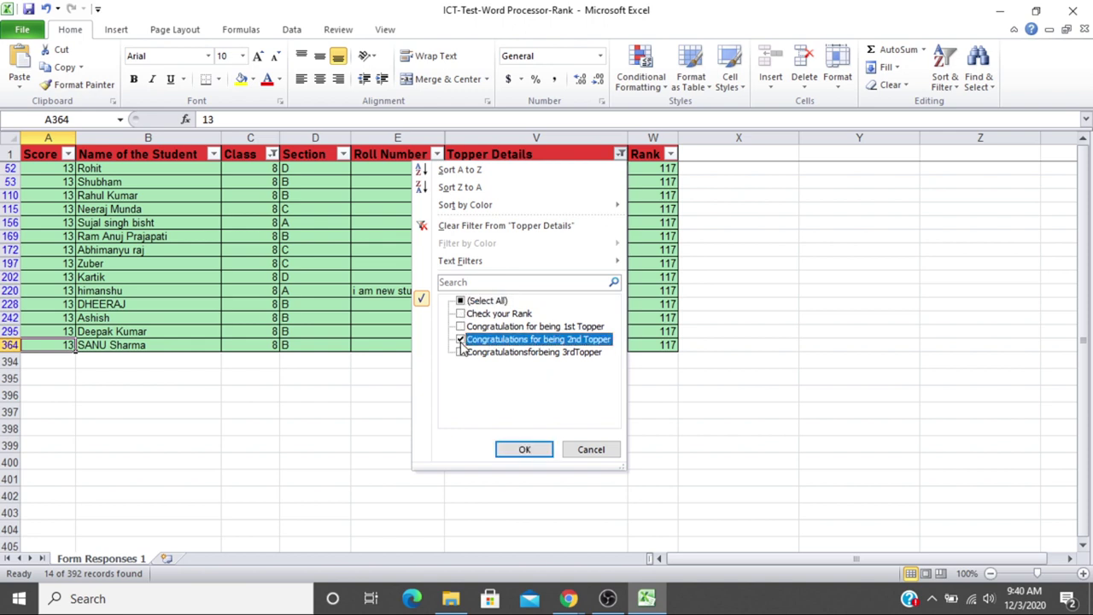
click(520, 449)
- Go through the Class 8 second toppers' records one by one from the first Score cell, A10, to row 377
key(ctrl+Home)
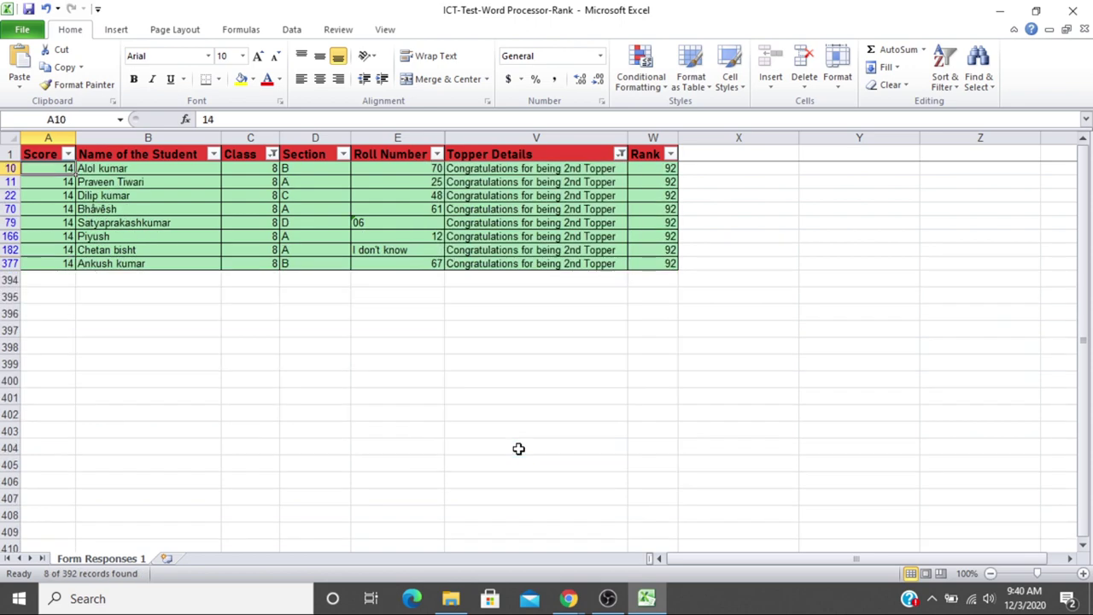
key(Right)
key(Left)
key(Down)
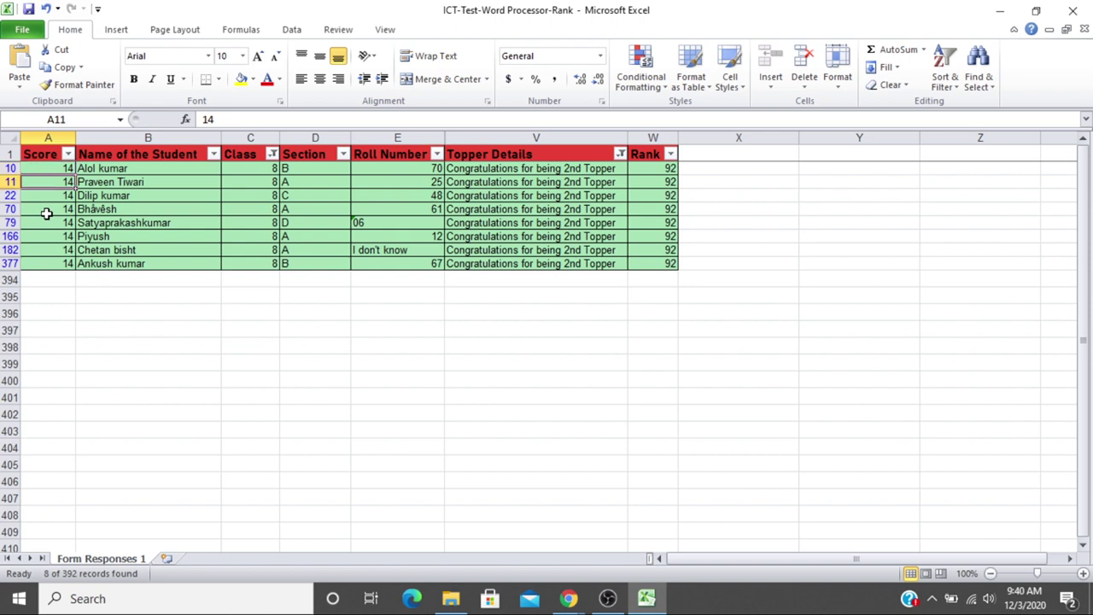
key(Down)
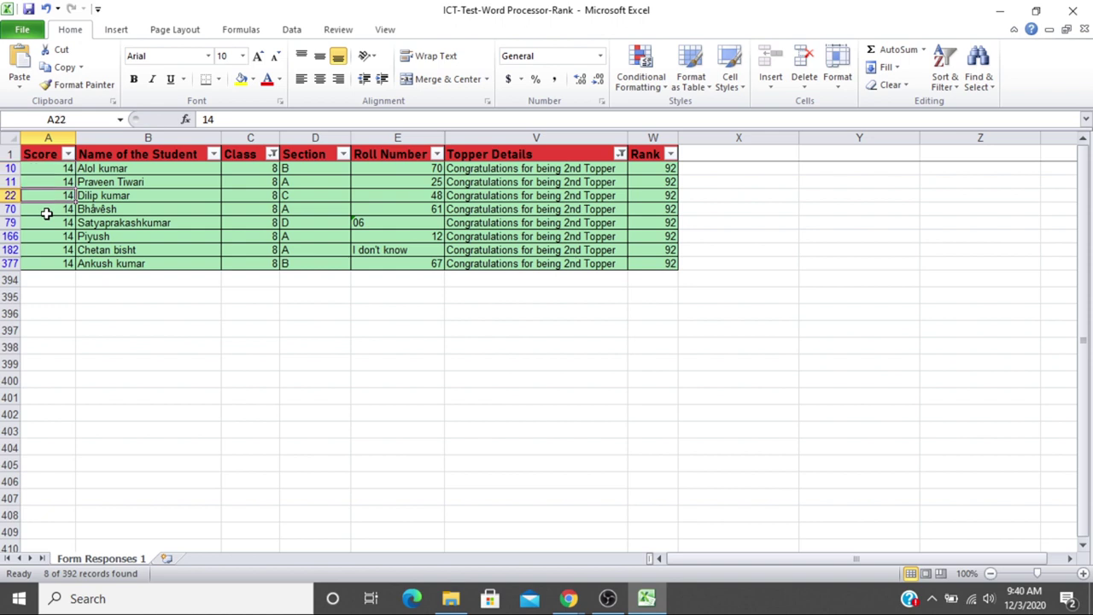
key(Down)
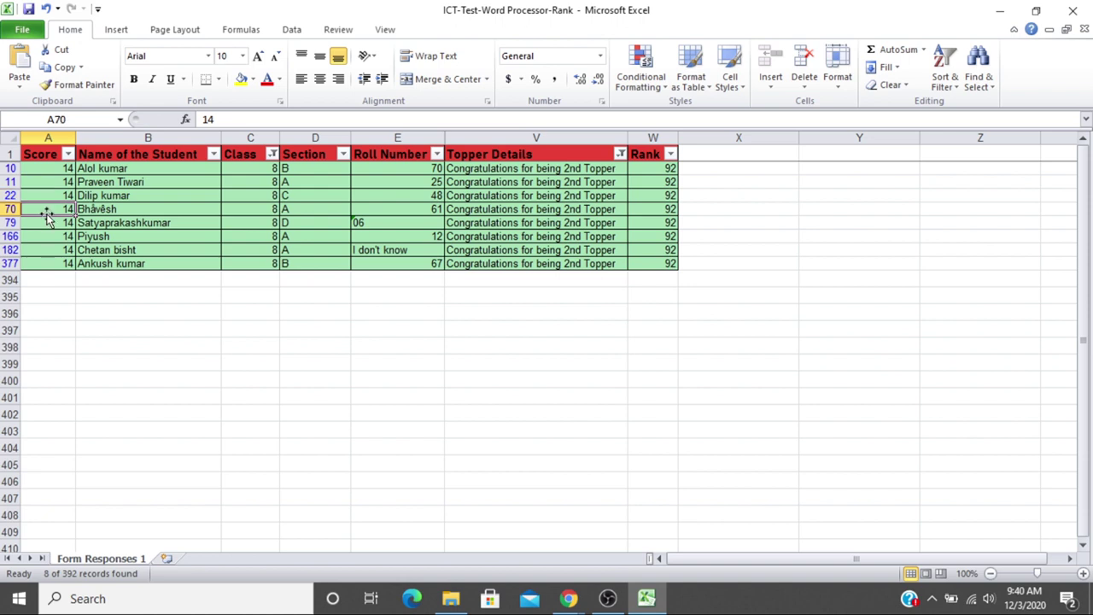
key(Down)
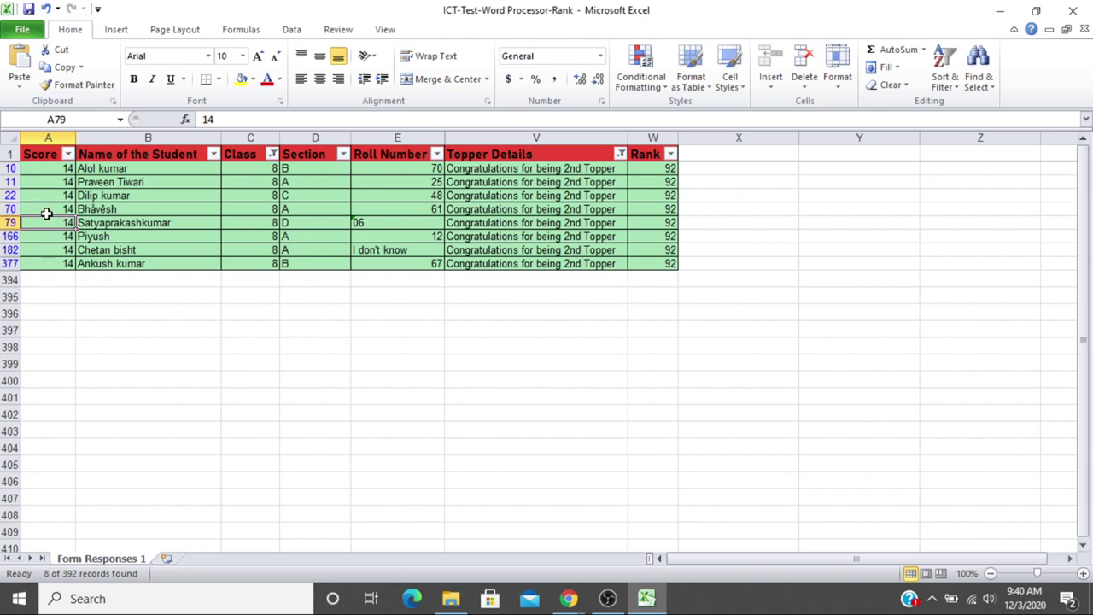
key(Down)
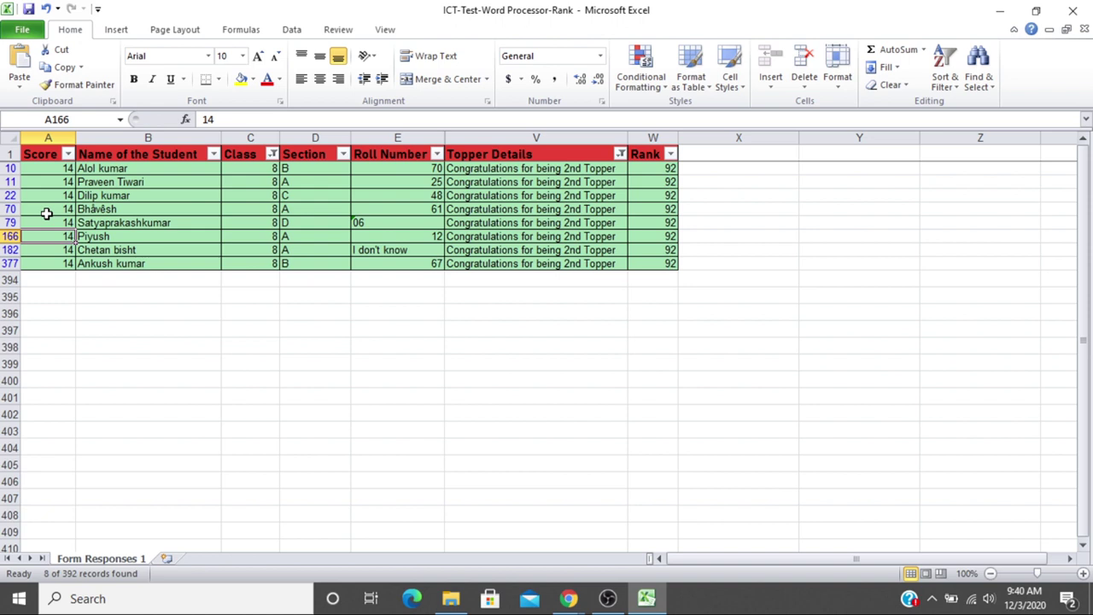
key(Down)
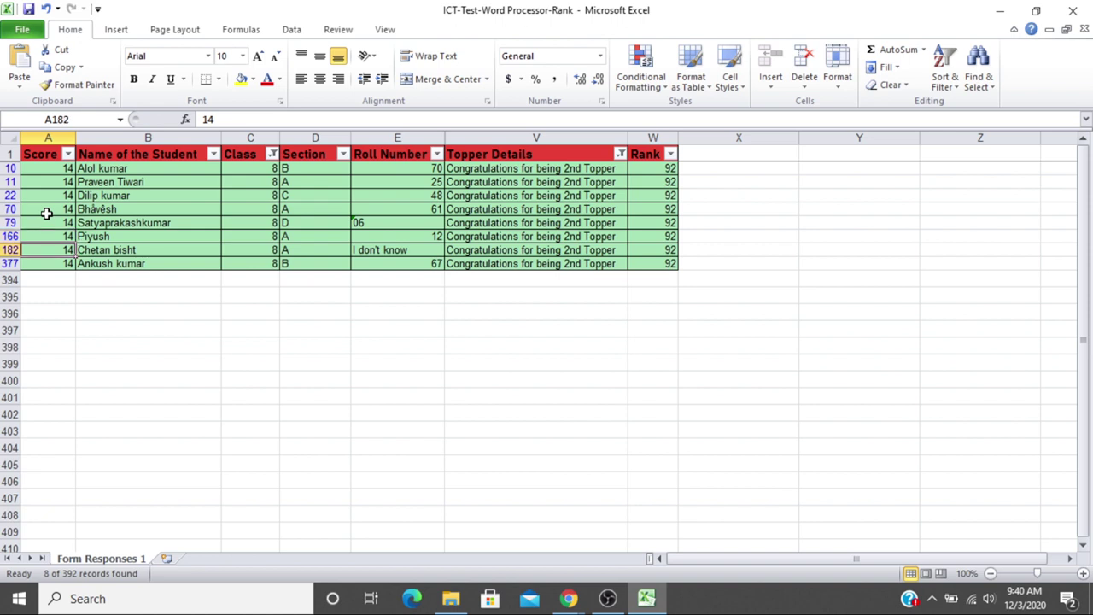
key(Down)
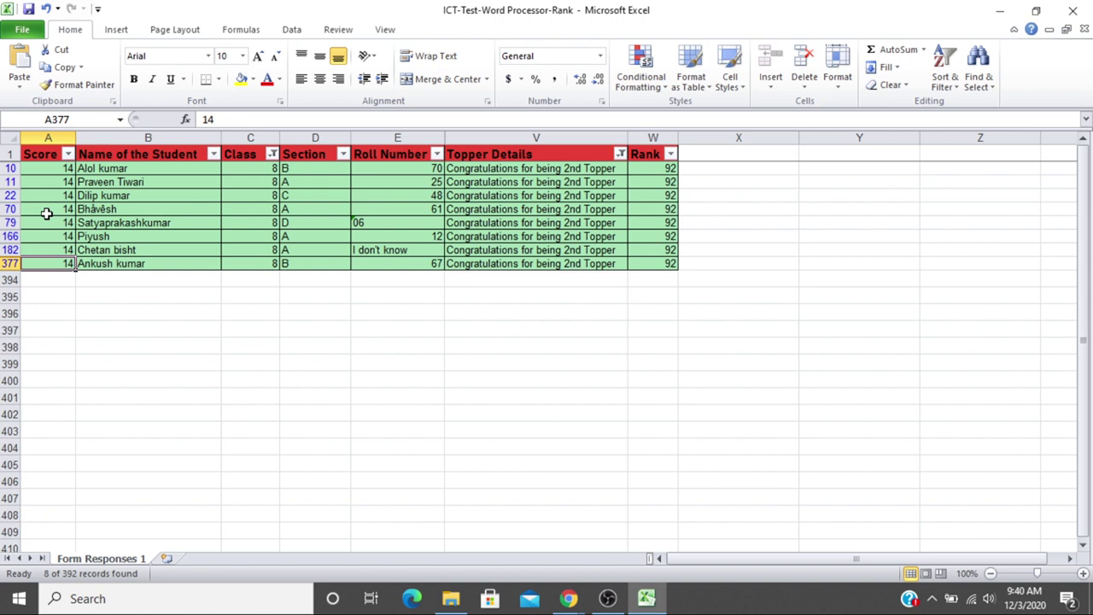
- Move back up through the Class 8 second toppers' records to the Score header cell, A1
key(Up)
key(Up)
key(Up)
key(Up)
key(Up)
key(Up)
key(Up)
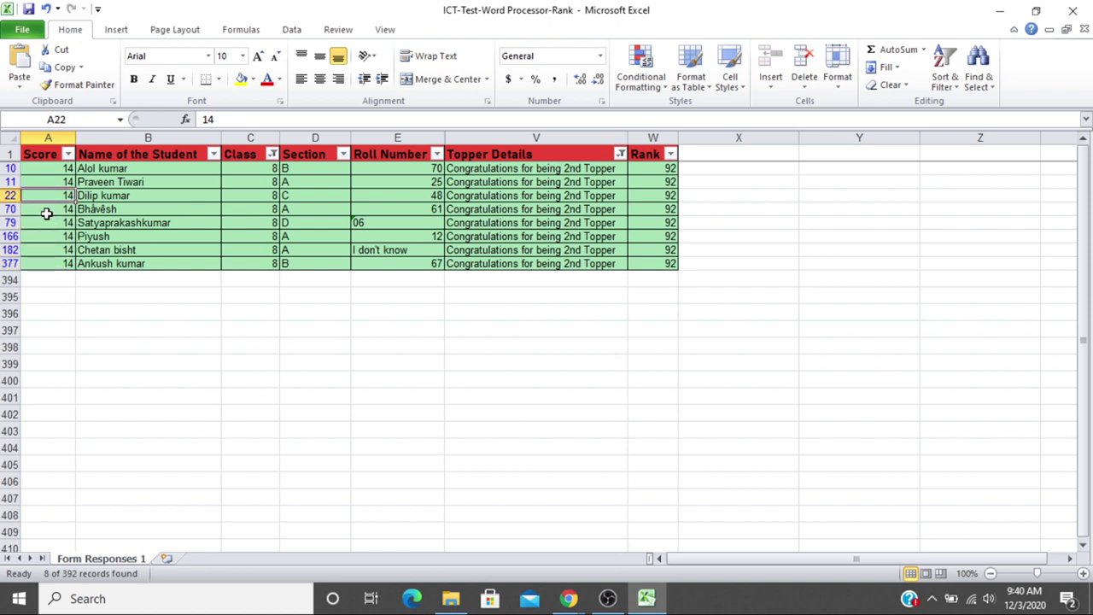
key(Up)
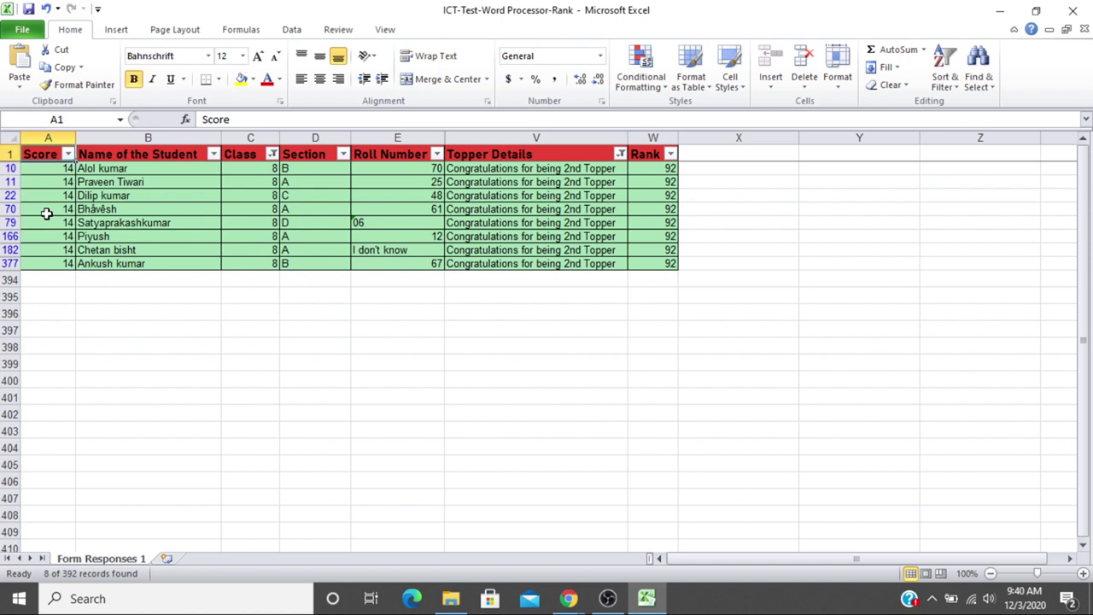
key(Down)
key(Up)
key(Down)
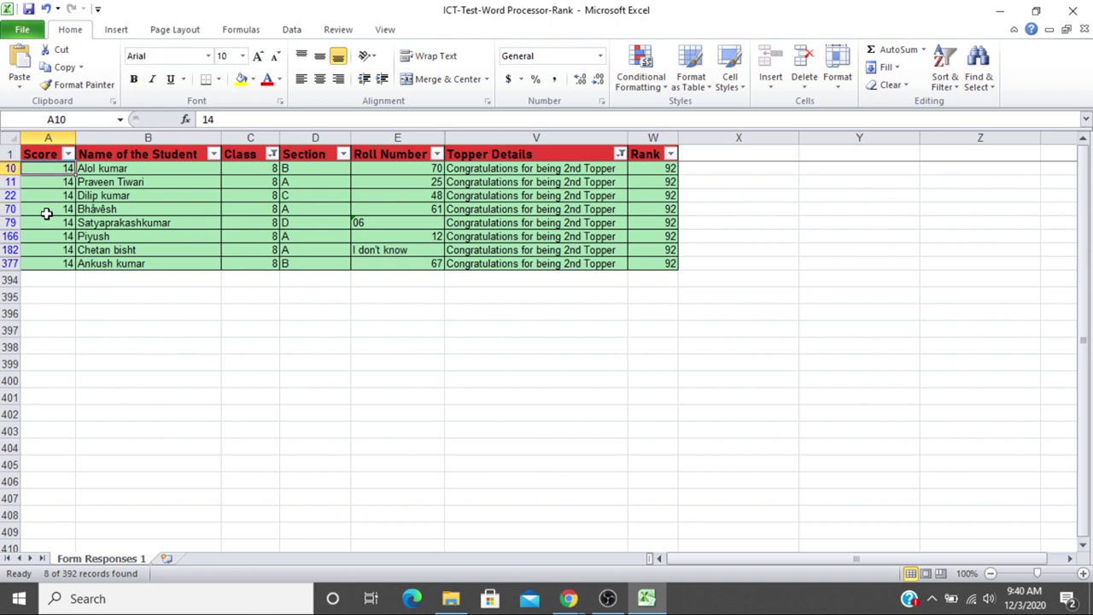
key(Up)
key(Down)
key(Up)
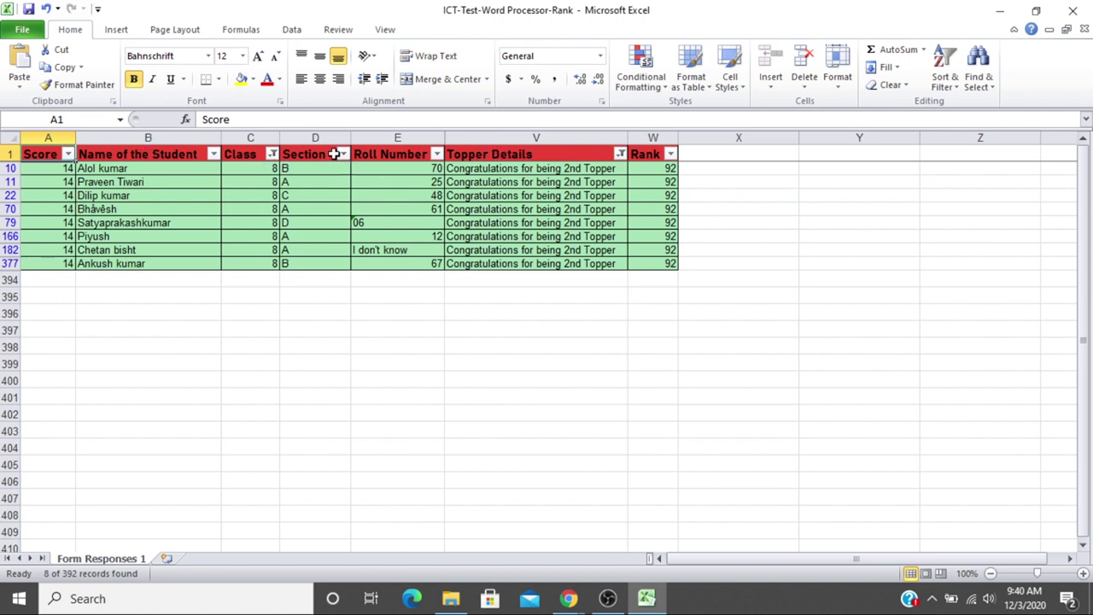
- Change the Topper Details filter to show only "Congratulation for being 1st Topper"
click(619, 153)
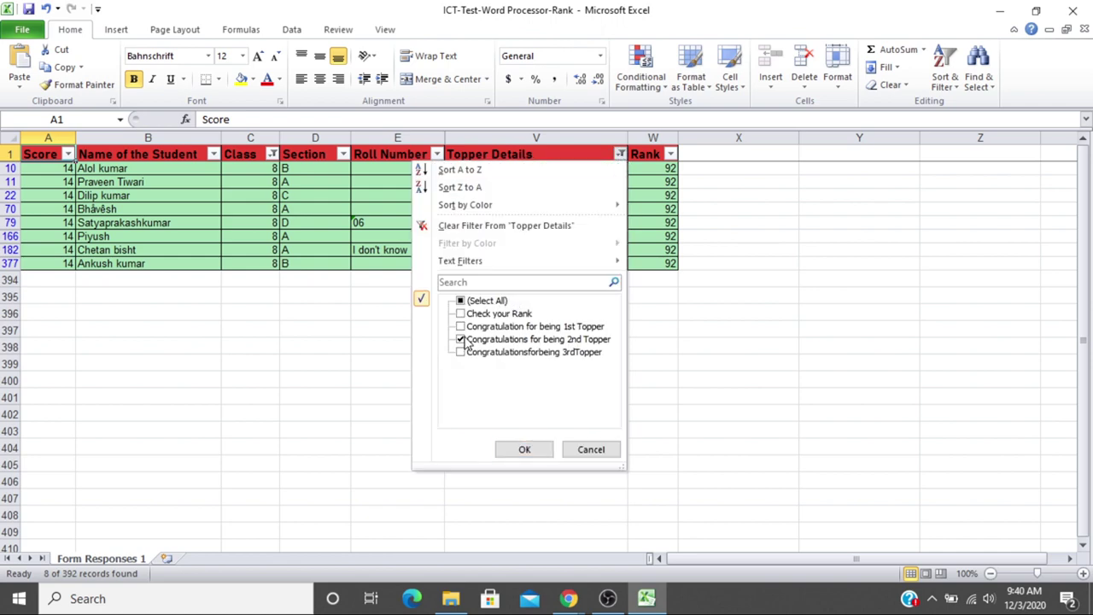
click(462, 339)
click(460, 327)
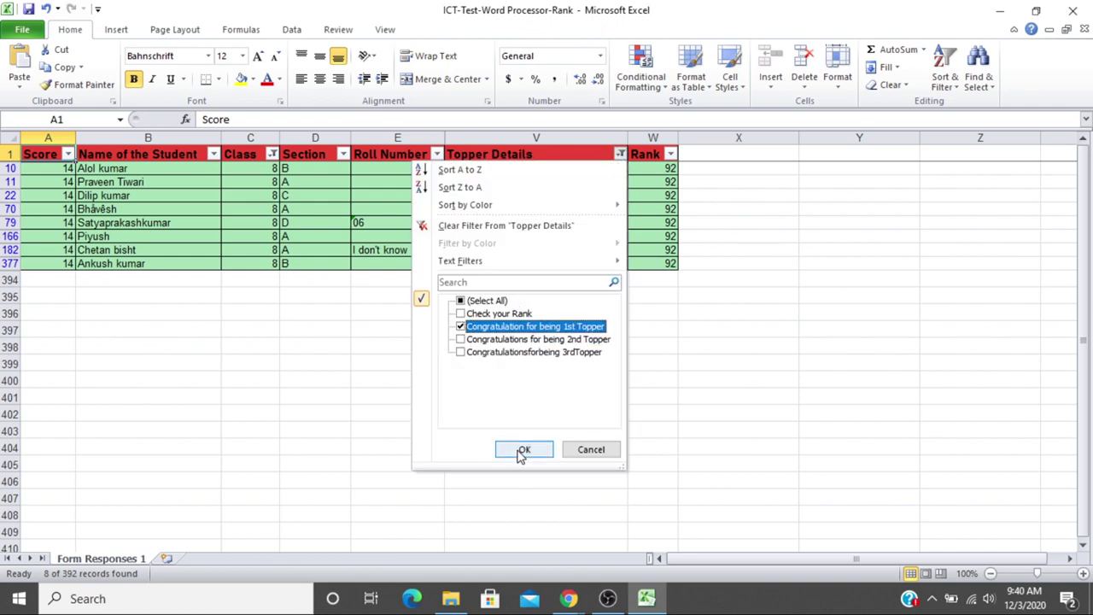
click(520, 449)
- Skim down the Class 8 first toppers' records from the first Score cell, A45, to row 305
key(Down)
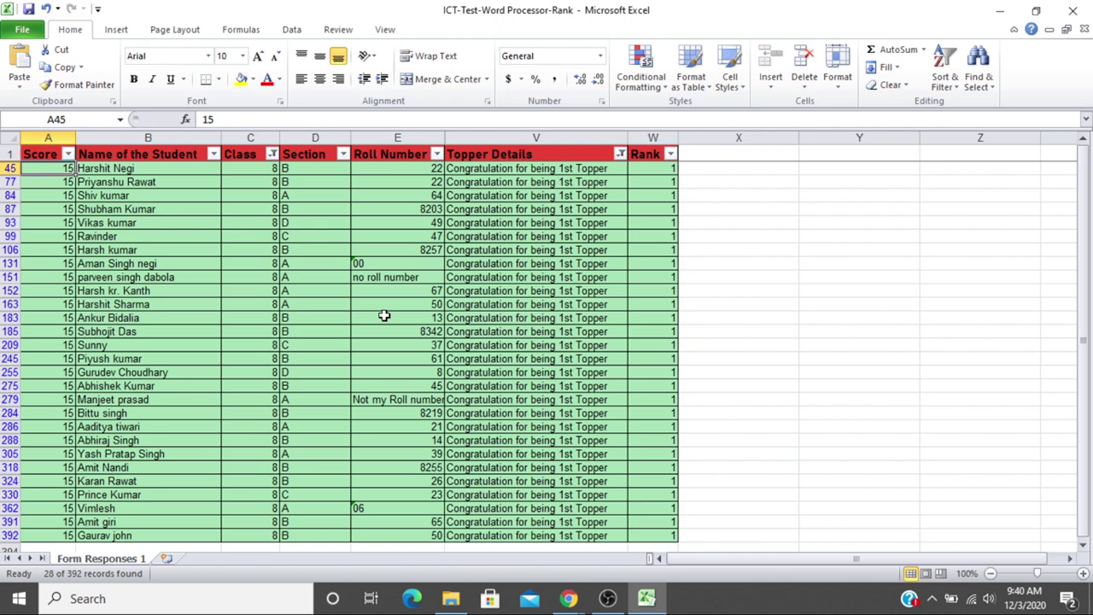
key(Down)
key(Down)
key(Down)
key(Down)
key(Down)
key(Down)
key(Down)
key(Down)
key(Down)
key(Down)
key(Down)
key(Down)
key(Down)
key(Down)
key(Down)
key(Down)
key(Down)
key(Down)
key(Down)
key(Down)
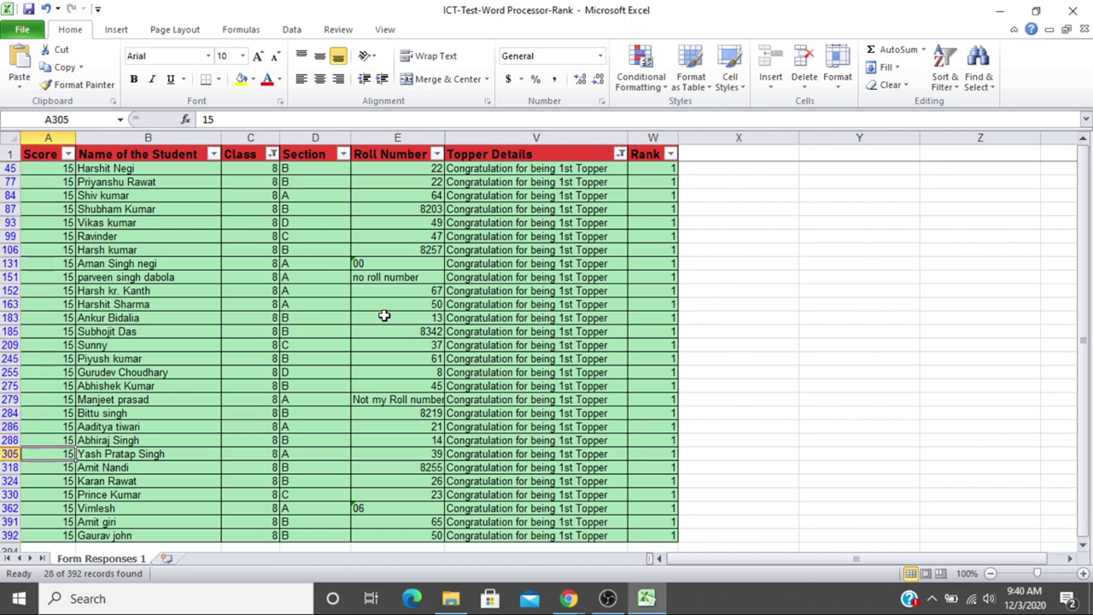
- Go through the Class 8 first toppers' records one by one from the first Score cell, A45, to row 392
key(ctrl+Home)
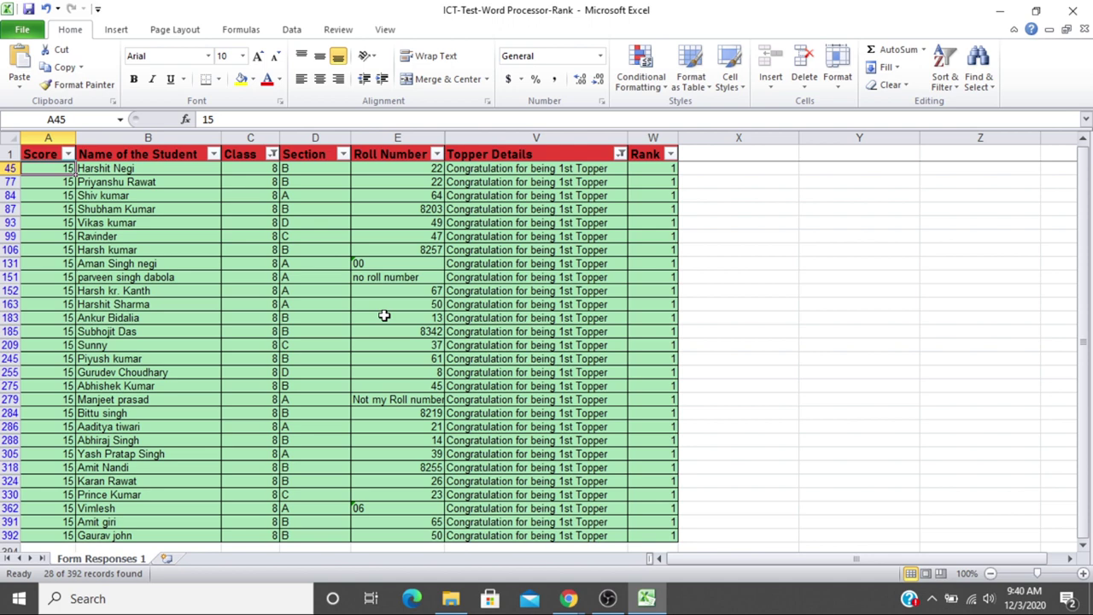
key(Down)
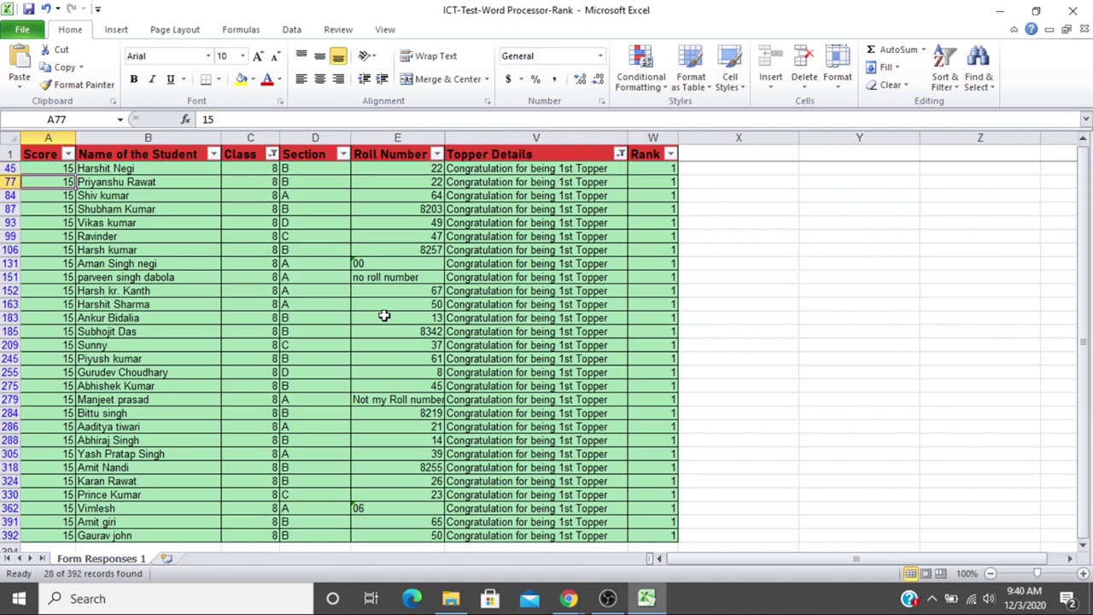
key(Down)
key(Down)
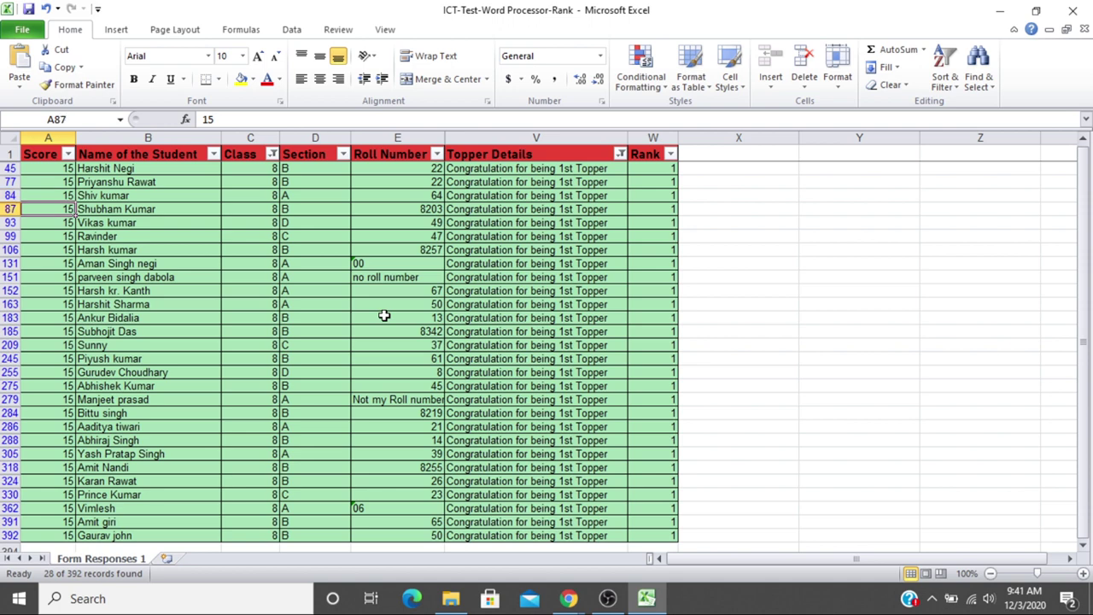
key(Down)
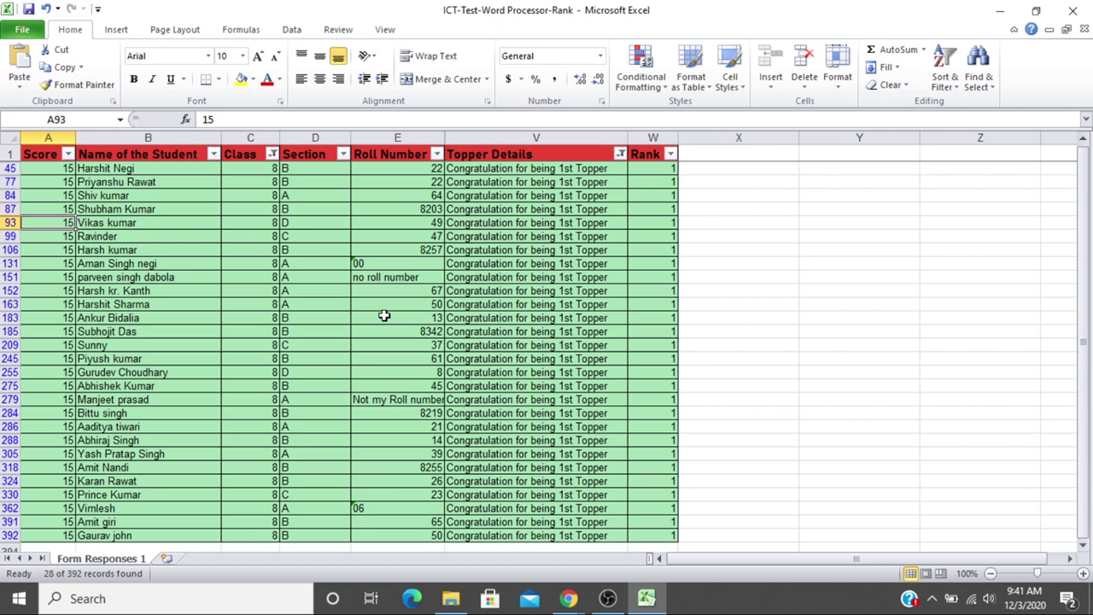
key(Down)
key(Down)
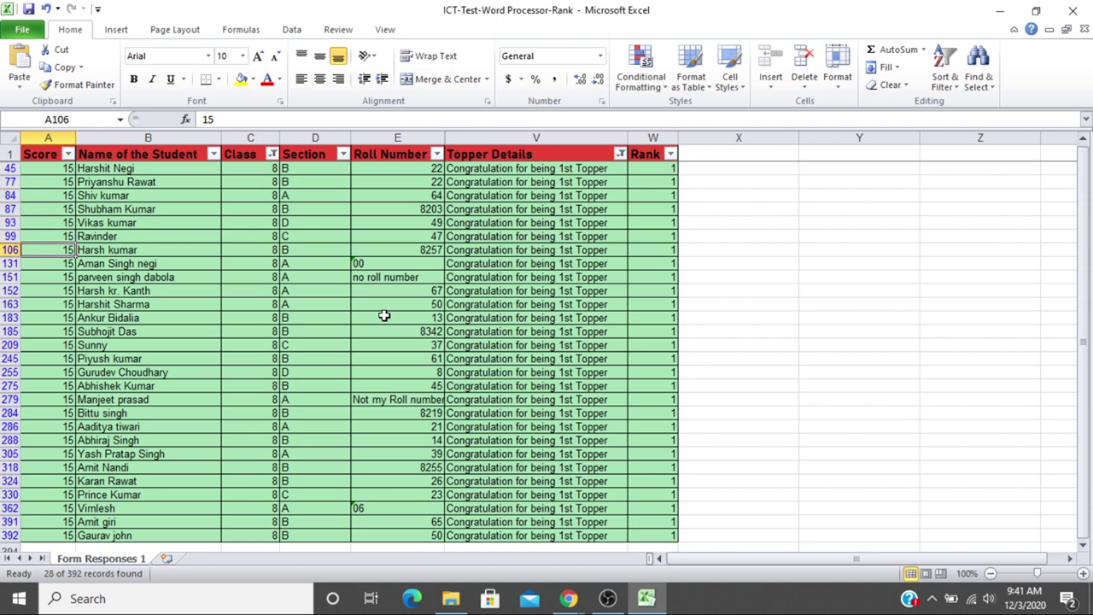
key(Down)
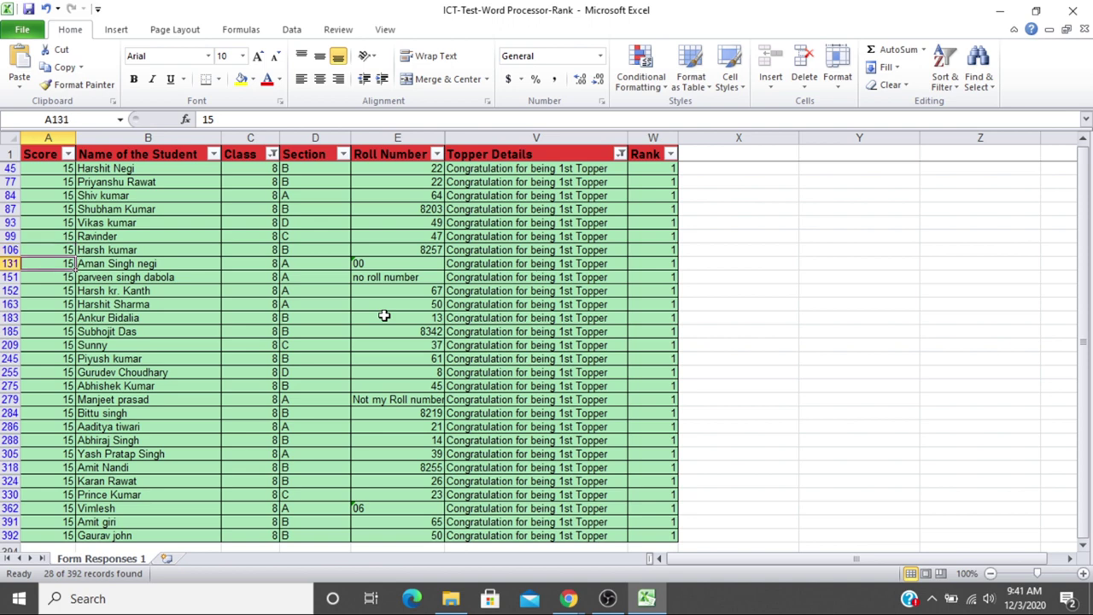
key(Down)
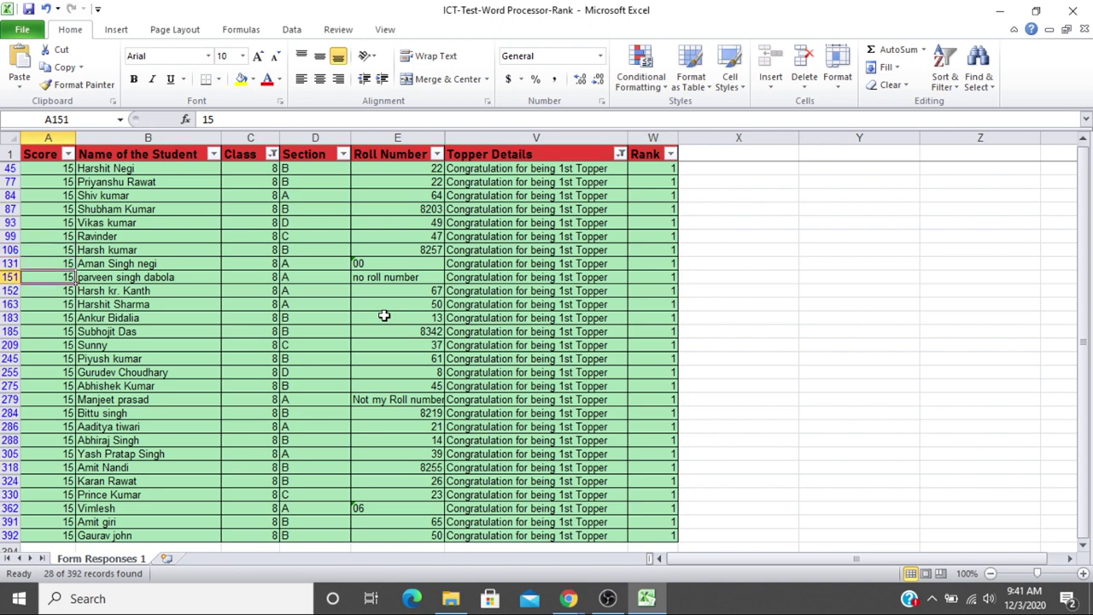
key(Down)
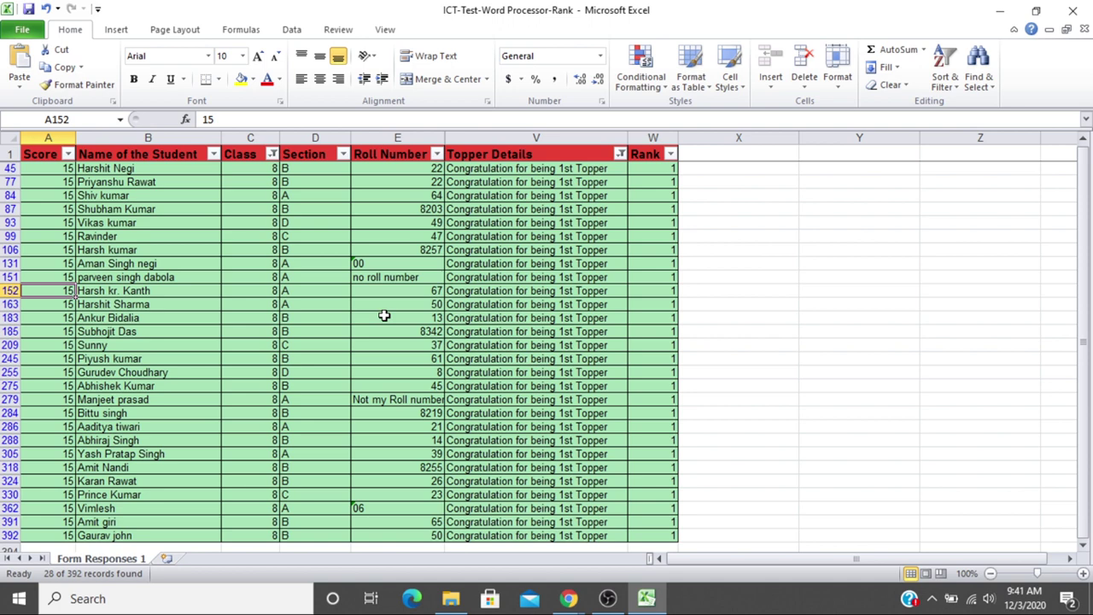
key(Down)
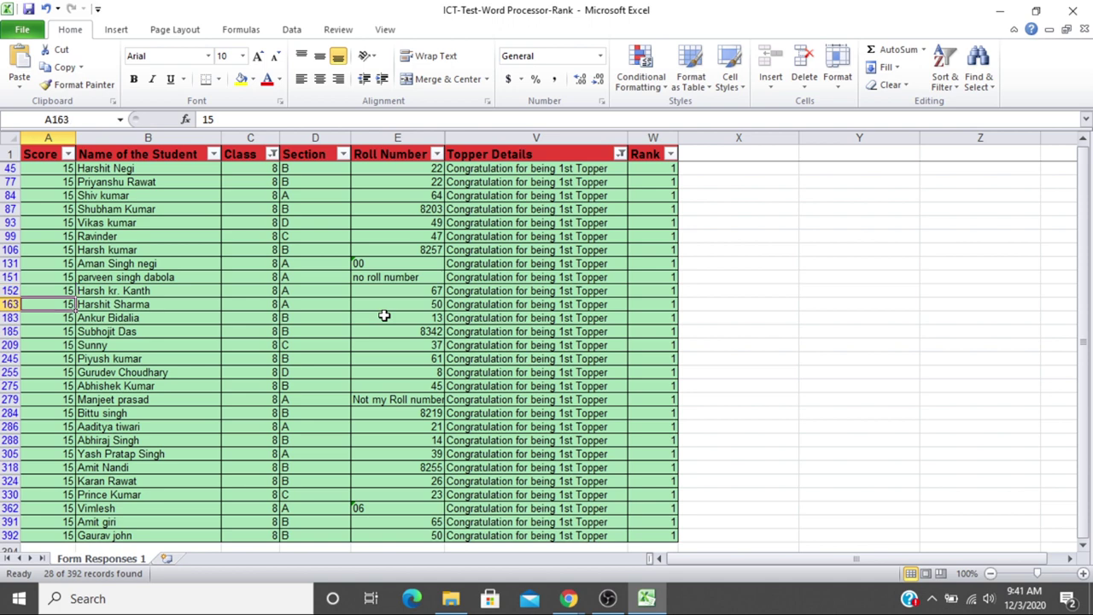
key(Down)
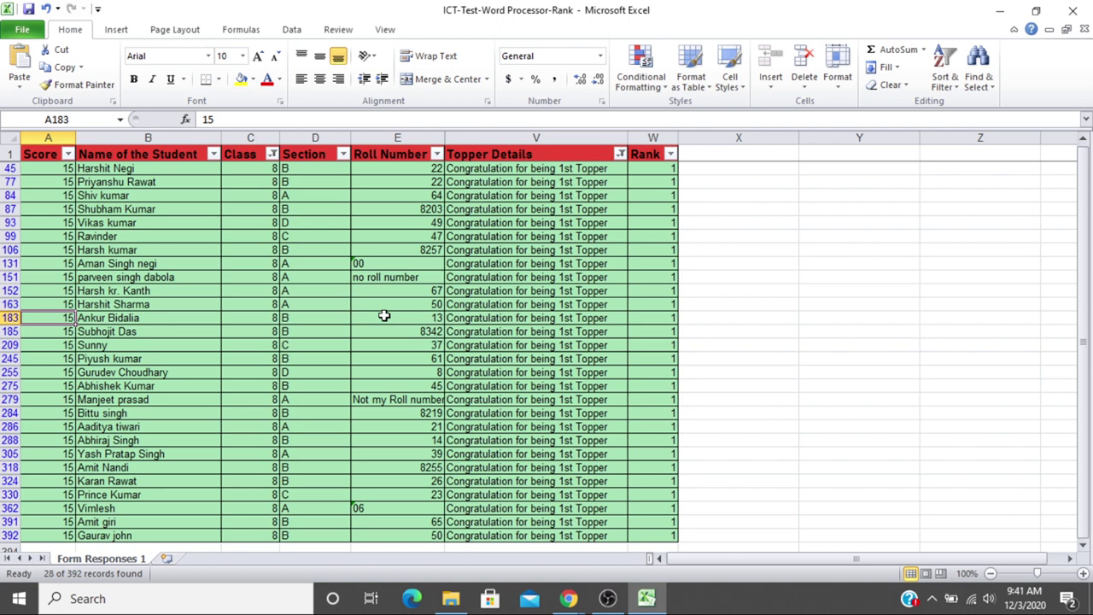
key(Down)
key(Down)
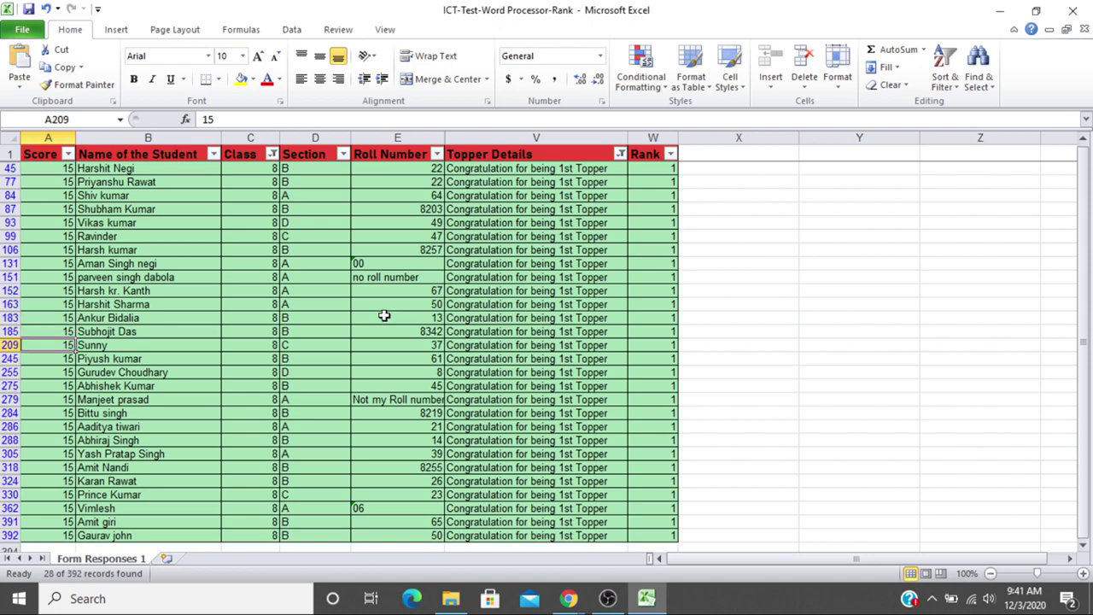
key(Down)
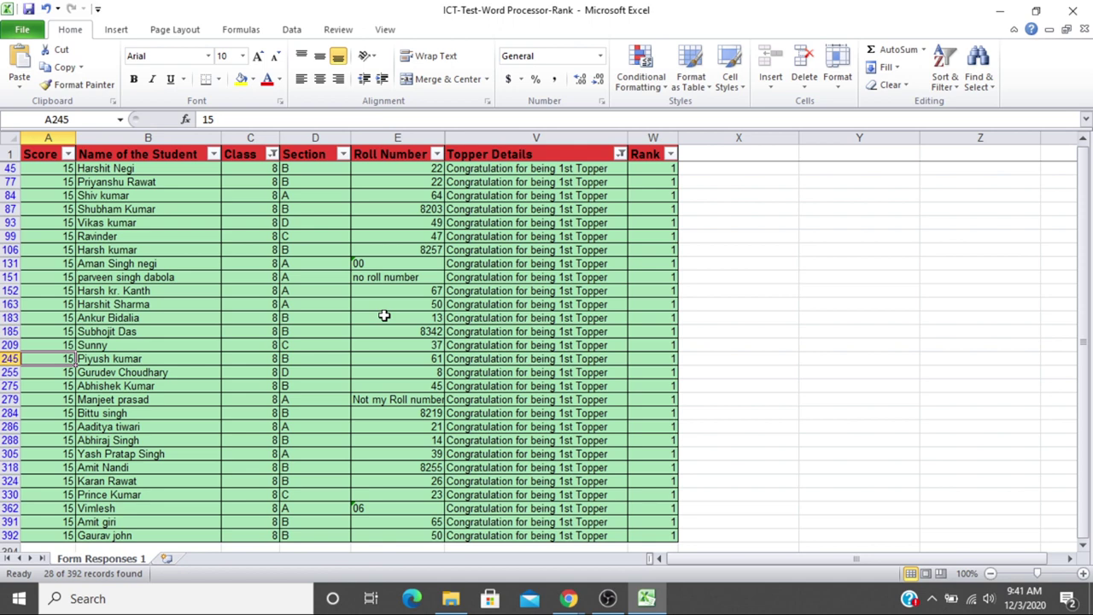
key(Down)
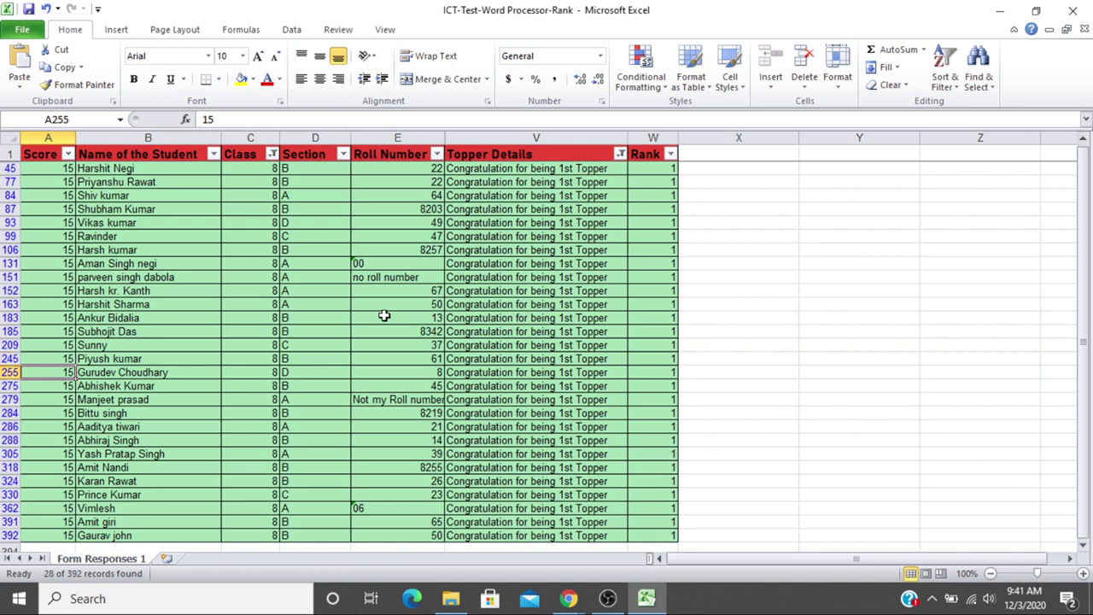
key(Down)
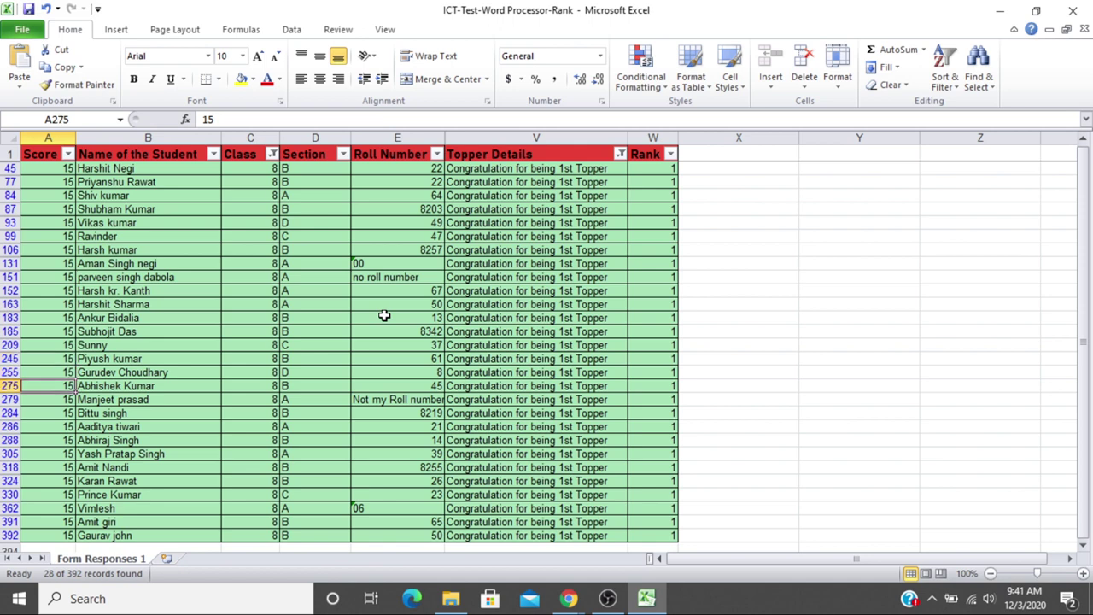
key(Down)
key(Down)
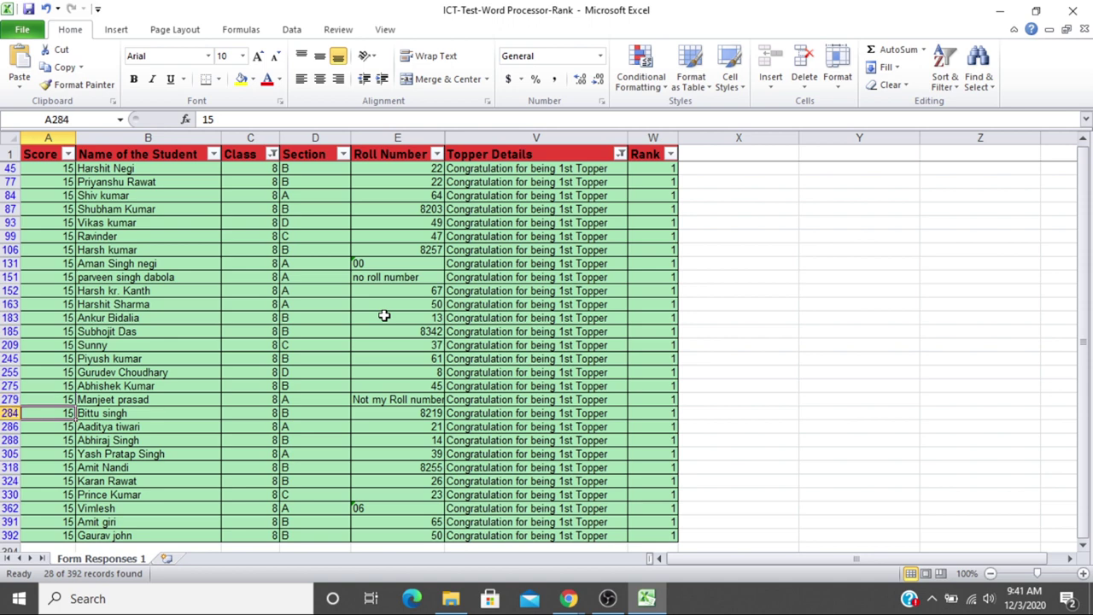
key(Down)
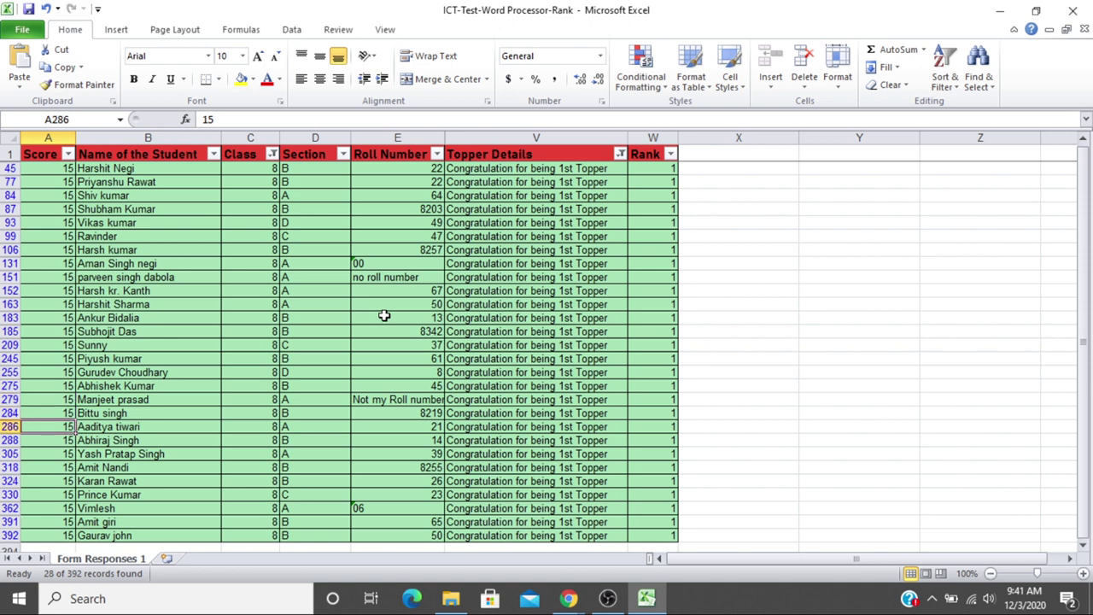
key(Down)
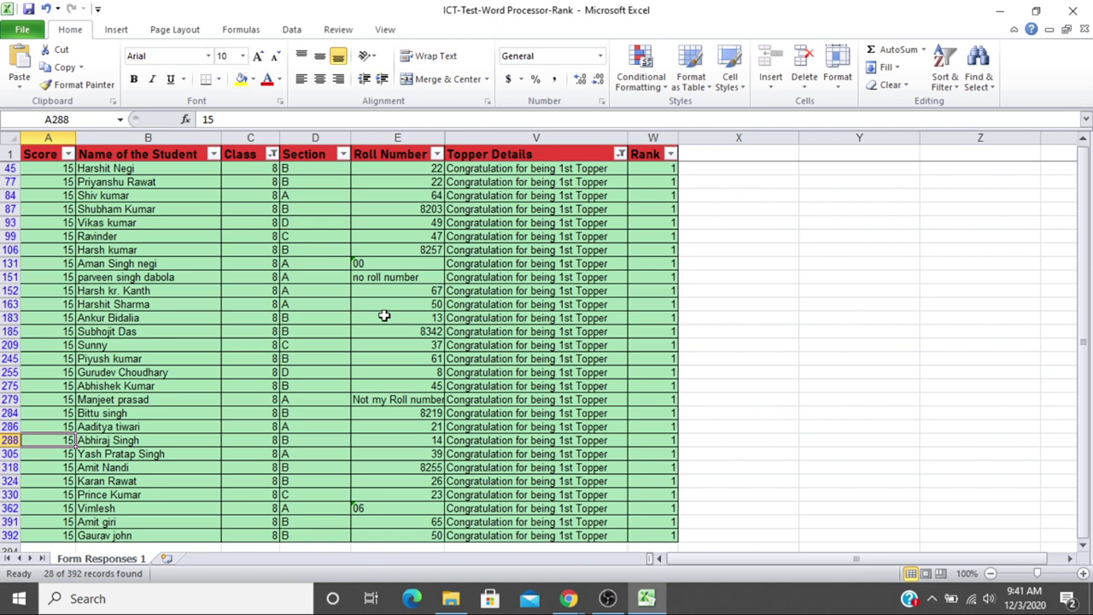
key(Down)
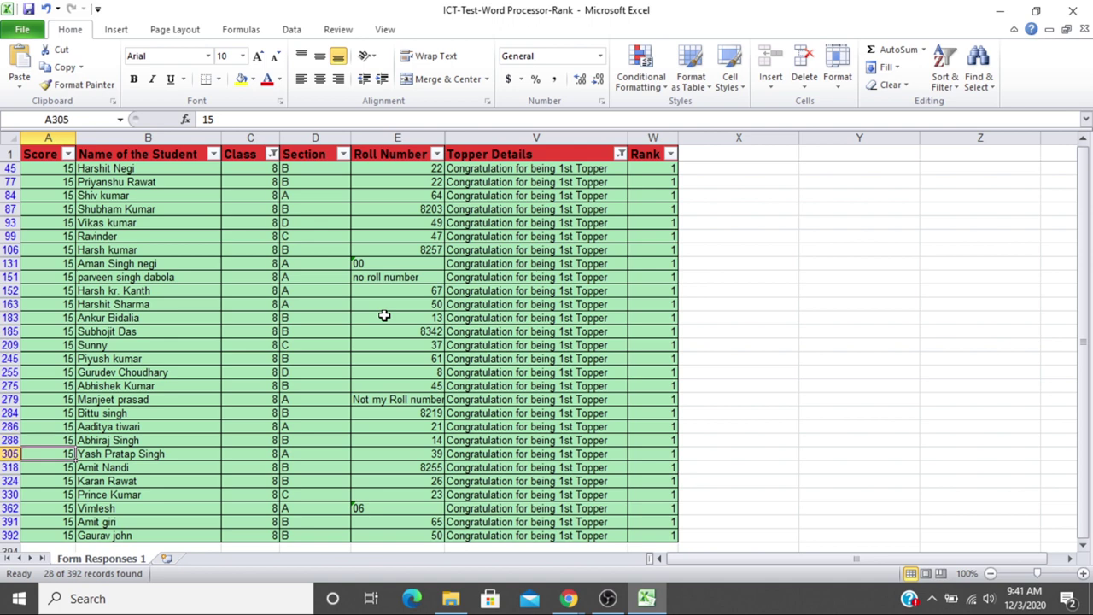
key(Down)
key(Down)
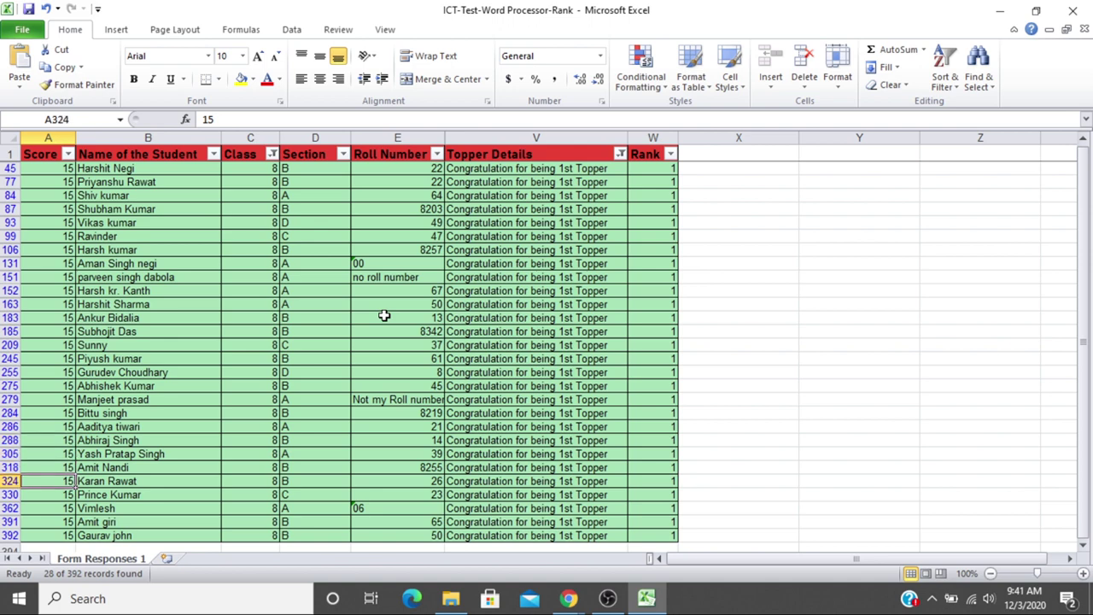
key(Down)
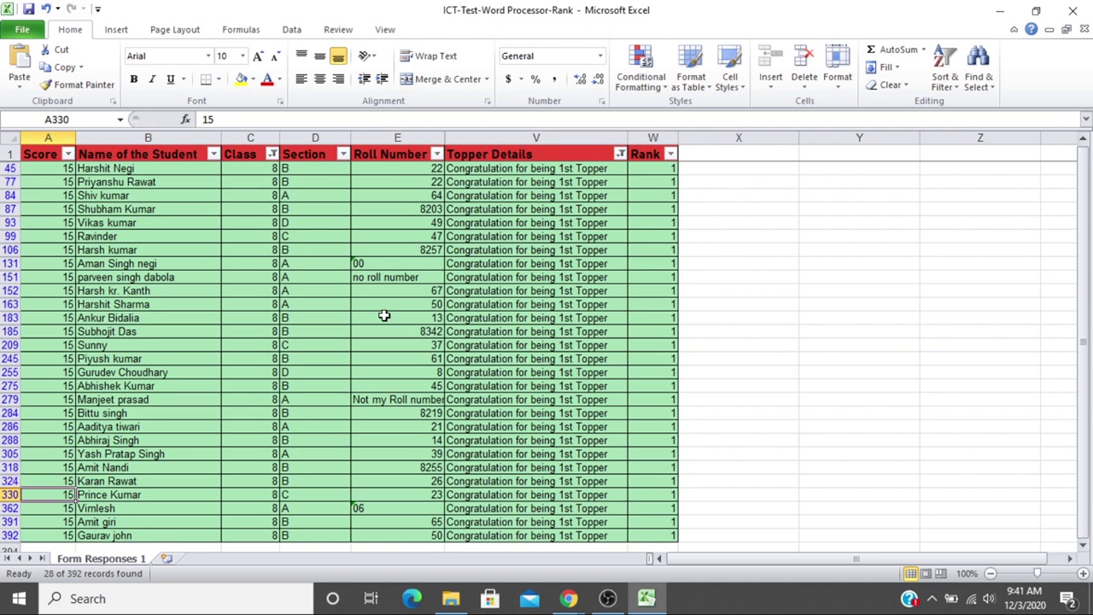
key(Down)
key(Down)
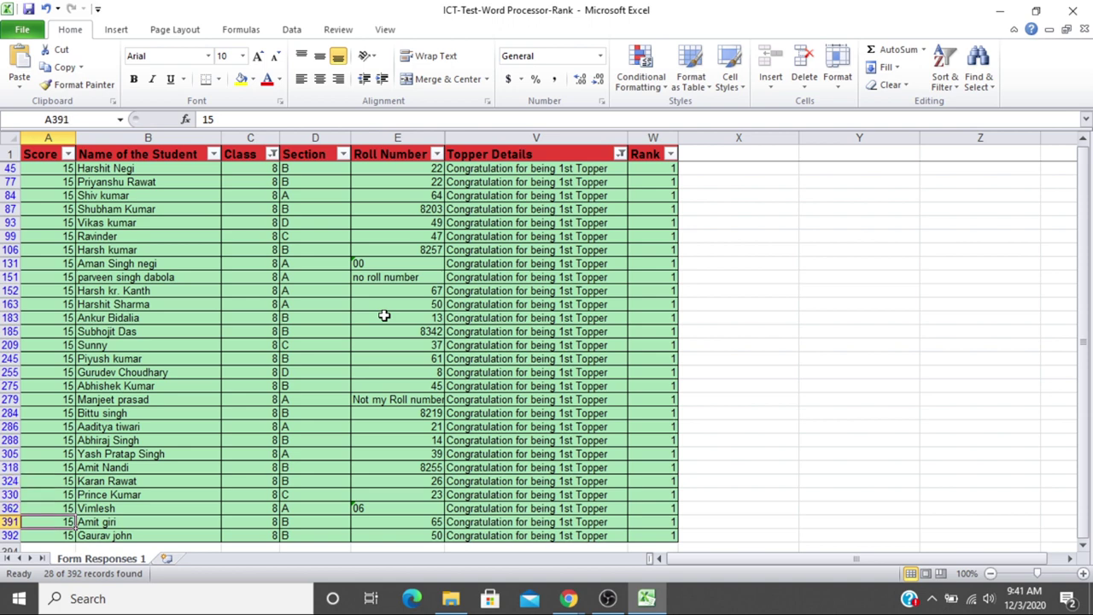
key(Down)
key(Up)
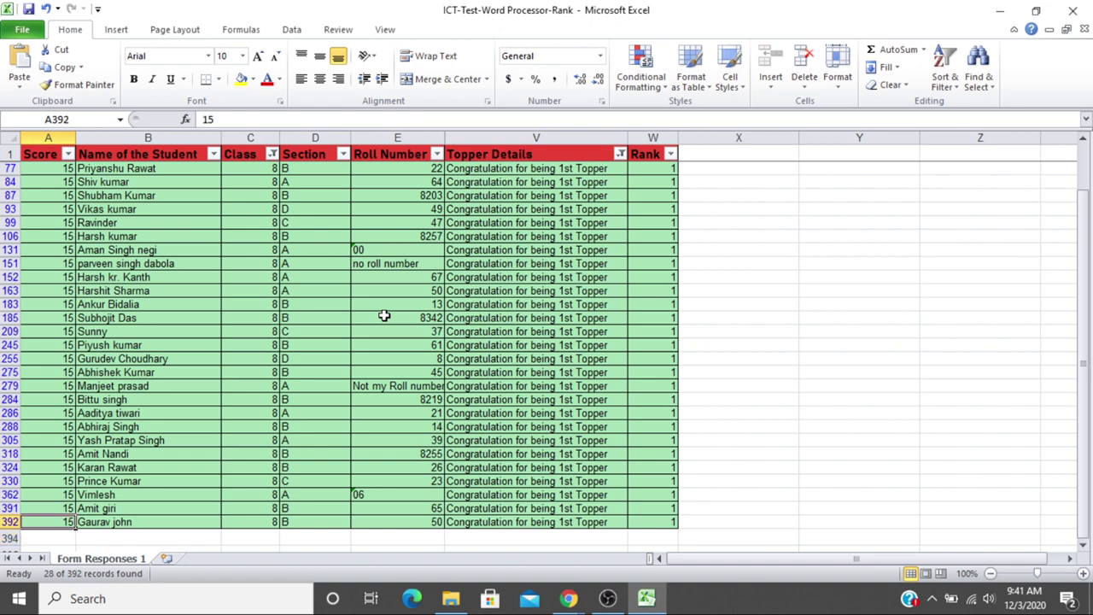
- Return to the first Class 8 first topper's Score cell, A45, move across to its Rank cell, W45, and select Section cell D151
key(Page_Up)
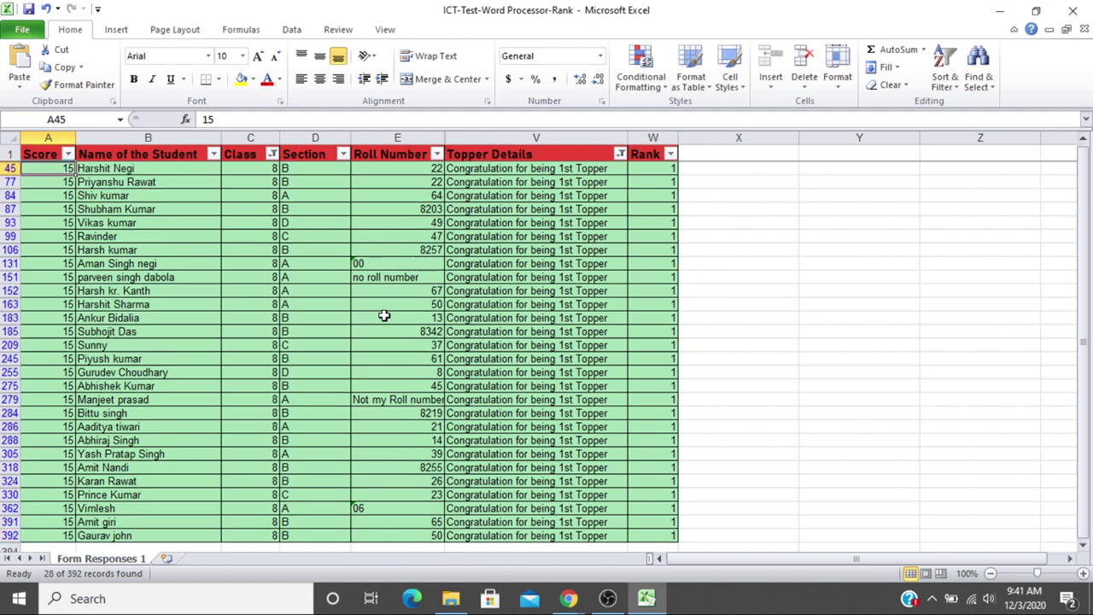
key(Right)
key(ctrl+Right)
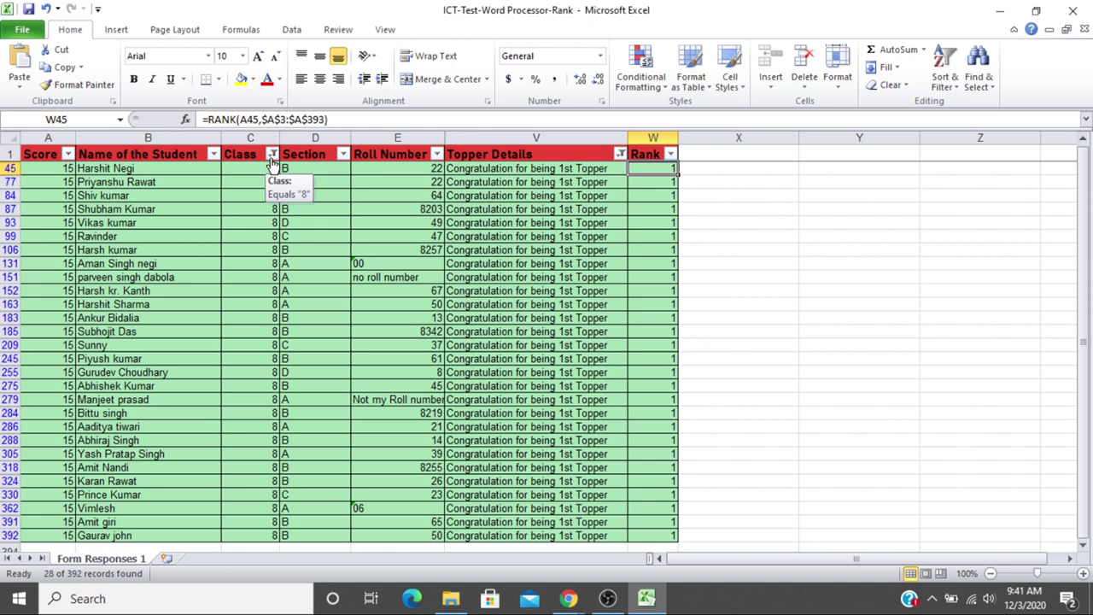
click(334, 277)
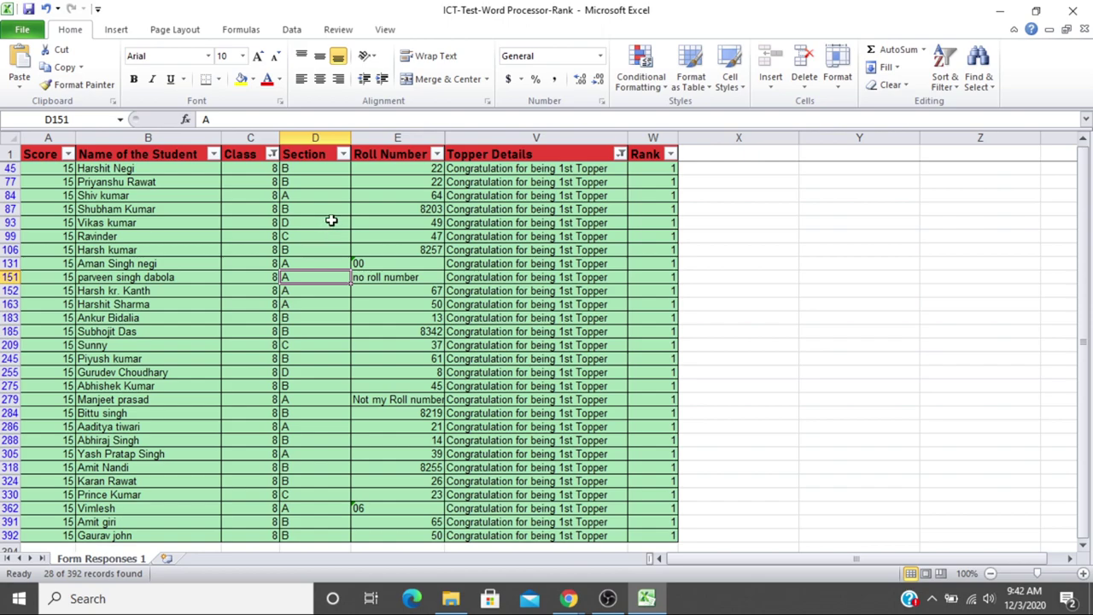
- Switch to the slideshow, show the "1st Topper" slide and return to the Excel worksheet
key(alt+Tab)
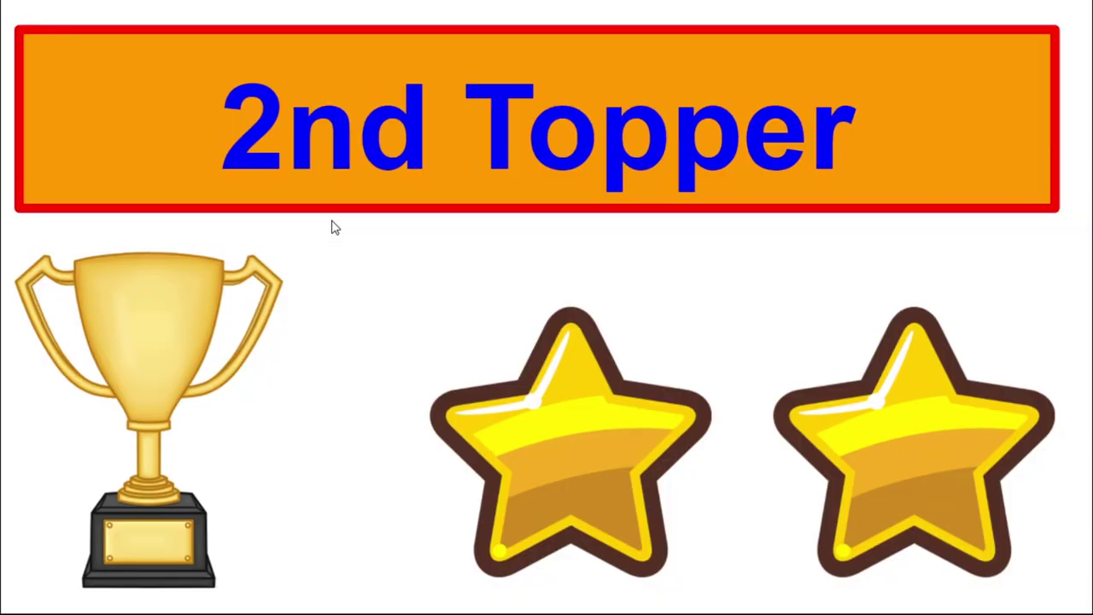
key(Right)
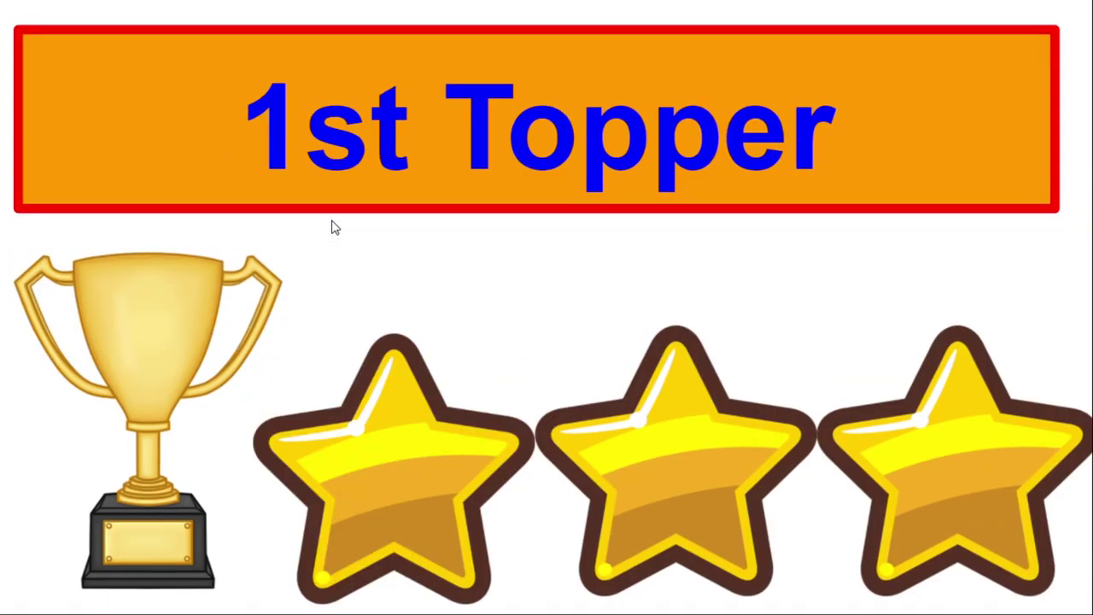
key(alt+Tab)
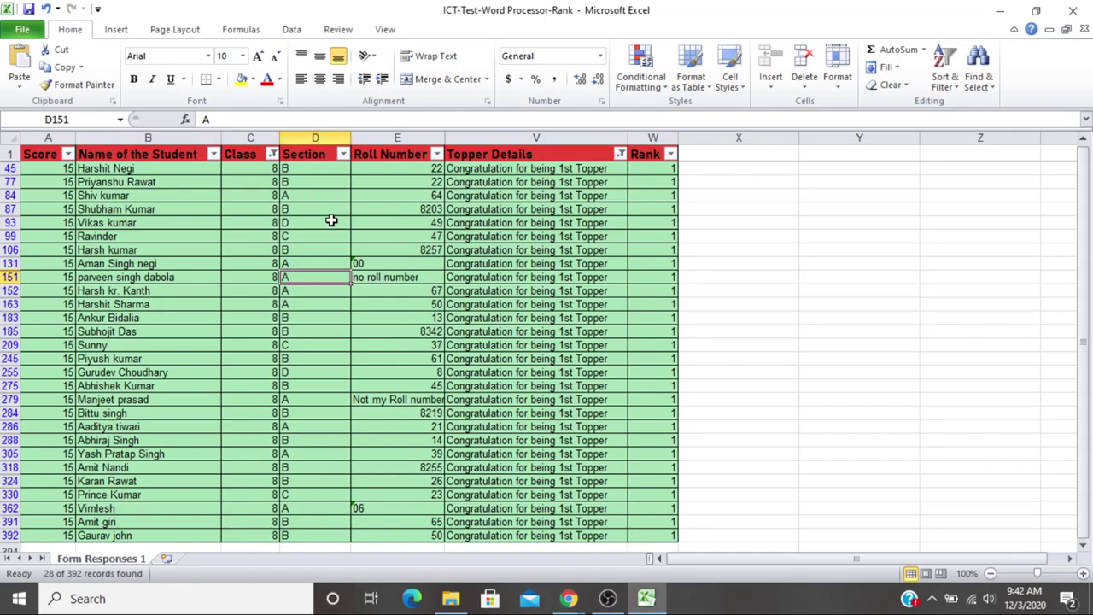
- Switch to the slideshow again, advance it to the "3rd Topper" slide and return to the Excel worksheet
key(alt+Tab)
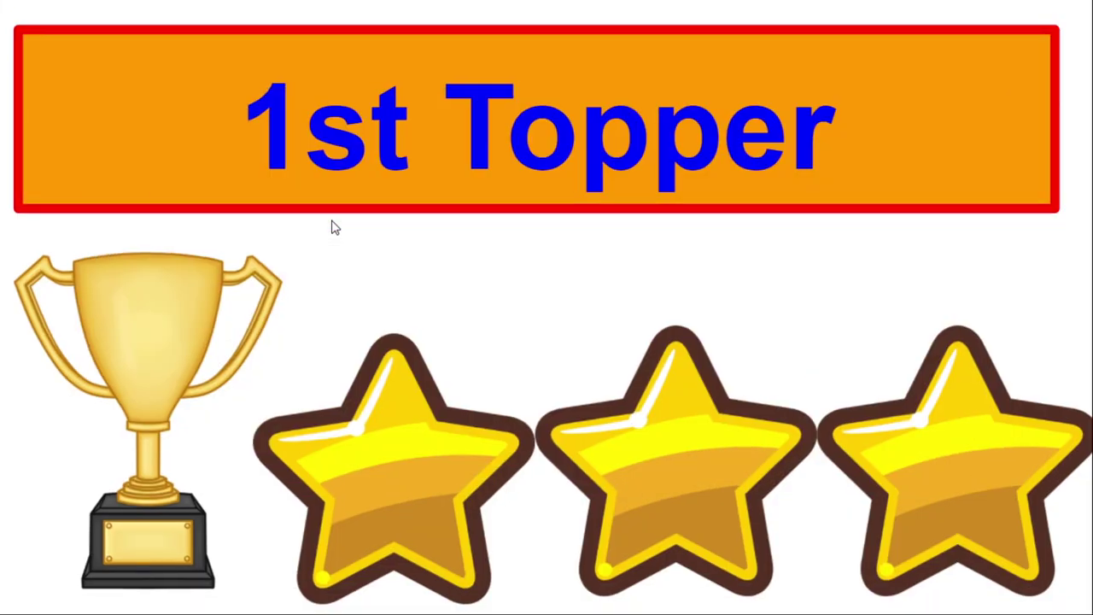
key(Right)
key(Right)
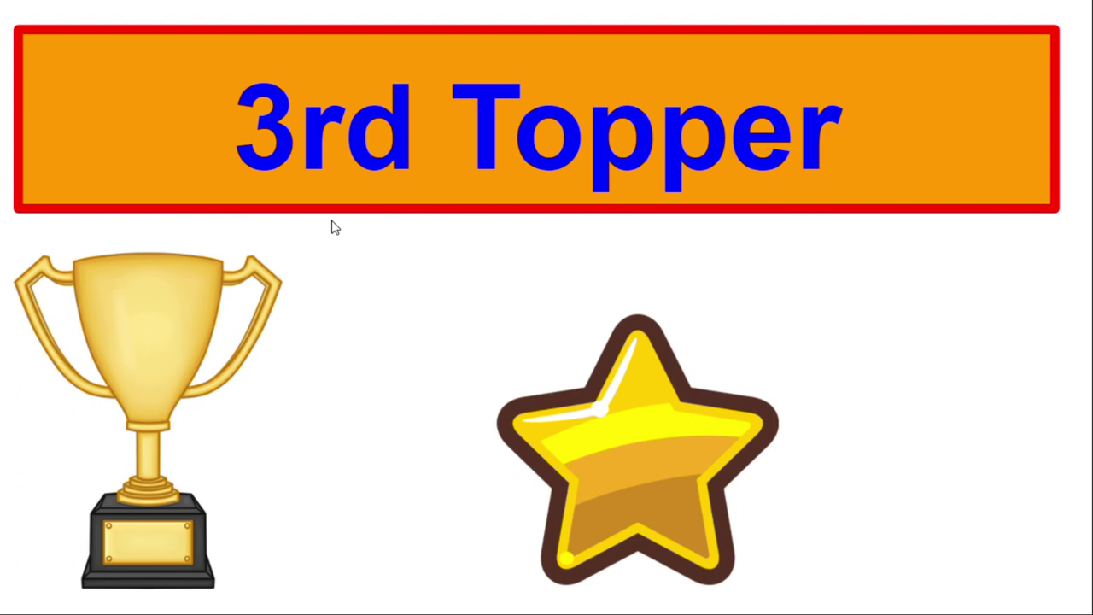
key(alt+Tab)
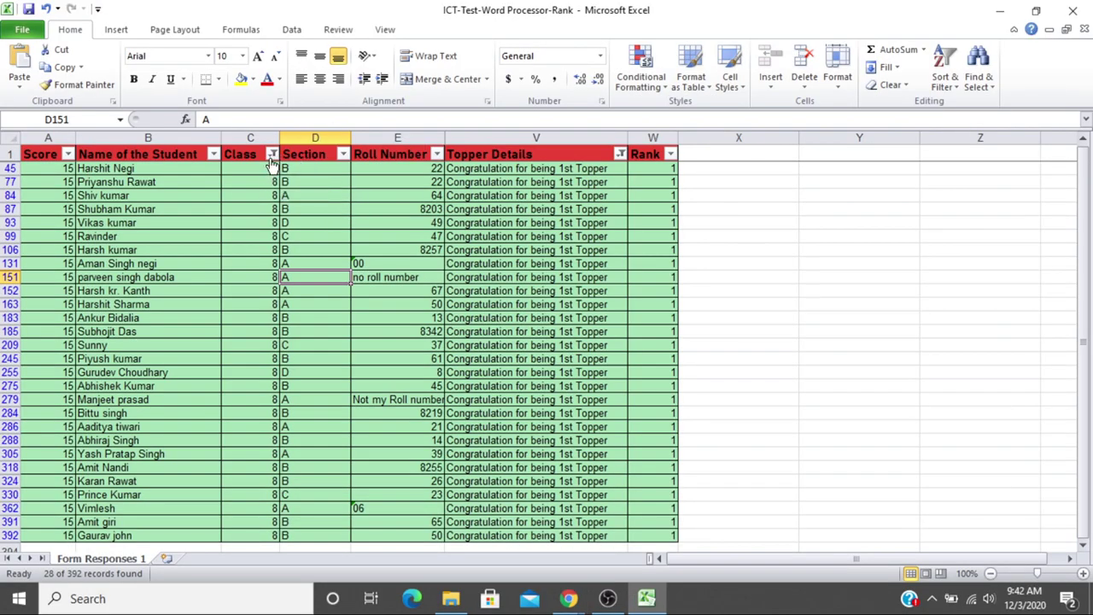
- Change the Topper Details filter to show only "Congratulationsforbeing 3rdTopper"
click(620, 154)
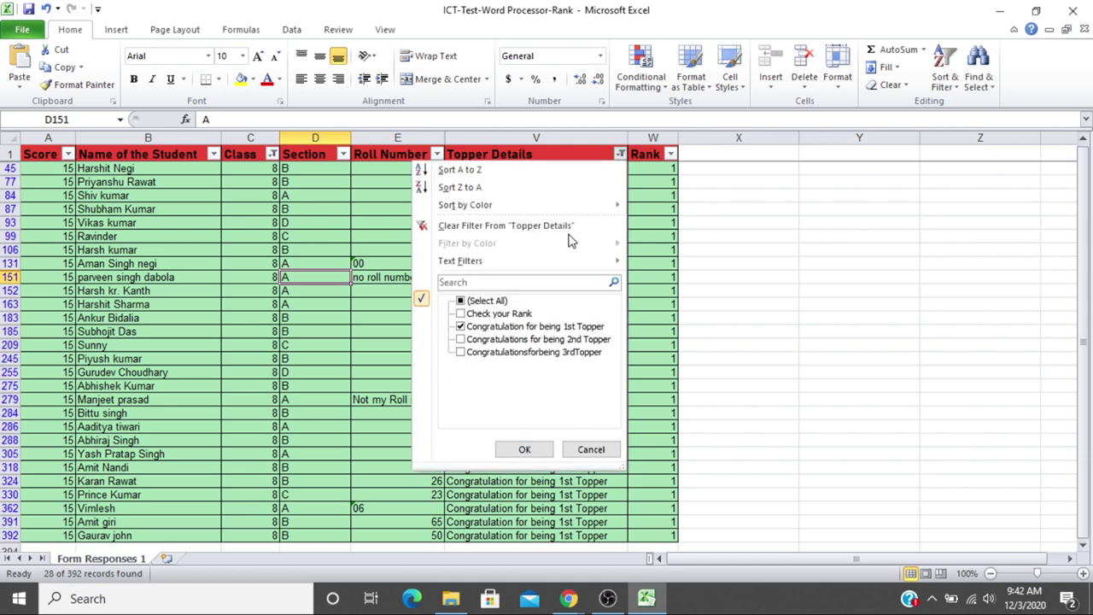
click(483, 307)
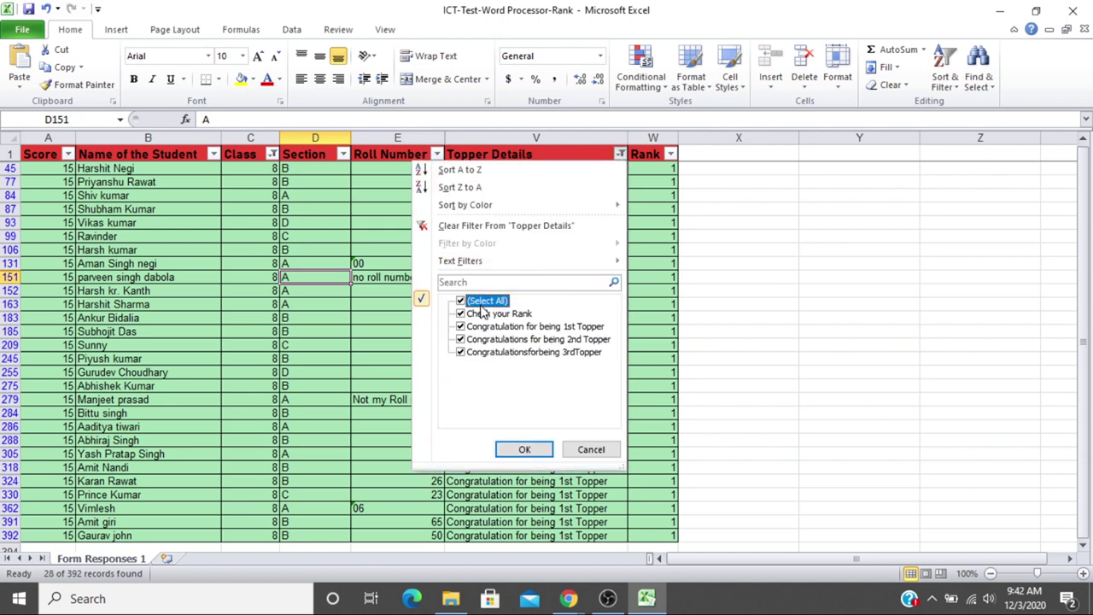
click(481, 306)
click(486, 353)
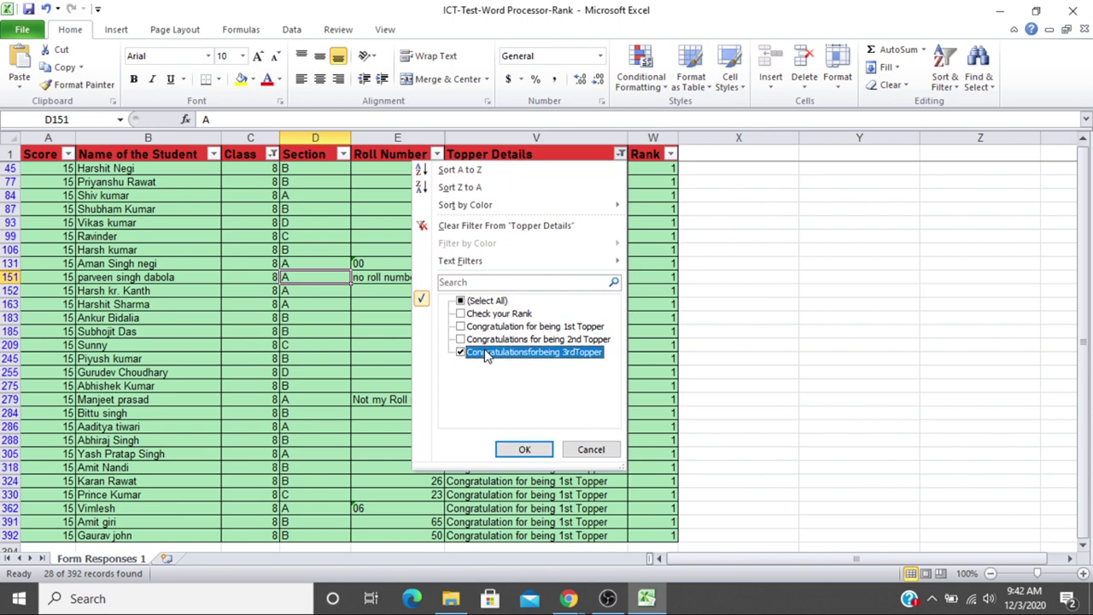
click(525, 449)
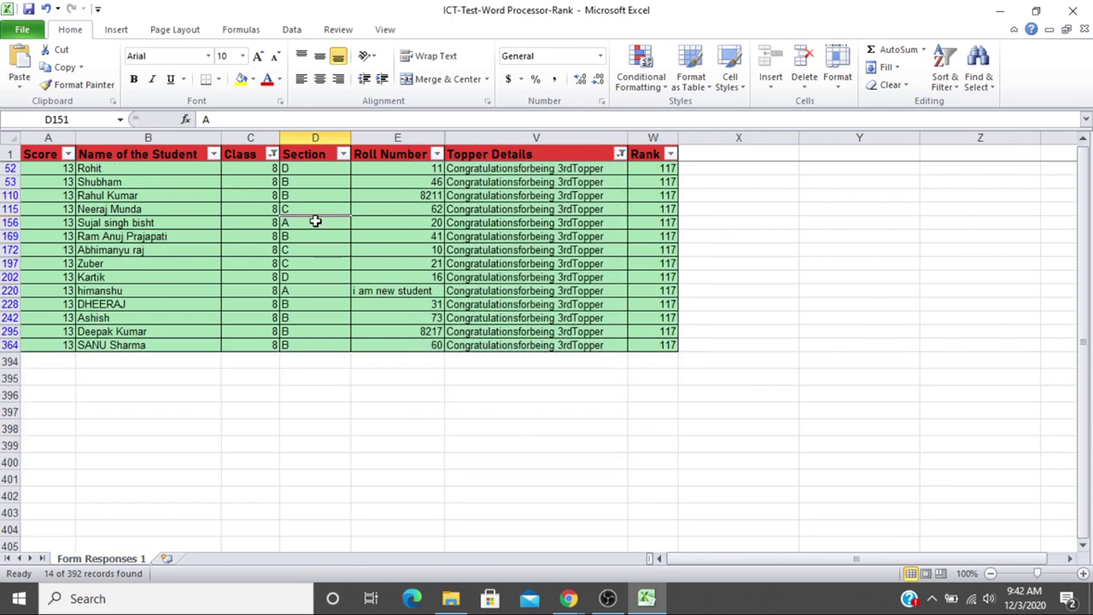
- Change the Class filter to show only class 9
click(271, 155)
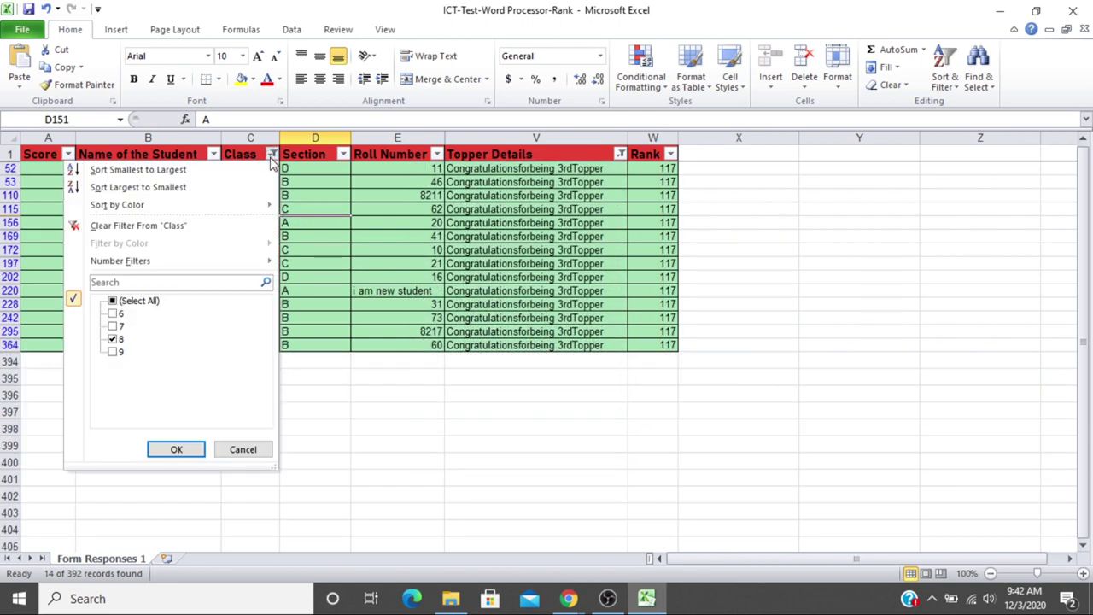
click(135, 301)
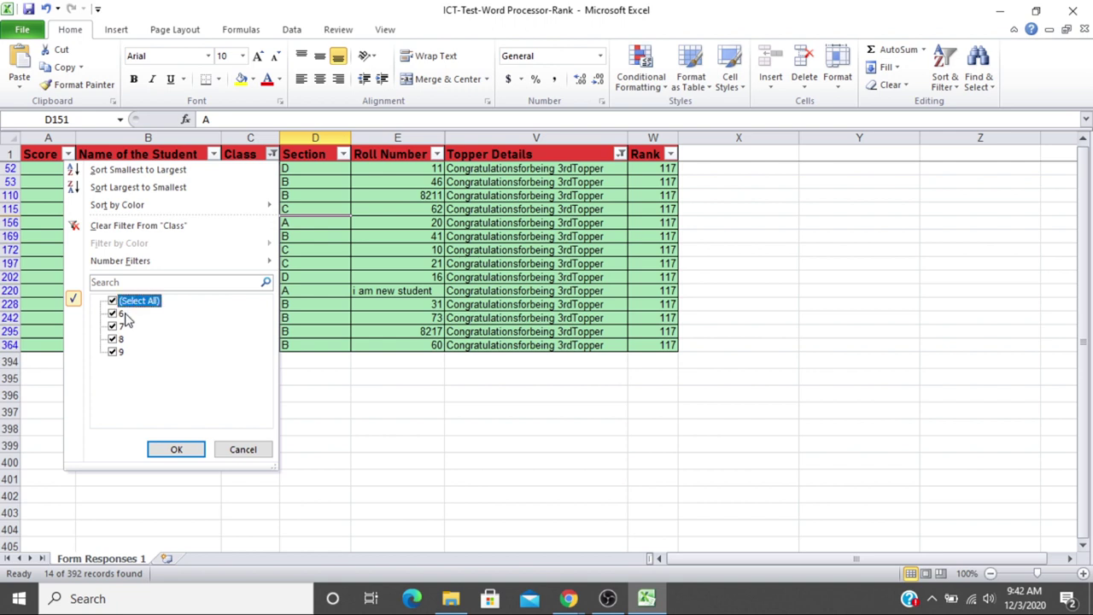
click(113, 300)
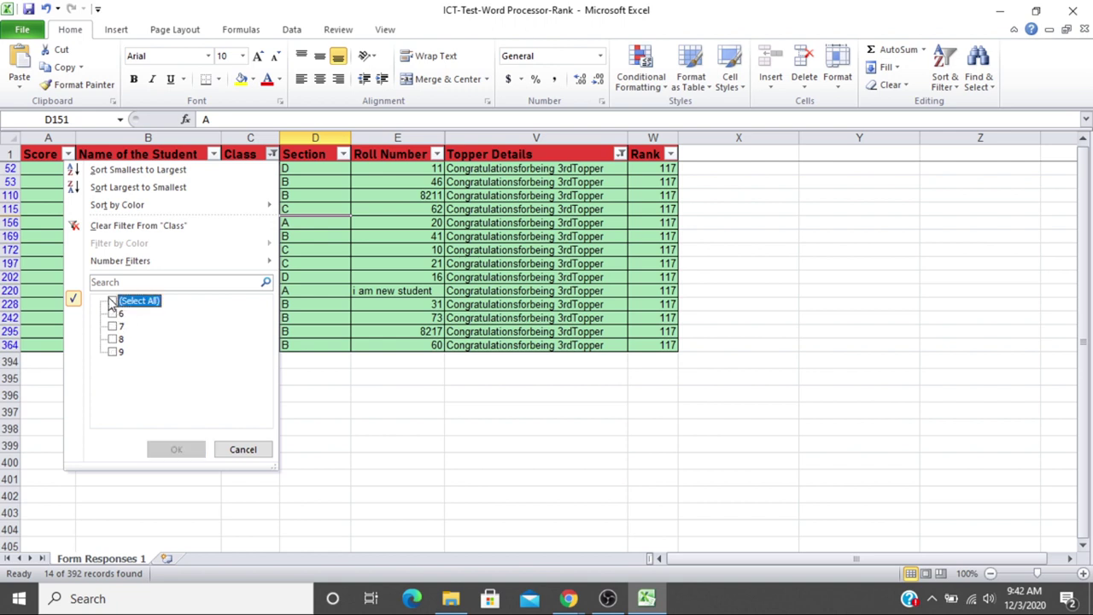
click(111, 352)
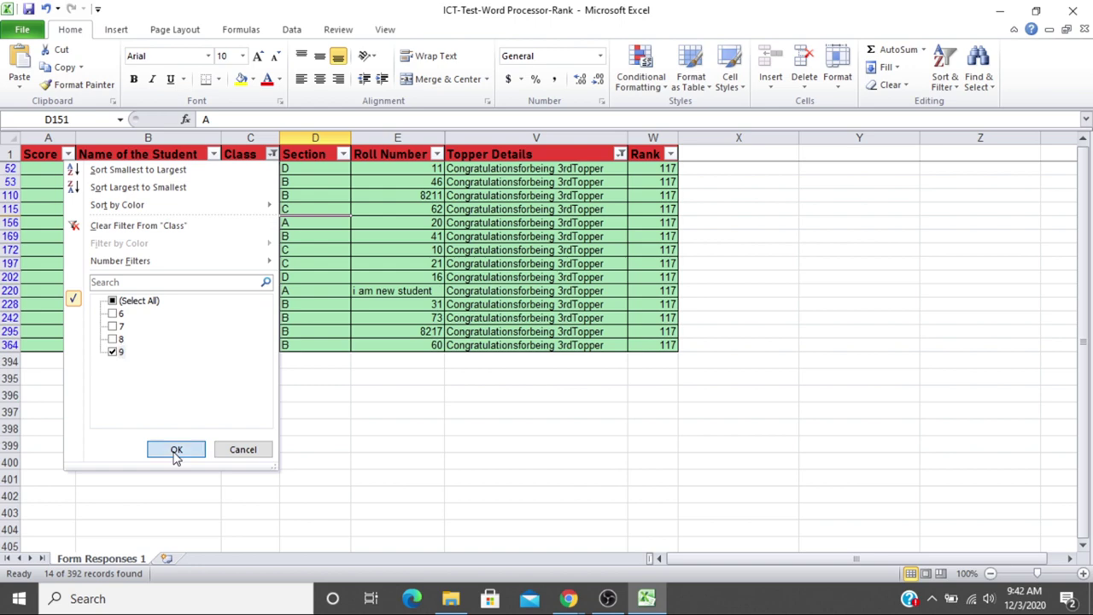
click(175, 453)
- Go to the first Class 9 third topper's Score cell, A16, and move between it and the adjacent name cell, B16
key(ctrl+Home)
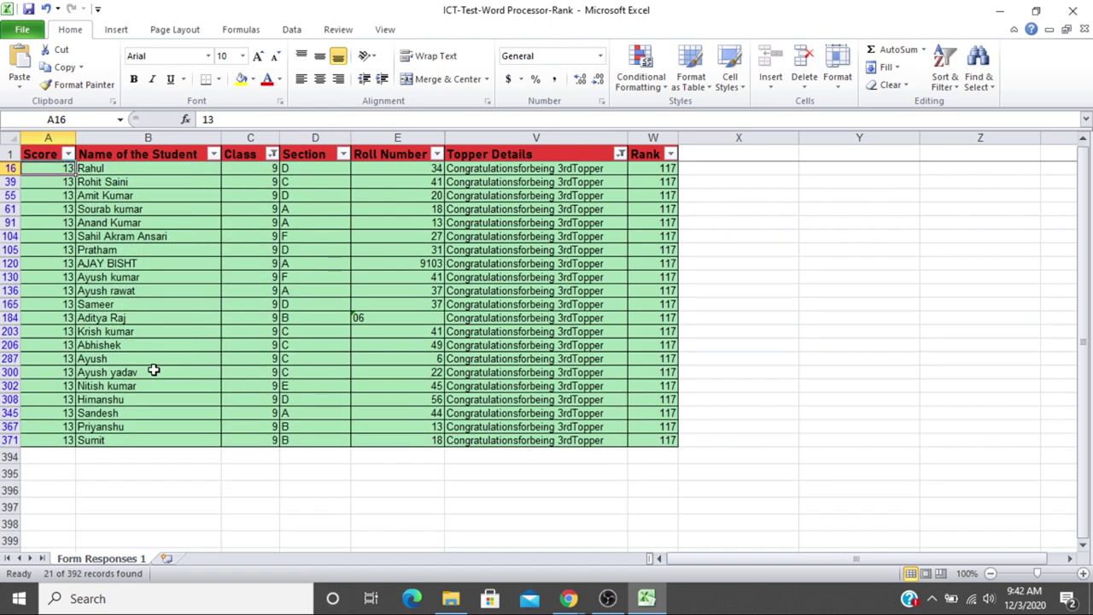
key(Right)
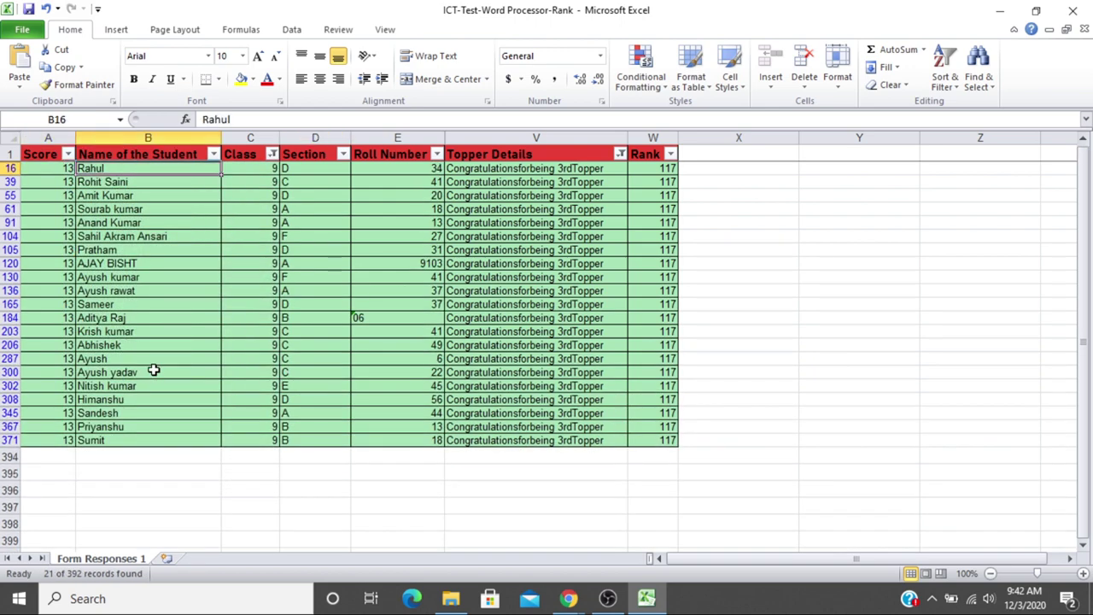
key(Left)
key(Right)
key(Left)
key(Right)
key(Left)
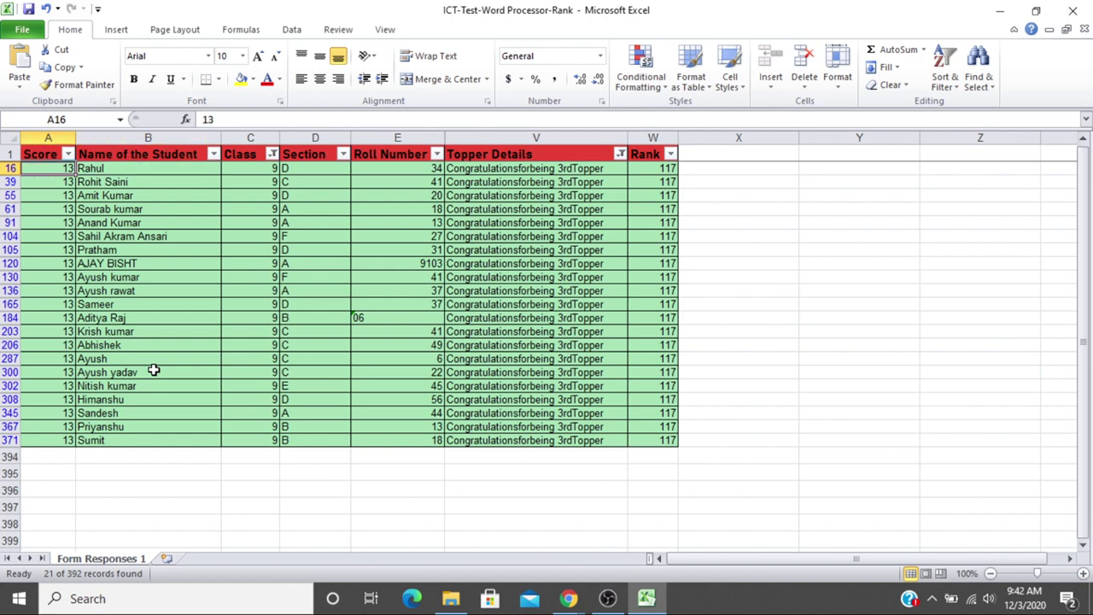
- Step through the Class 9 third toppers one by one in the Score column, from A16 down to A371
key(Down)
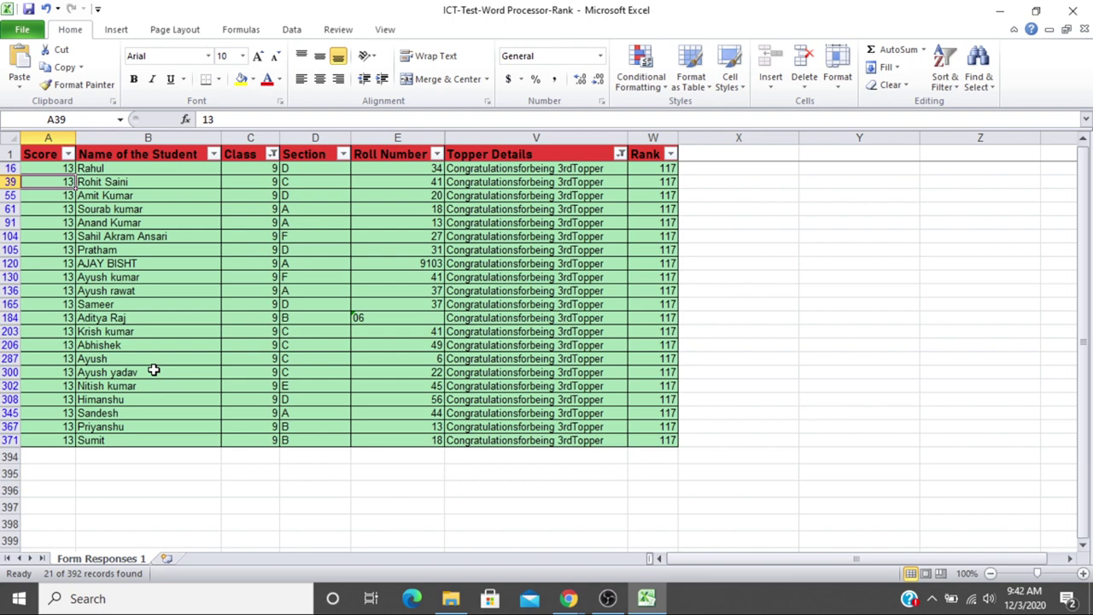
key(Down)
key(Down)
key(Down)
key(Down)
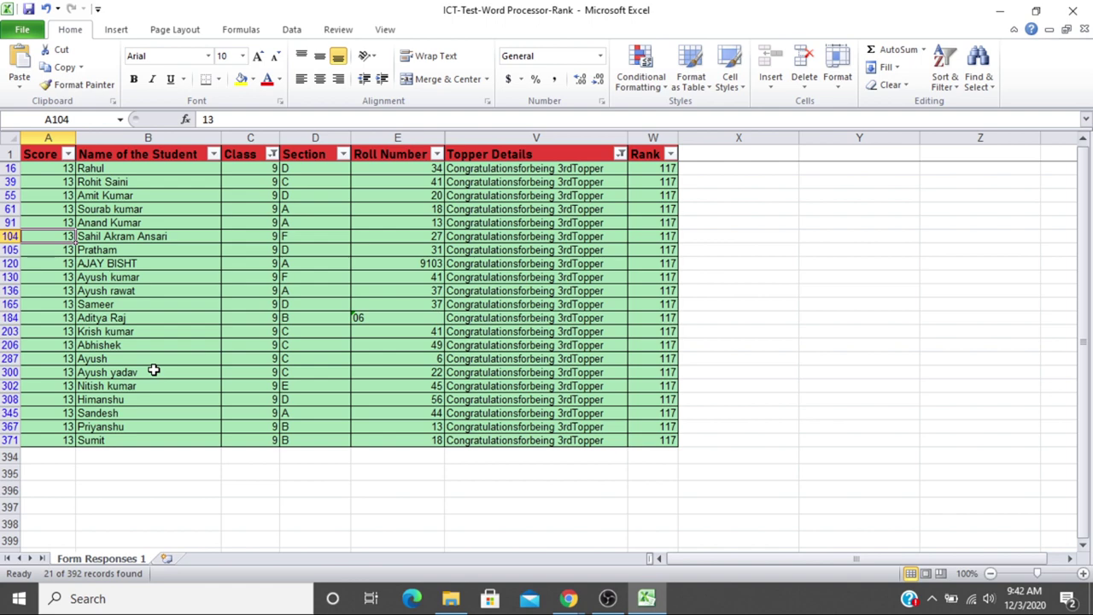
key(Down)
key(Down)
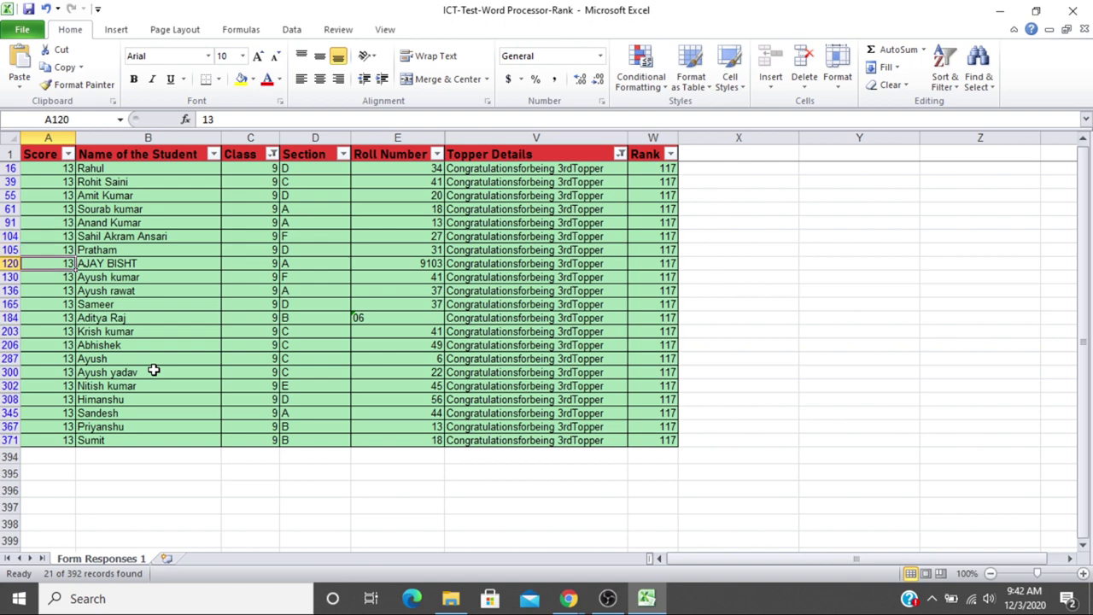
key(Down)
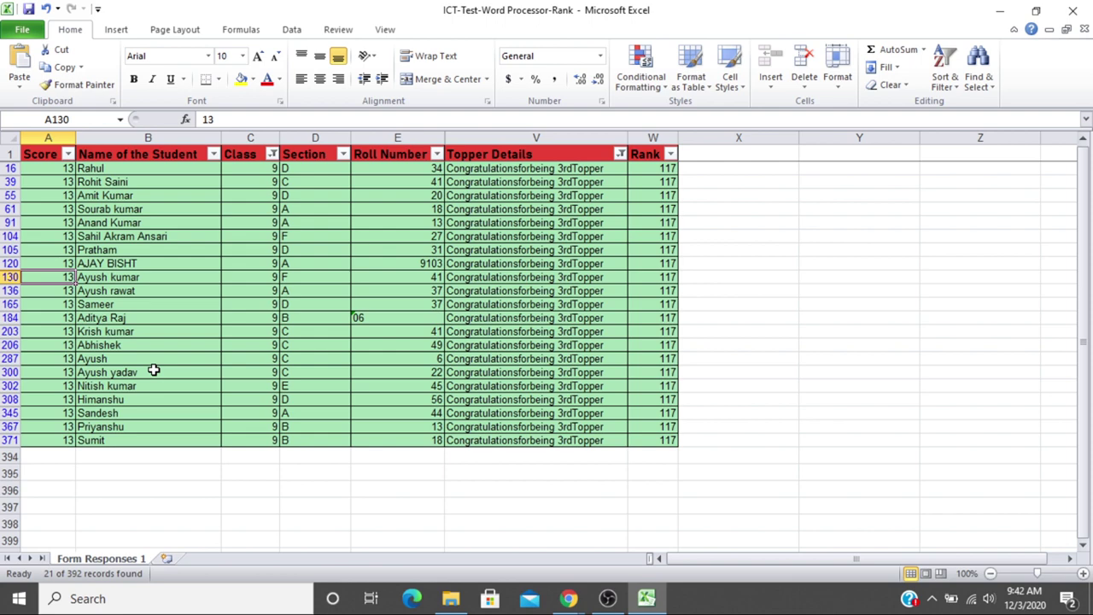
key(Down)
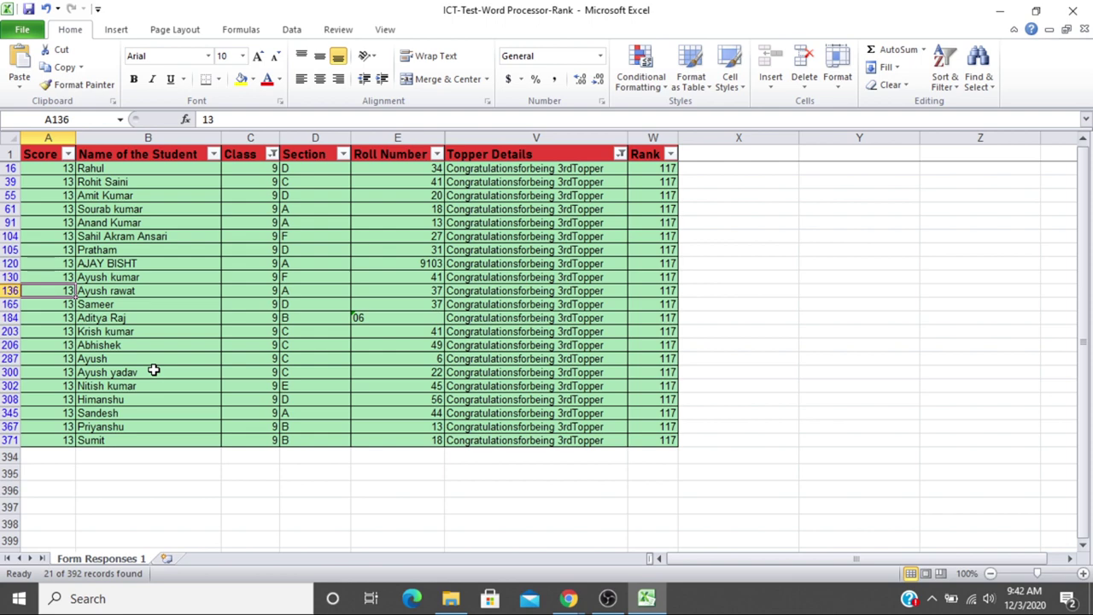
key(Down)
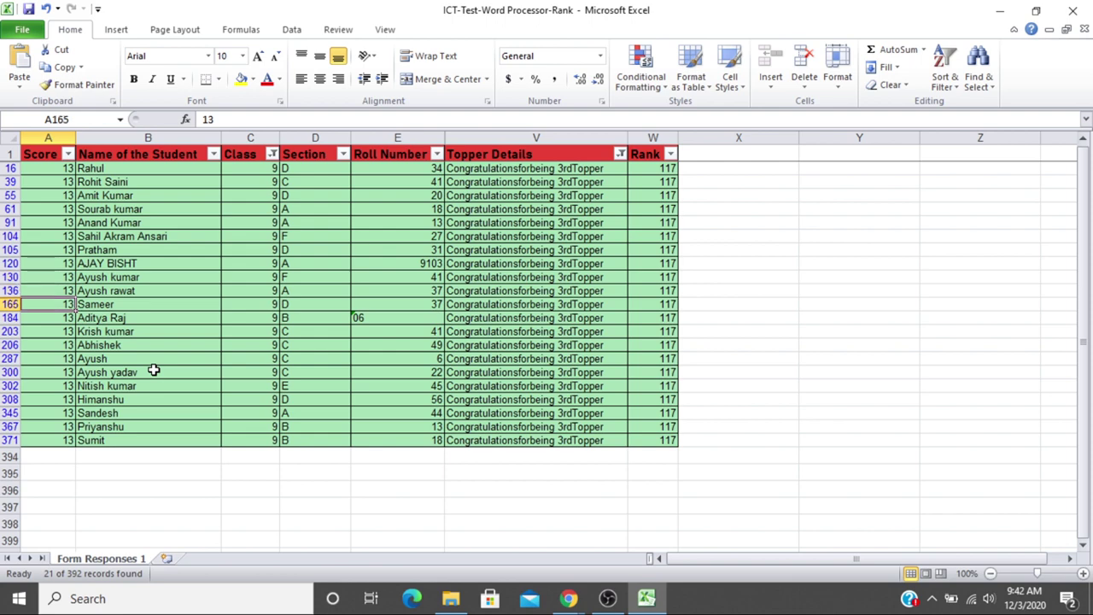
key(Down)
key(Down)
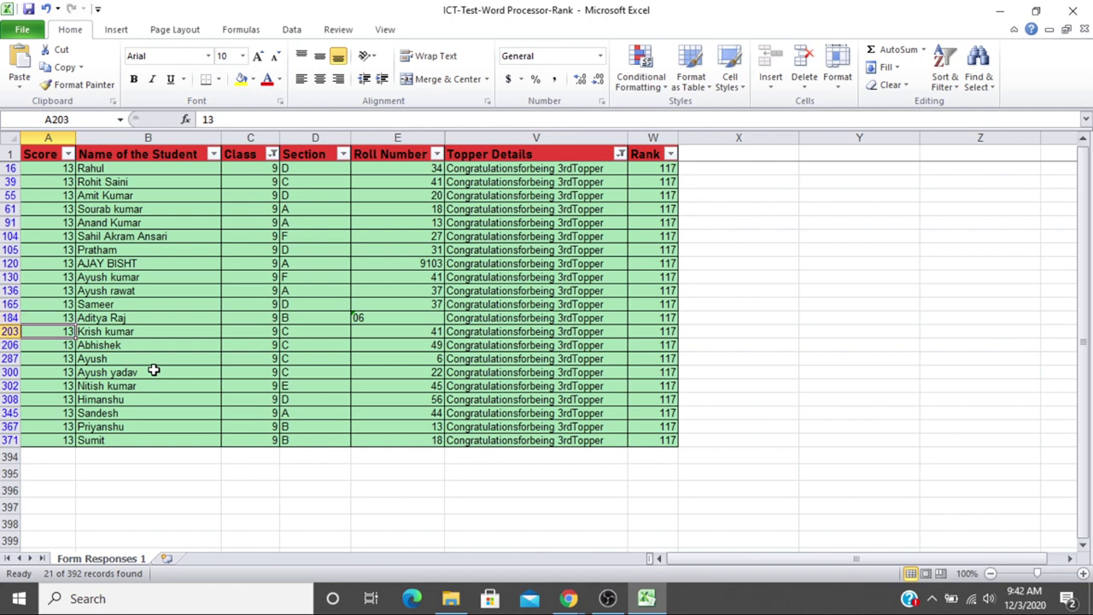
key(Down)
key(Down)
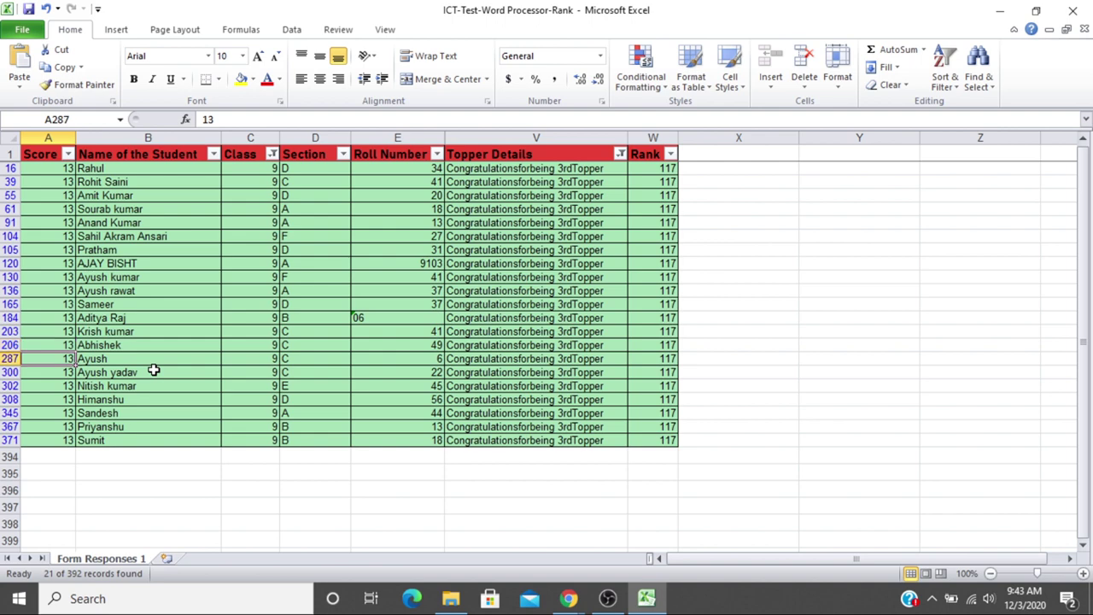
key(Down)
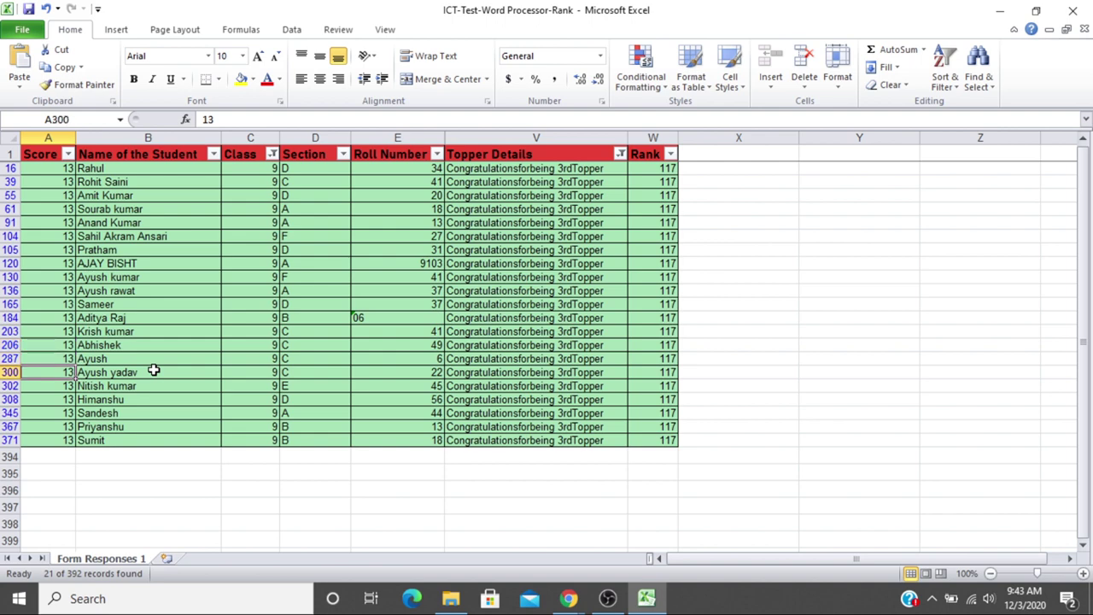
key(Down)
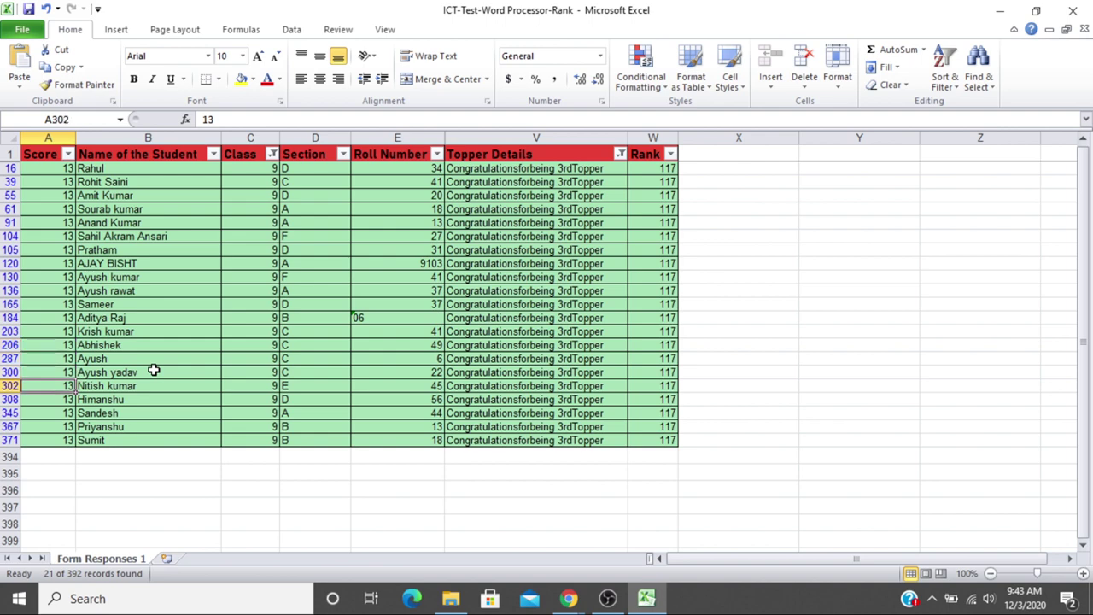
key(Down)
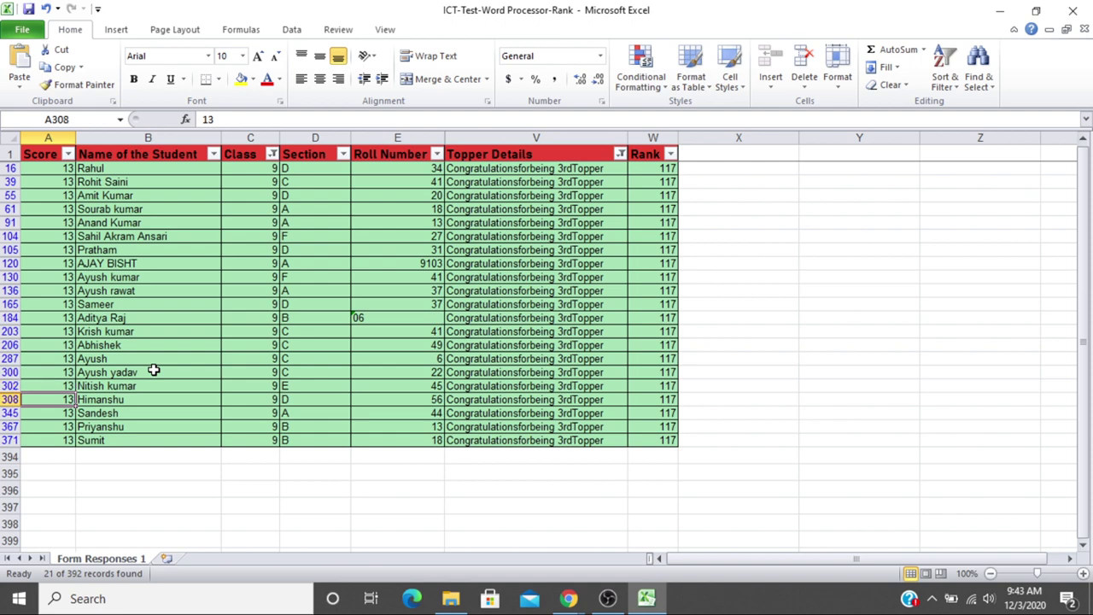
key(Down)
key(Down)
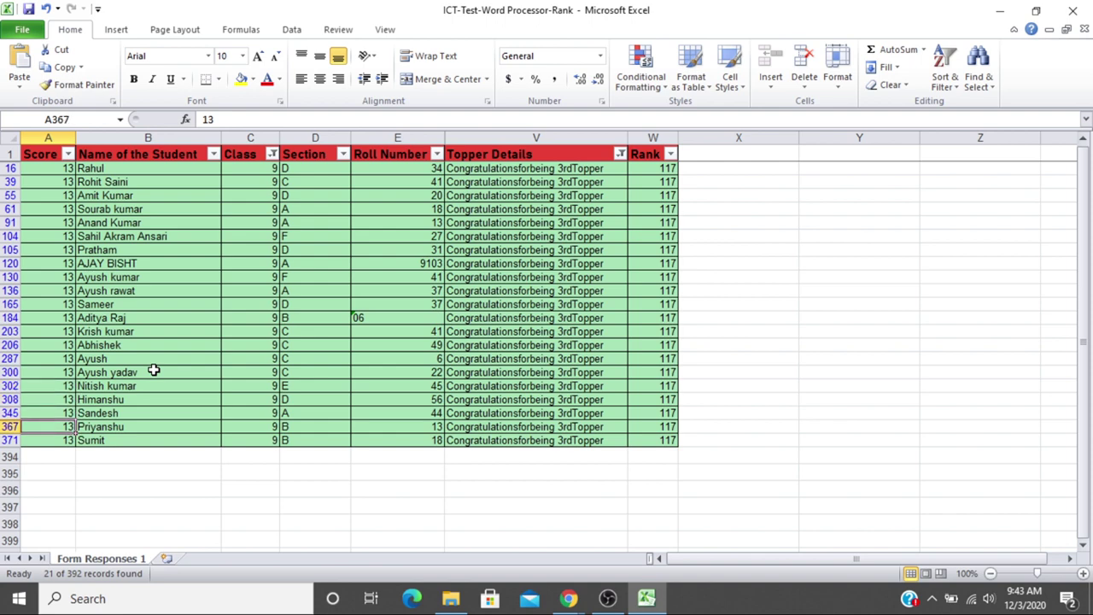
key(Down)
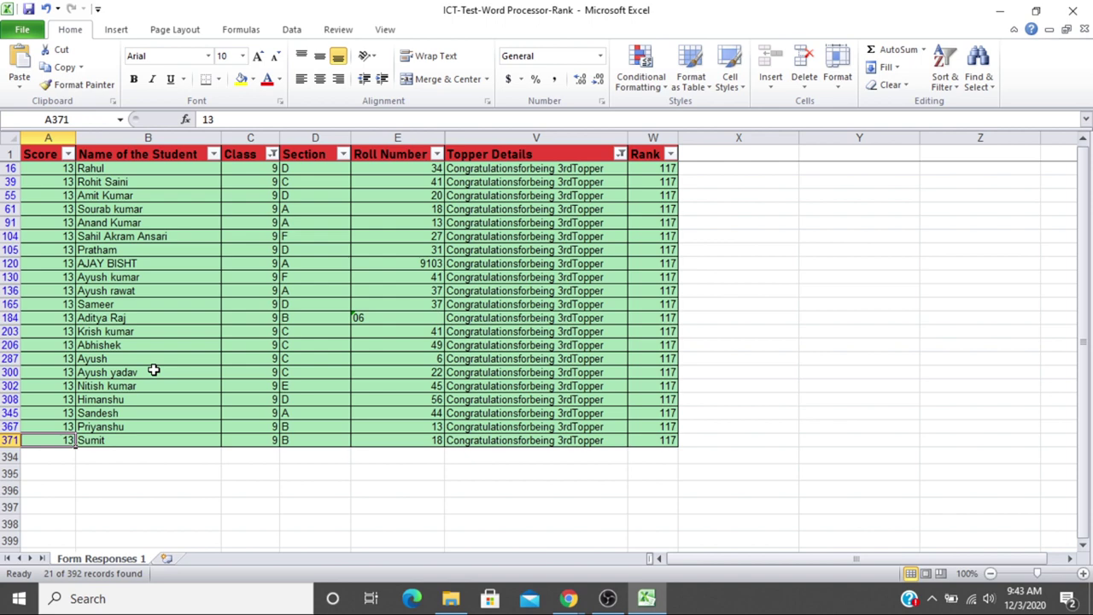
- Move back up to Score cell A345 and across that row to its Roll Number cell, E345
key(Up)
key(Up)
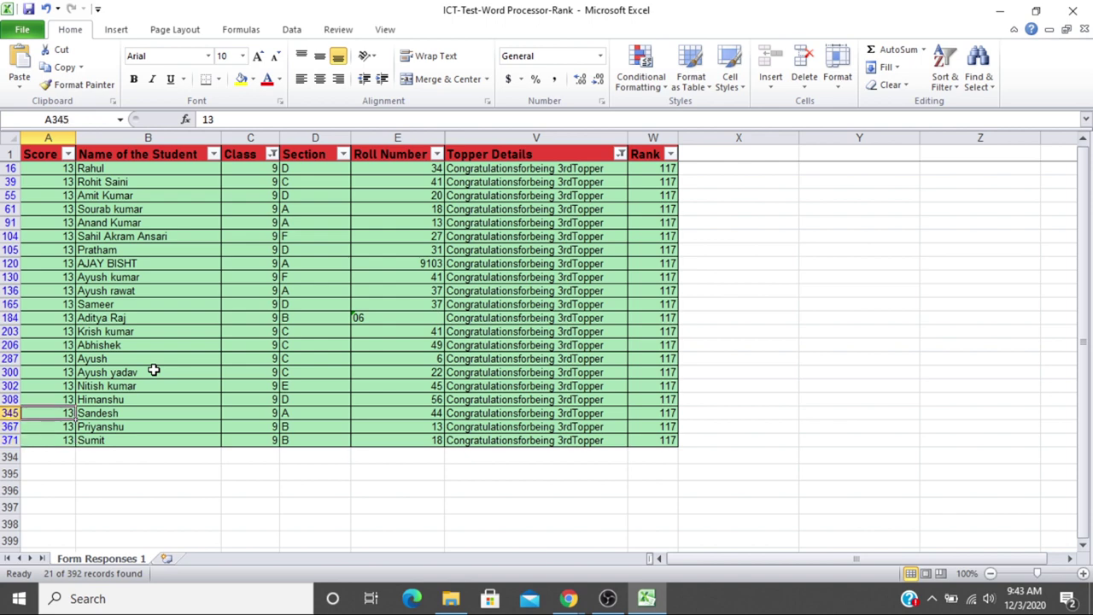
key(Right)
key(Right)
key(Right)
key(Right)
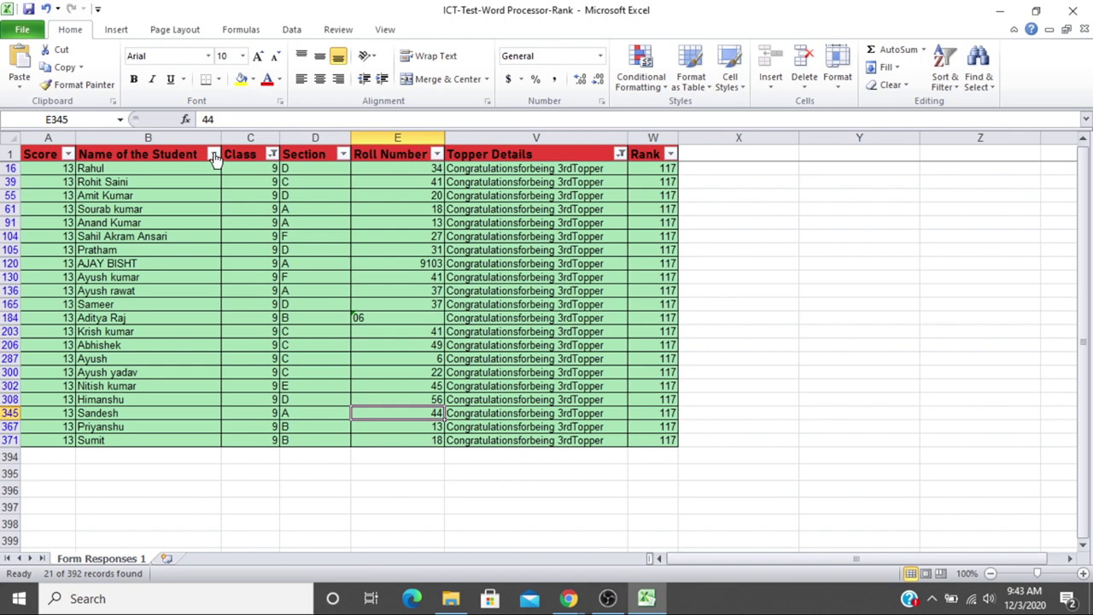
- Change the Topper Details filter to show only "Congratulations for being 2nd Topper"
click(620, 154)
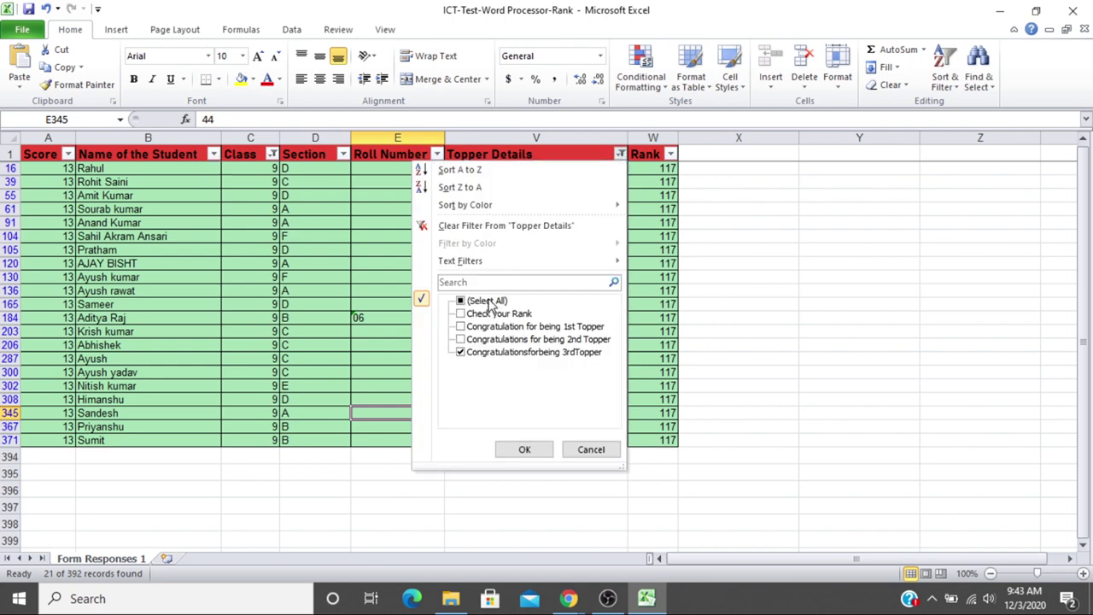
click(461, 352)
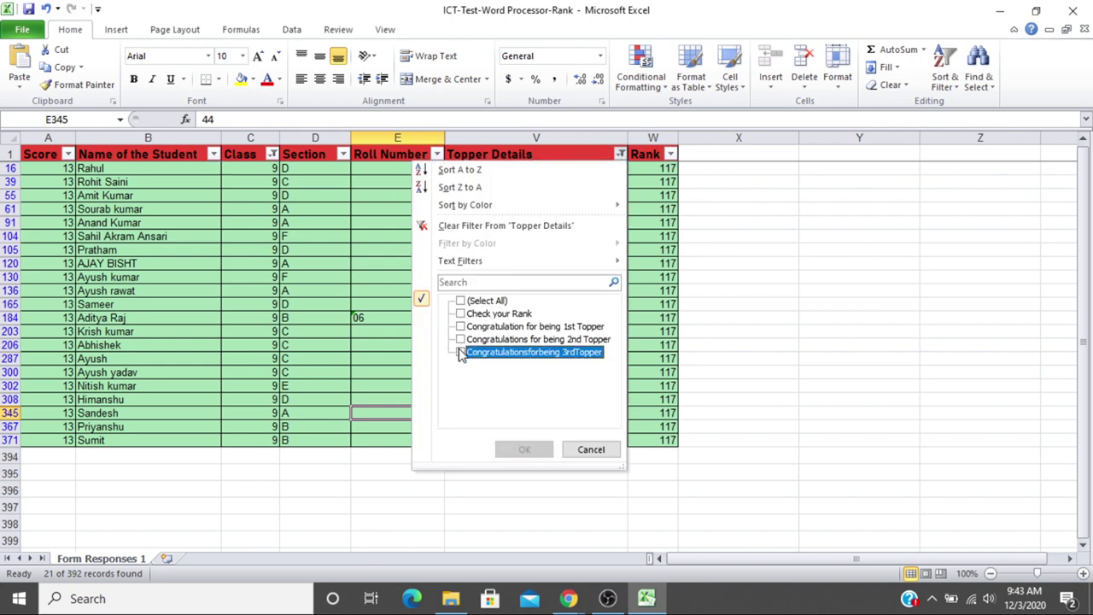
click(460, 339)
click(518, 448)
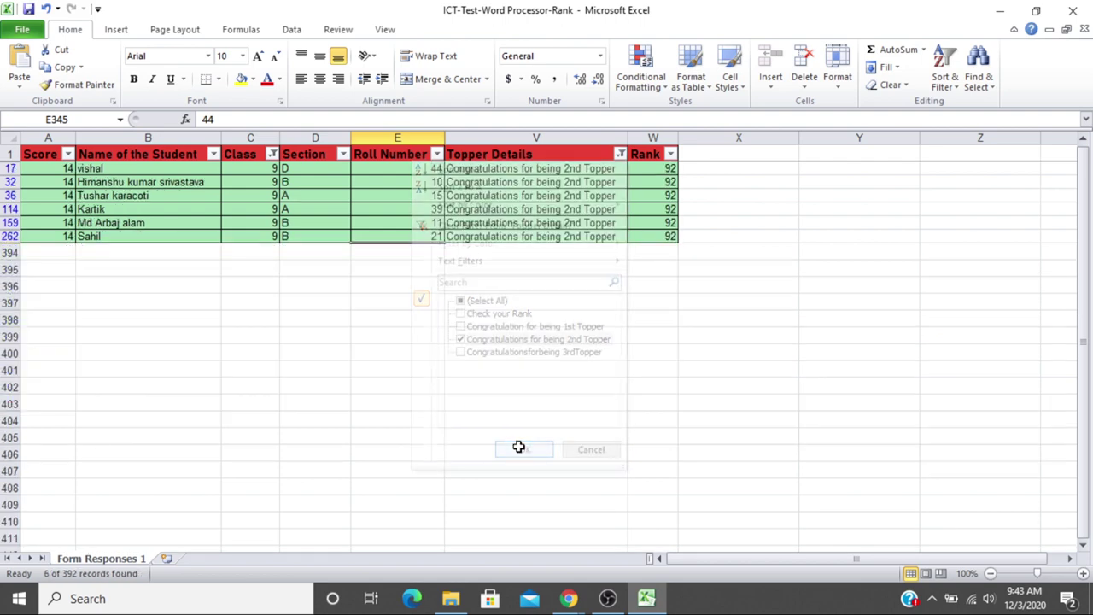
- Step through the Class 9 second toppers in the Score column, from A17 down to A262
key(ctrl+Home)
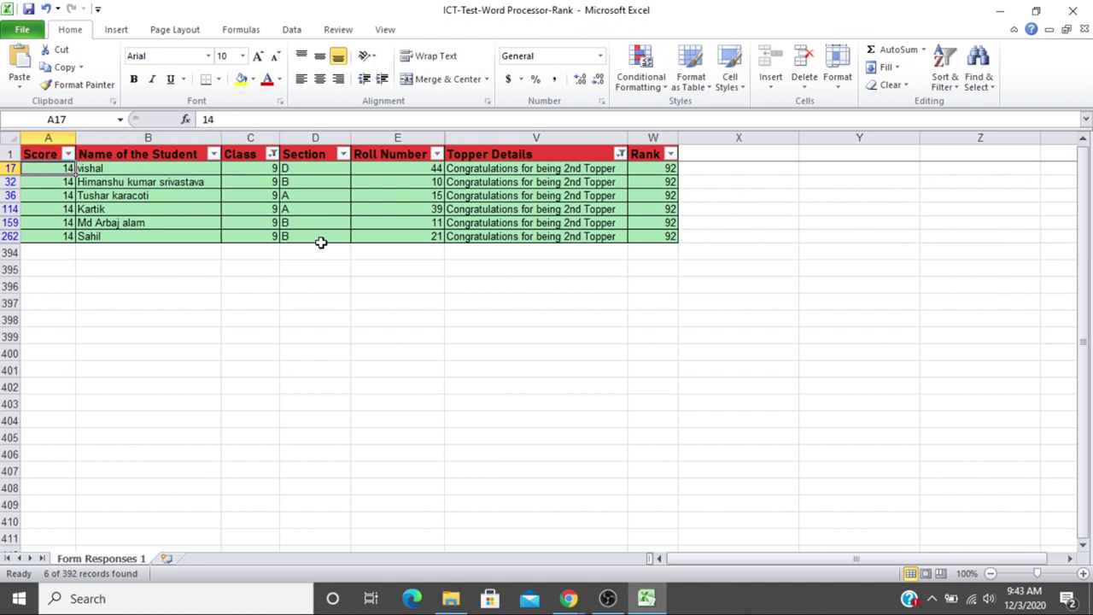
key(Down)
key(Down)
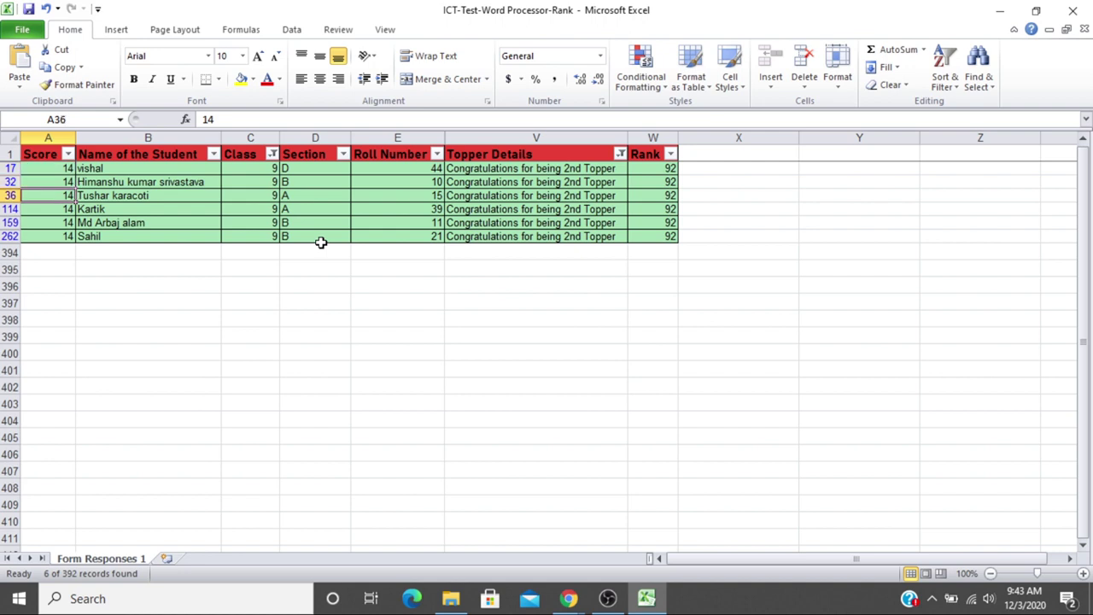
key(Down)
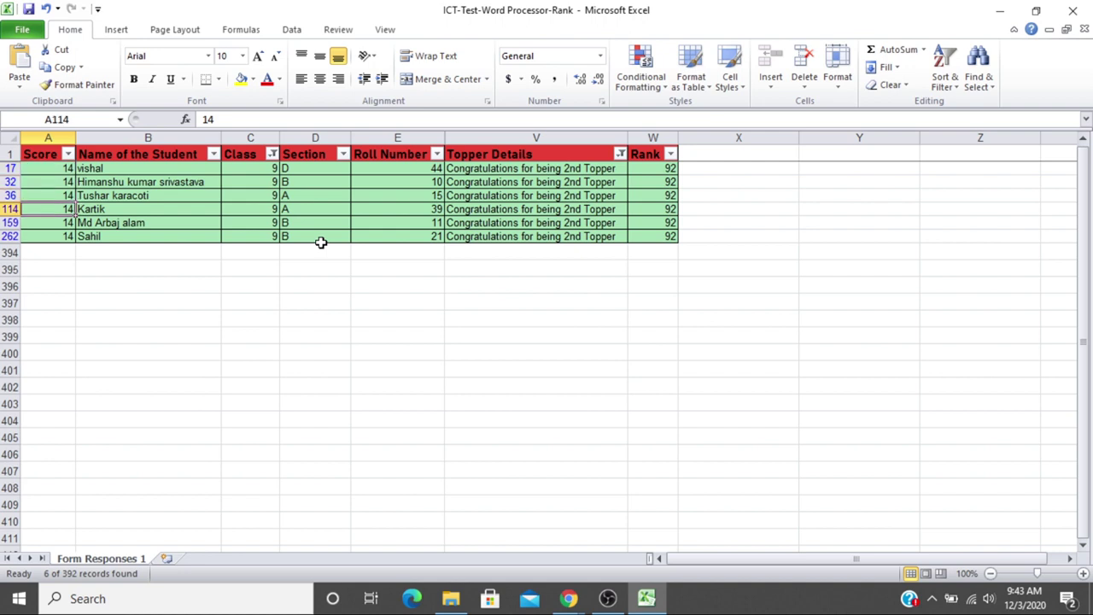
key(Down)
key(Down)
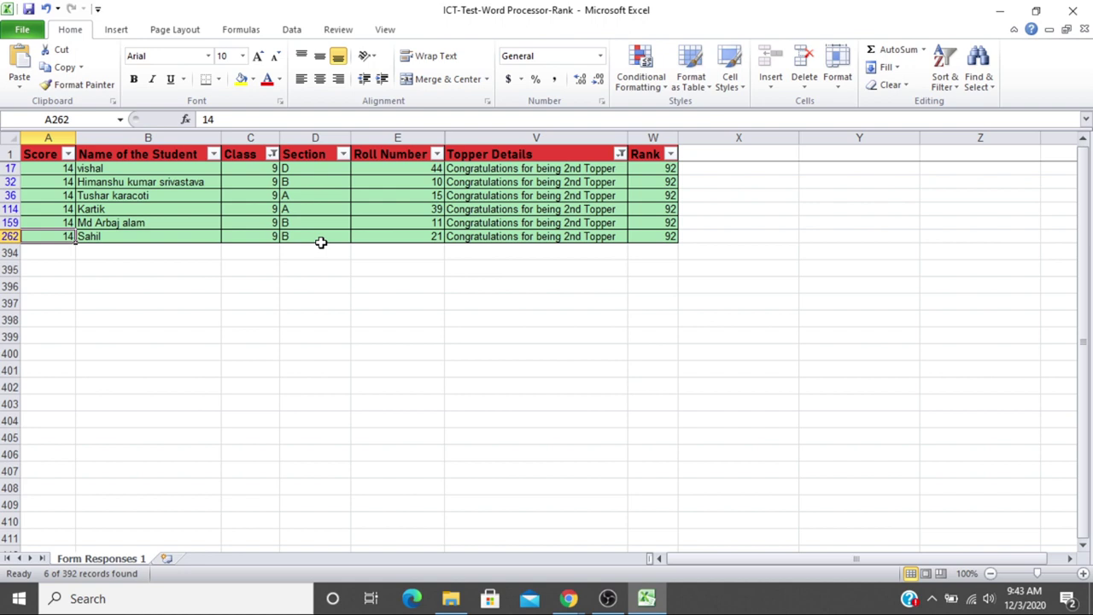
- Change the Topper Details filter to show only "Congratulation for being 1st Topper" and go up to the Score header cell, A1
click(620, 155)
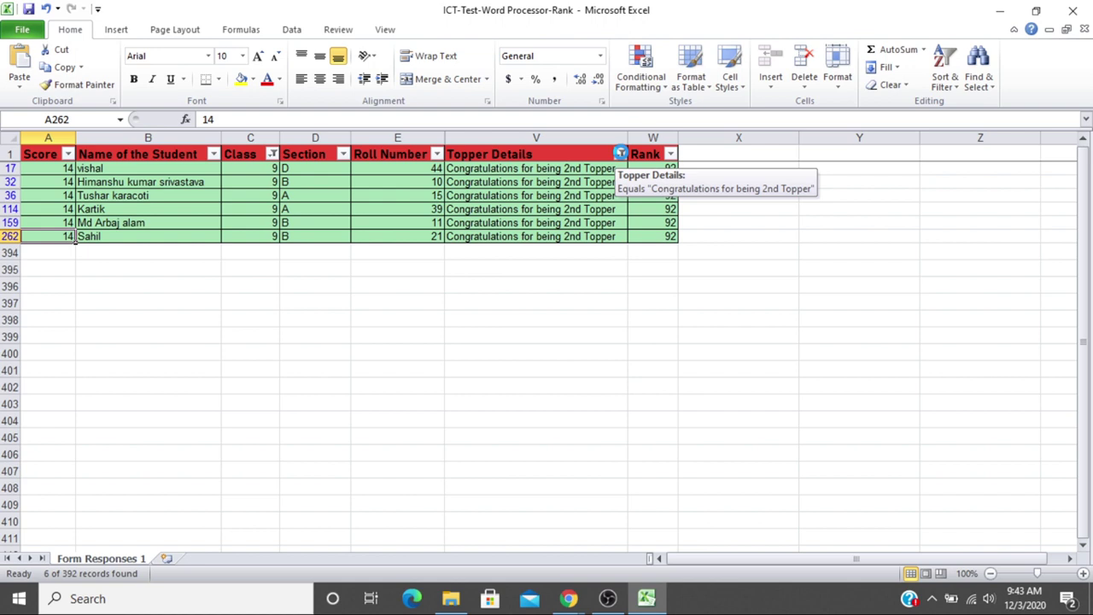
click(621, 156)
click(621, 155)
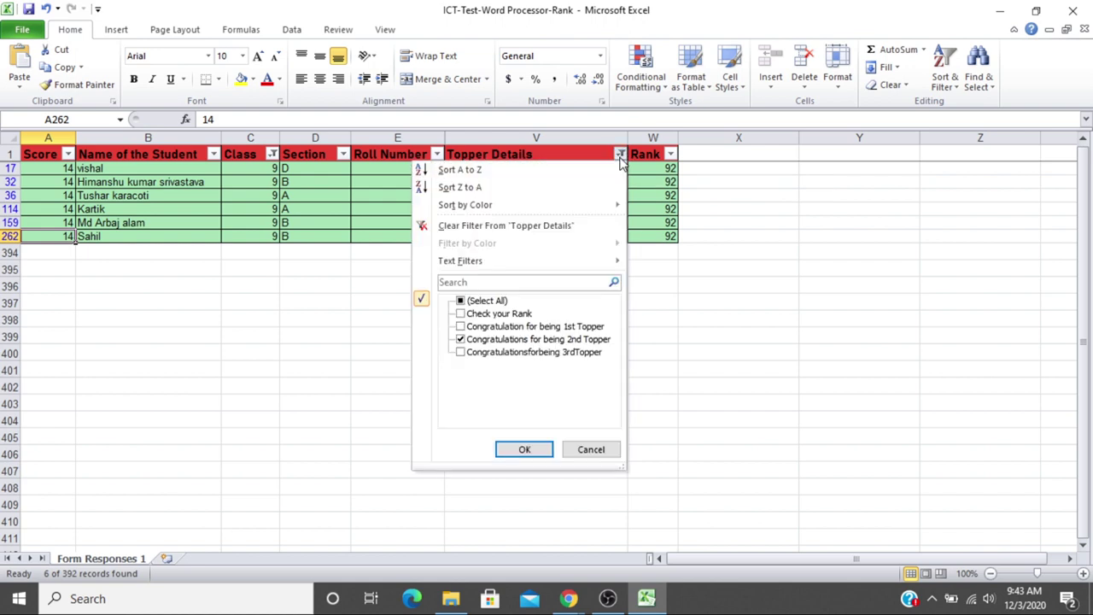
click(462, 340)
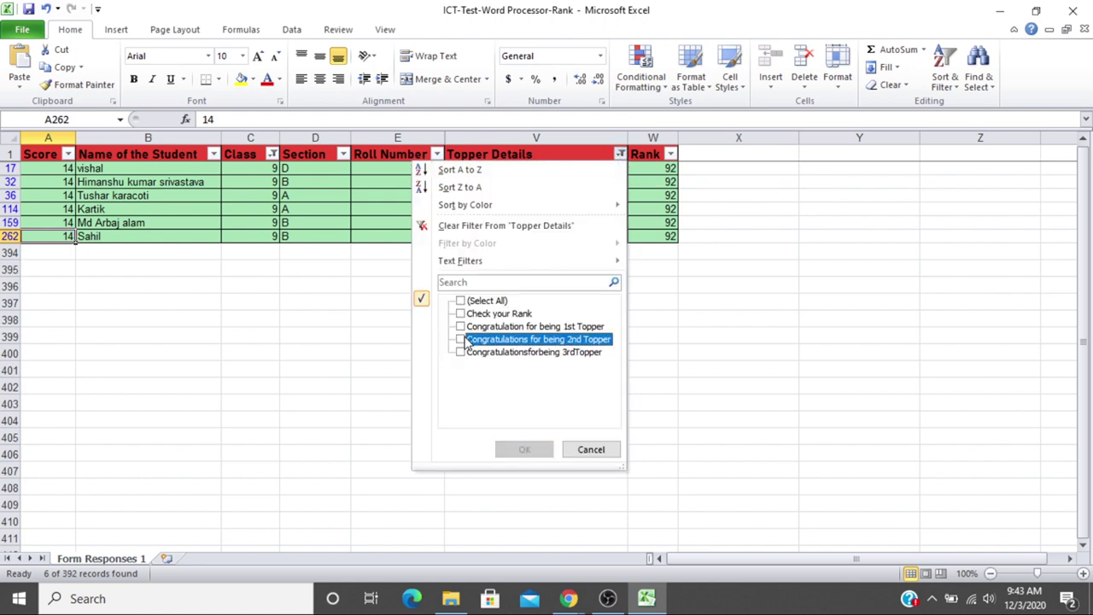
click(461, 326)
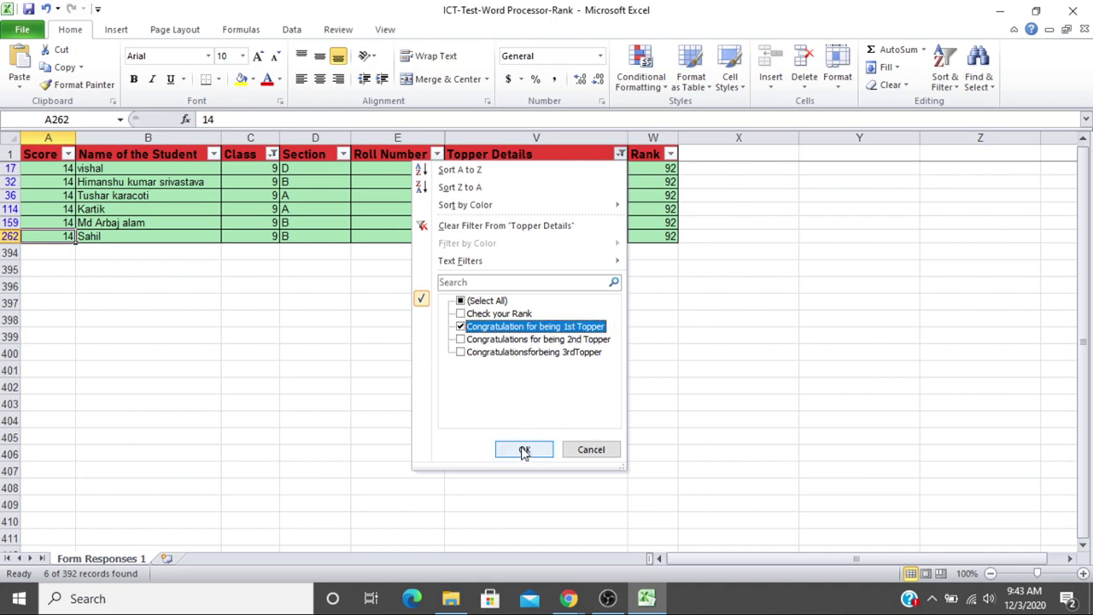
click(524, 450)
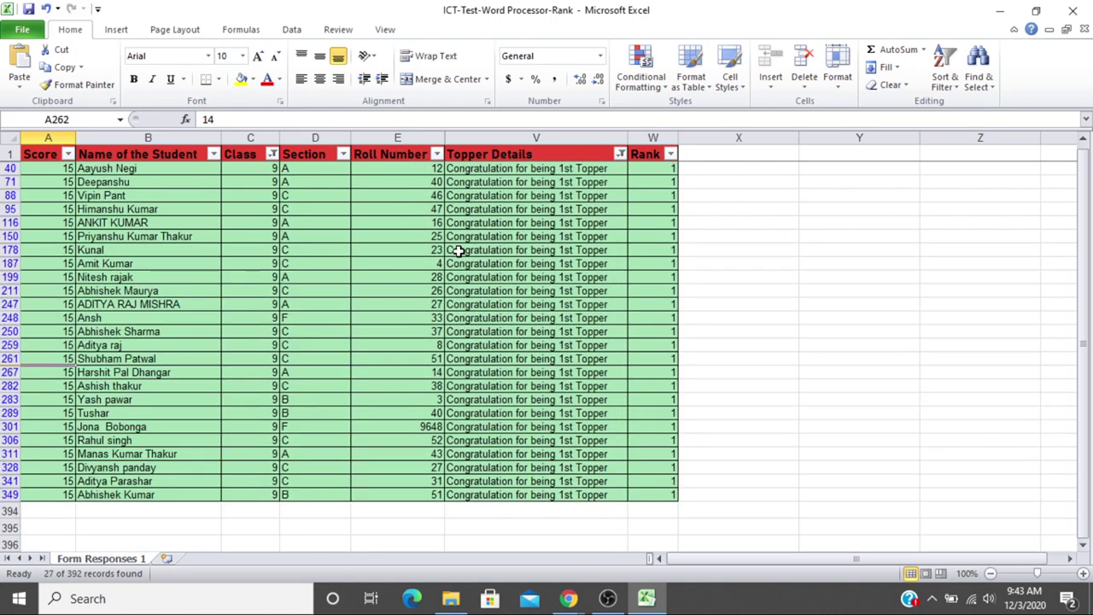
key(ctrl+Up)
key(Up)
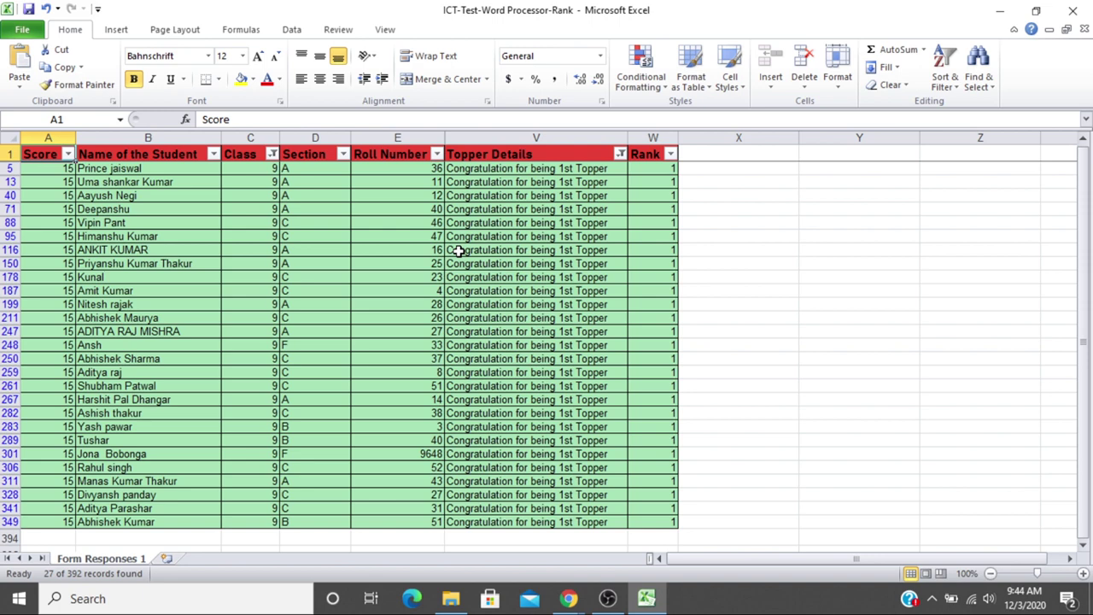
- Step through the Class 9 first toppers in the Score column, from A5 down to A349
key(Down)
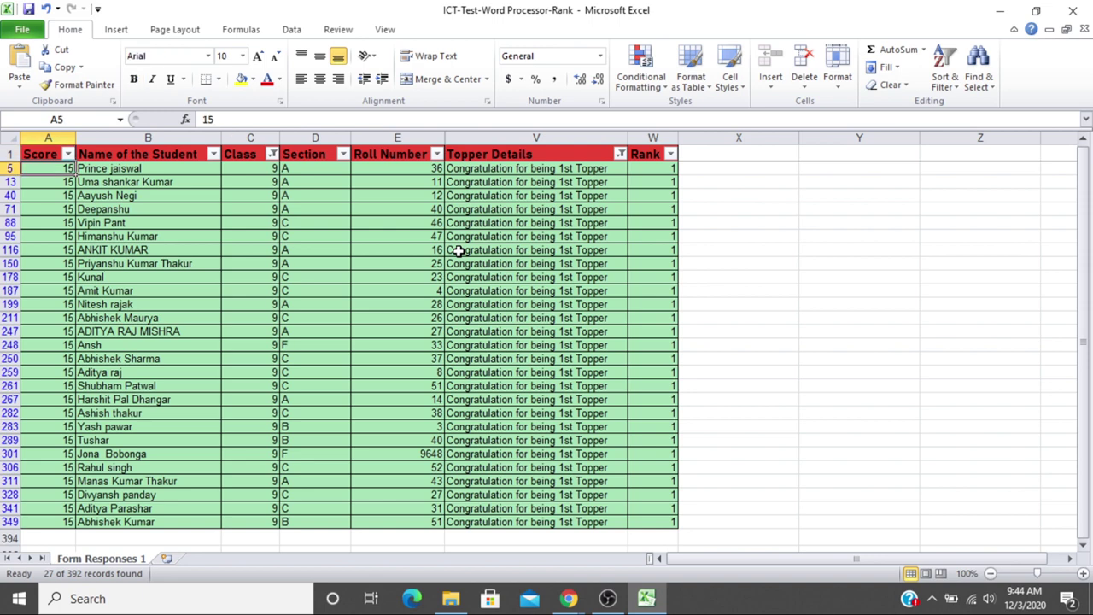
key(Down)
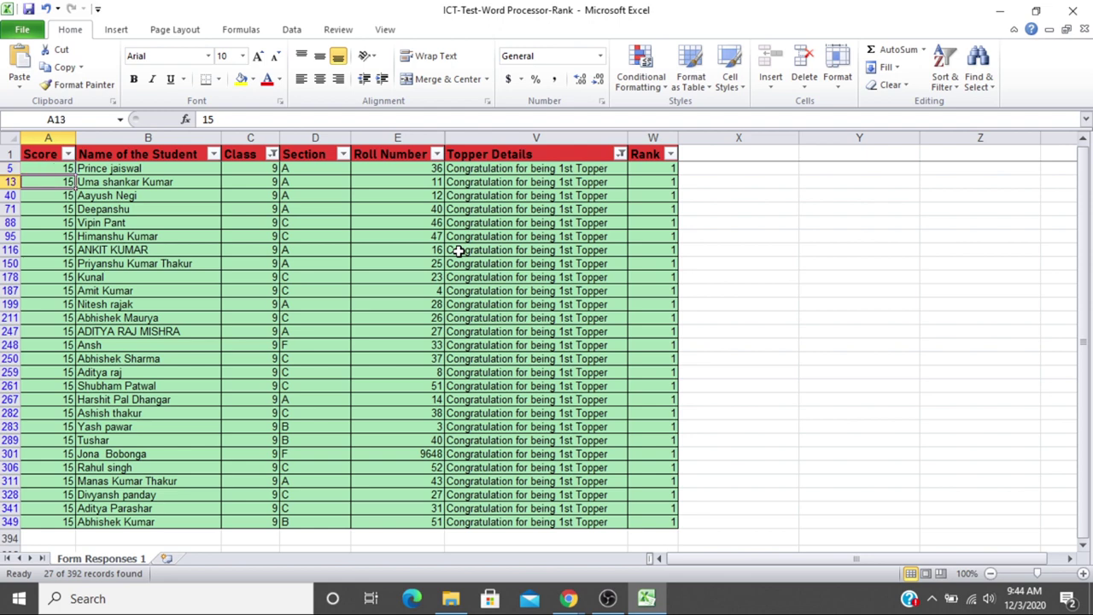
key(Down)
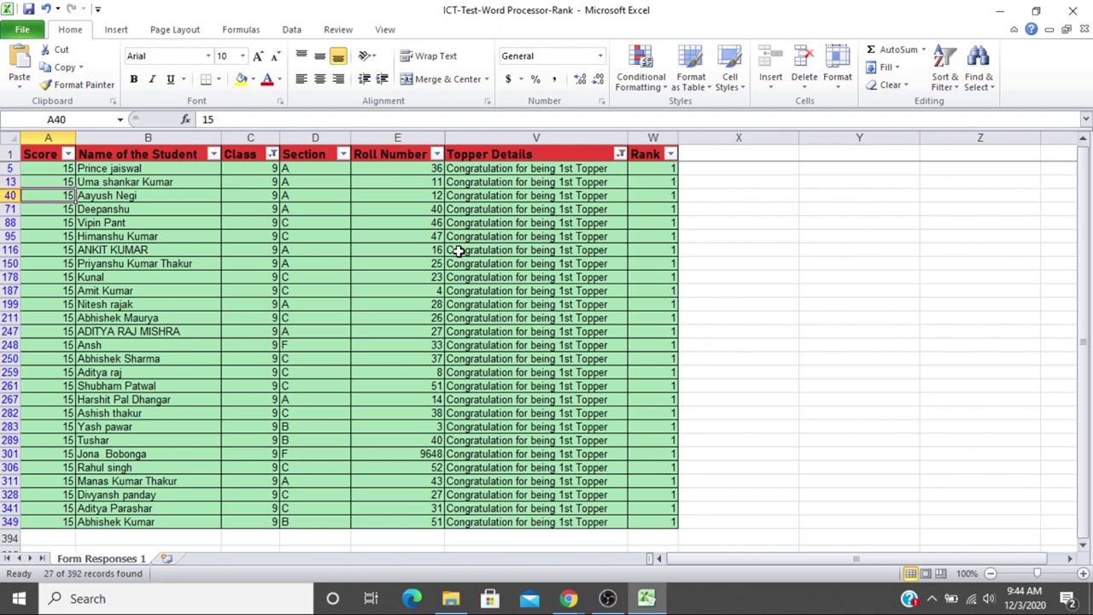
key(Down)
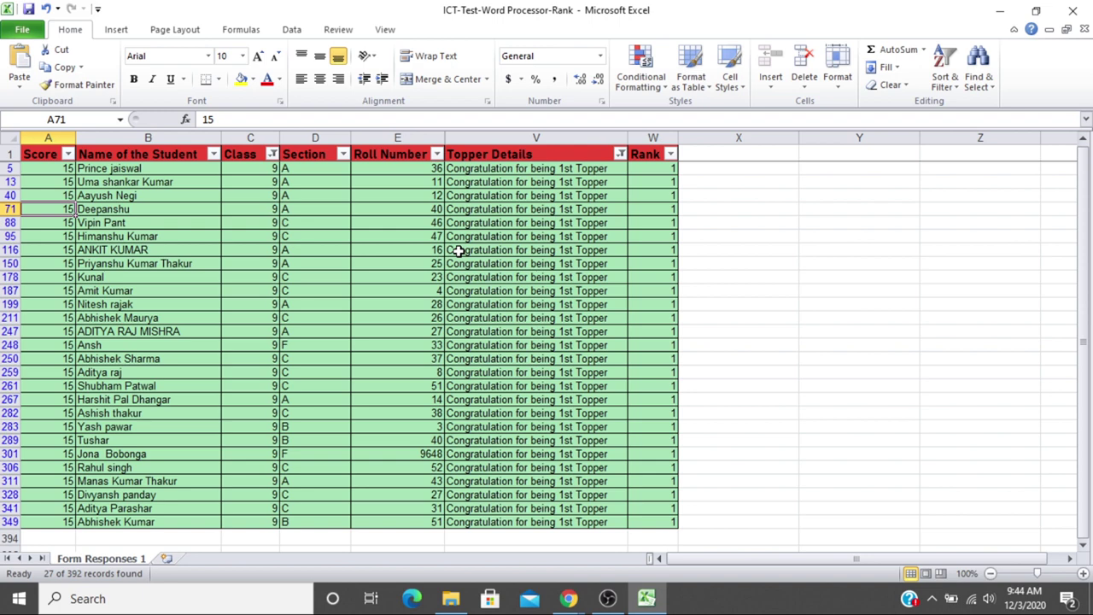
key(Down)
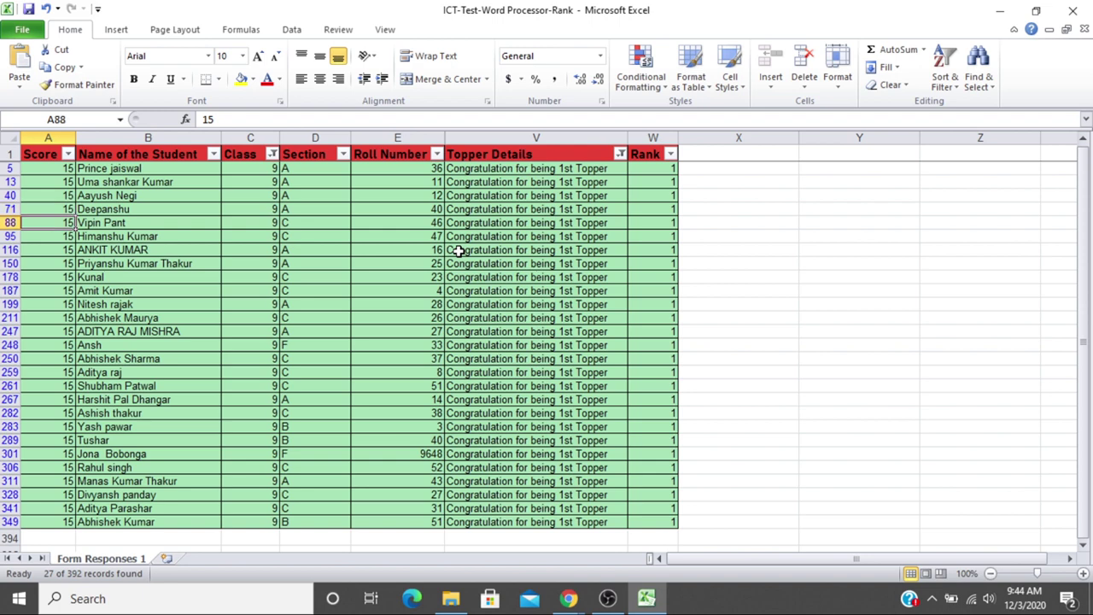
key(Down)
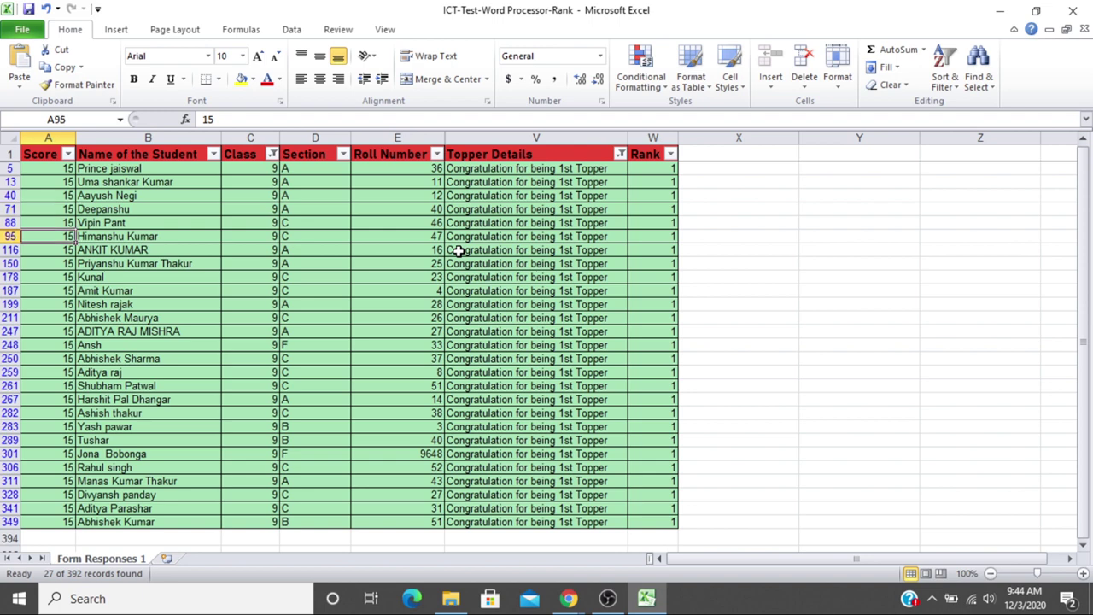
key(Down)
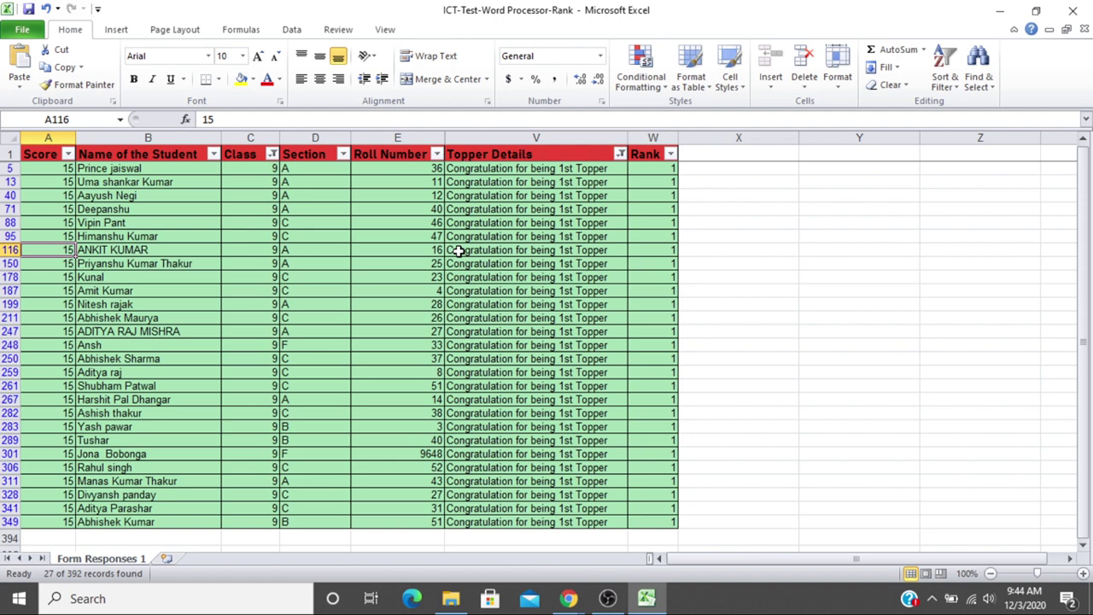
key(Down)
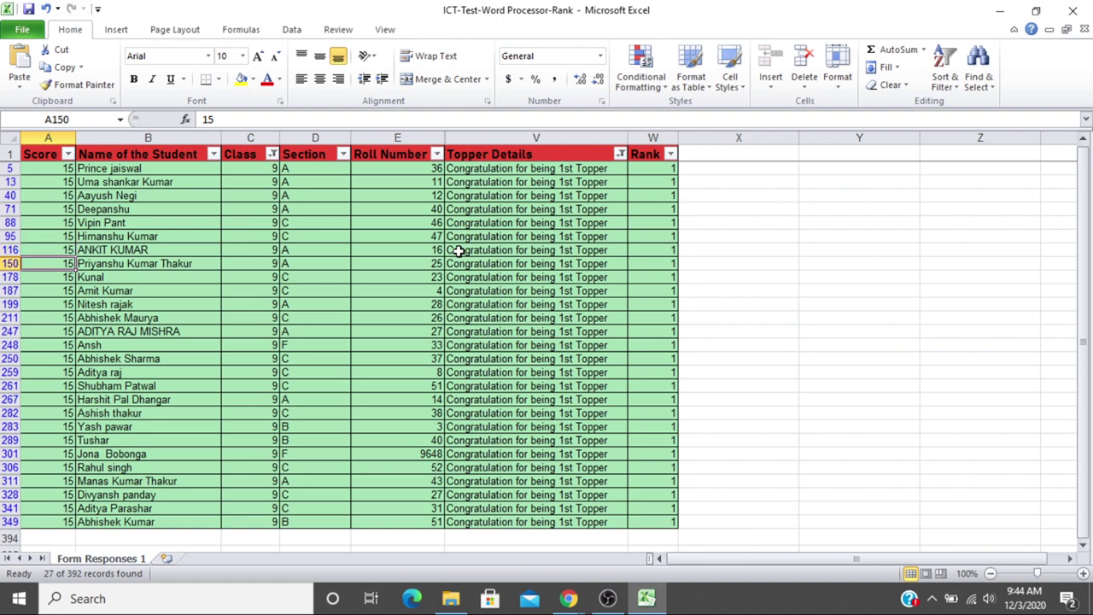
key(Down)
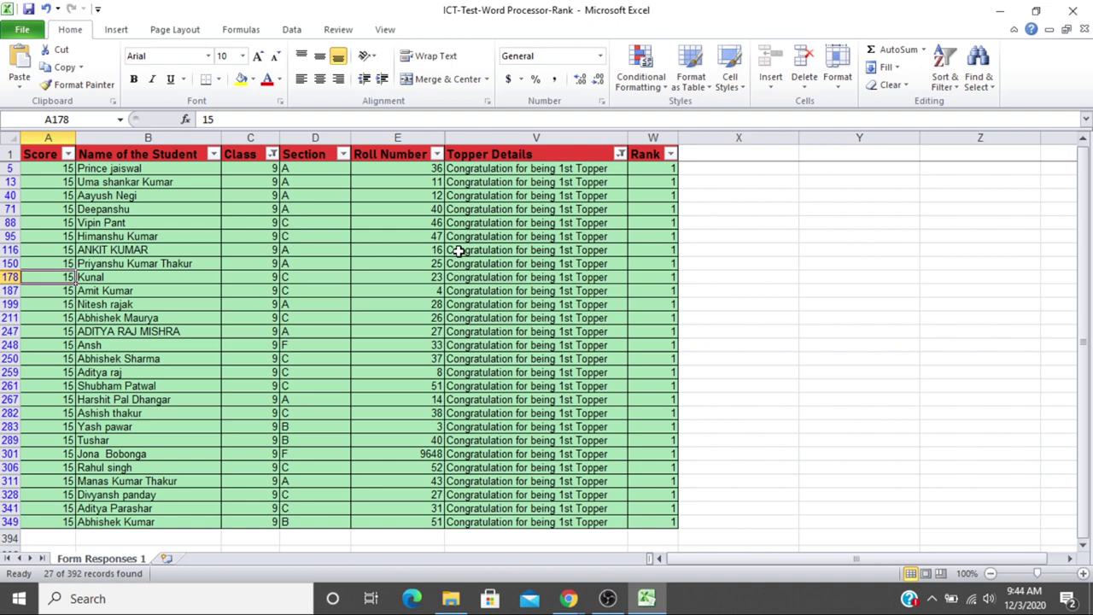
key(Down)
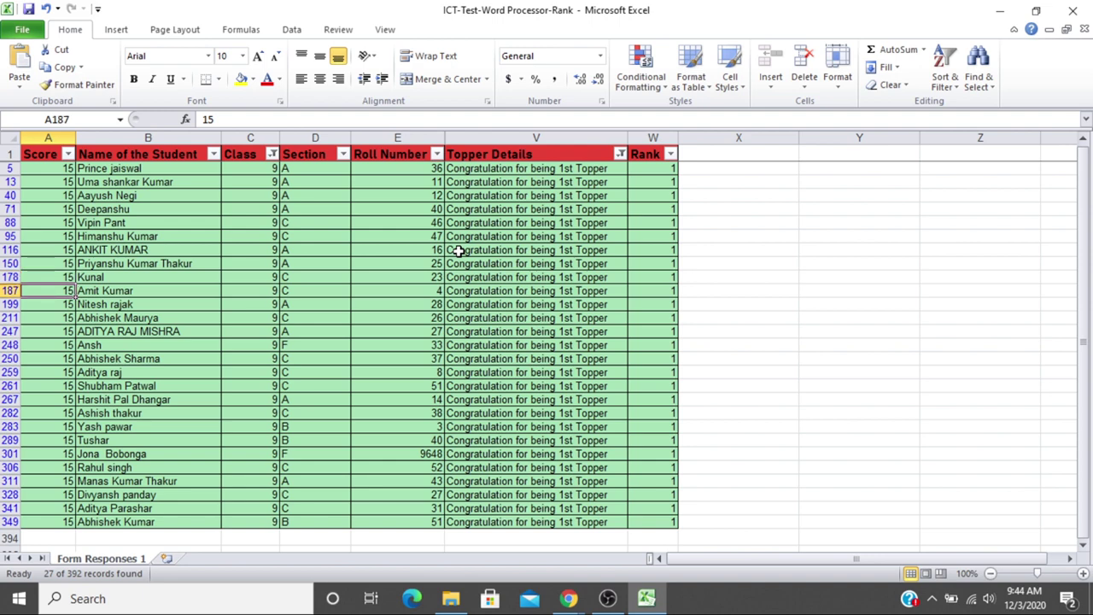
key(Down)
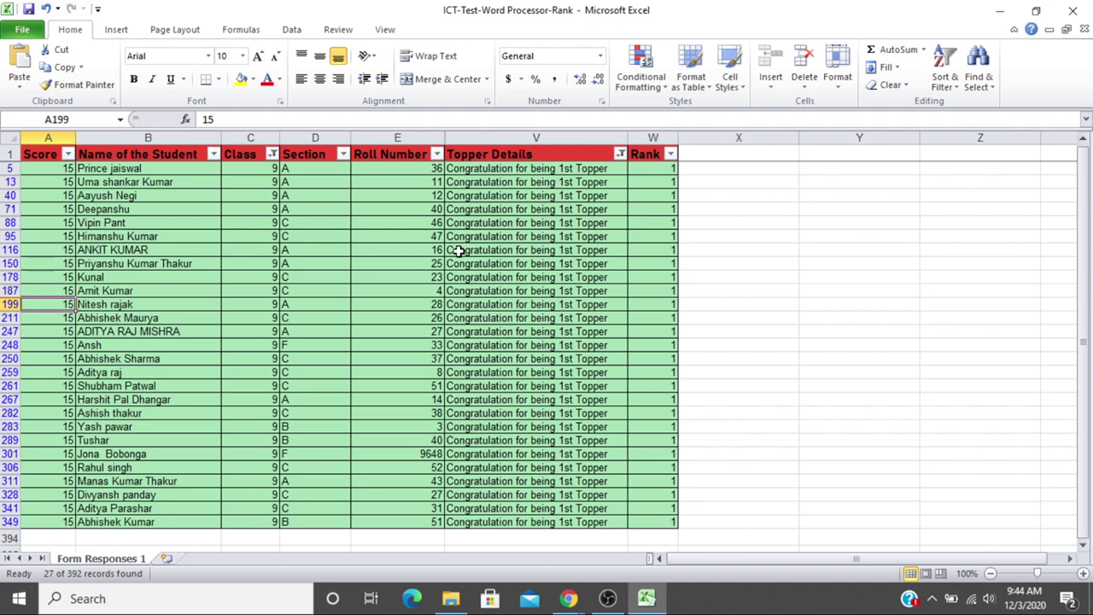
key(Down)
key(Down)
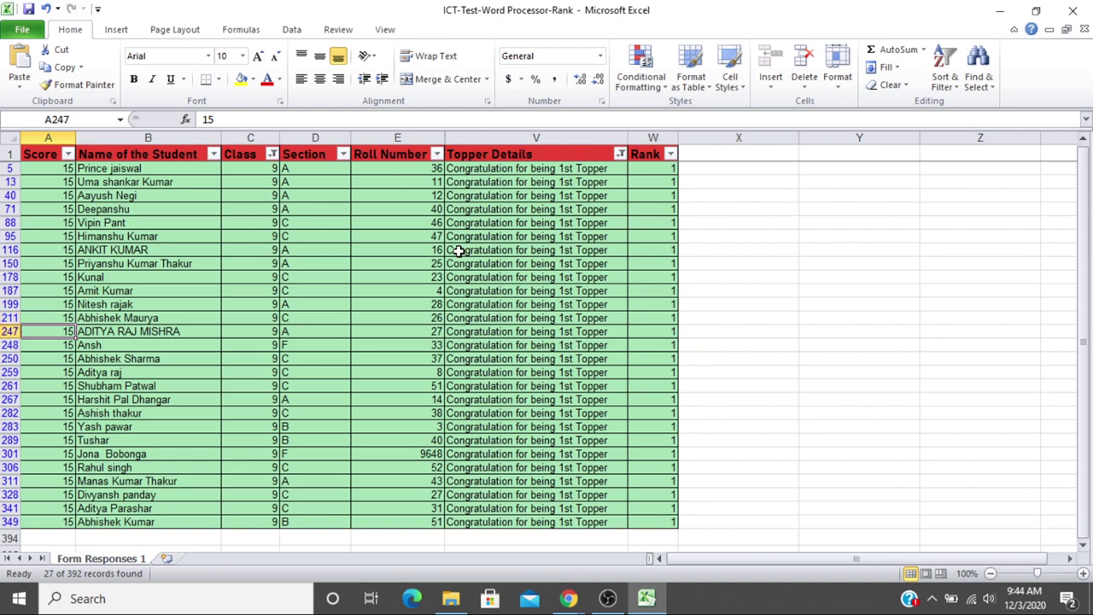
key(Down)
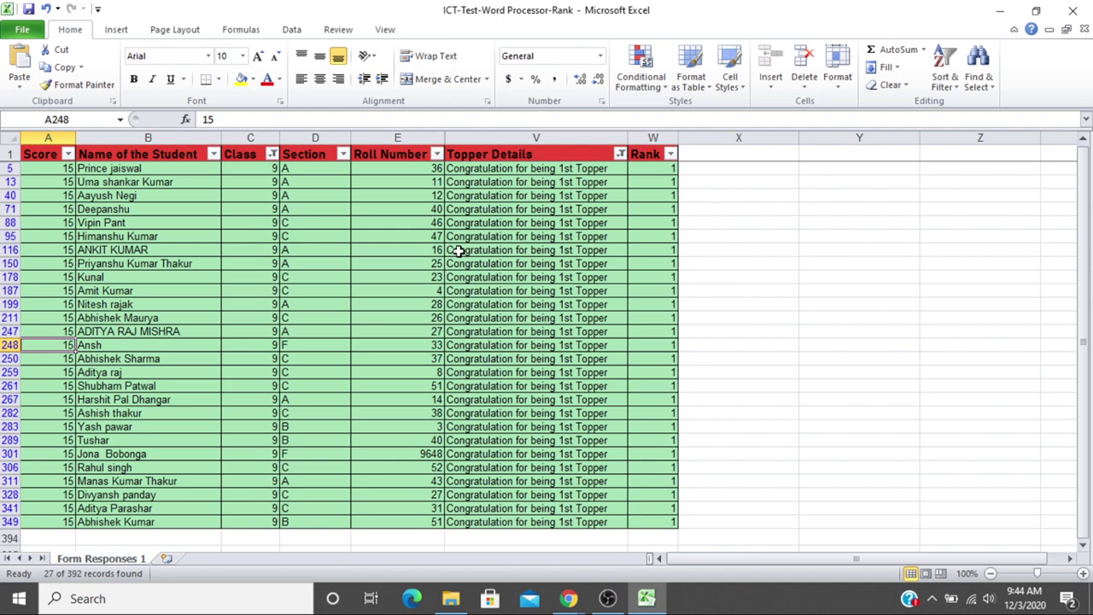
key(Down)
key(Down)
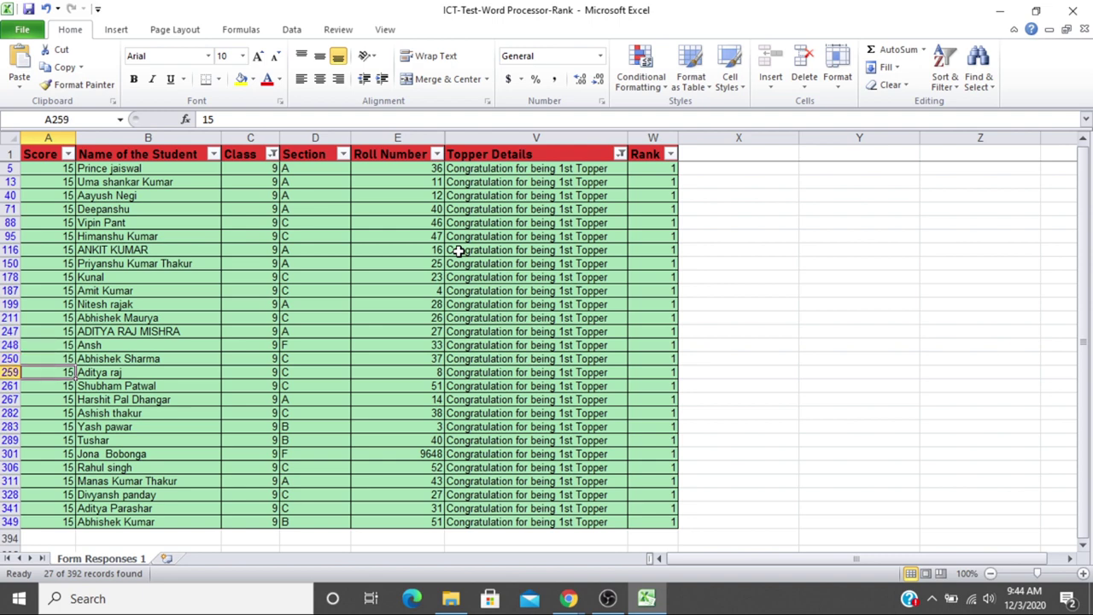
key(Down)
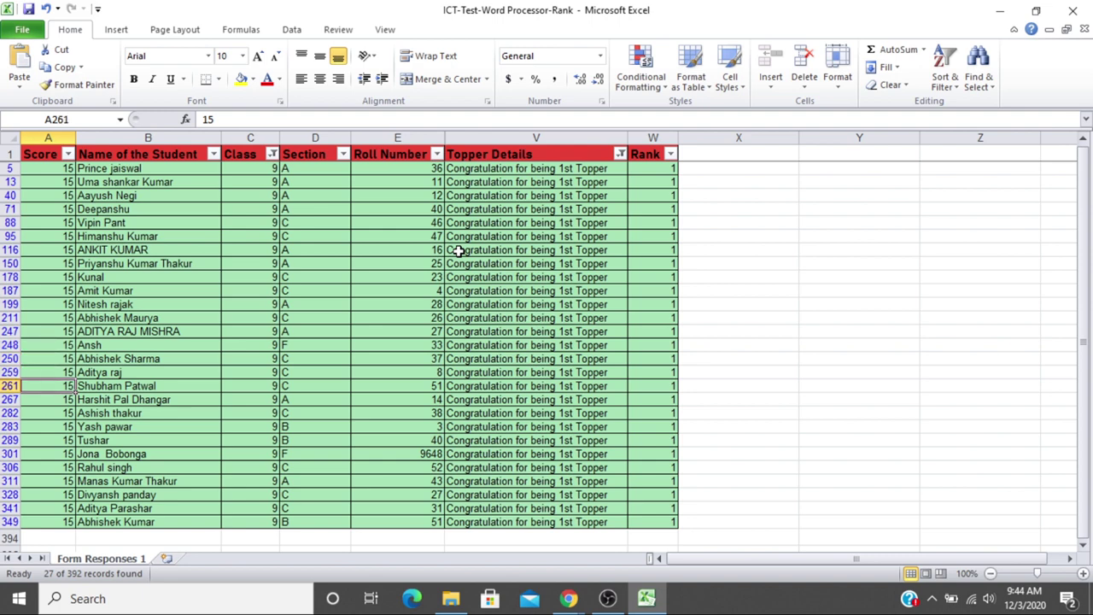
key(Down)
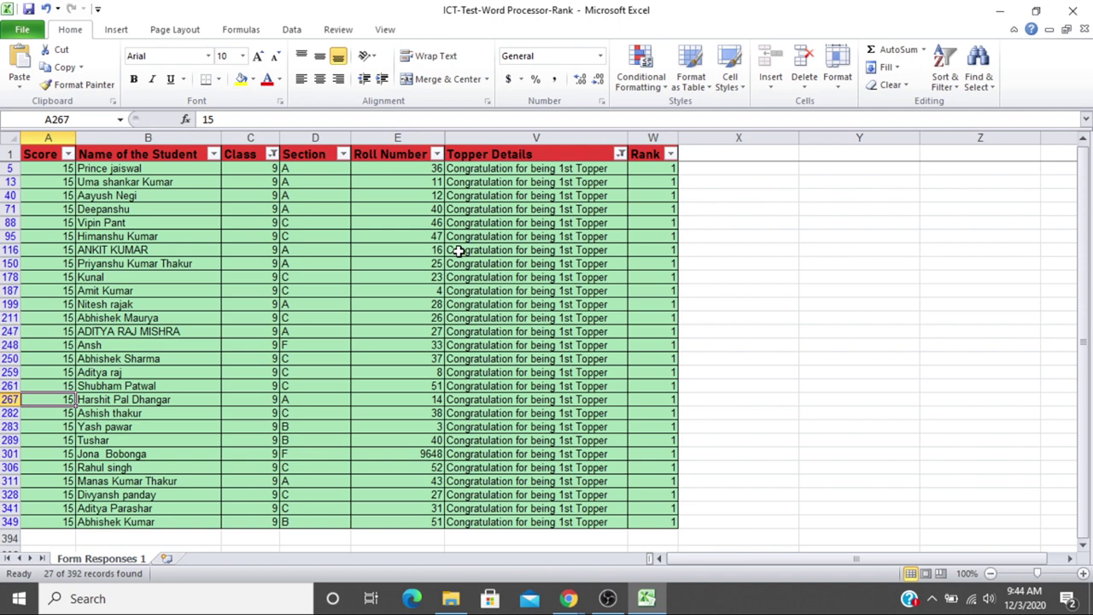
key(Down)
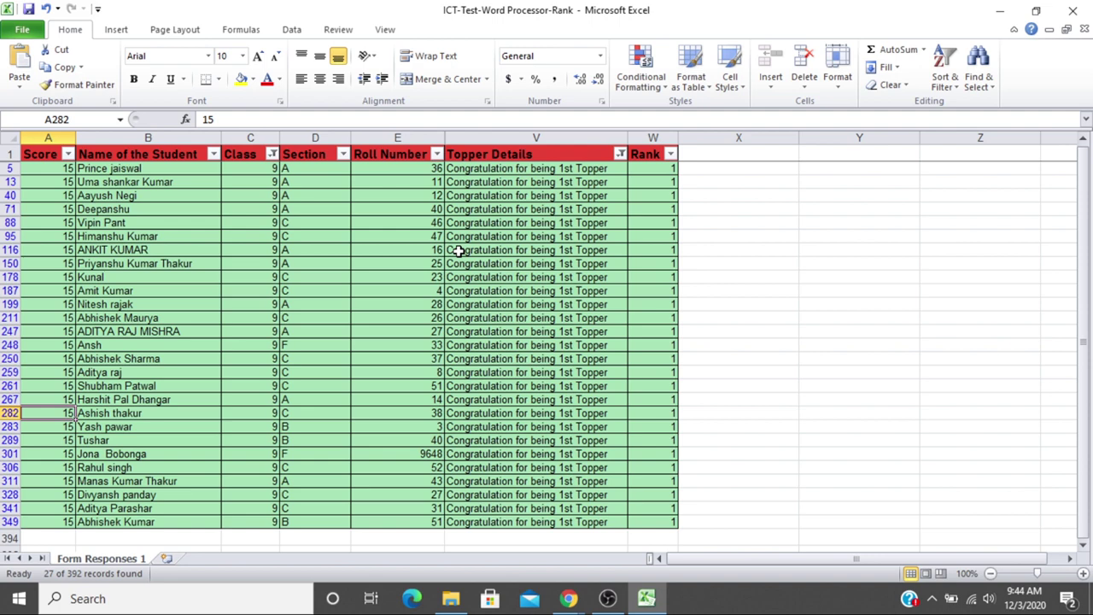
key(Down)
key(Down)
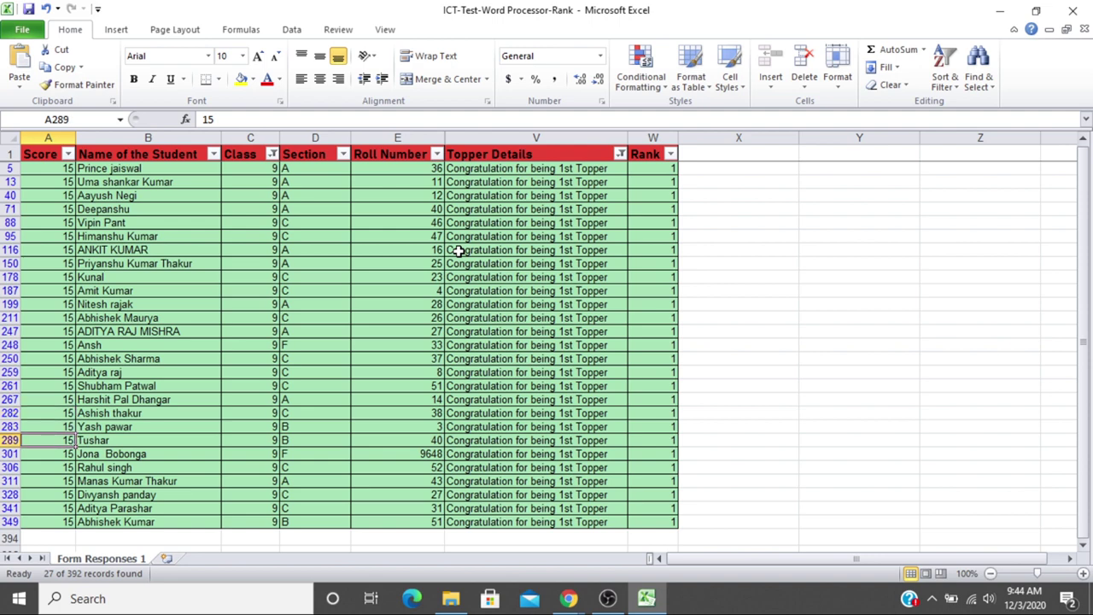
key(Down)
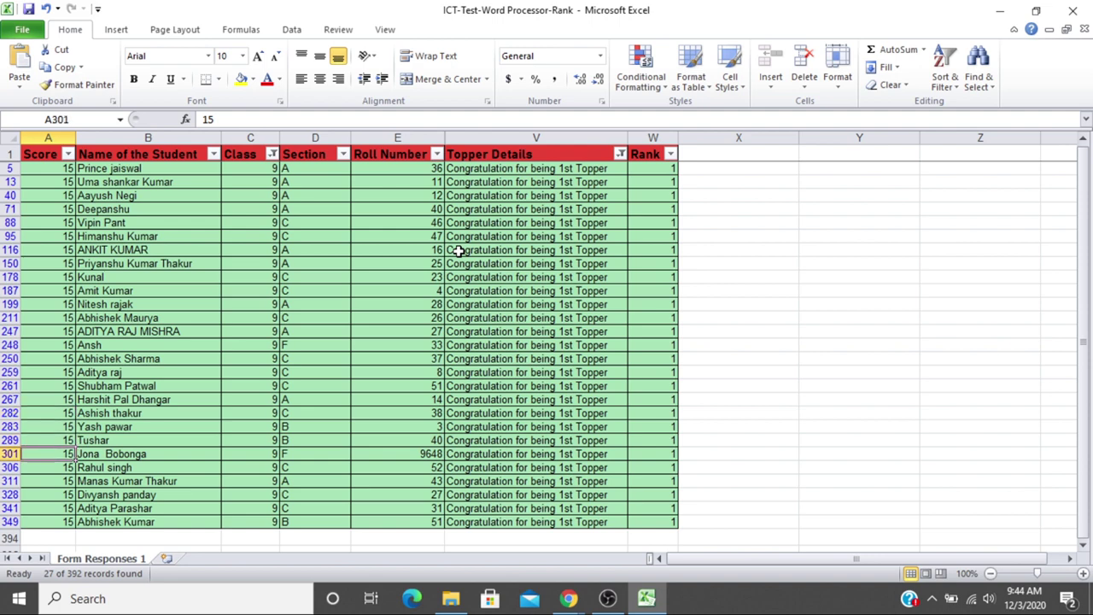
key(Down)
key(Down)
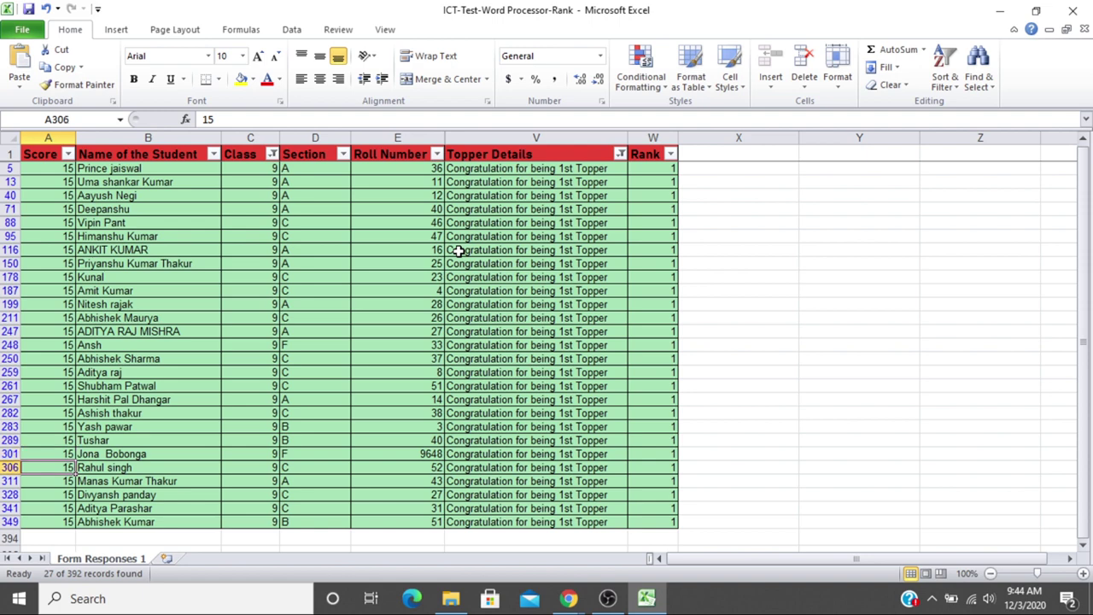
key(Down)
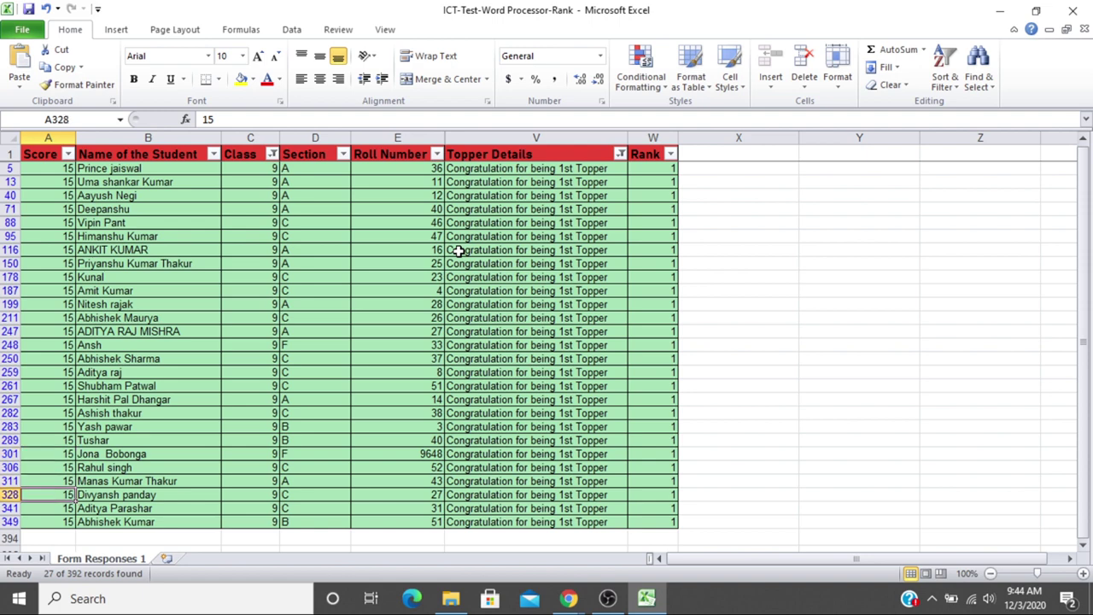
key(Down)
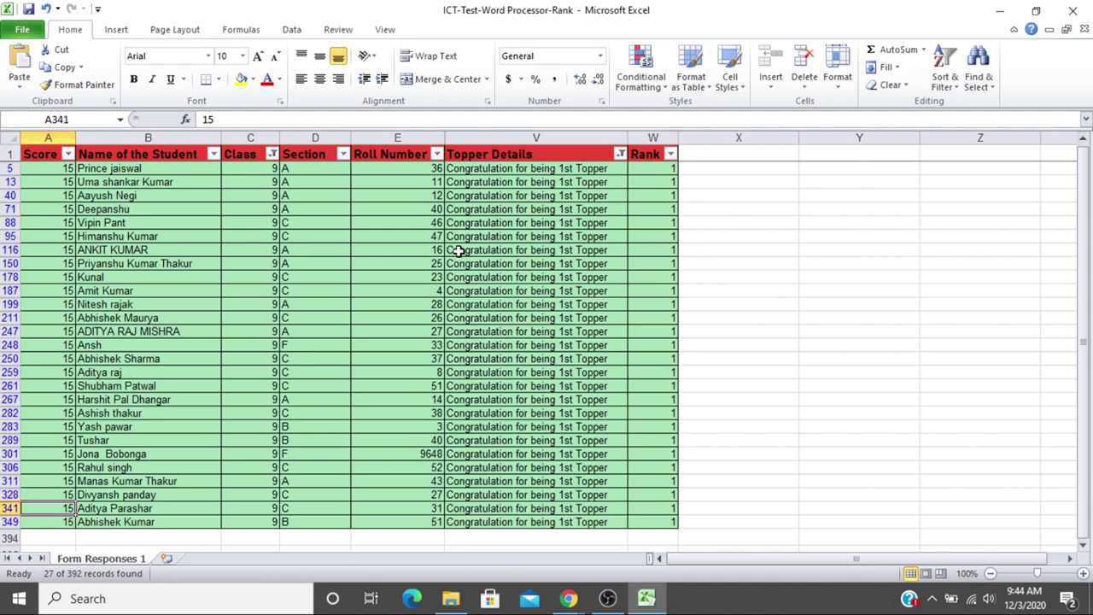
key(Down)
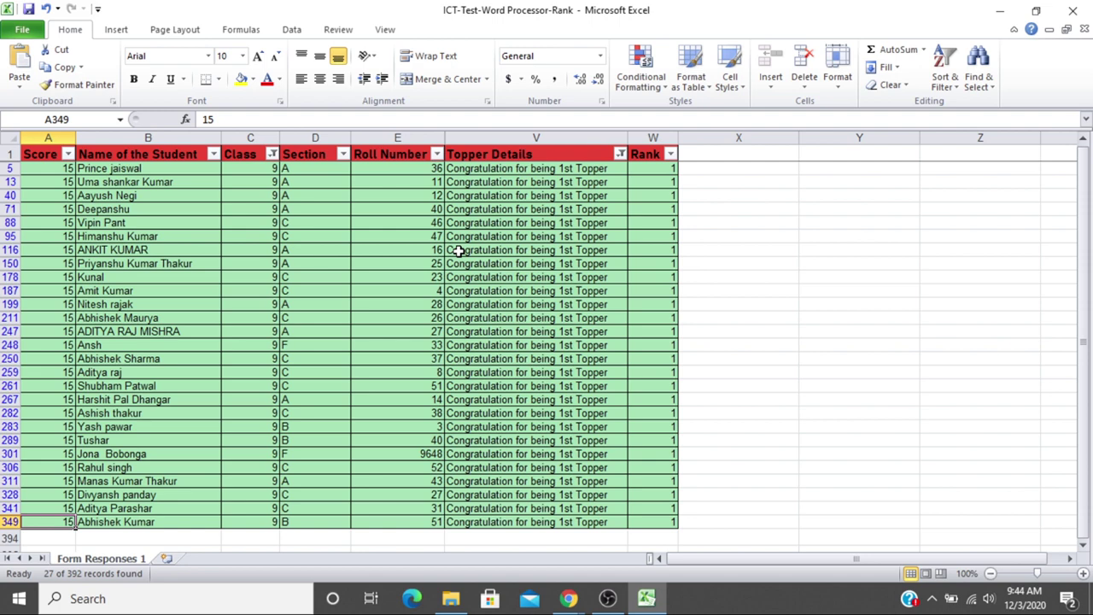
- Move across row 349 to its Topper Details cell, V349, and return to its Score cell, A349
key(Right)
key(Right)
key(Right)
key(Right)
key(Right)
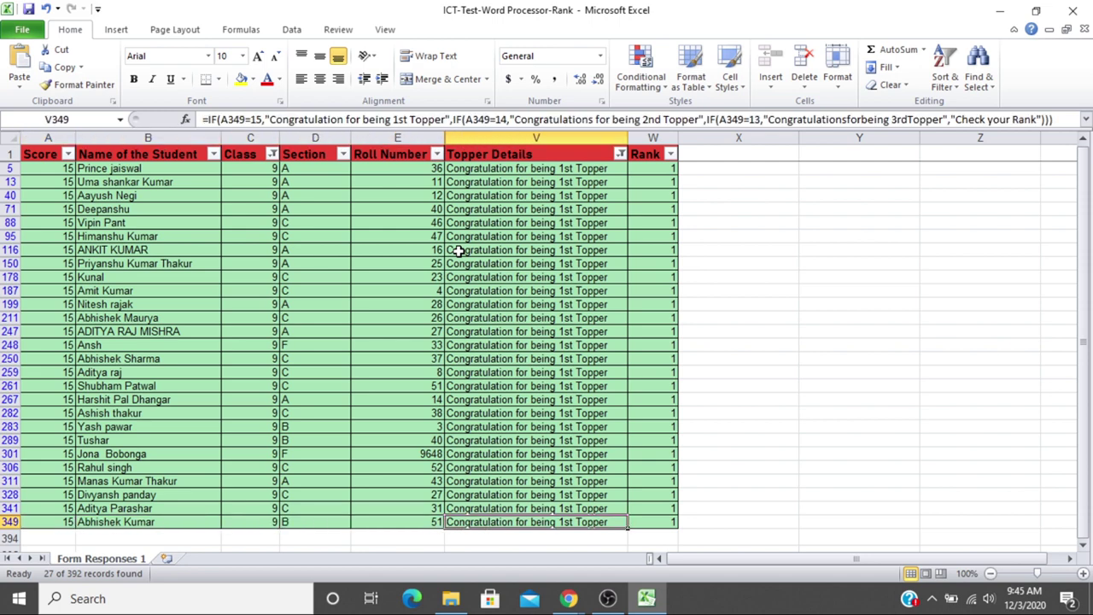
key(Left)
key(Left)
key(Left)
key(Left)
key(Left)
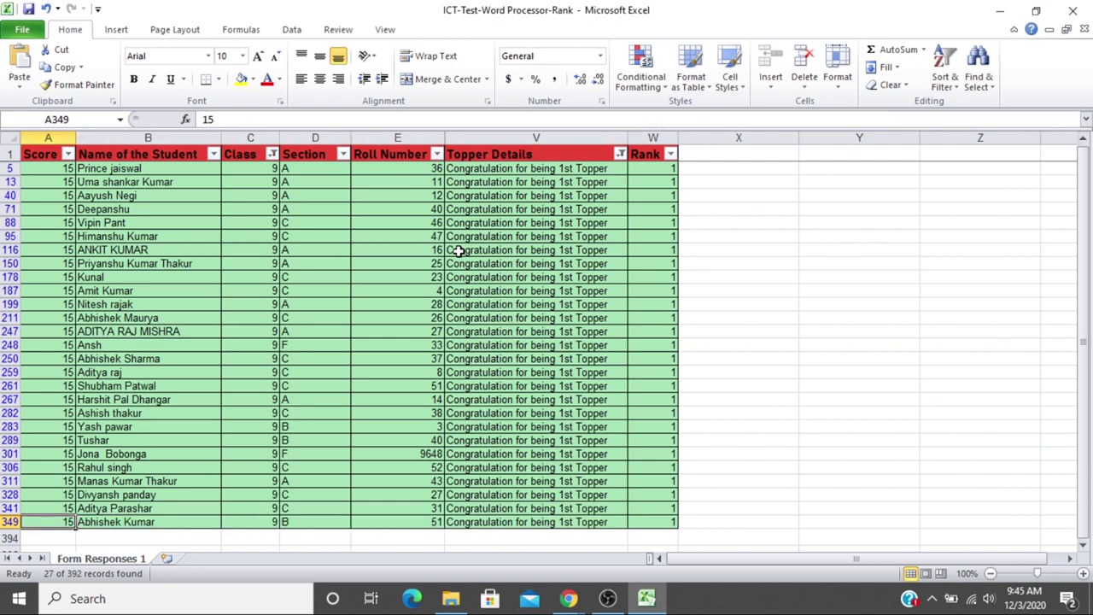
- Go up to Score cell A5 and change the Topper Details filter to show only "Check your Rank"
key(Page_Up)
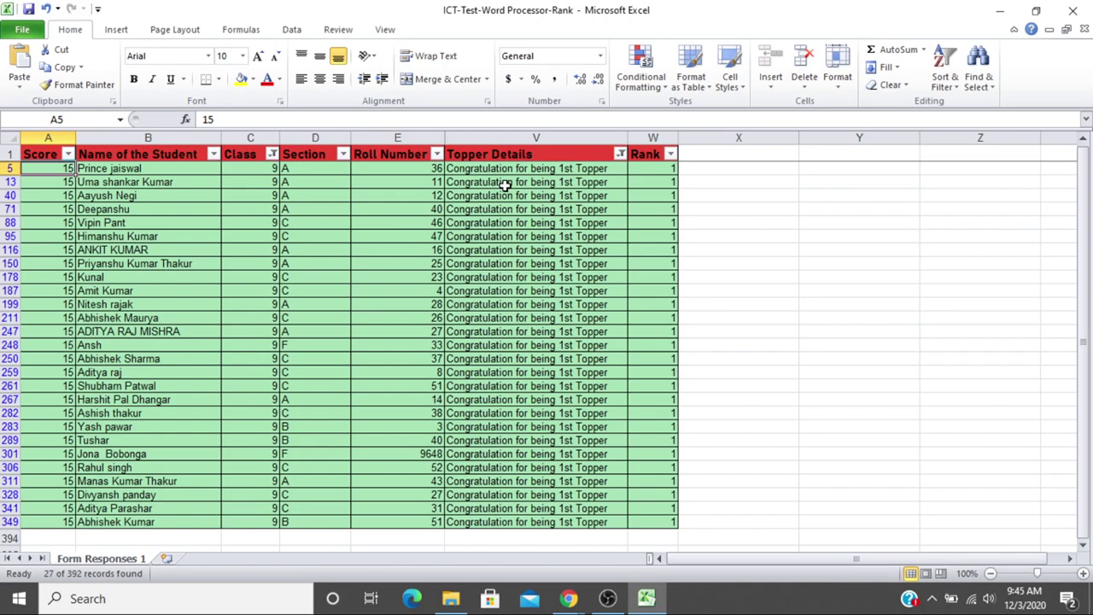
click(620, 154)
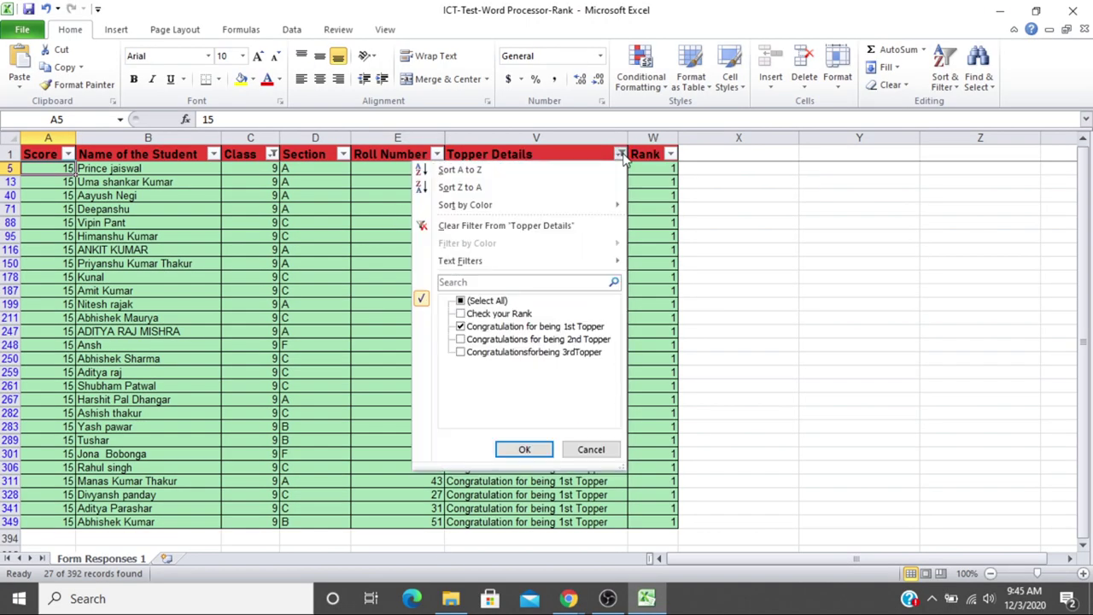
click(461, 328)
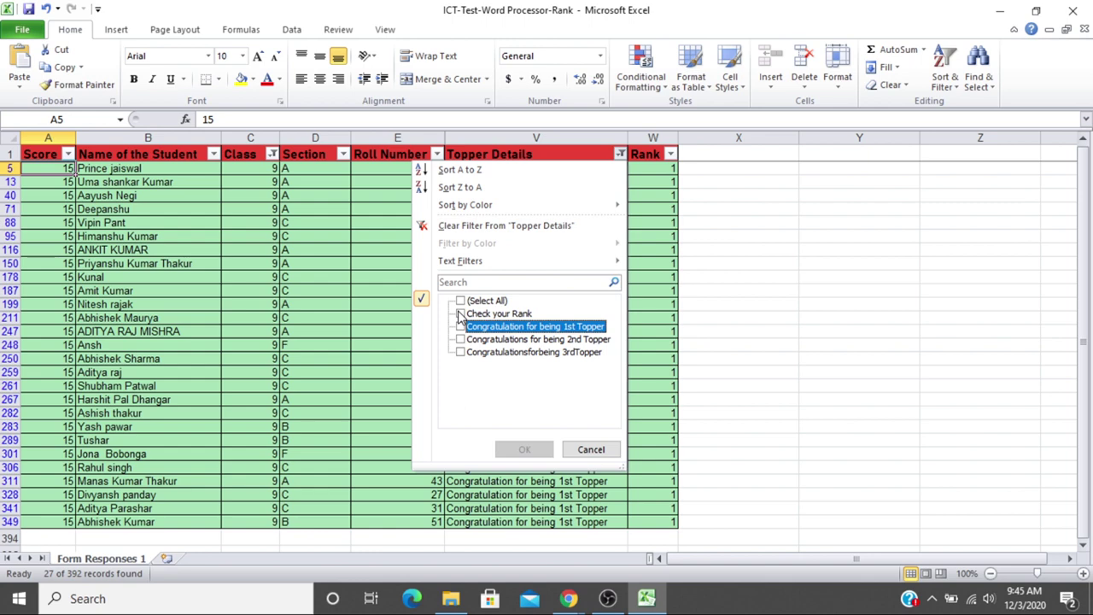
click(461, 314)
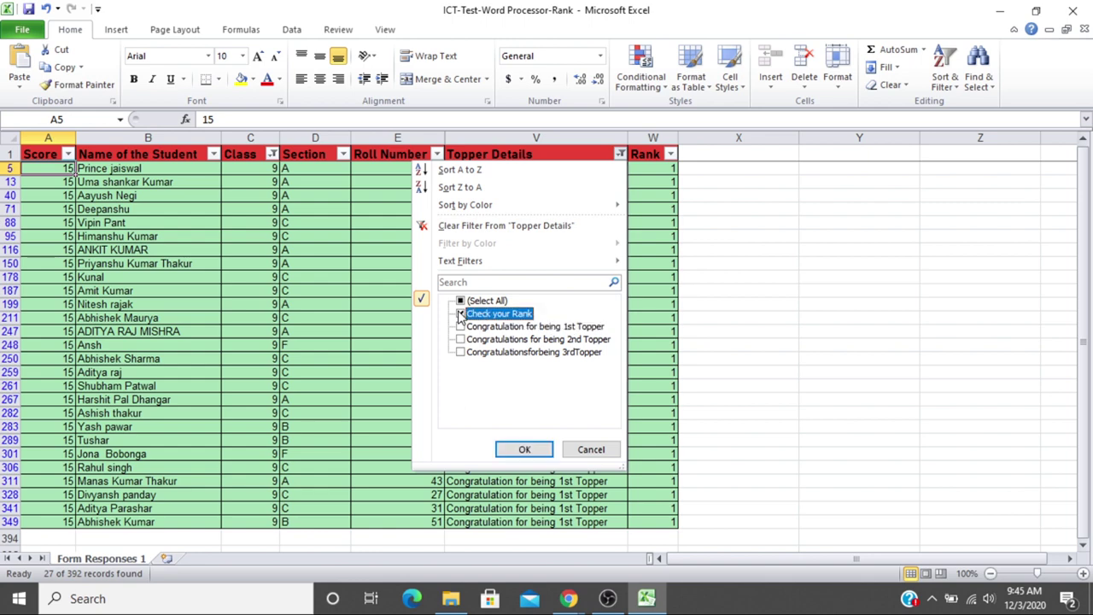
click(524, 450)
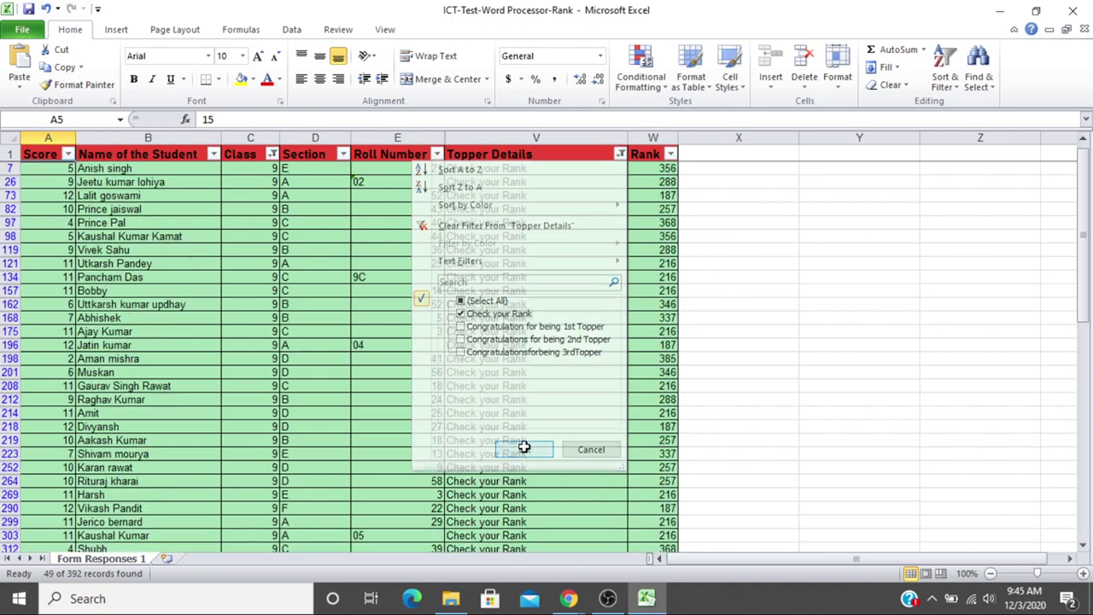
- Move between the Score and Name of the Student cells from row 7 down to B73 and return to A7
key(Right)
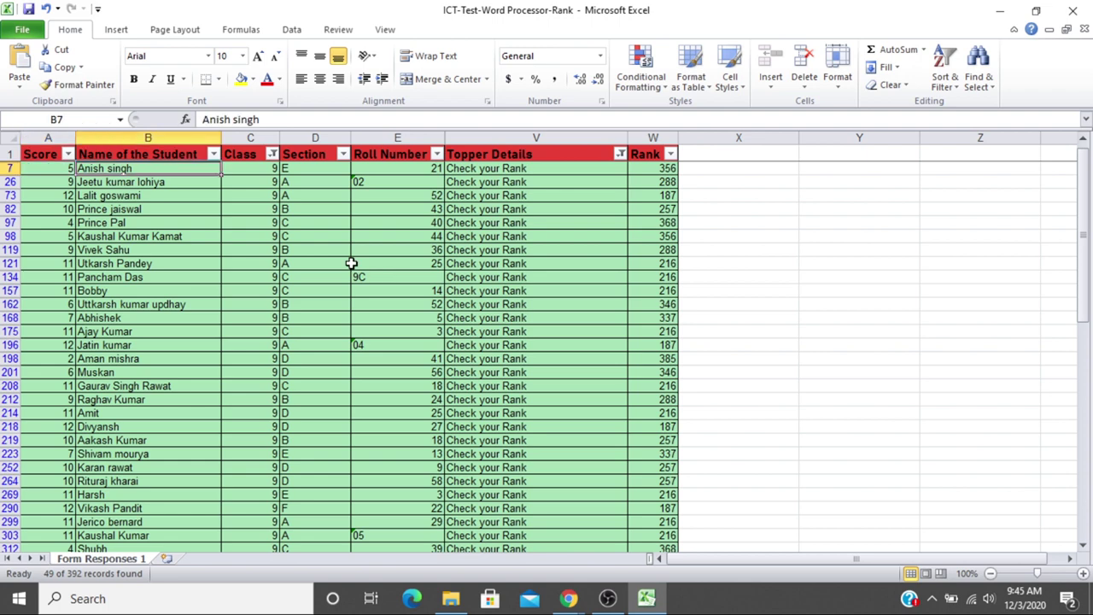
key(Left)
key(Down)
key(Down)
key(Right)
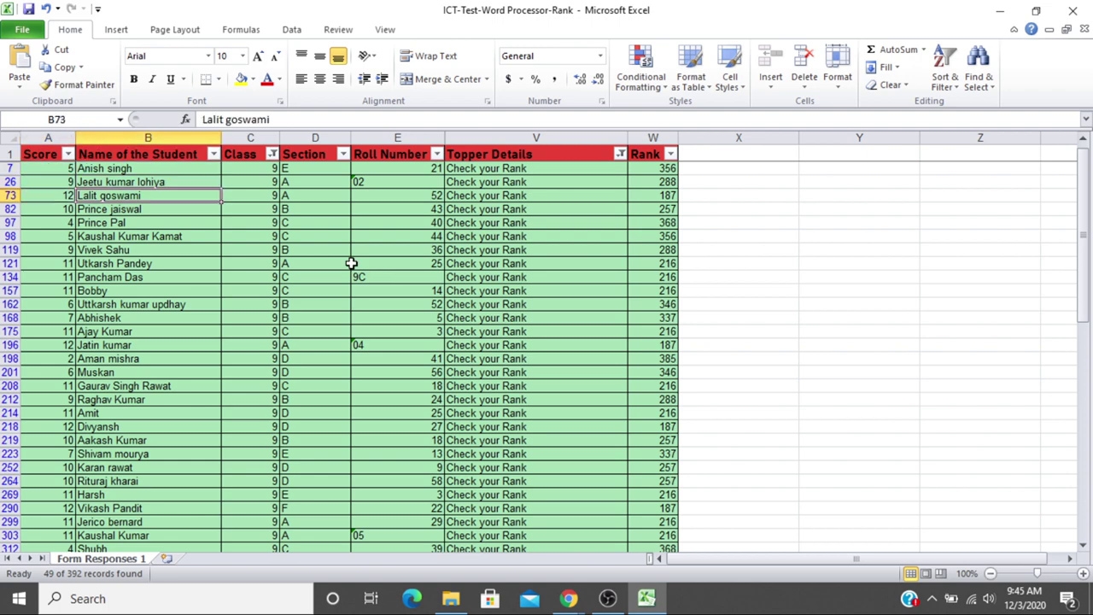
key(Up)
key(Up)
key(Left)
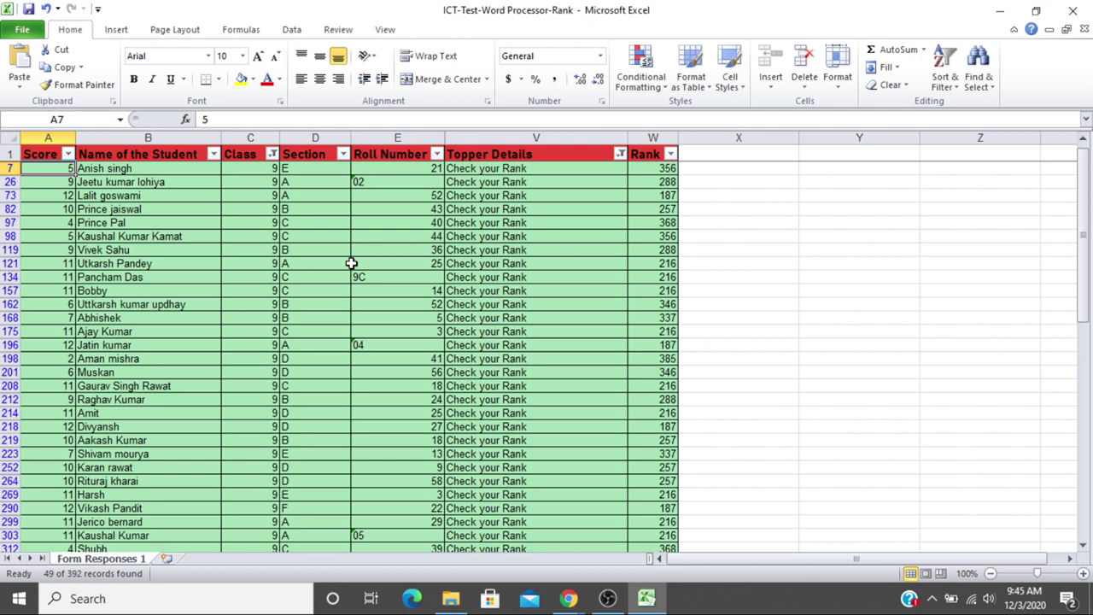
- Move down the Score column from A7 through the Class 9 "Check your Rank" records to the empty cell A400
key(Down)
key(Down)
key(Down)
key(Down)
key(Down)
key(Down)
key(Down)
key(Down)
key(Down)
key(Down)
key(Down)
key(Down)
key(Down)
key(Down)
key(Down)
key(Down)
key(Down)
key(Down)
key(Down)
key(Down)
key(Down)
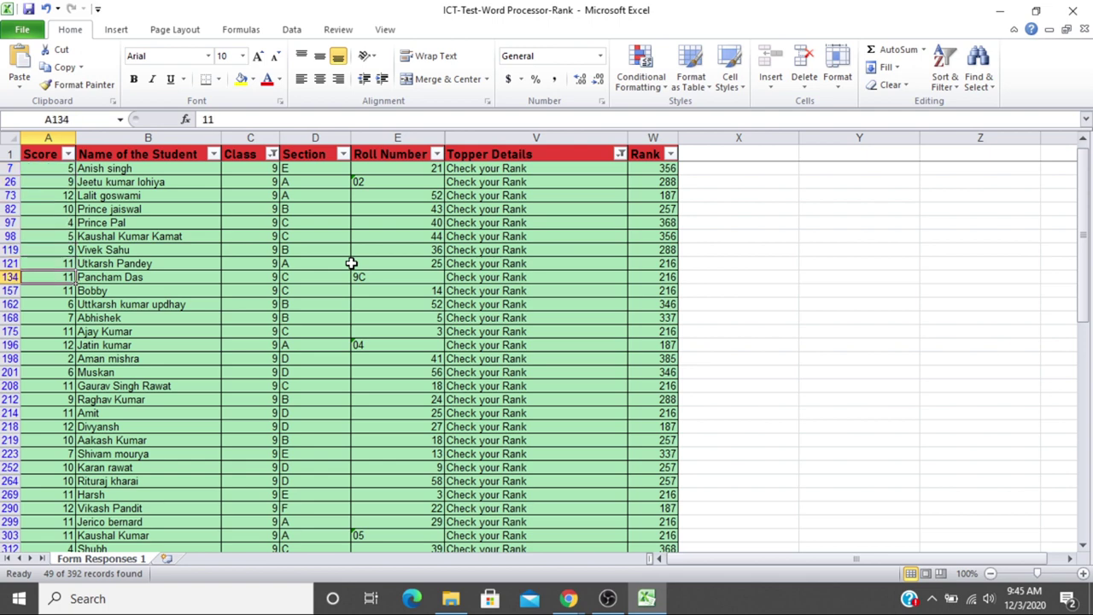
key(Down)
key(Down)
key(Down)
key(Down)
key(Down)
key(Down)
key(Down)
key(Down)
key(Down)
key(Down)
key(Down)
key(Down)
key(Down)
key(Down)
key(Down)
key(Down)
key(Down)
key(Down)
key(Down)
key(Down)
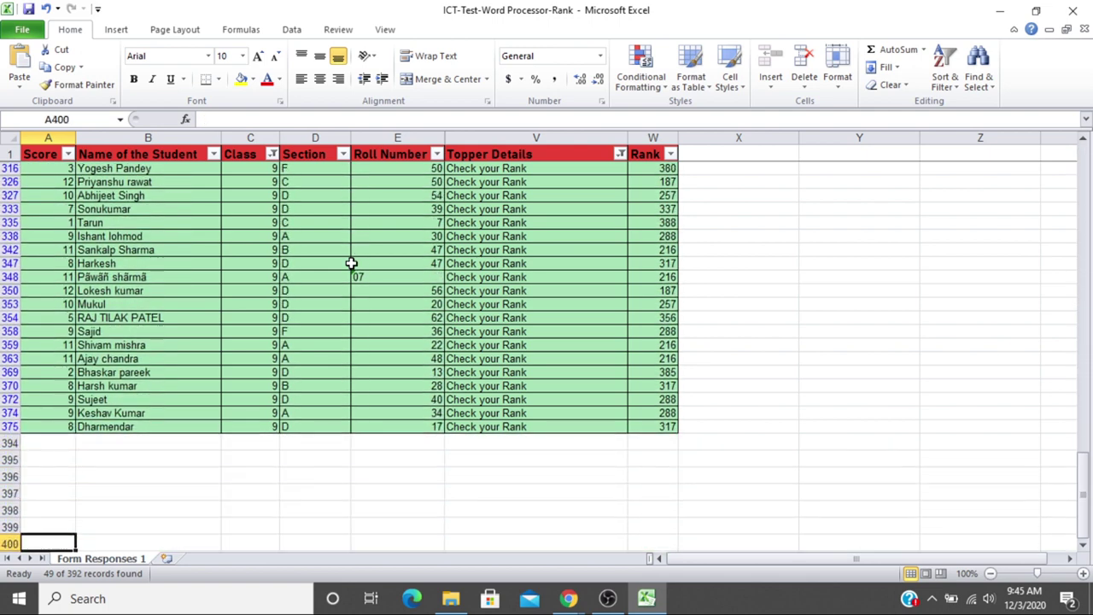
- Go back up from the empty cell A400 to the first filtered record's Score cell, A7
key(Up)
key(Up)
key(Up)
key(Up)
key(ctrl+Home)
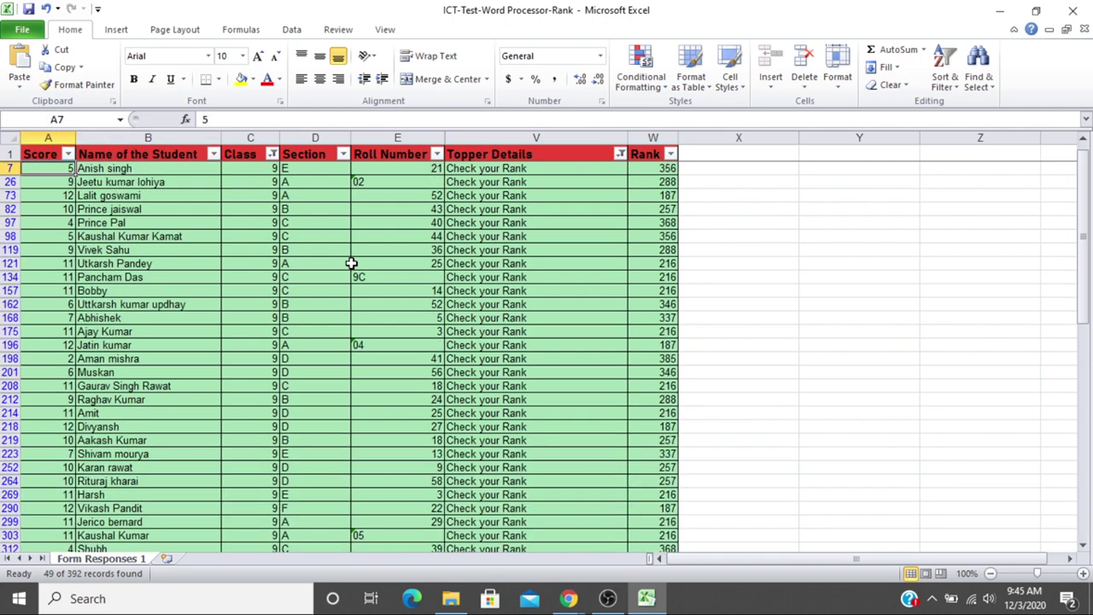
- Move across row 7 to its Rank cell, W7, and go back to the Name of the Student cell, B7
key(Right)
key(Right)
key(Right)
key(Right)
key(Right)
key(Right)
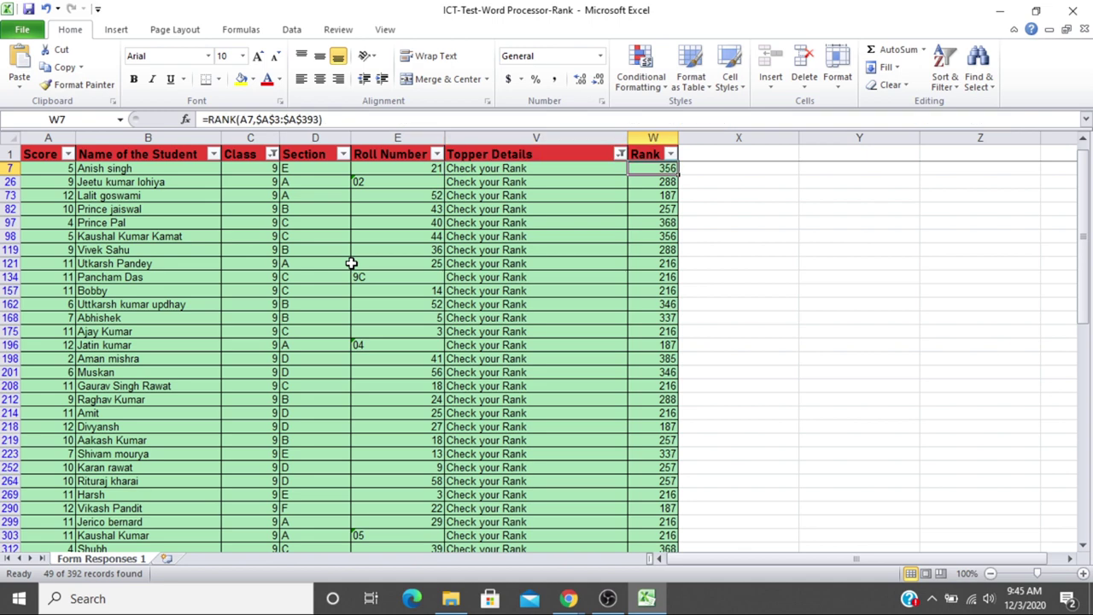
key(Left)
key(Left)
key(Left)
key(Left)
key(Left)
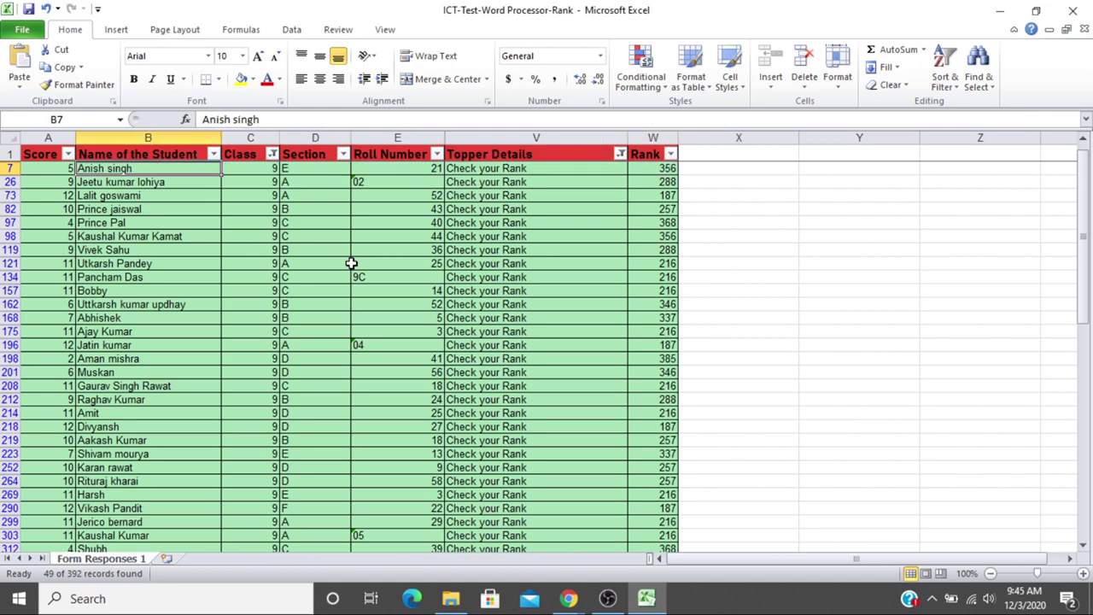
- Go through the Class 9 "Check your Rank" students one by one down the Name of the Student column, from B7 to B369
key(Down)
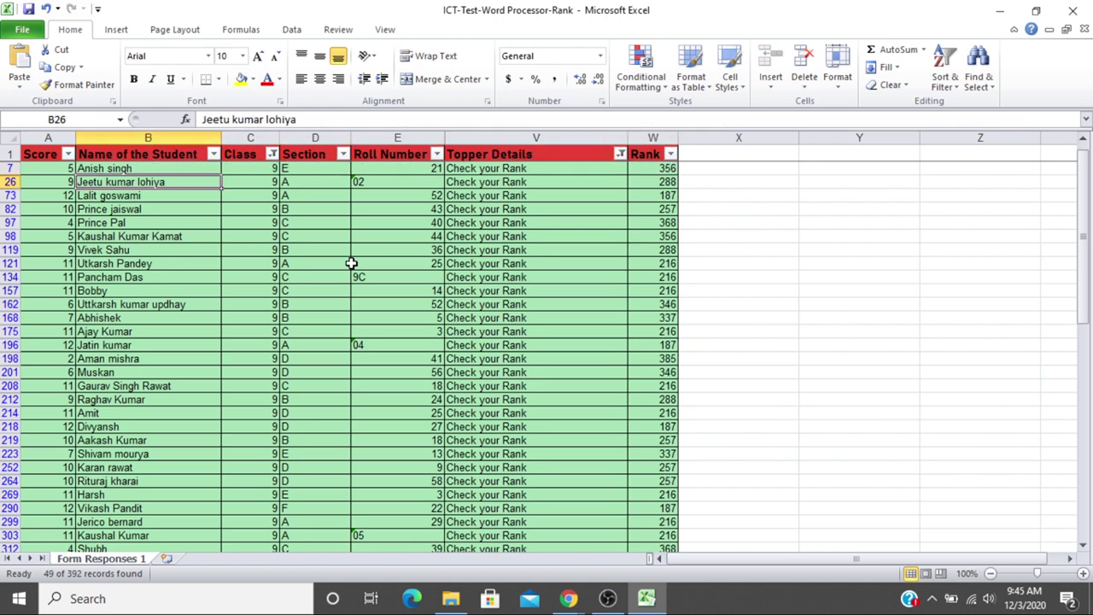
key(Down)
key(Down)
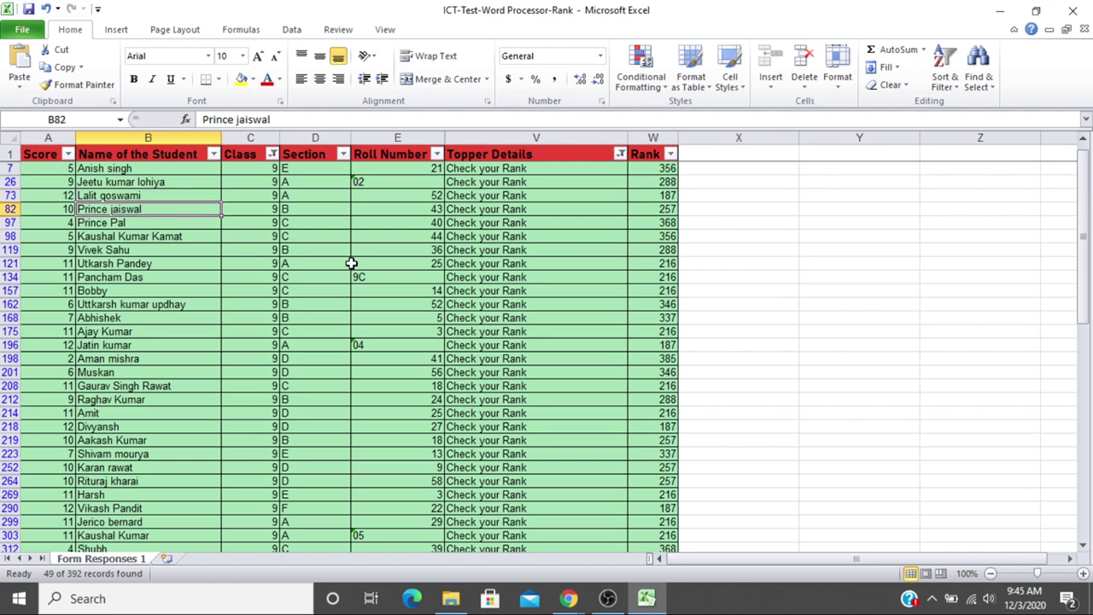
key(Down)
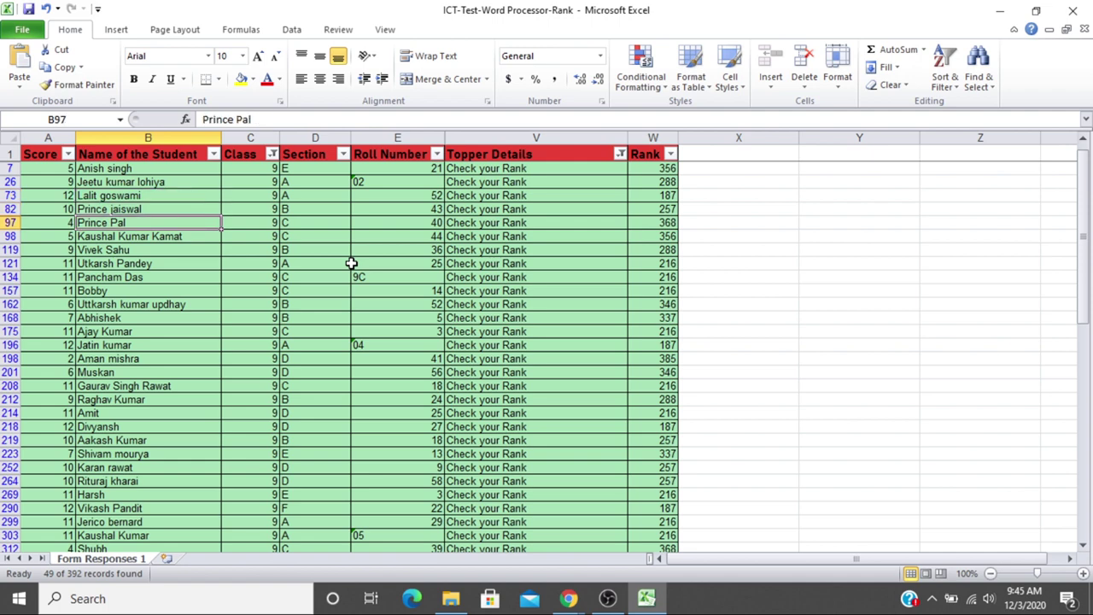
key(Down)
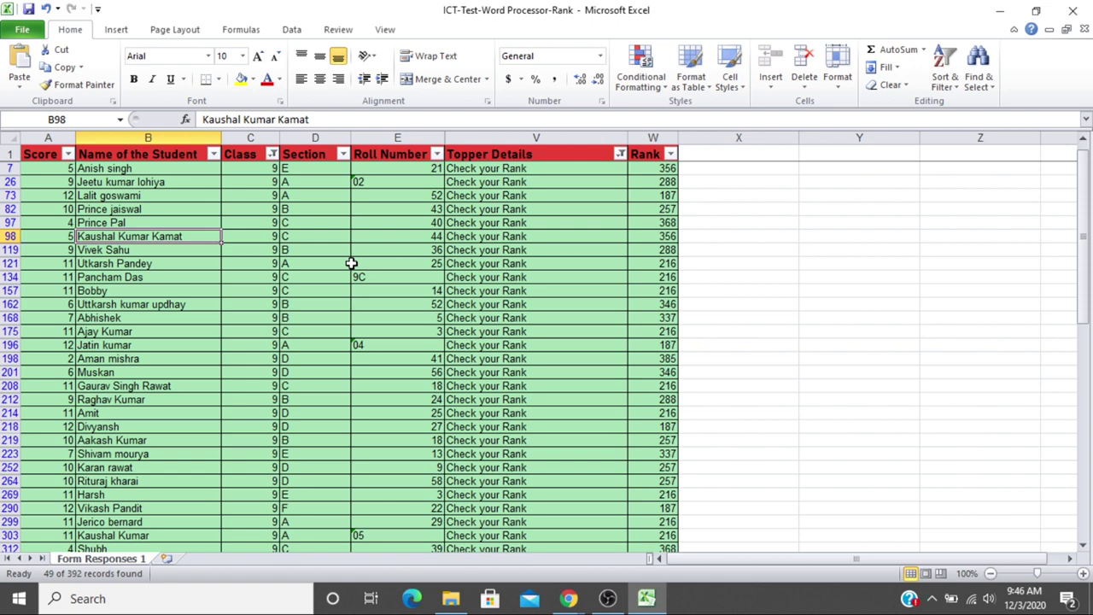
key(Down)
key(Down)
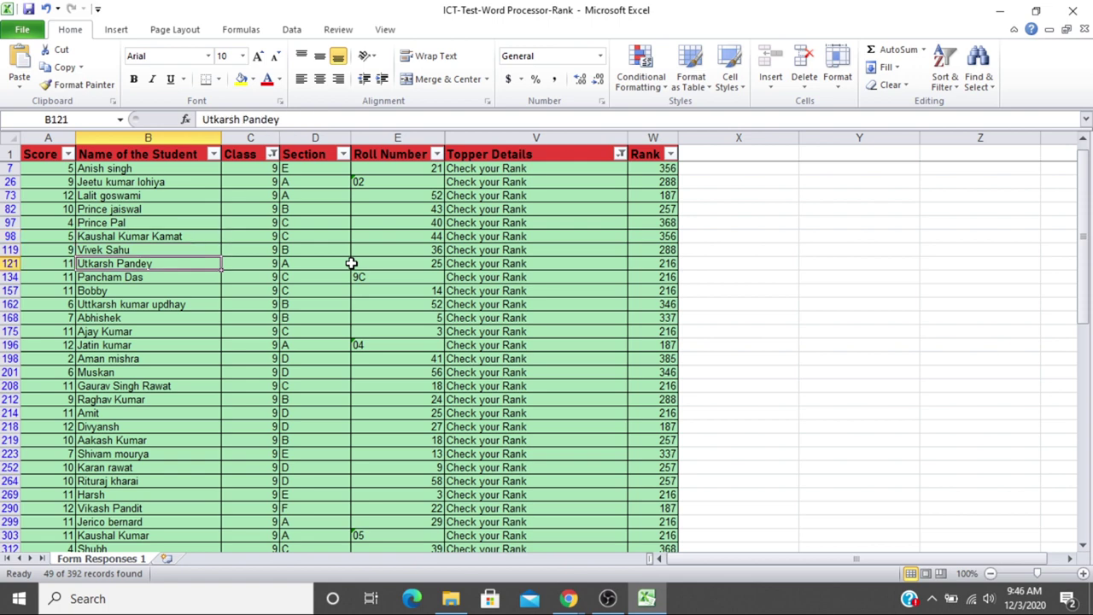
key(Down)
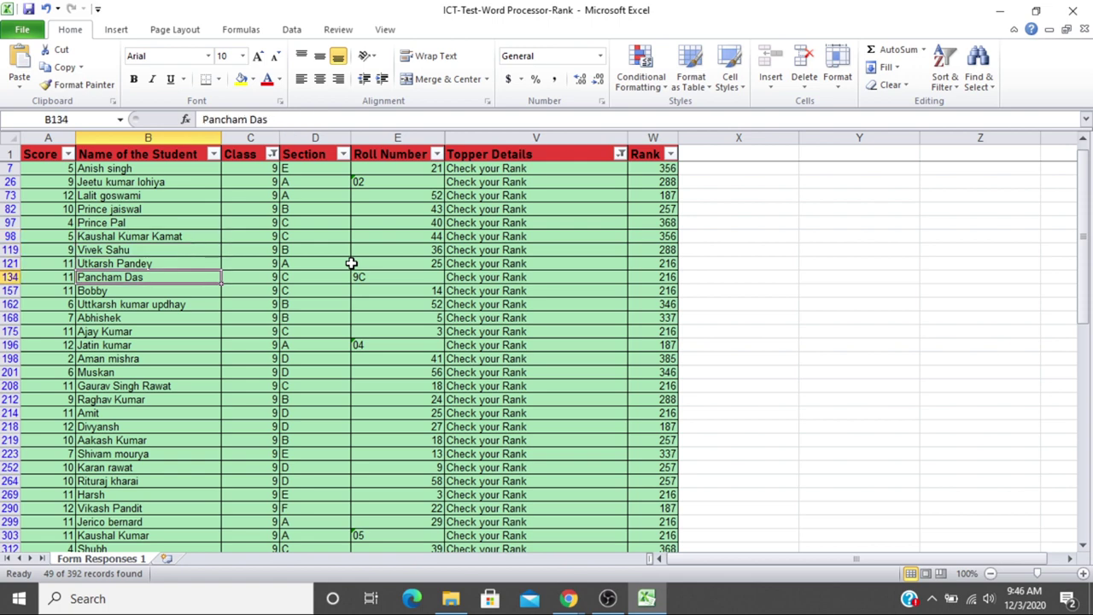
key(Down)
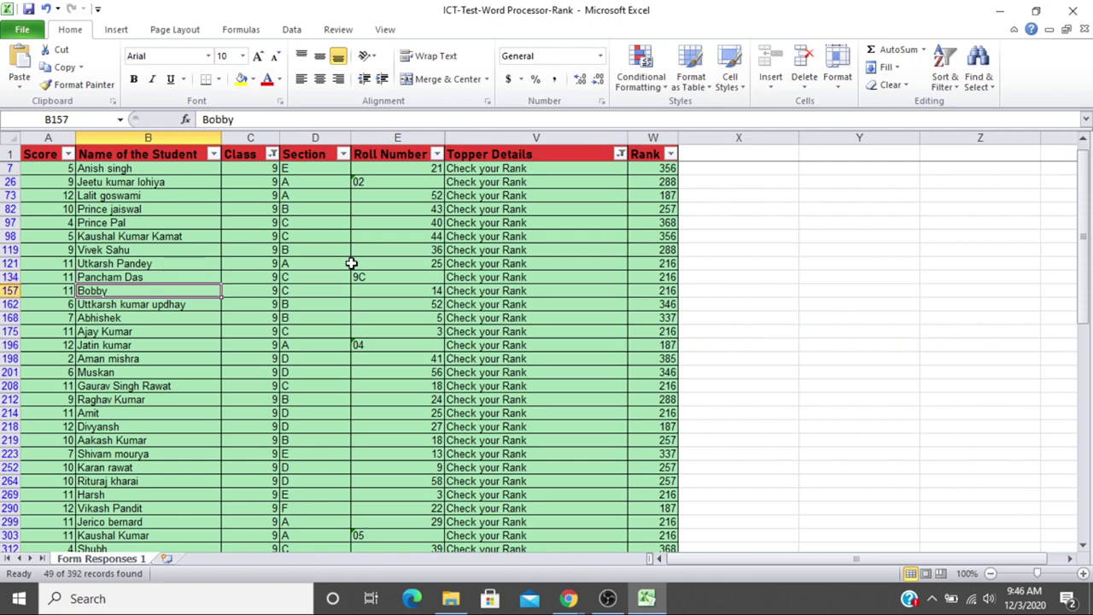
key(Down)
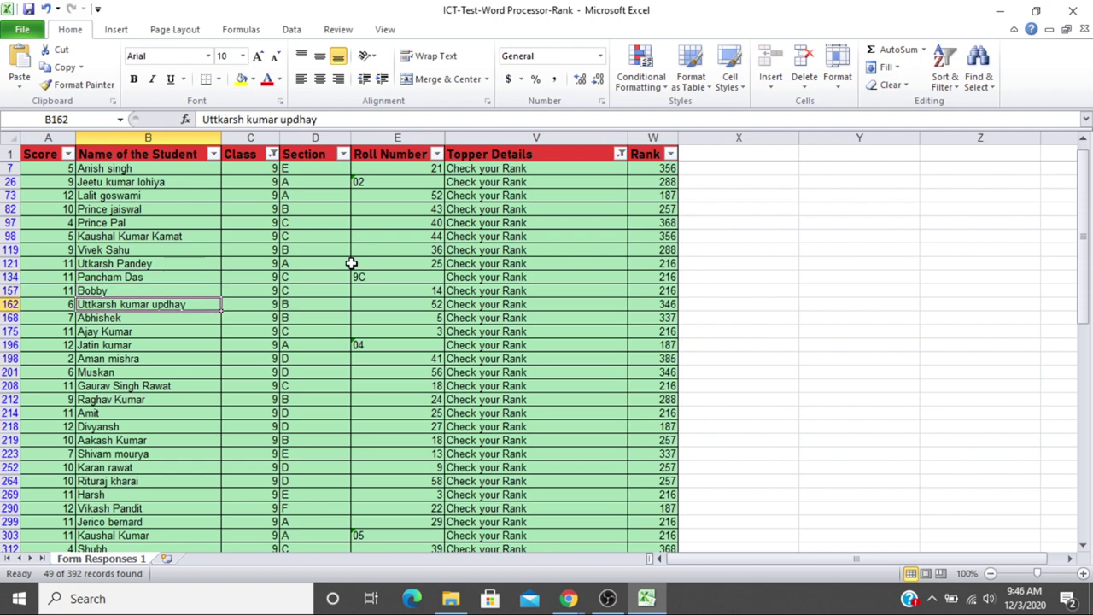
key(Down)
key(Down)
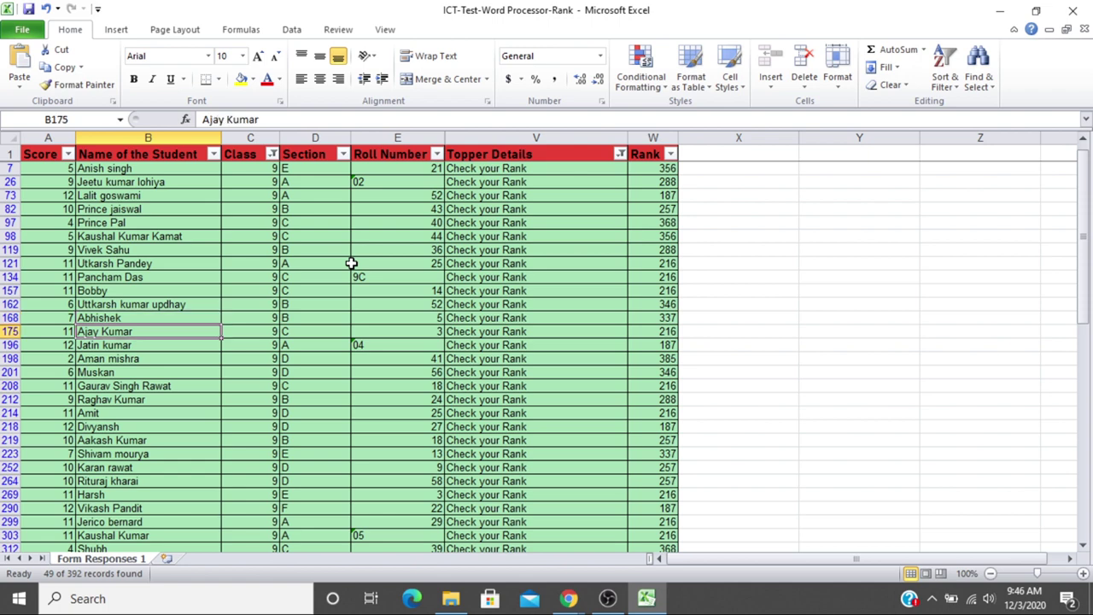
key(Down)
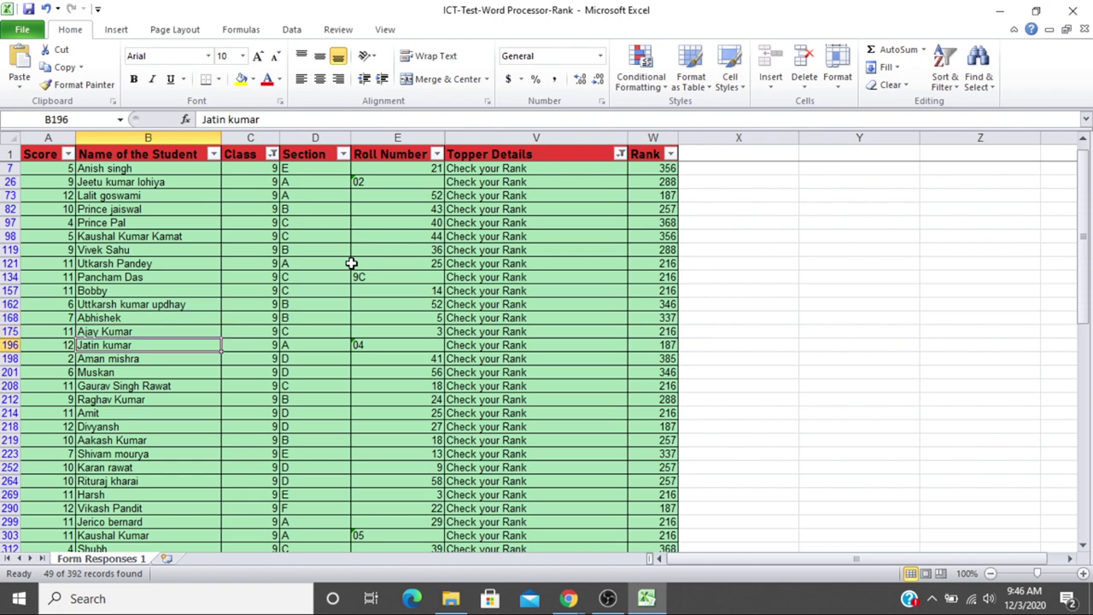
key(Down)
key(Down)
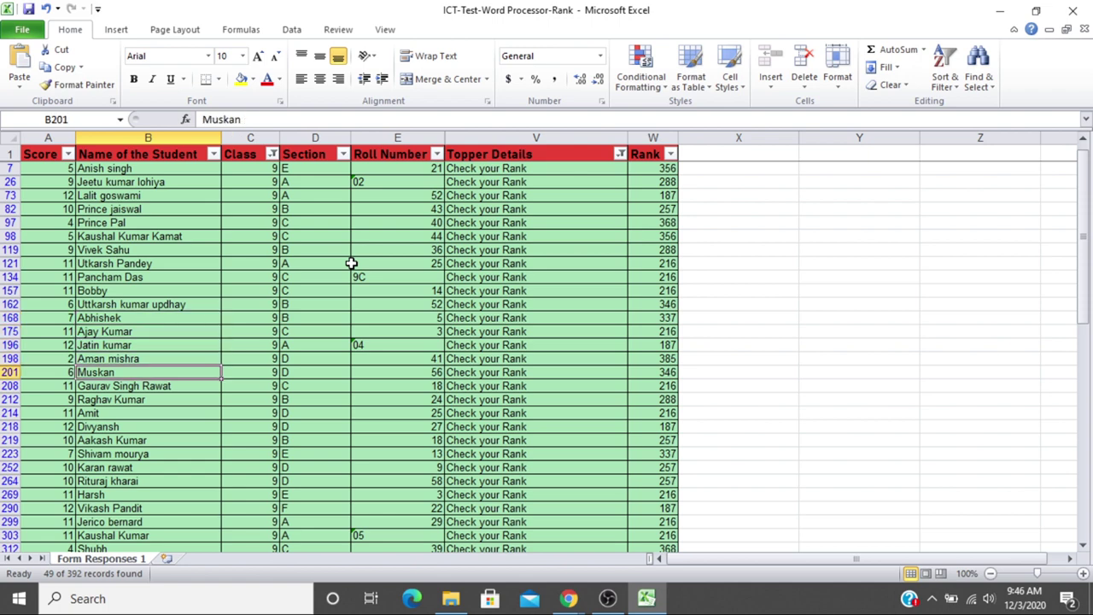
key(Down)
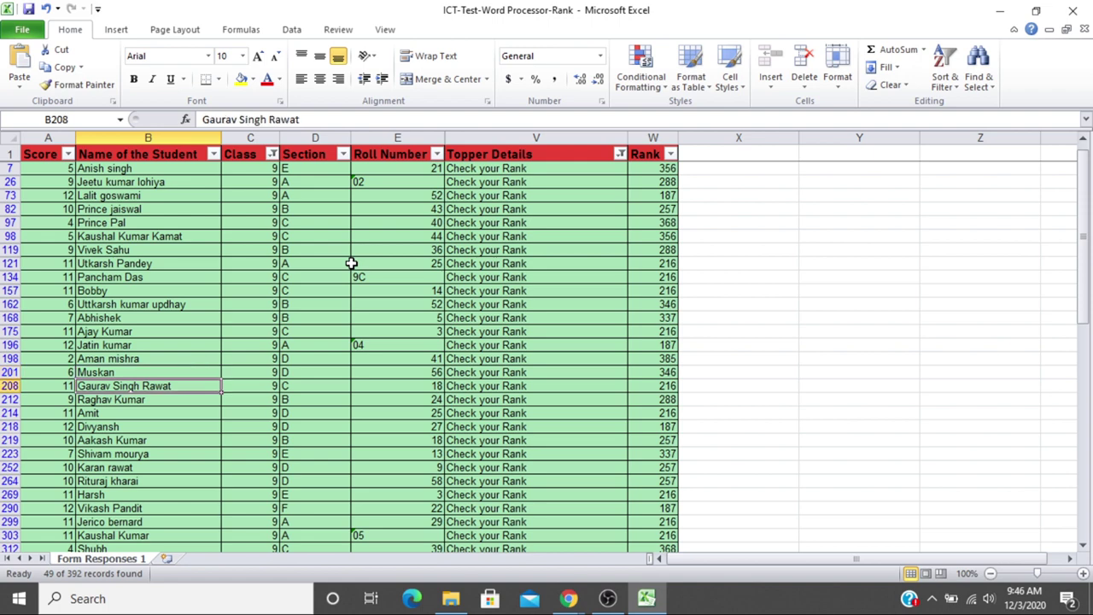
key(Down)
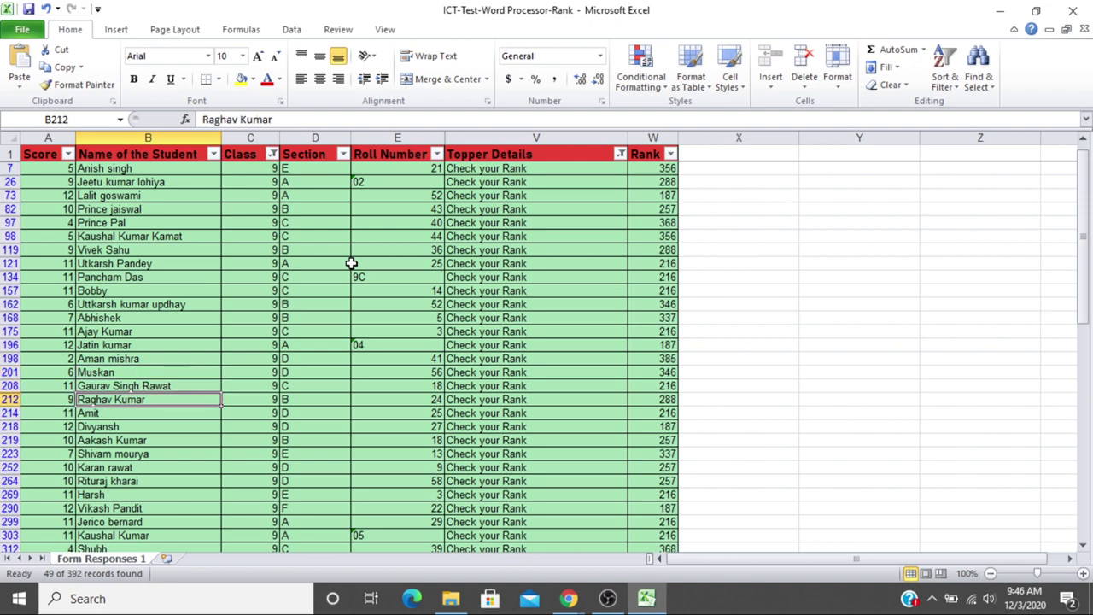
key(Down)
key(Down)
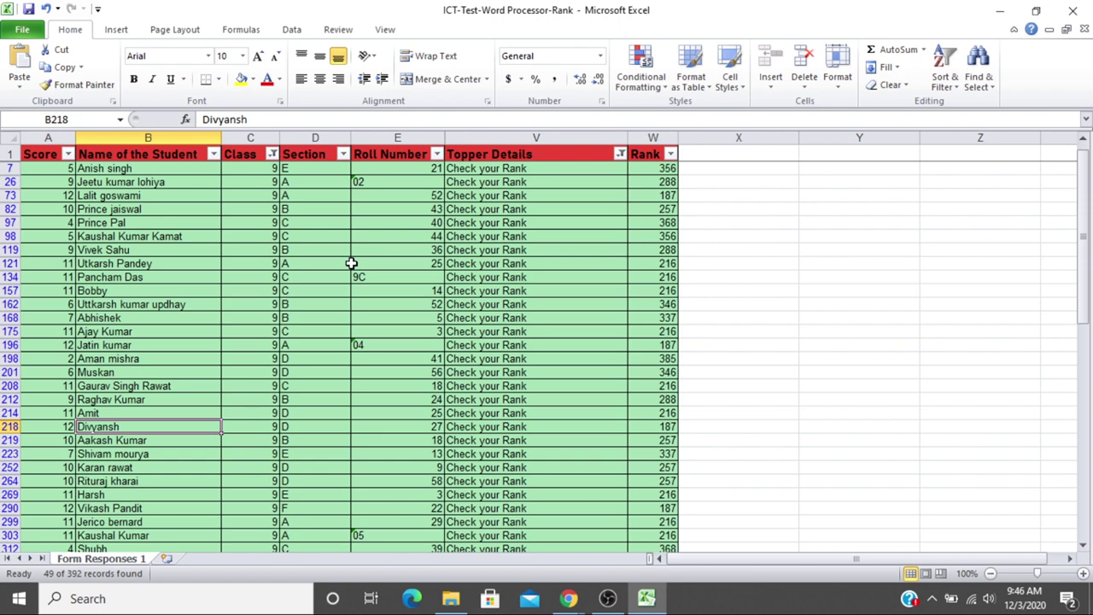
key(Down)
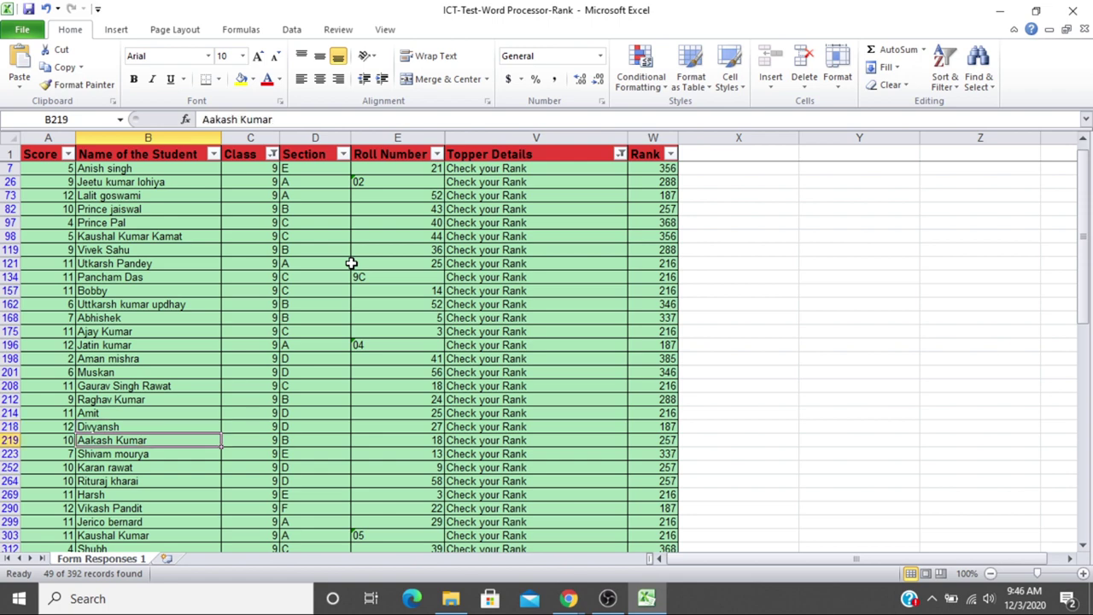
key(Down)
key(Down)
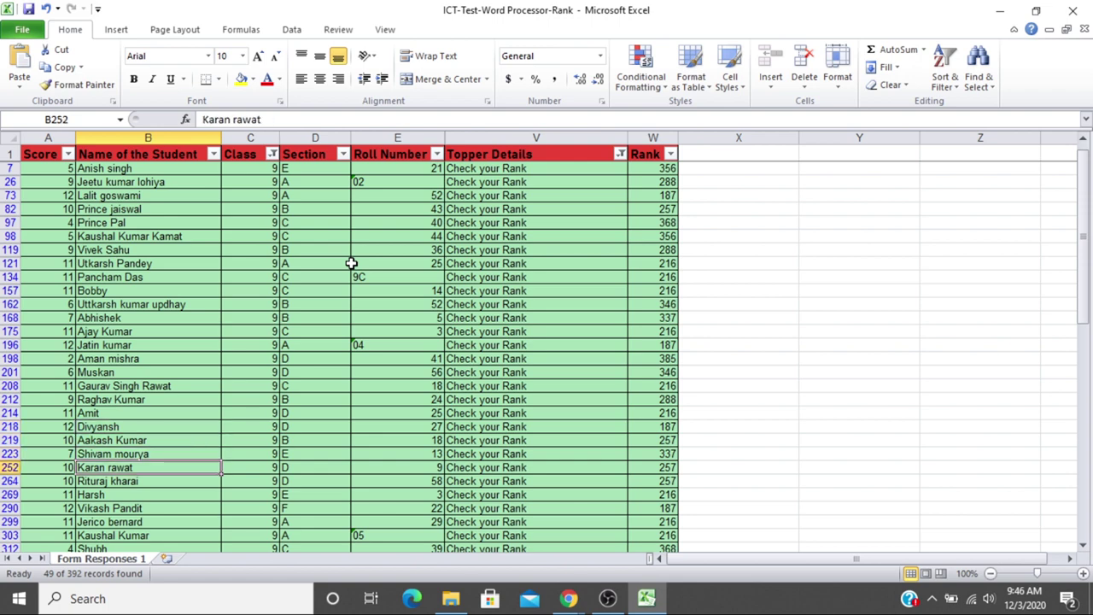
key(Down)
key(Down)
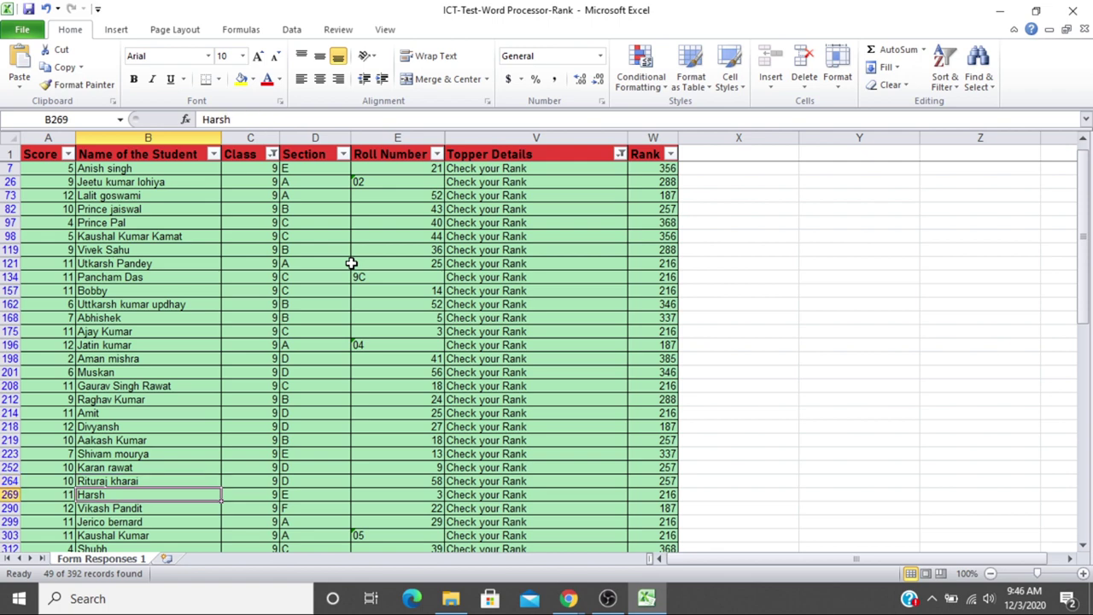
key(Down)
key(Down)
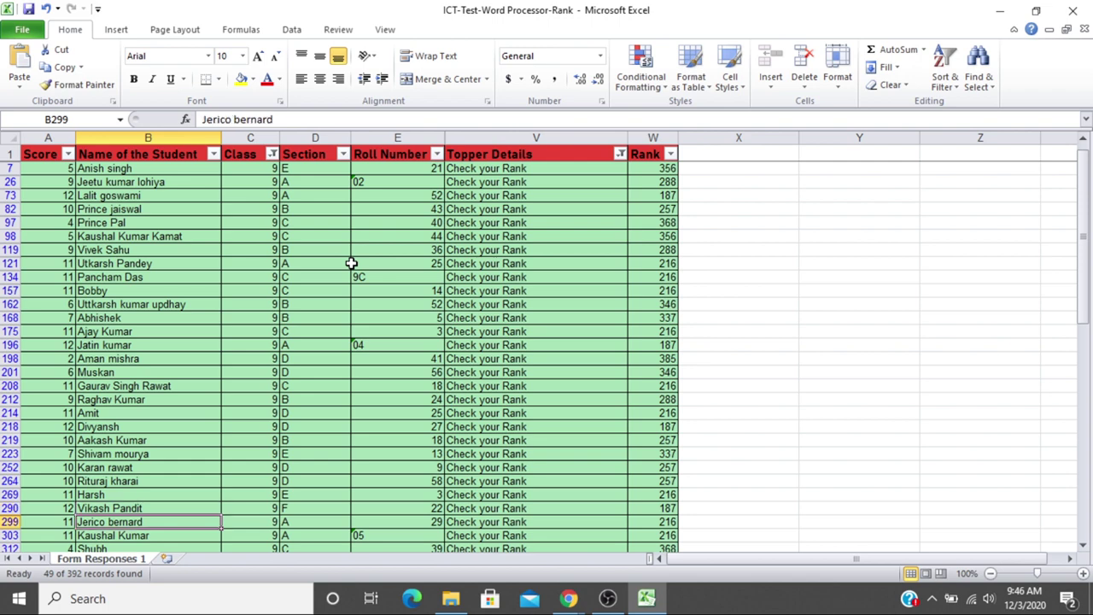
key(Down)
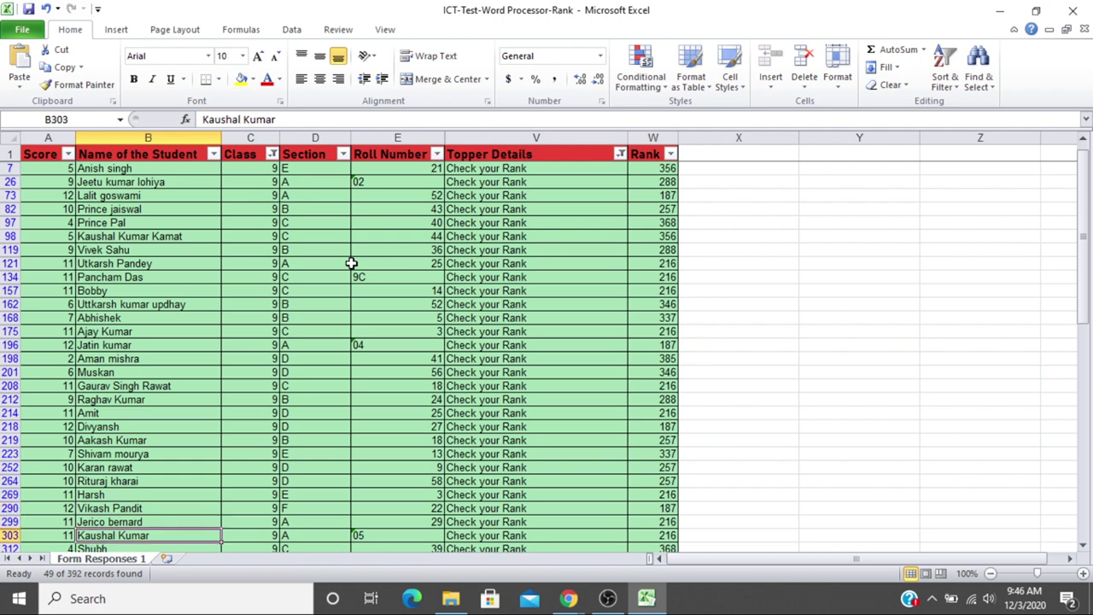
key(Down)
key(Down)
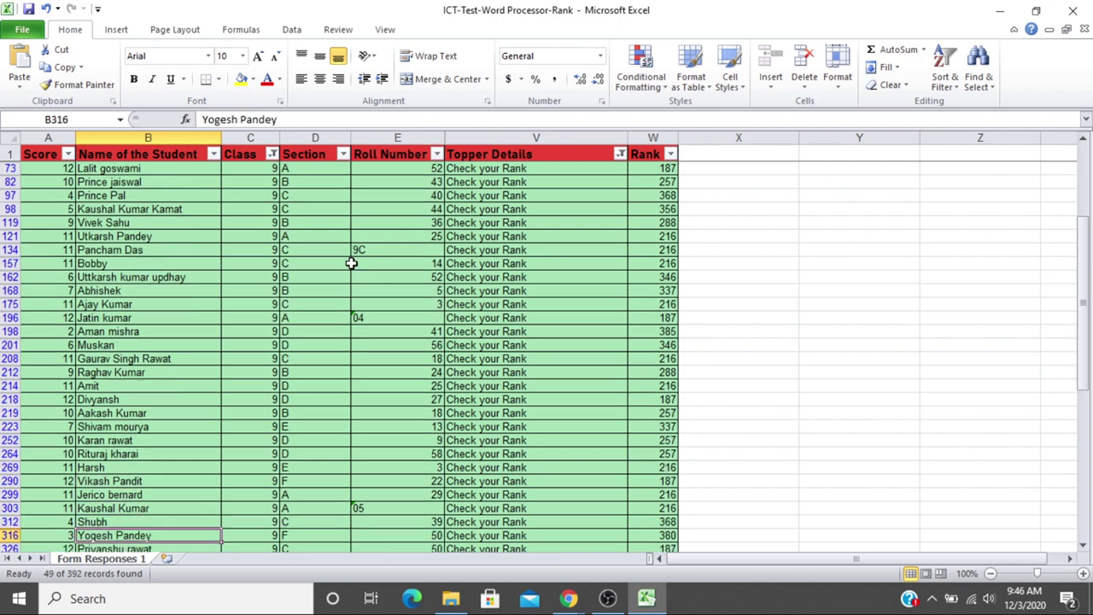
key(Down)
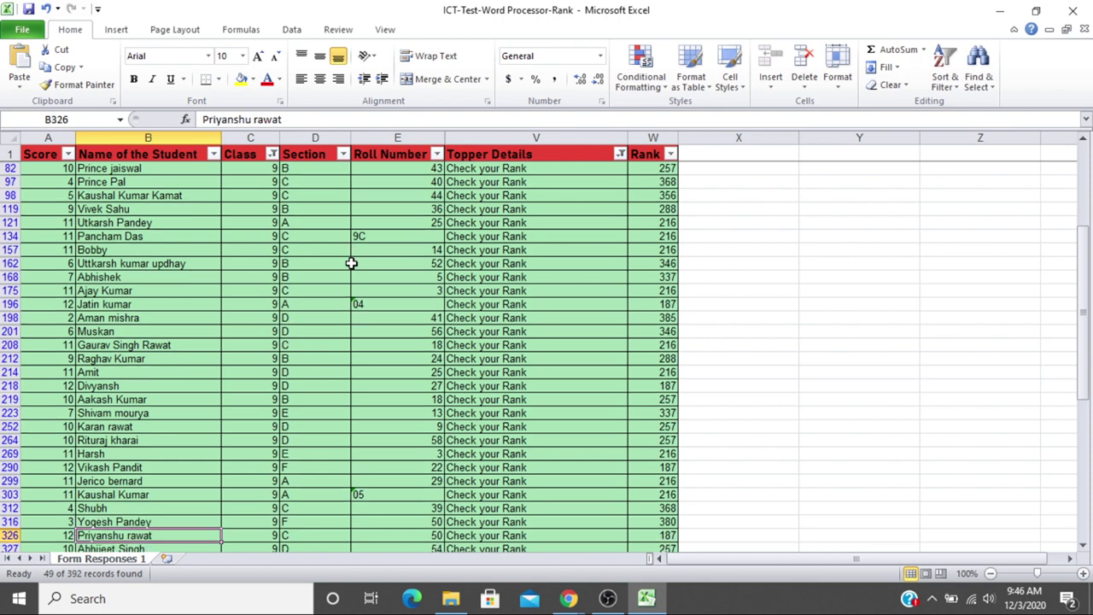
key(Down)
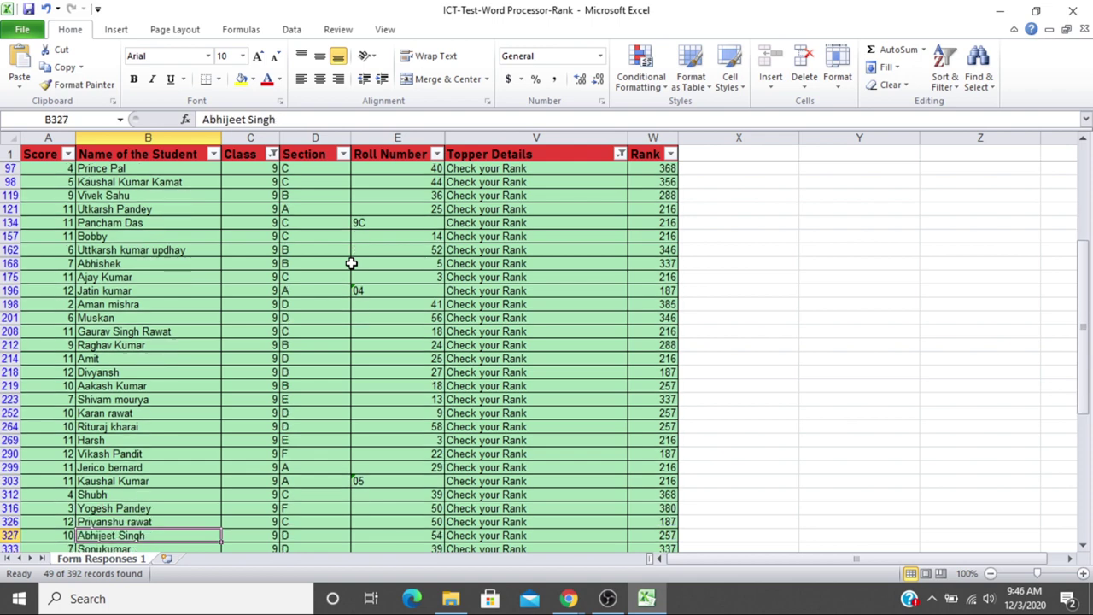
key(Down)
key(Down)
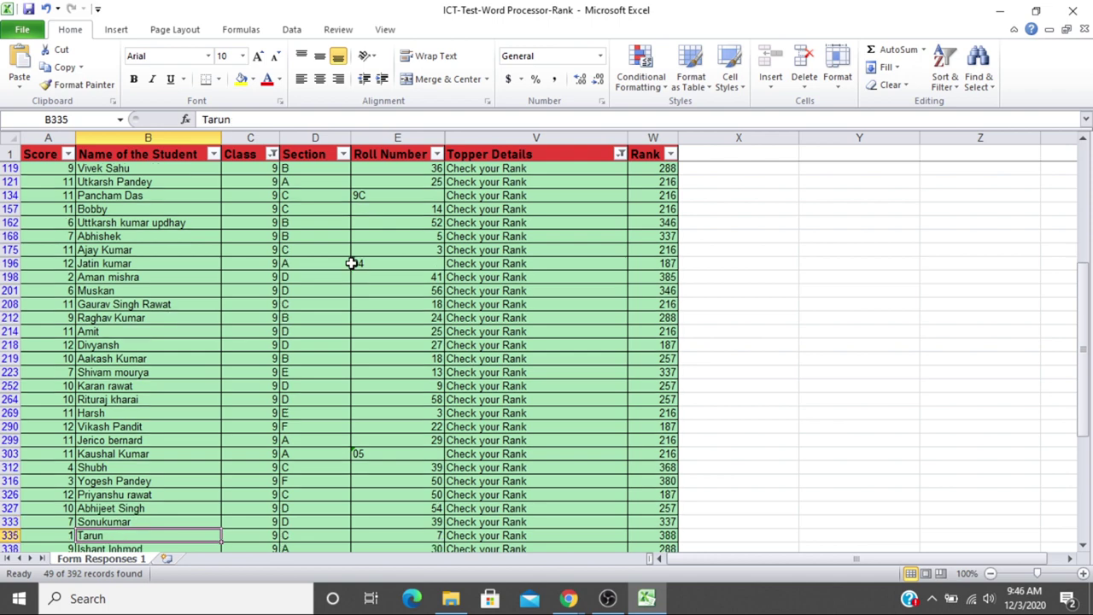
key(Down)
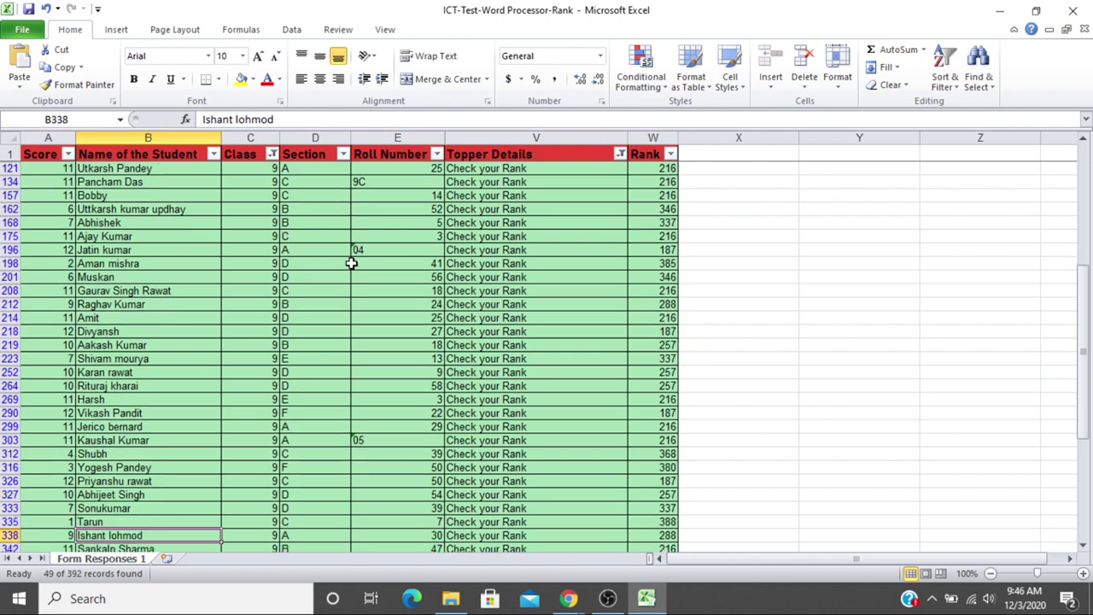
key(Down)
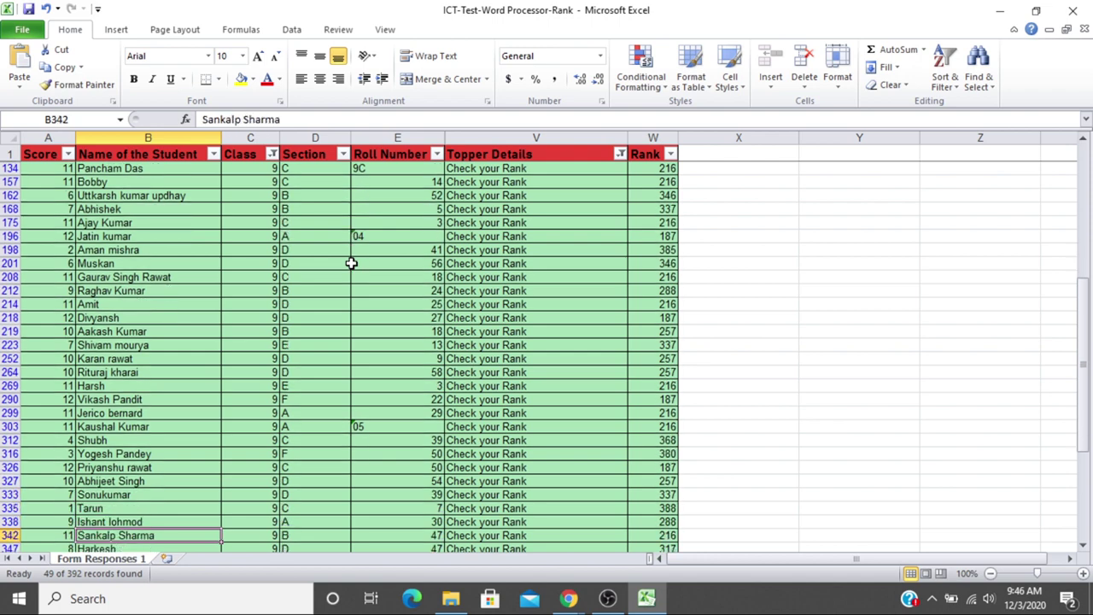
key(Down)
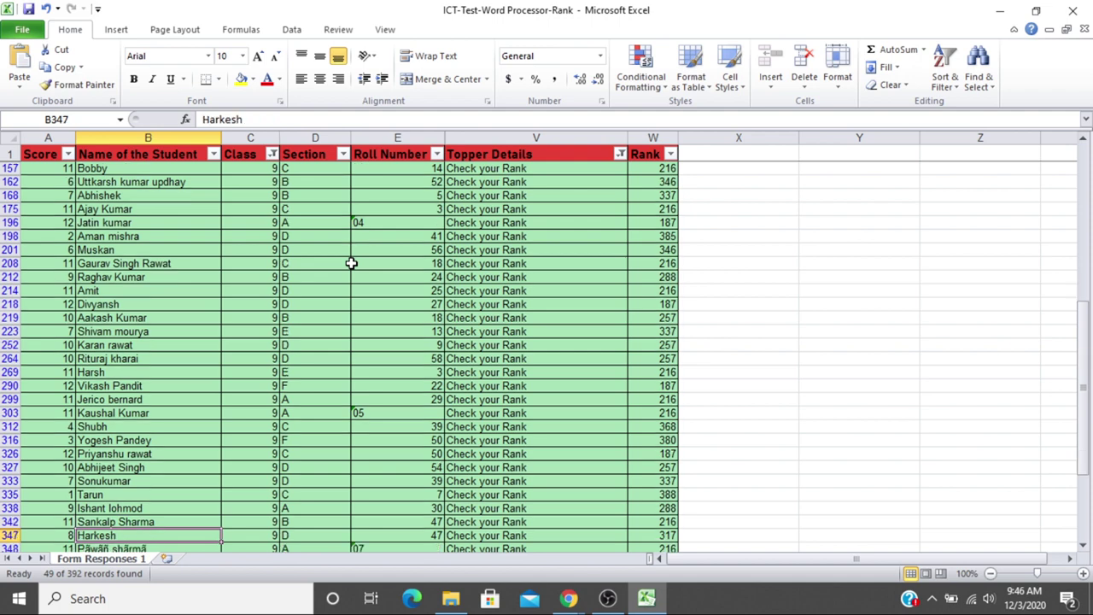
key(Down)
key(Down)
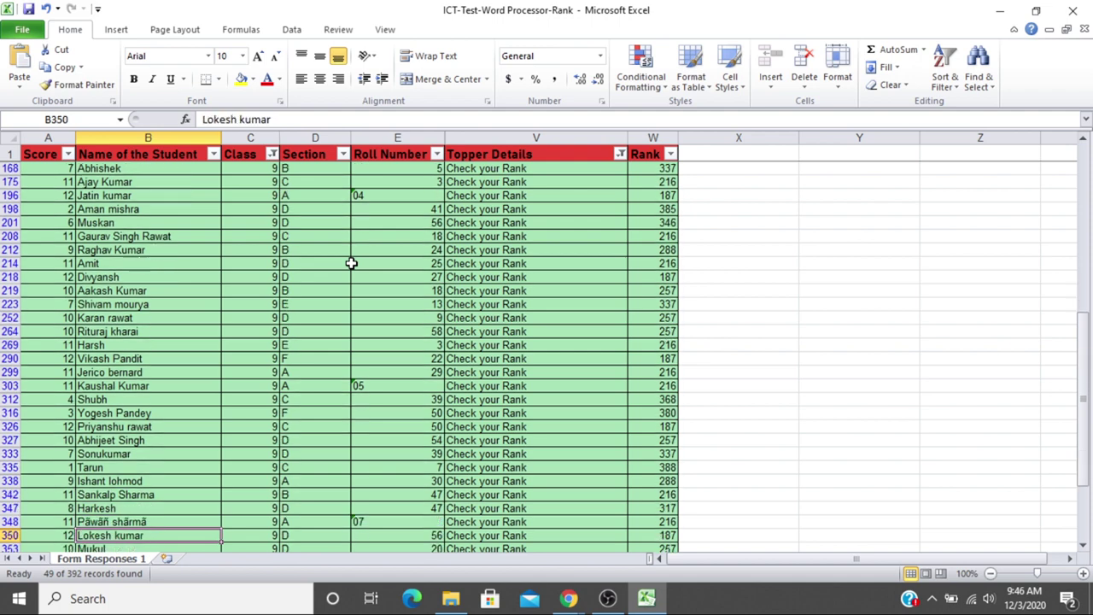
key(Down)
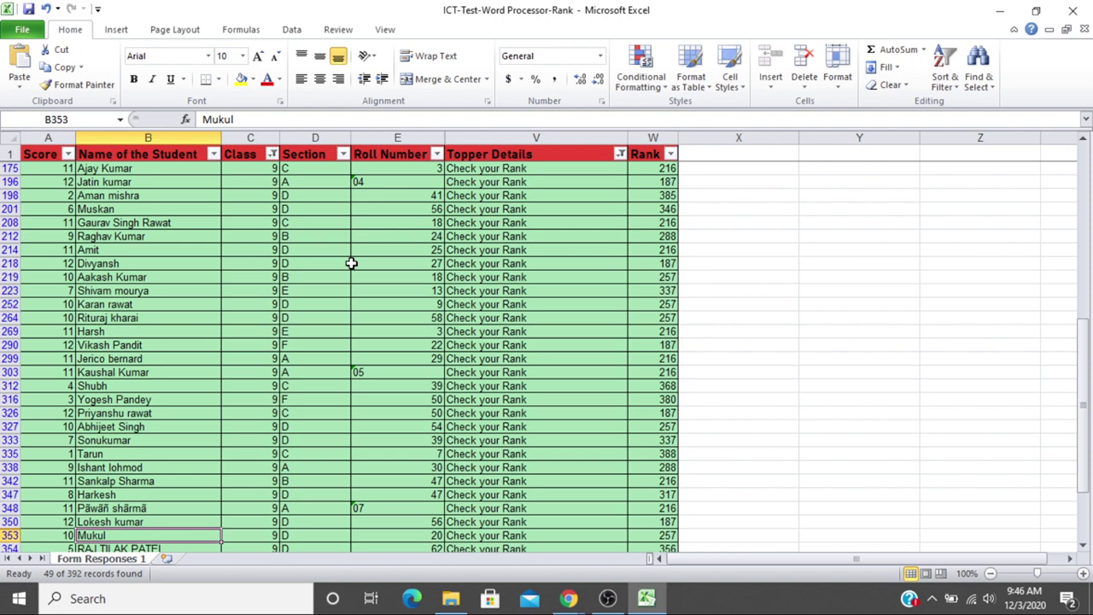
key(Down)
key(Down)
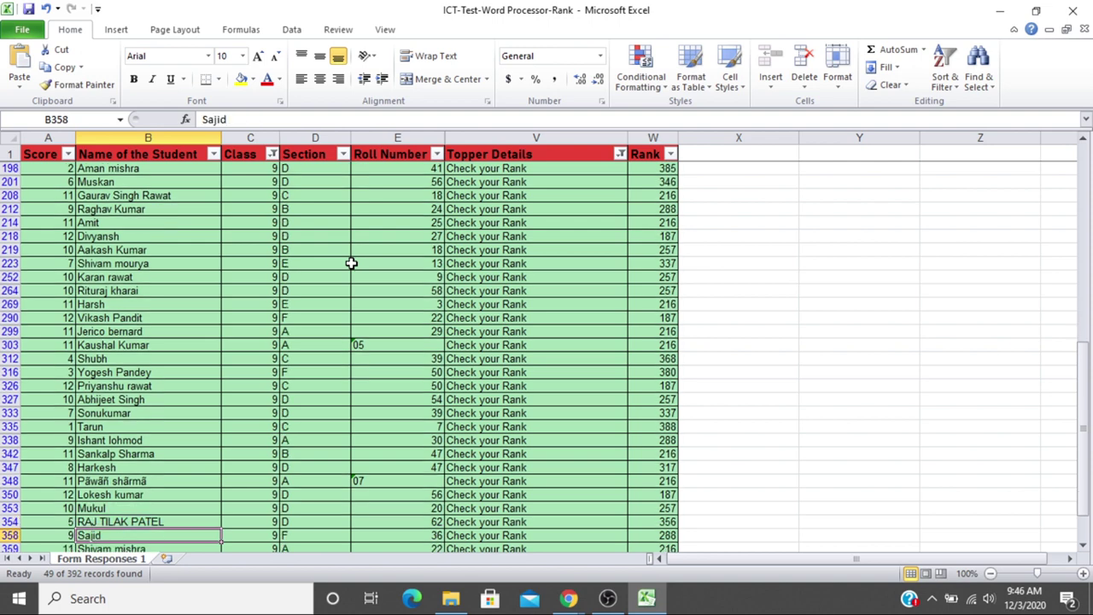
key(Down)
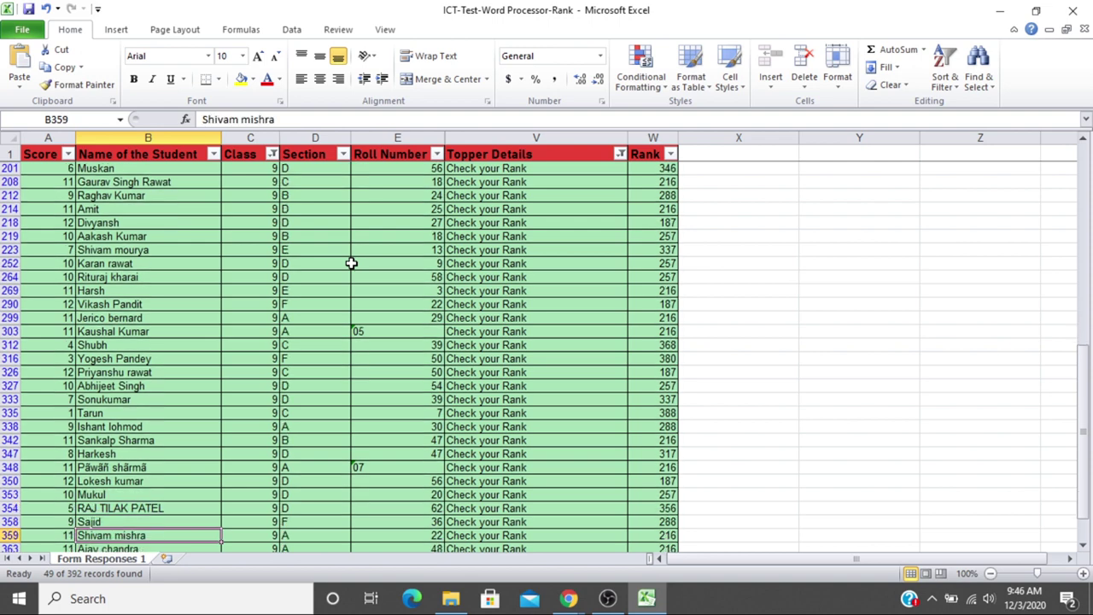
key(Down)
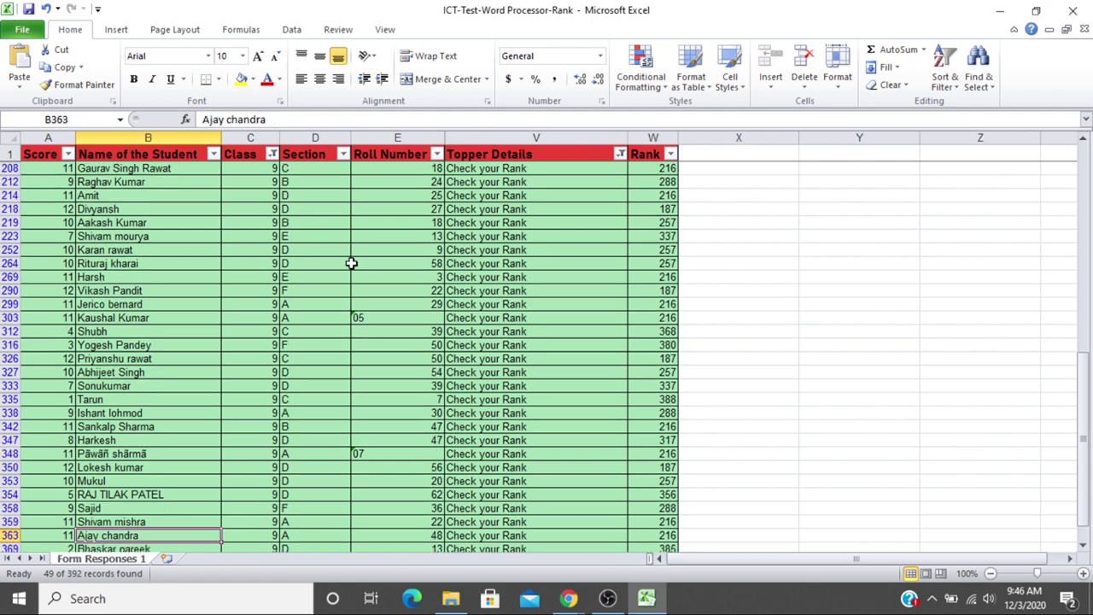
key(Down)
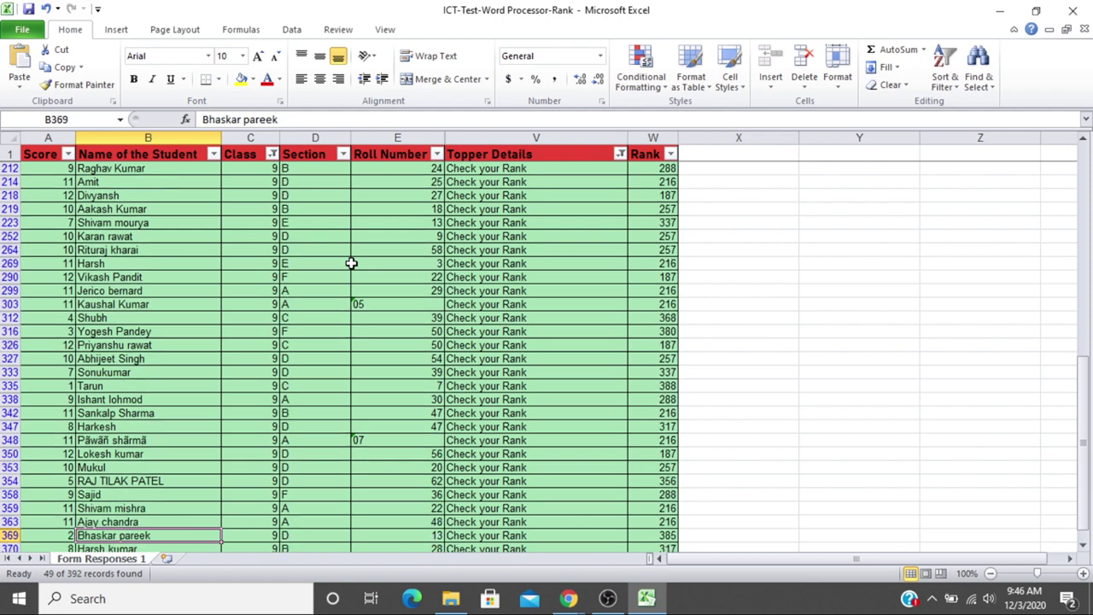
- Continue down the Name of the Student column to the last Class 9 "Check your Rank" record, B375
key(Down)
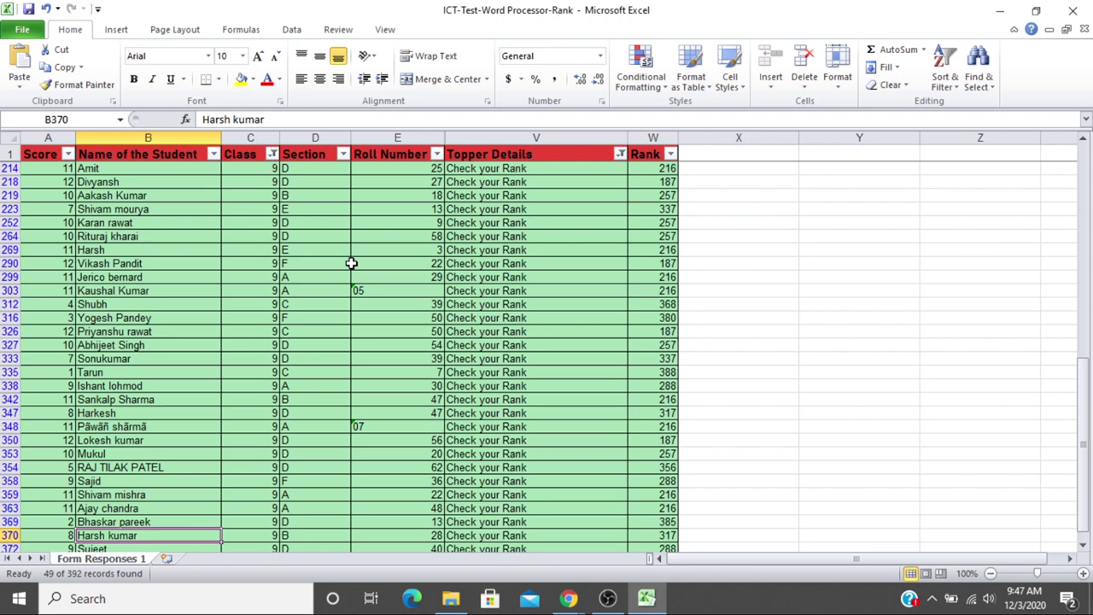
key(Down)
key(Down)
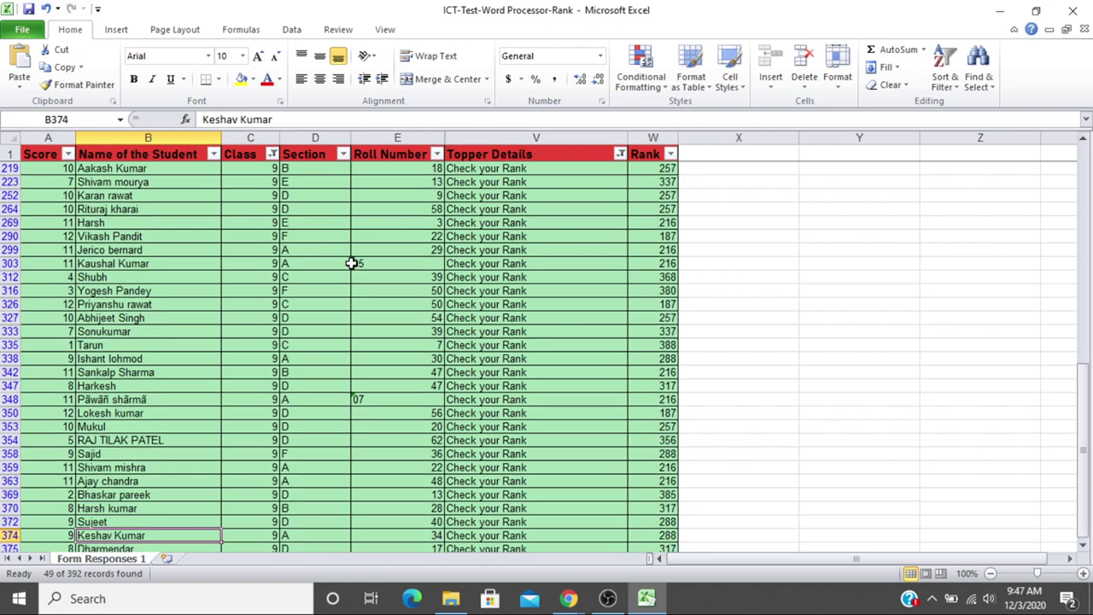
key(Down)
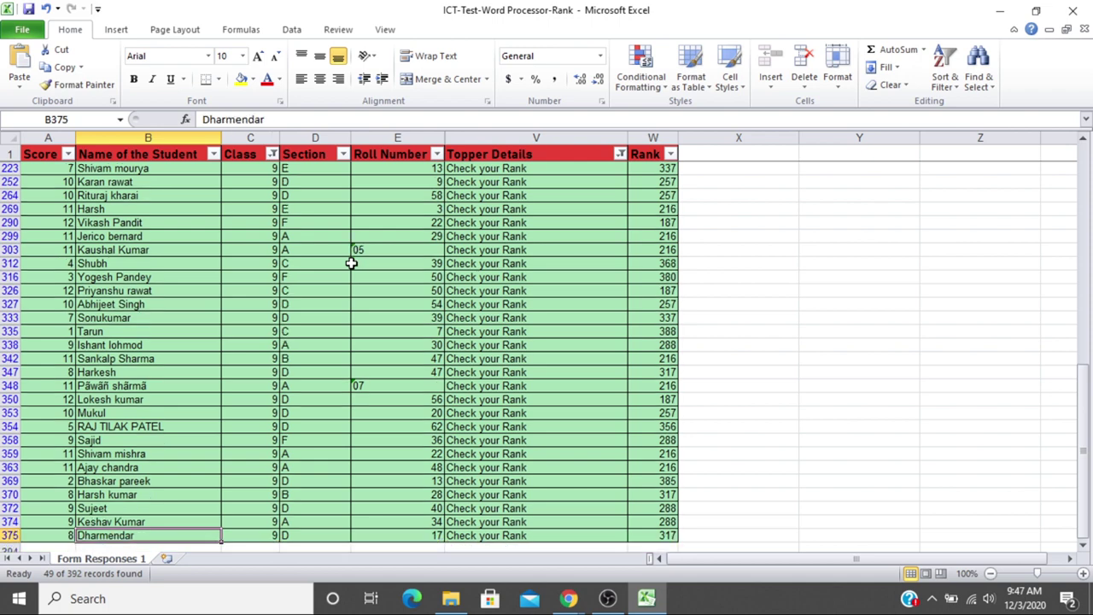
- Move across row 375 from the student's name to the Rank cell, W375
key(Right)
key(Right)
key(Right)
key(Right)
key(Right)
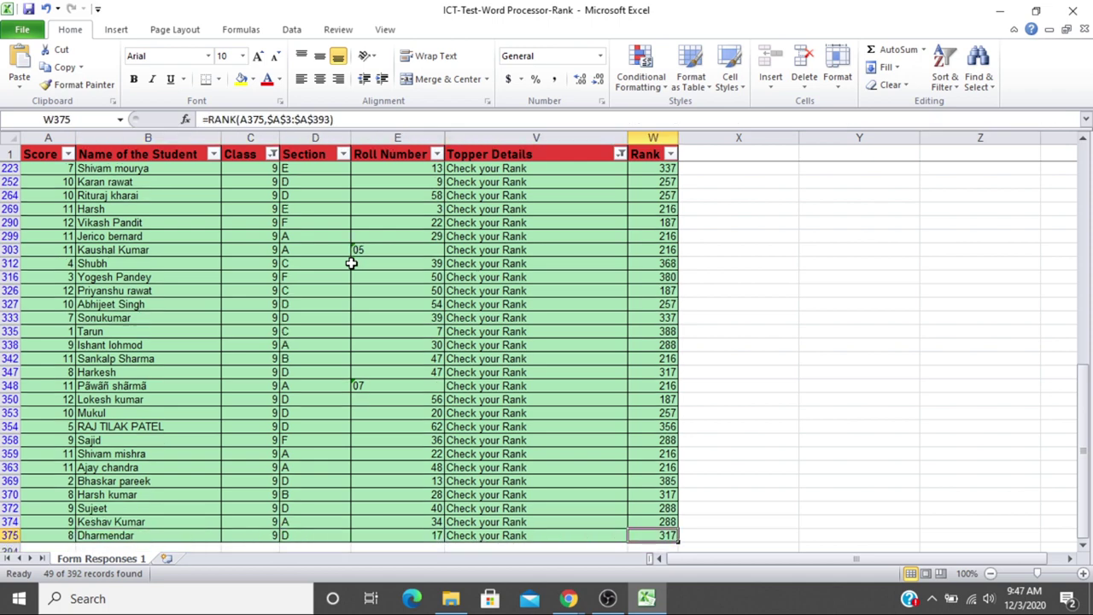
- Go up the Rank column through the Class 9 records to its header cell, W1
key(Up)
key(Up)
key(Up)
key(Up)
key(Up)
key(Up)
key(Up)
key(Up)
key(Up)
key(Up)
key(Up)
key(Up)
key(Up)
key(Up)
key(Up)
key(Up)
key(Up)
key(Up)
key(Up)
key(Up)
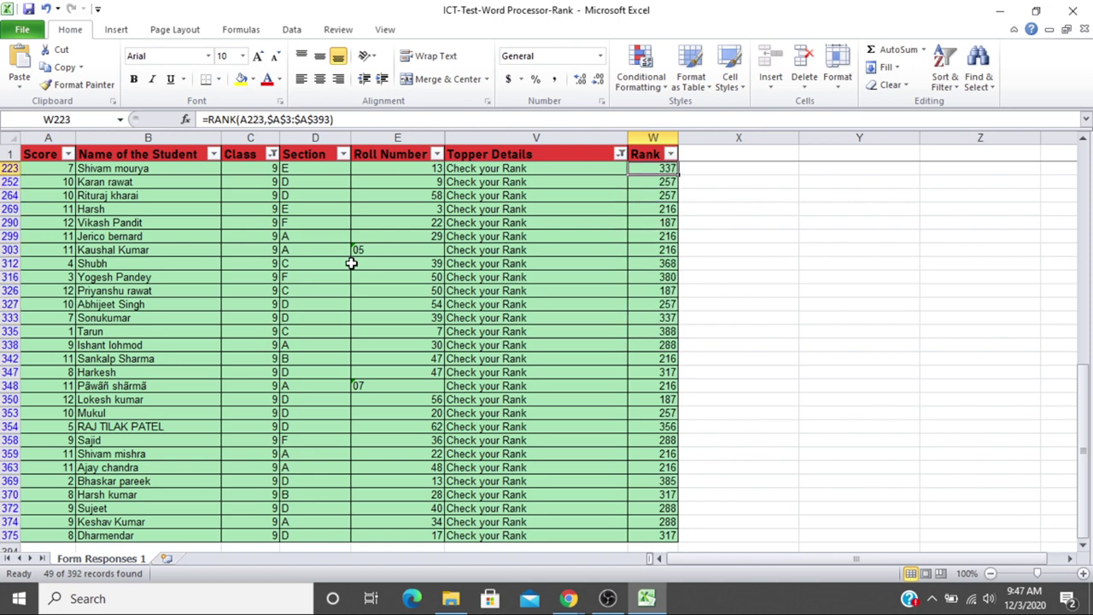
key(Up)
key(Up)
key(Up)
key(Up)
key(Up)
key(Up)
key(Up)
key(Up)
key(Up)
key(Up)
key(Up)
key(Up)
key(Up)
key(Up)
key(Up)
key(Up)
key(Up)
key(Up)
key(Up)
key(Up)
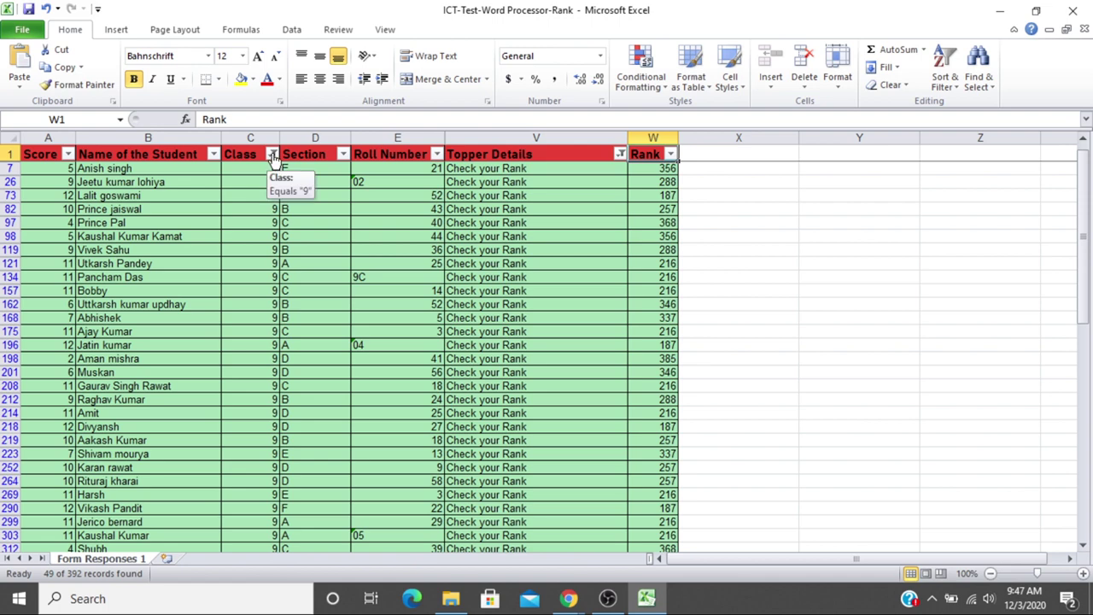
click(619, 154)
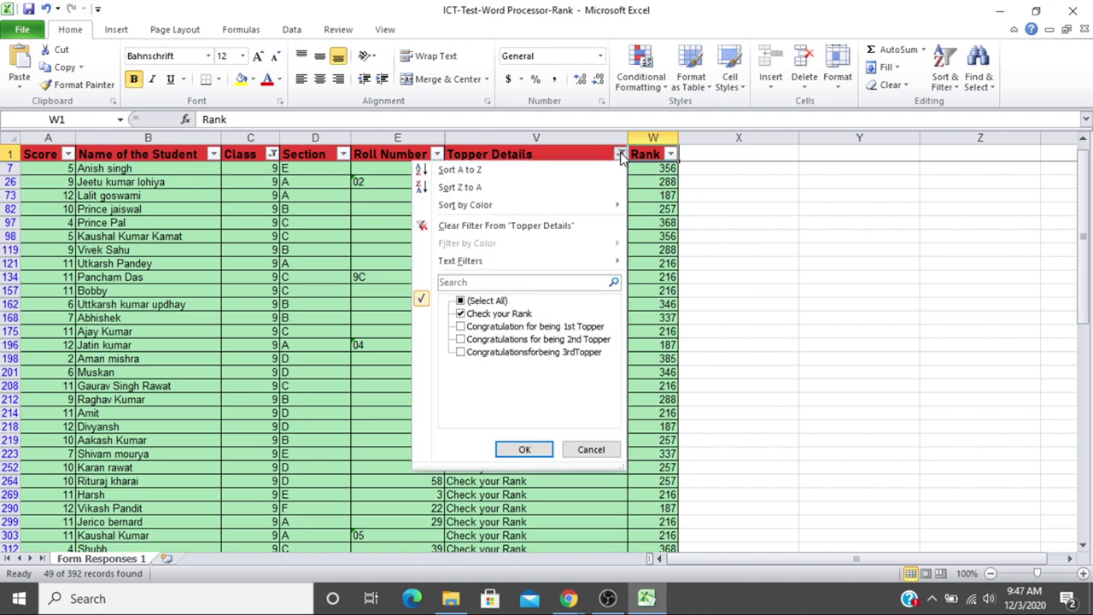
click(461, 314)
click(384, 298)
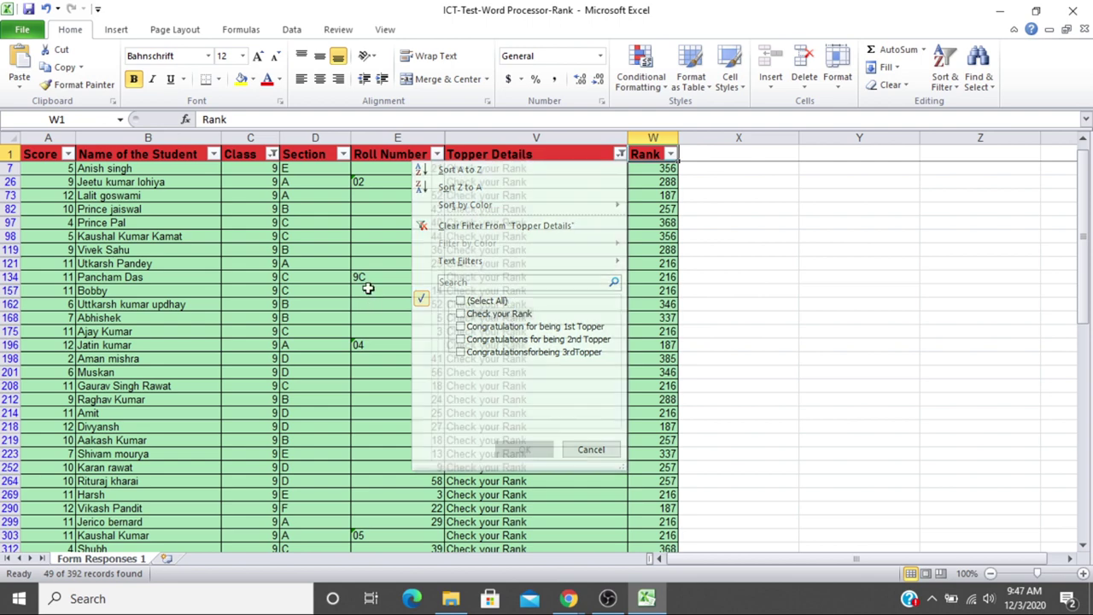
- Change the Class filter from Class 9 to show only Class 8 students
click(272, 154)
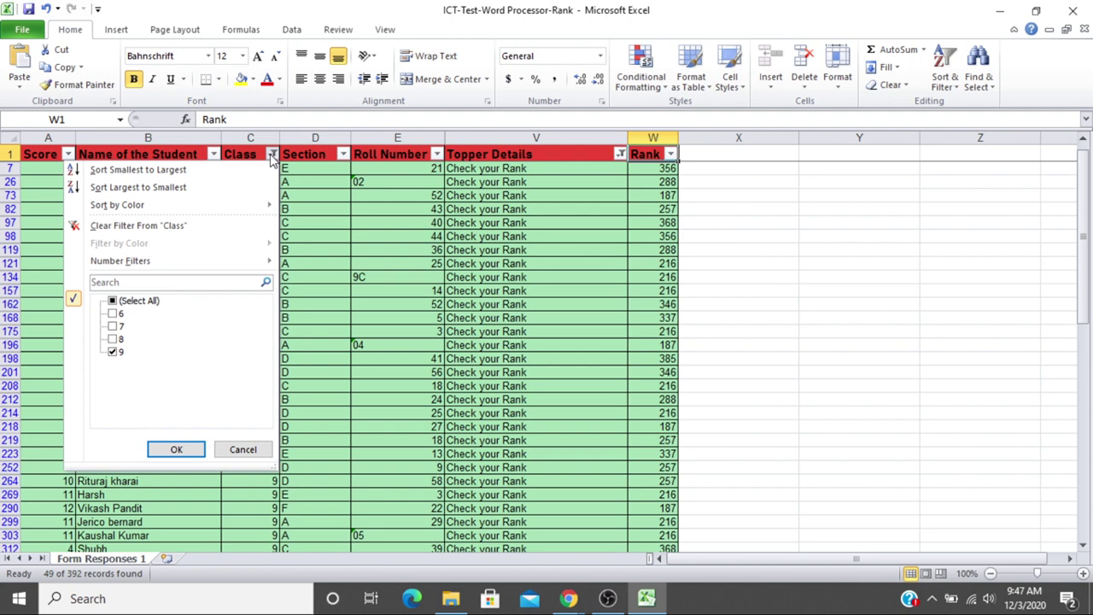
click(113, 351)
click(114, 340)
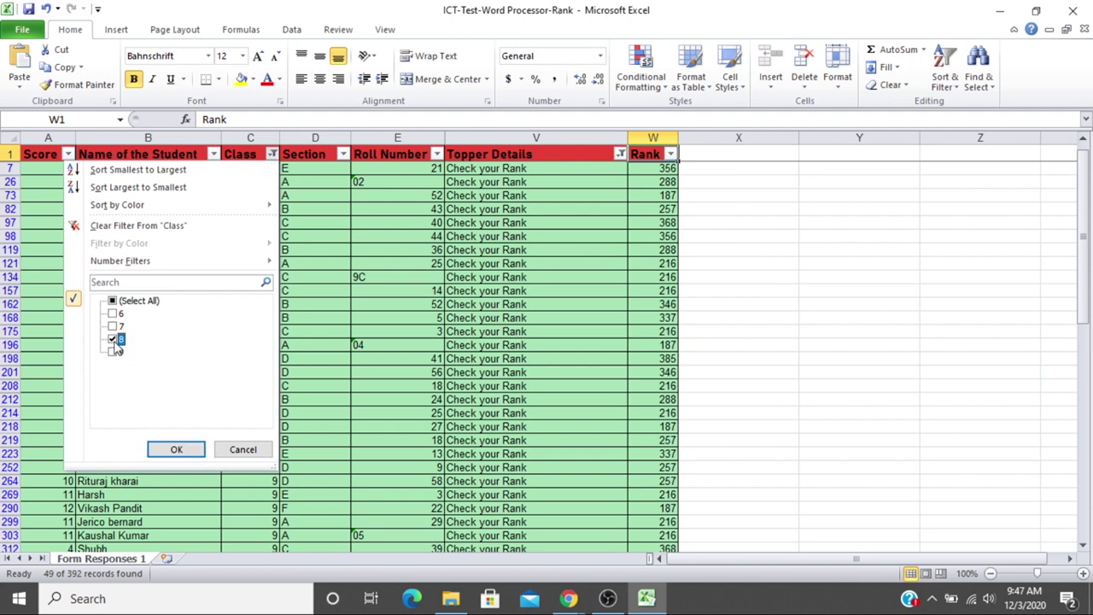
click(174, 448)
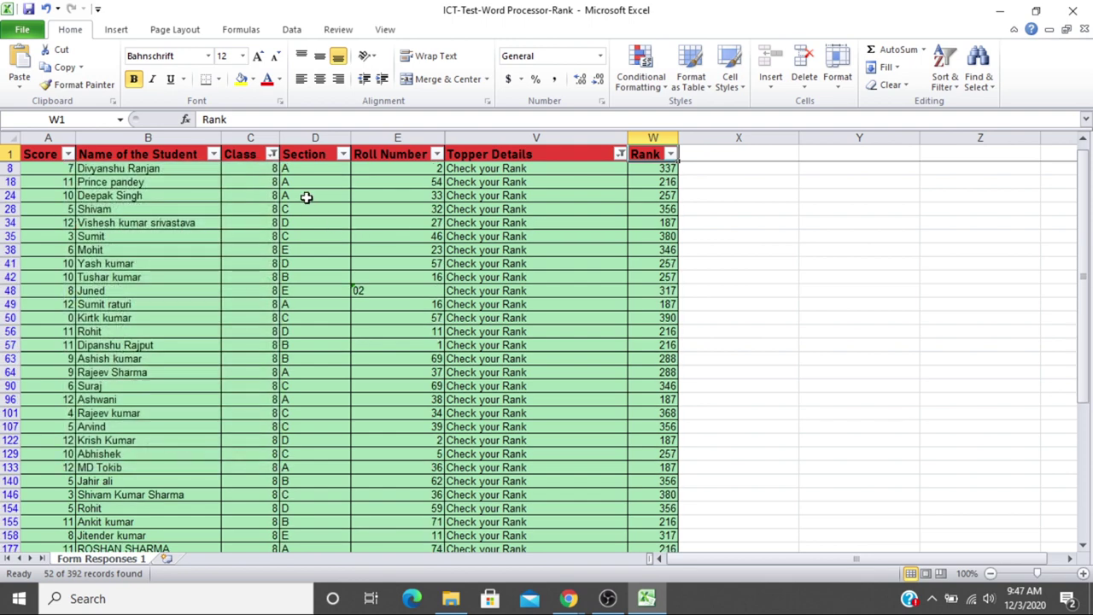
- Go to the Score header, A1, and move across row 1 to the Class header, C1
click(306, 198)
key(ctrl+Home)
key(Up)
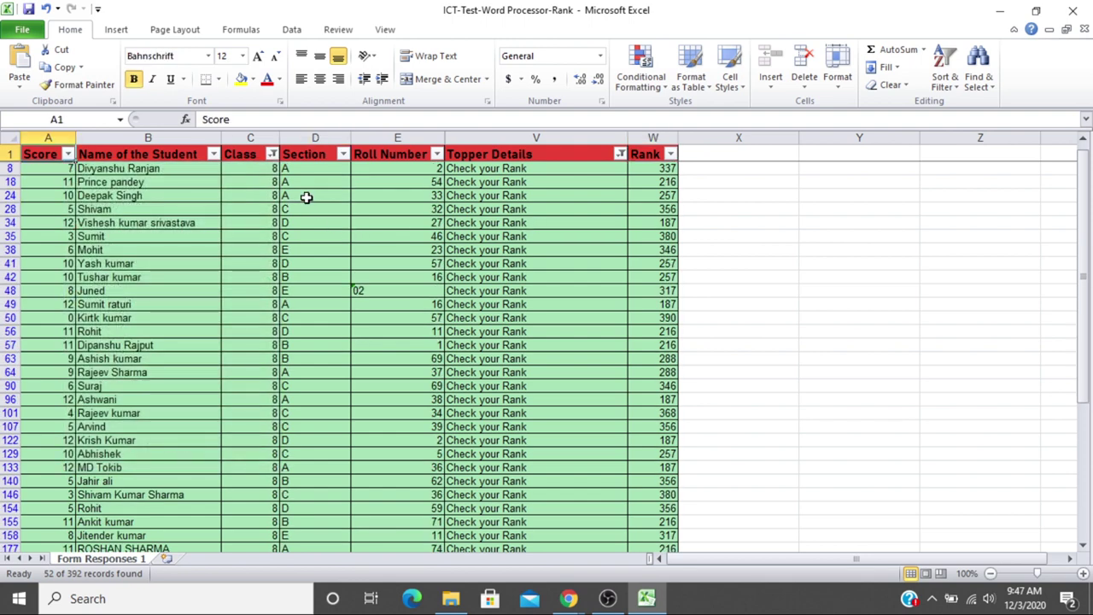
key(Right)
key(Left)
key(Right)
key(Right)
- Move down the Class column from C1 through the Class 8 "Check your Rank" records, past the last one in row 390
key(Down)
key(Down)
key(Down)
key(Down)
key(Down)
key(Down)
key(Down)
key(Down)
key(Down)
key(Down)
key(Down)
key(Down)
key(Down)
key(Down)
key(Down)
key(Down)
key(Down)
key(Down)
key(Down)
key(Down)
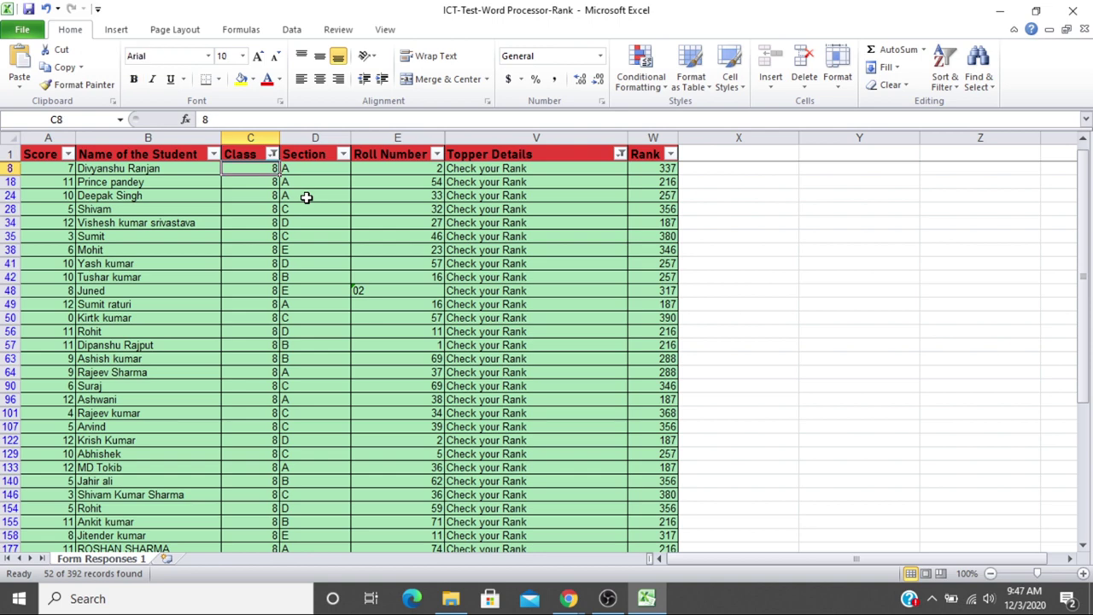
key(Down)
key(Down)
key(Down)
key(Down)
key(Down)
key(Down)
key(Down)
key(Down)
key(Down)
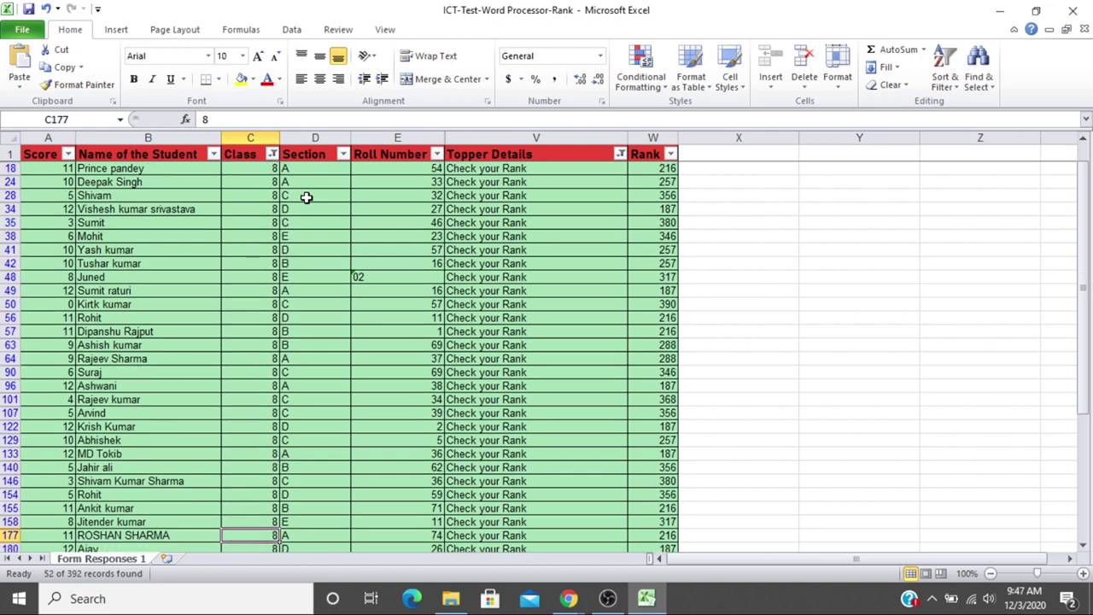
key(Down)
key(Down)
key(Down)
key(Down)
key(Down)
key(Down)
key(Down)
key(Down)
key(Down)
key(Down)
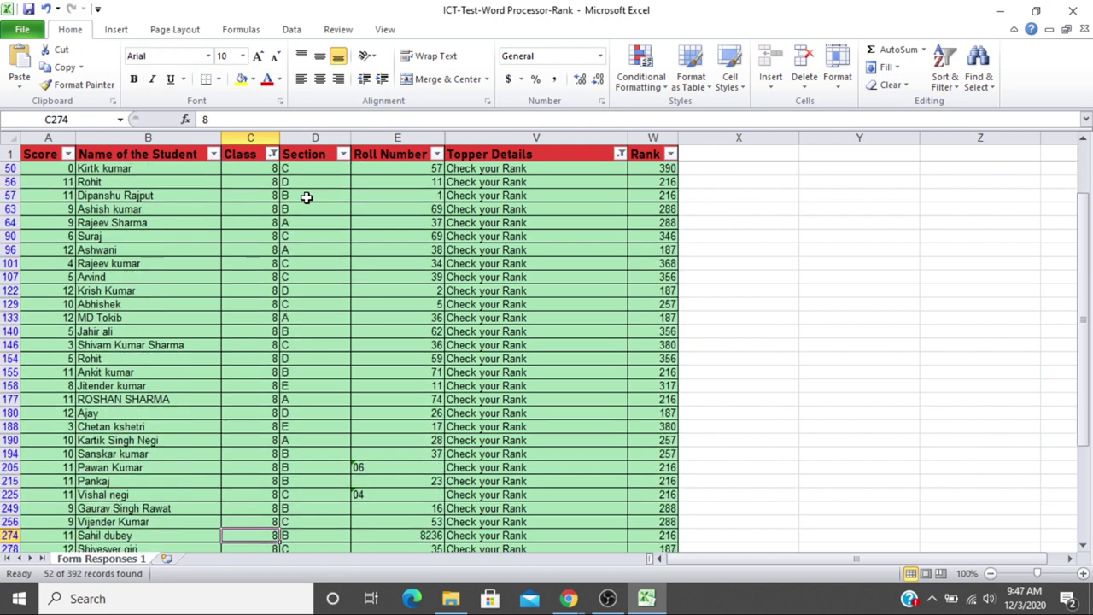
key(Down)
key(Down)
key(Down)
key(Down)
key(Down)
key(Down)
key(Down)
key(Down)
key(Down)
key(Down)
key(Down)
key(Down)
key(Down)
key(Down)
key(Down)
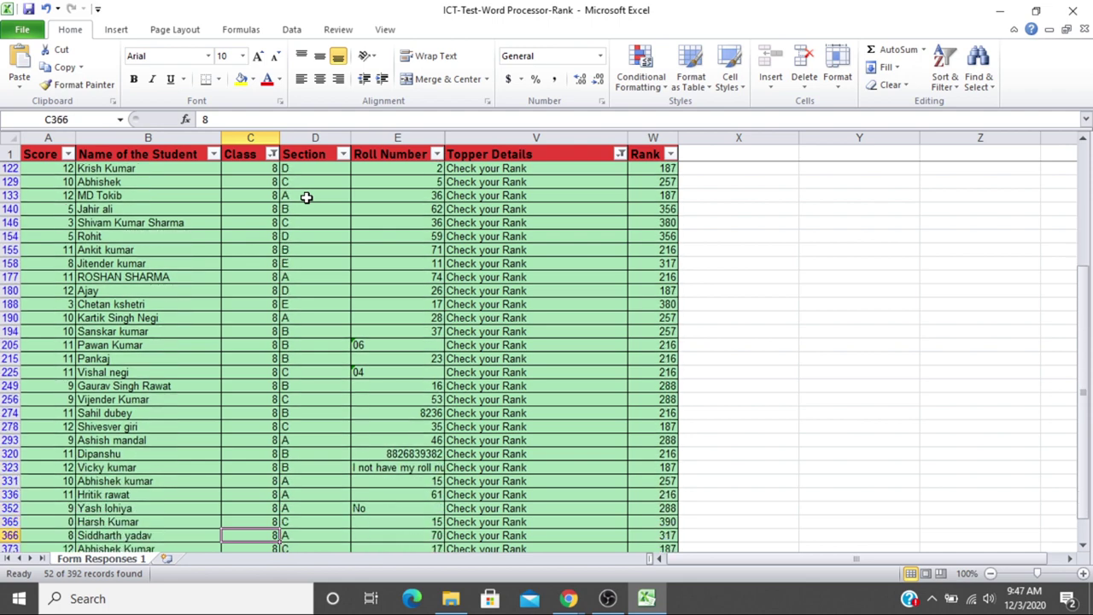
- Go back up the Class column to its header, C1, and stop on the first Class 8 record, C8
key(Up)
key(Up)
key(Up)
key(Up)
key(Up)
key(Up)
key(Up)
key(Up)
key(Up)
key(Up)
key(Up)
key(Up)
key(Up)
key(Up)
key(Up)
key(Up)
key(Up)
key(Up)
key(Up)
key(Up)
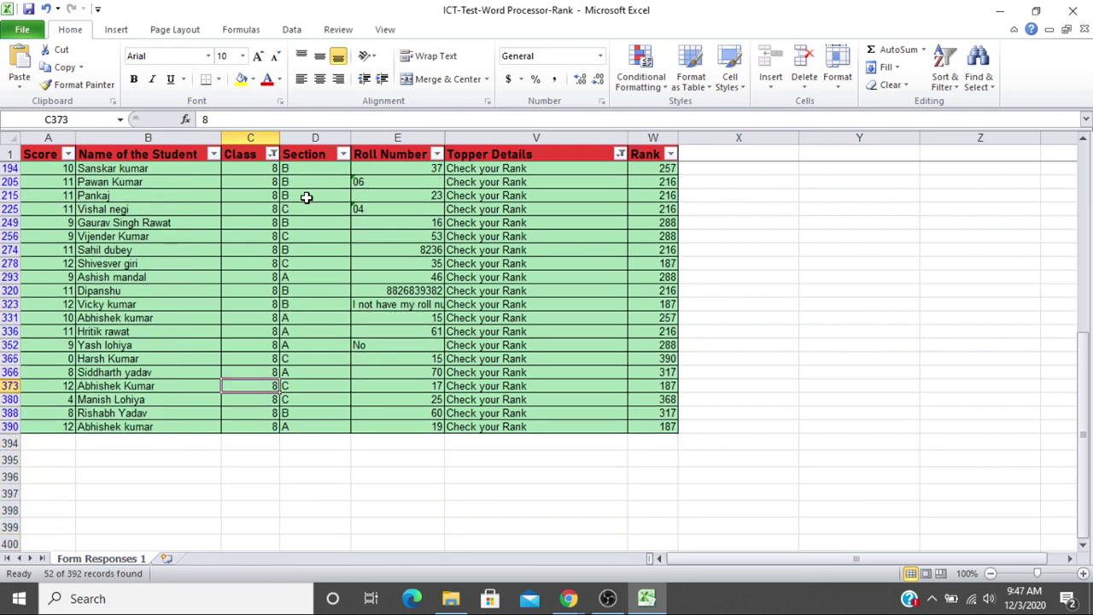
key(Up)
key(Up)
key(Up)
key(Up)
key(Up)
key(Up)
key(Up)
key(Up)
key(Up)
key(Up)
key(Up)
key(Up)
key(Up)
key(Up)
key(Up)
key(Up)
key(Up)
key(Up)
key(Up)
key(Up)
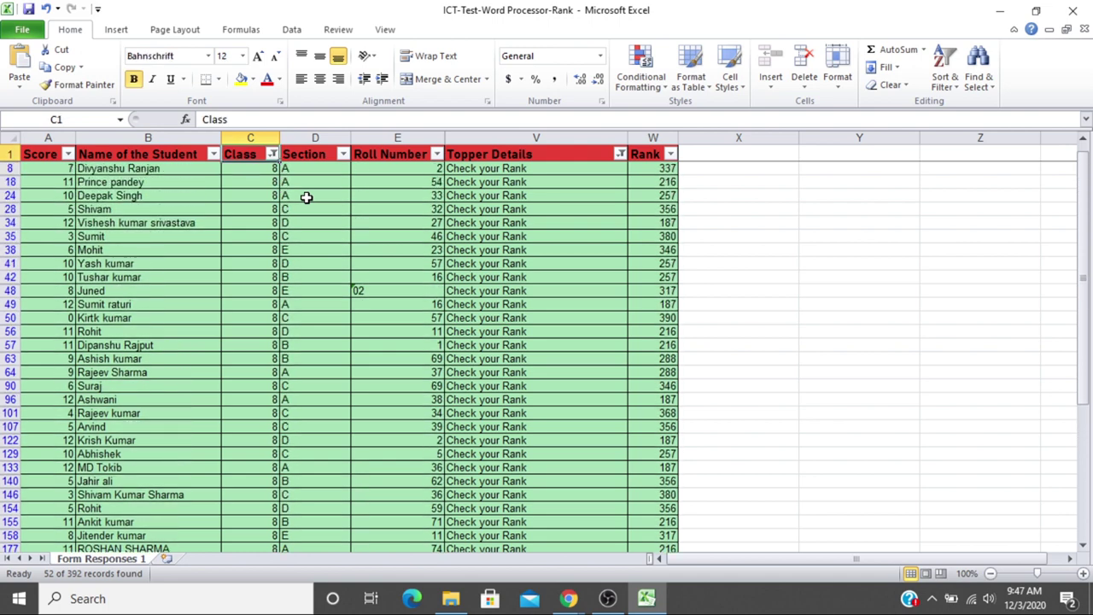
key(Down)
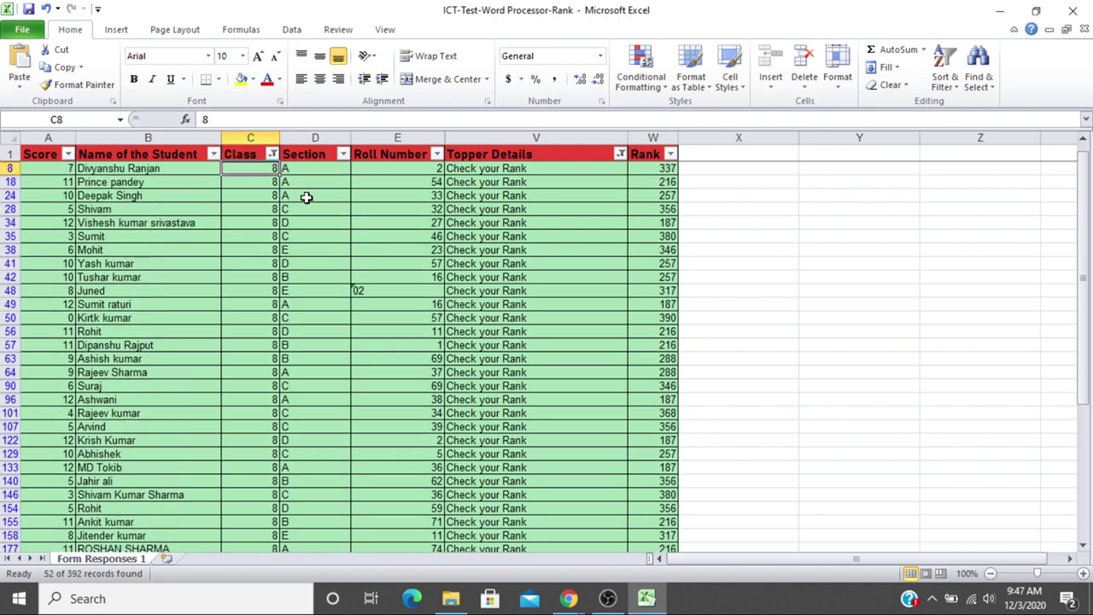
- Review the Class 8 "Check your Rank" records down the Class column from C8 to C395, and return to the first record, A8
key(Down)
key(Down)
key(Down)
key(Down)
key(Down)
key(Down)
key(Down)
key(Down)
key(Down)
key(Down)
key(Down)
key(Down)
key(Down)
key(Down)
key(Down)
key(Down)
key(Down)
key(Down)
key(Down)
key(Down)
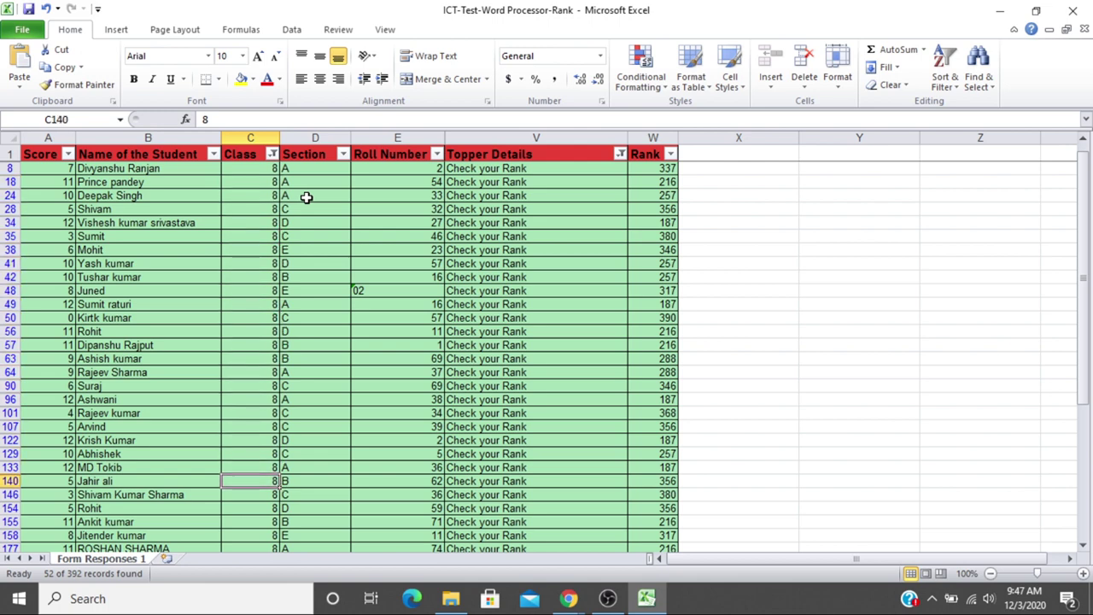
key(Down)
key(Down)
key(Down)
key(Down)
key(Down)
key(Down)
key(Down)
key(Down)
key(Down)
key(Down)
key(Down)
key(Down)
key(Down)
key(Down)
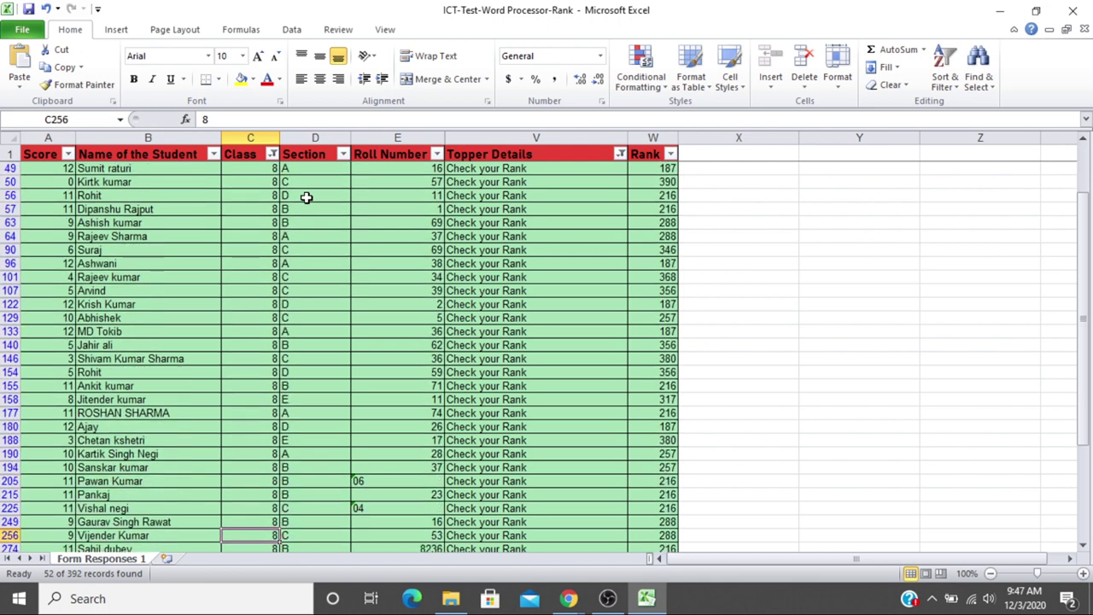
key(Down)
key(Down)
key(Down)
key(Down)
key(Down)
key(Down)
key(Down)
key(Down)
key(Down)
key(Down)
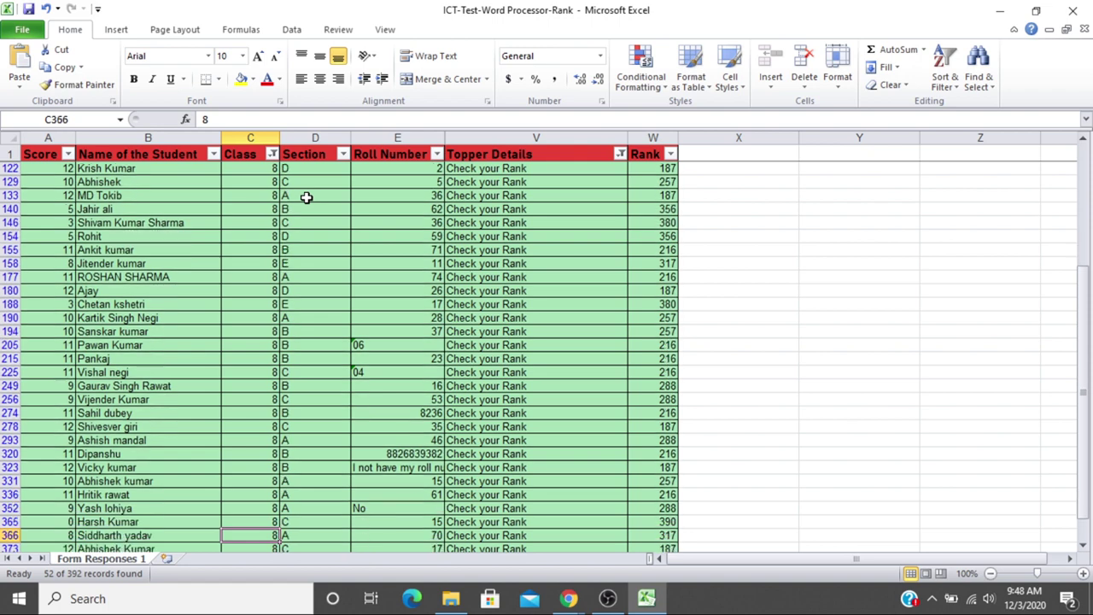
key(Down)
key(Down)
key(Down)
key(Down)
key(Down)
key(Down)
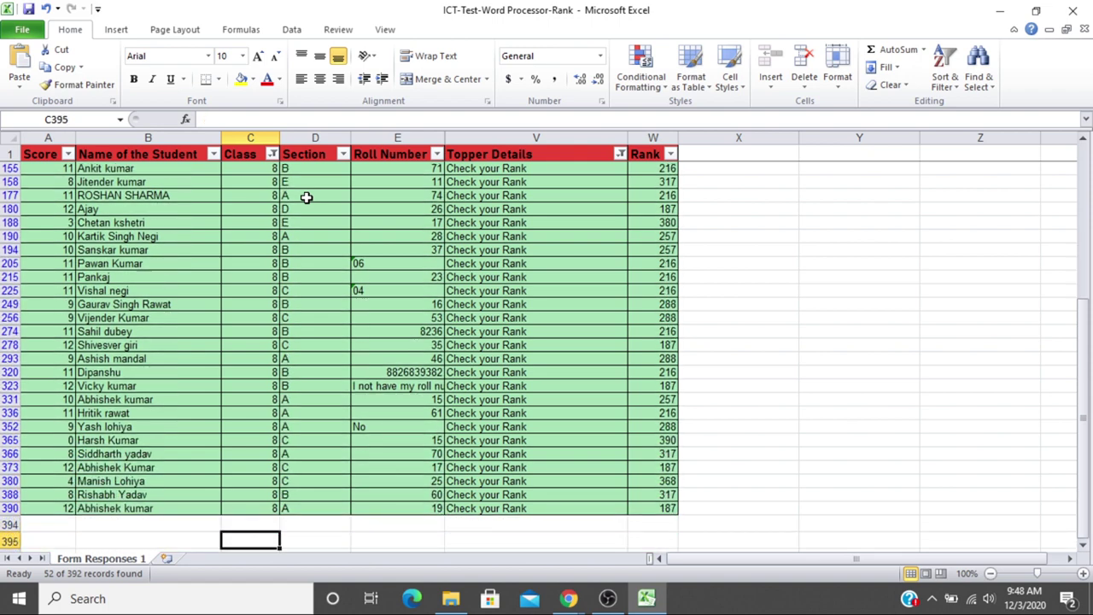
key(ctrl+Home)
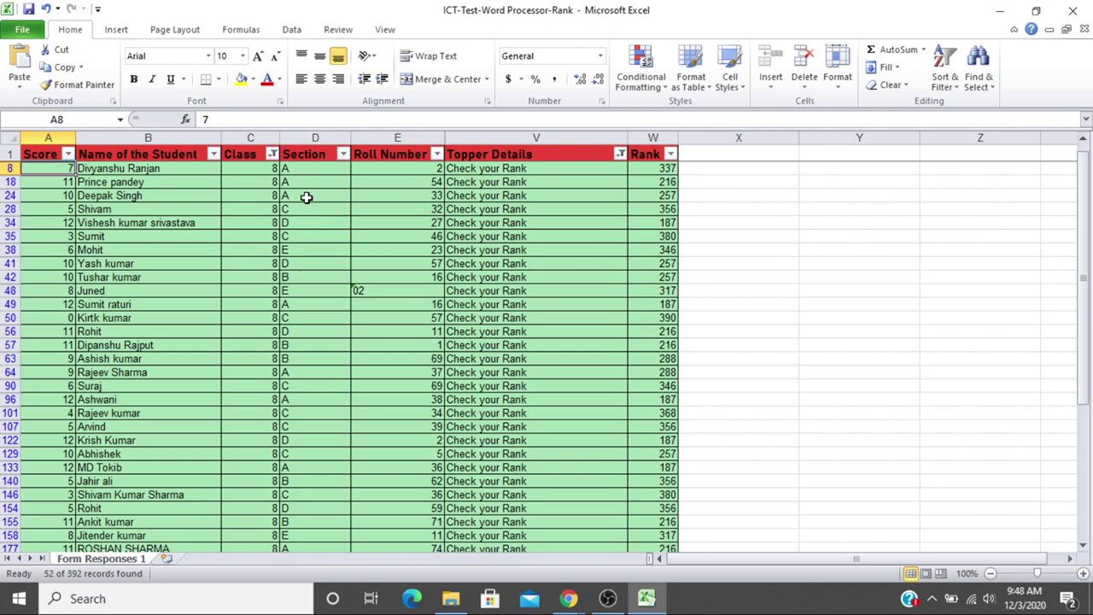
- Change the Class filter from Class 8 to show only Class 7 students
click(272, 155)
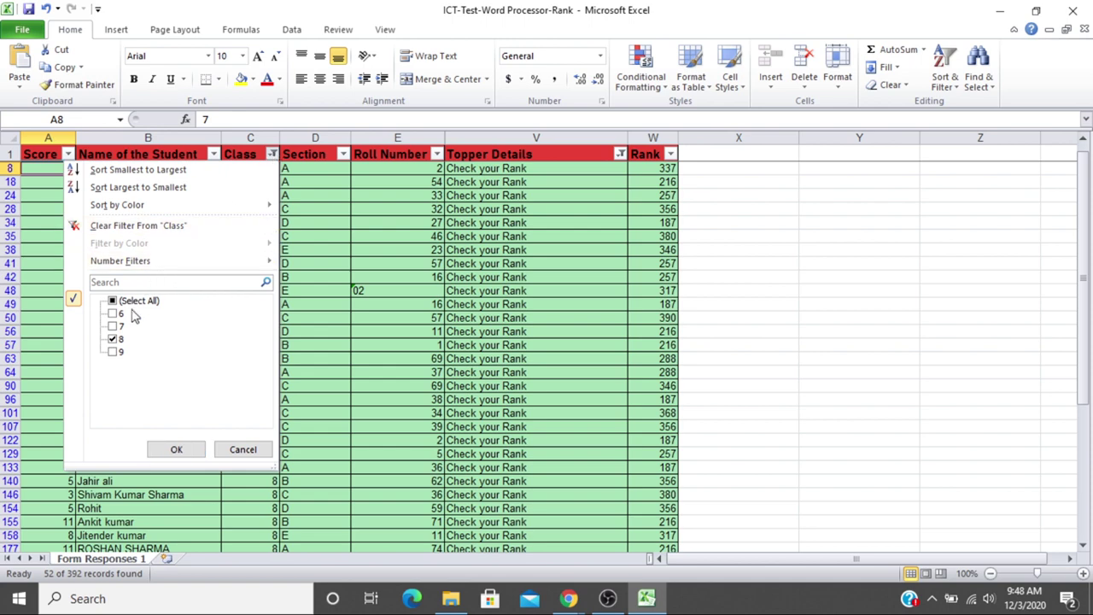
click(113, 339)
click(113, 327)
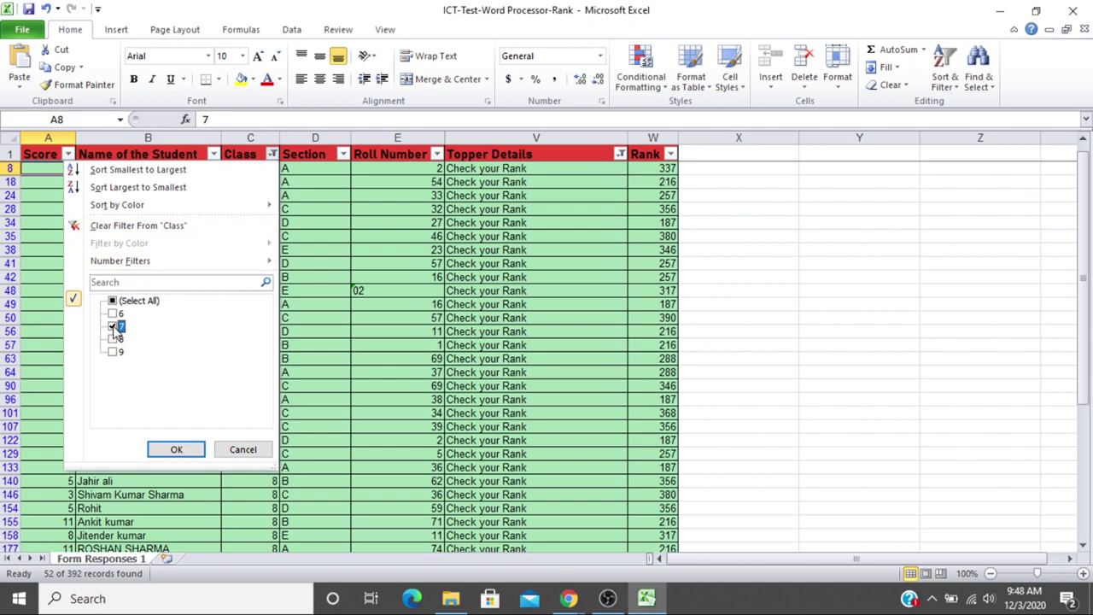
click(171, 450)
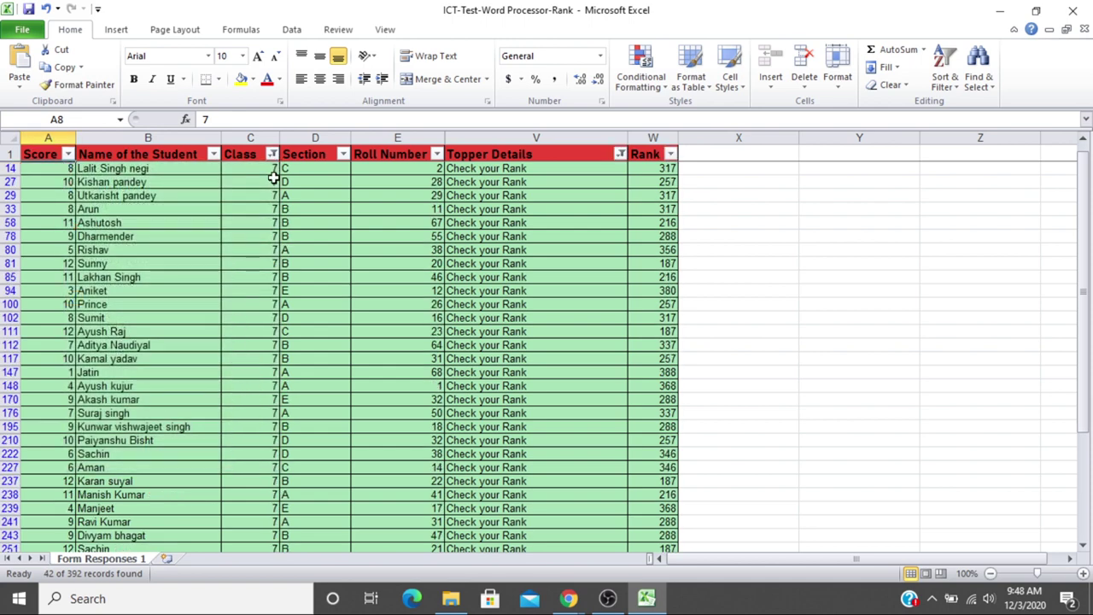
- Select the first Class 7 record in the Class column, C14, and move down the records to C148
click(270, 169)
key(Down)
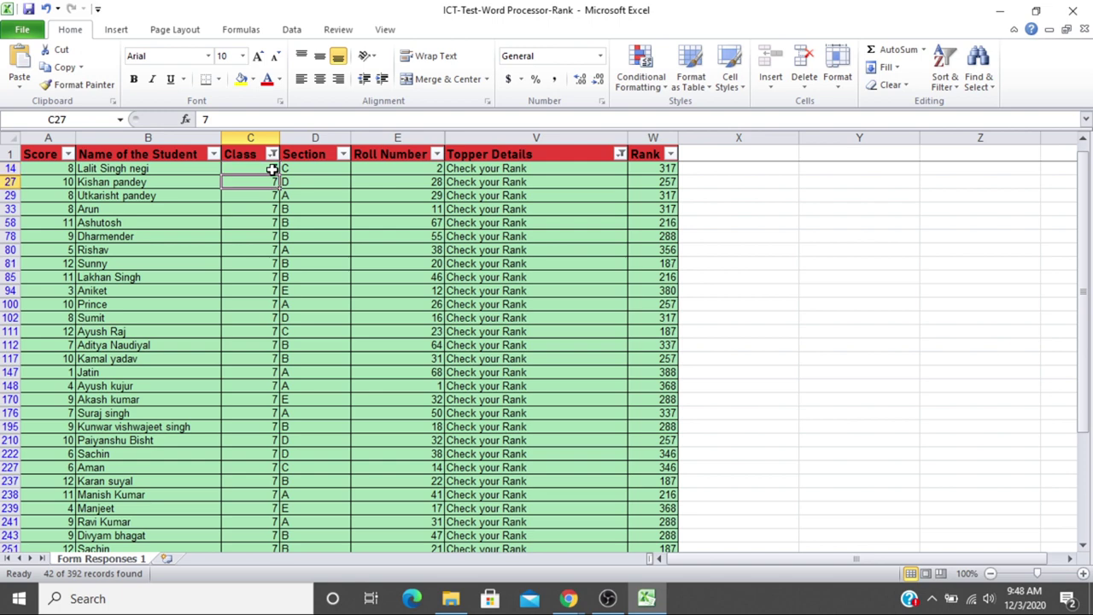
key(Up)
key(Down)
key(Down)
key(Down)
key(Down)
key(Down)
key(Down)
key(Down)
key(Down)
key(Down)
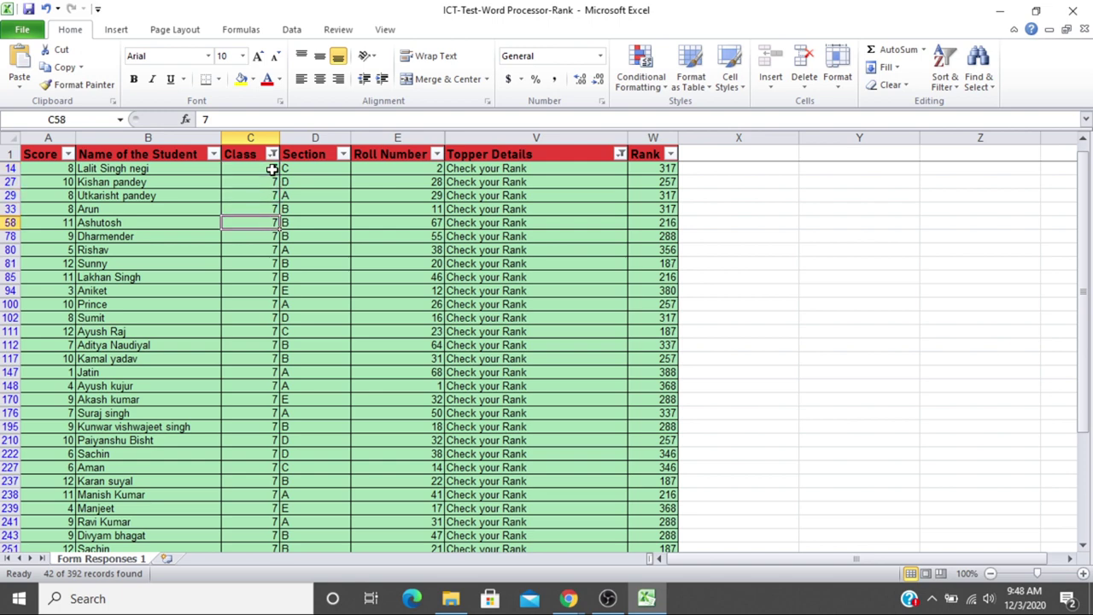
key(Down)
key(Down)
key(Down)
key(Down)
key(Down)
key(Down)
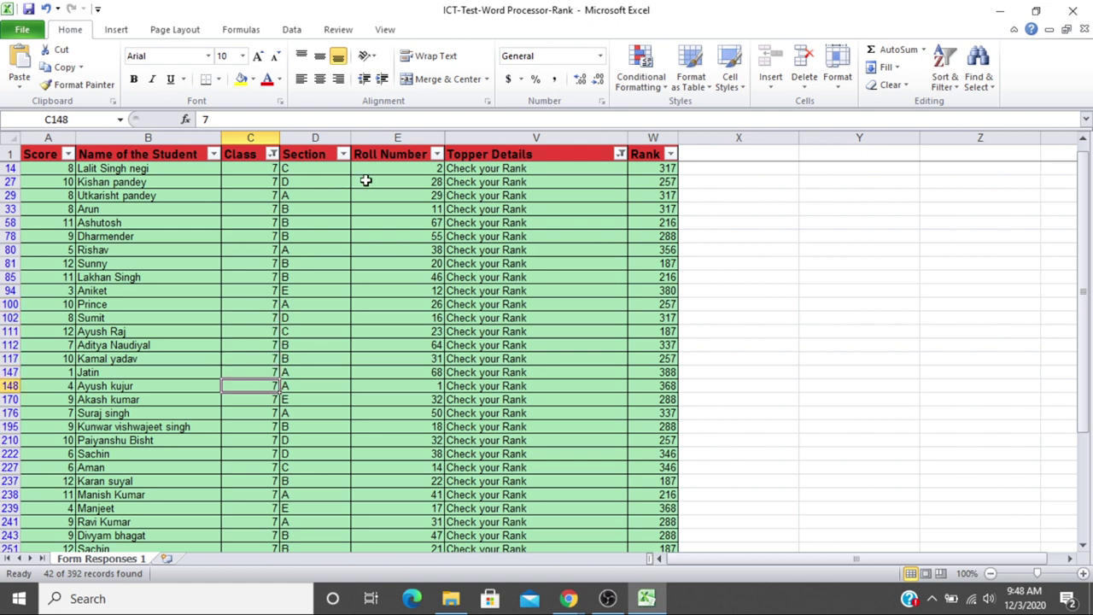
- Go to the Rank header, W1, and move back across the header row to the Class header, C1
click(651, 154)
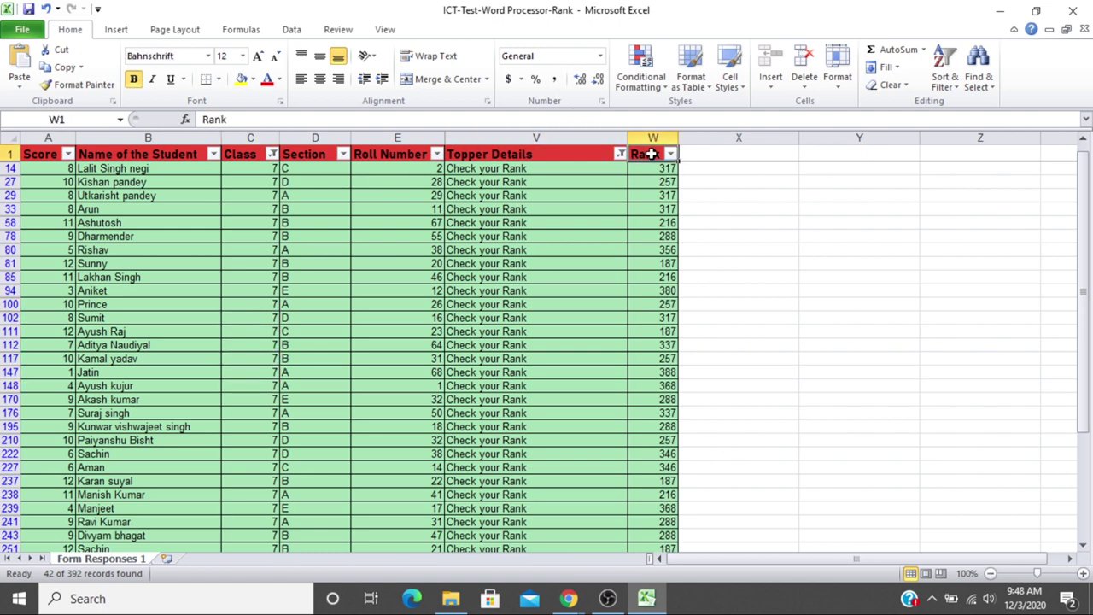
key(Left)
key(Left)
key(Left)
key(Left)
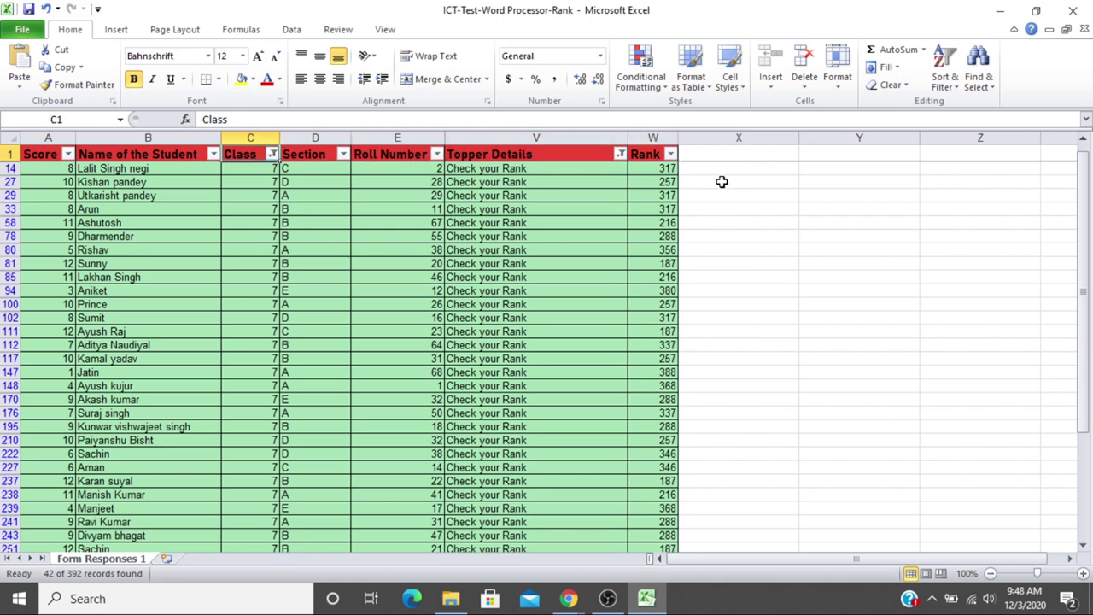
- Move down the Class column from its header, C1, through the Class 7 records to C102
key(Down)
key(Down)
key(Down)
key(Down)
key(Down)
key(Down)
key(Down)
key(Down)
key(Down)
key(Down)
key(Down)
key(Down)
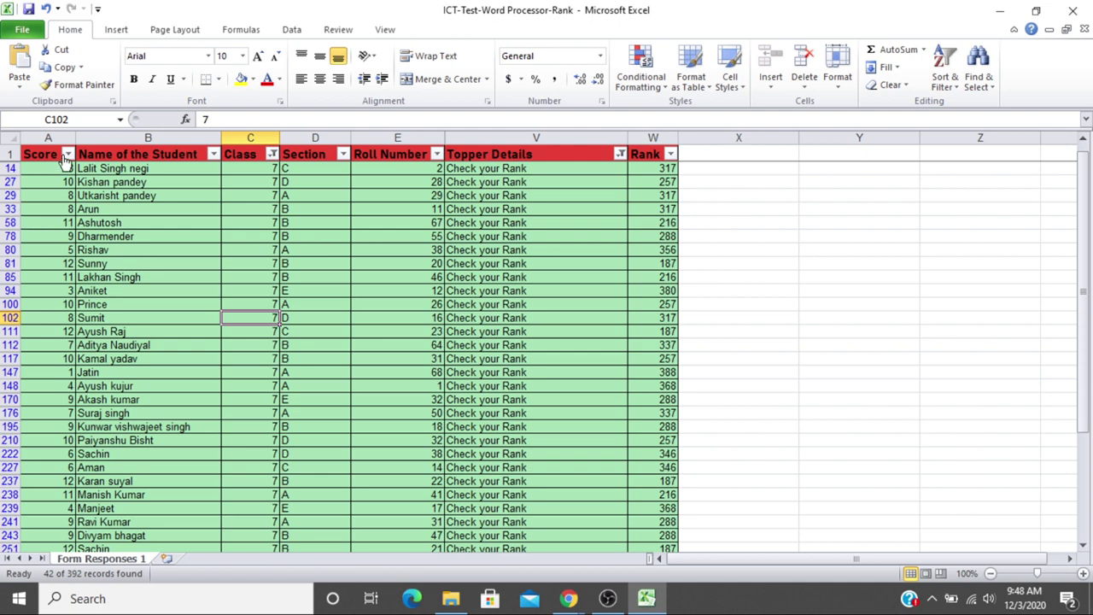
- Go to the Score header, A1, move across to the Class header and down to the first Class 7 record, C14
click(56, 154)
key(Right)
key(Right)
key(Down)
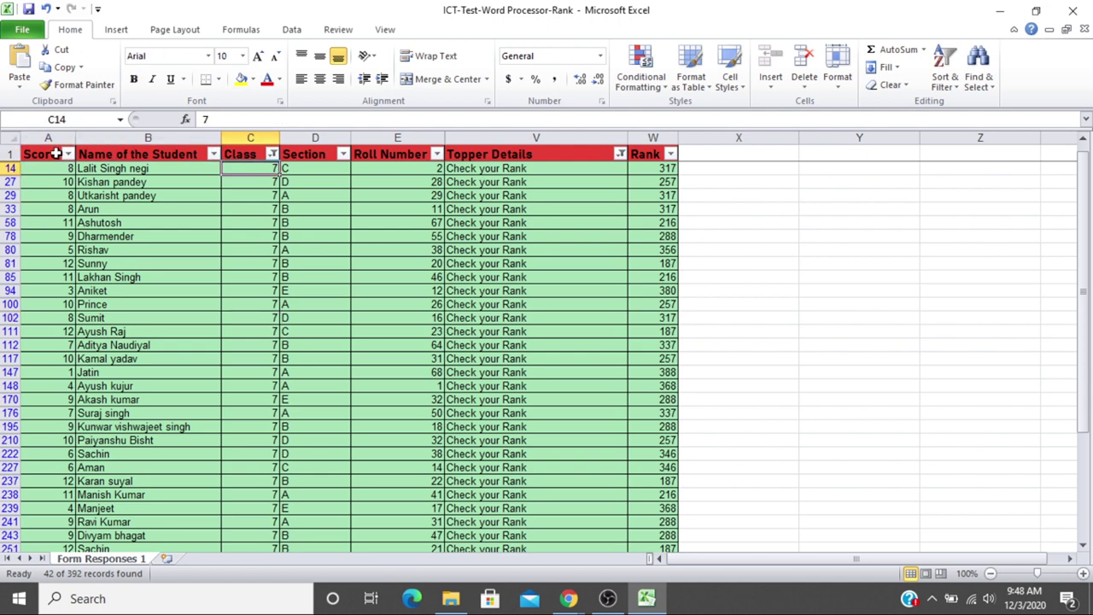
- Review the Class 7 "Check your Rank" records from C14 down to the last one, C385, and return to the first record, A14
key(Down)
key(Down)
key(Down)
key(Down)
key(Down)
key(Down)
key(Down)
key(Down)
key(Down)
key(Down)
key(Down)
key(Down)
key(Down)
key(Down)
key(Down)
key(Down)
key(Down)
key(Down)
key(Down)
key(Down)
key(Down)
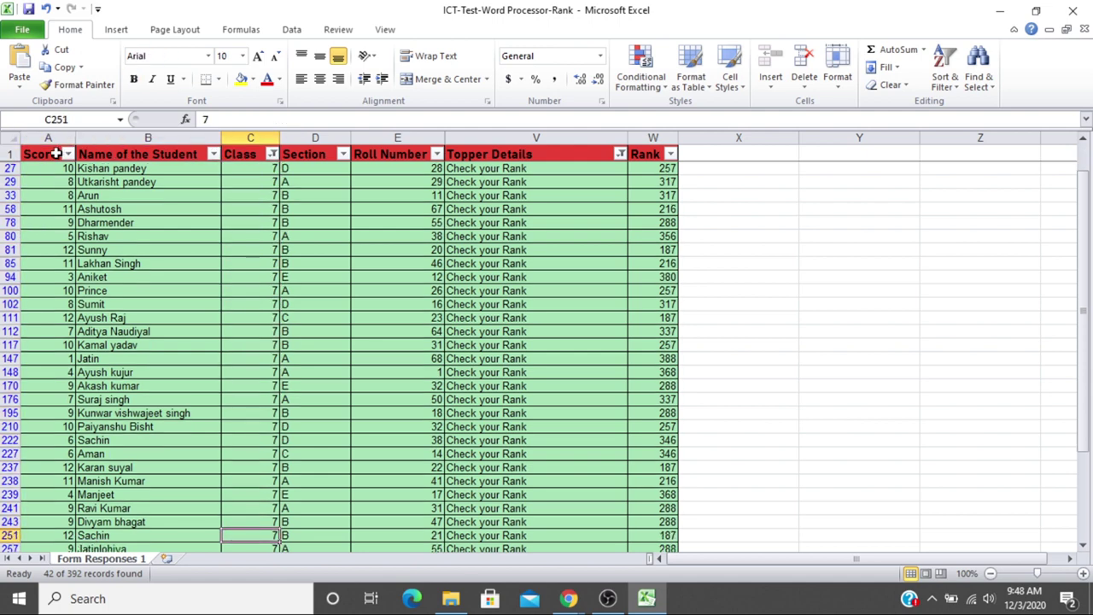
key(Down)
key(Down)
key(Down)
key(Down)
key(Down)
key(Down)
key(Down)
key(Down)
key(Down)
key(Down)
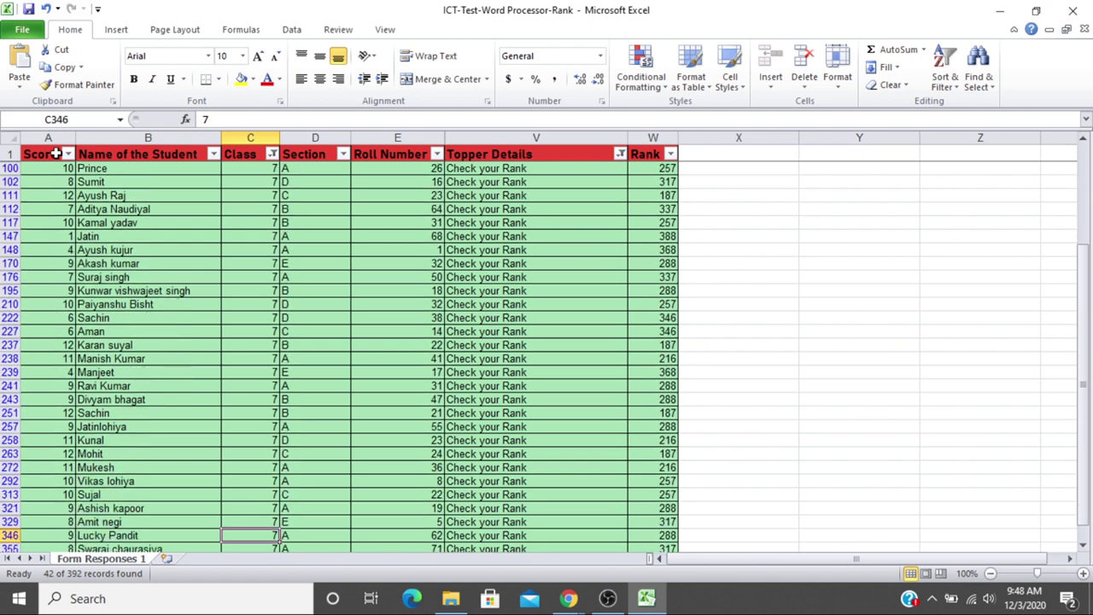
key(Down)
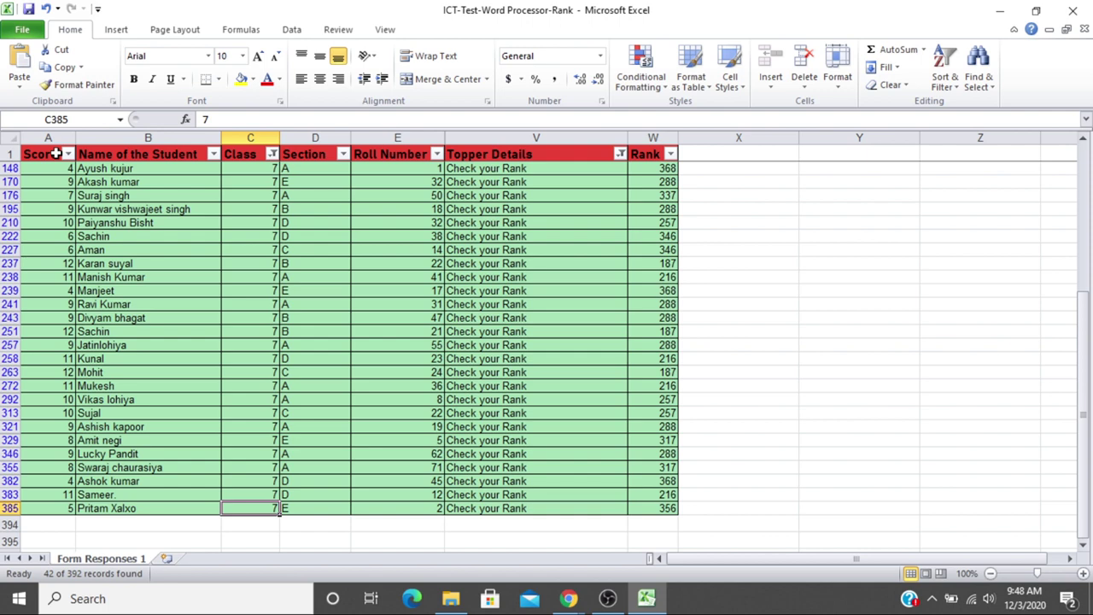
key(ctrl+Home)
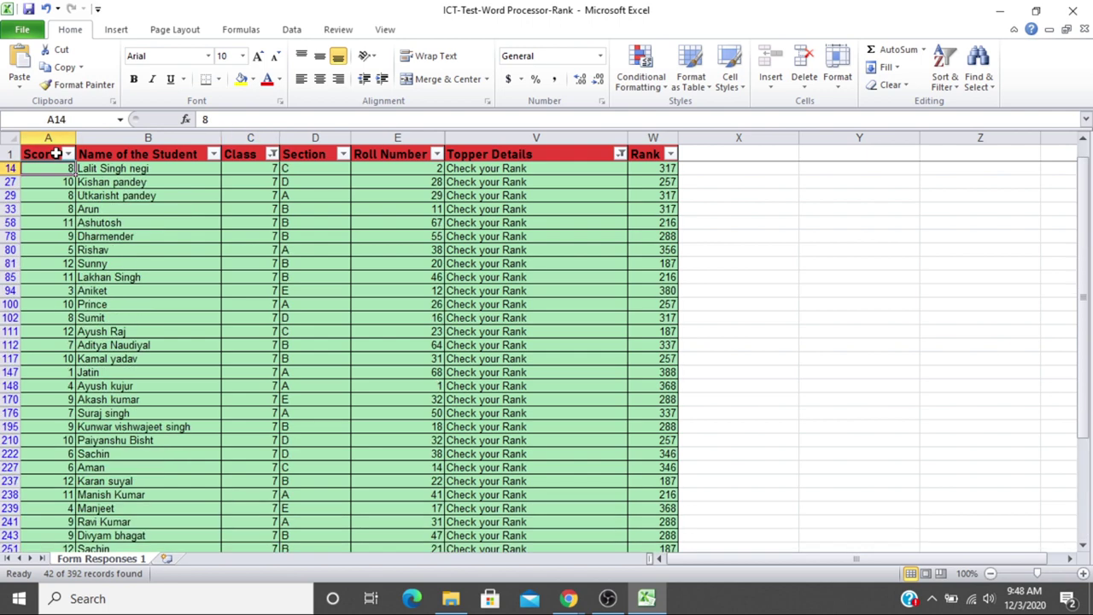
- Change the Class filter from Class 7 to show only Class 6 students
click(274, 154)
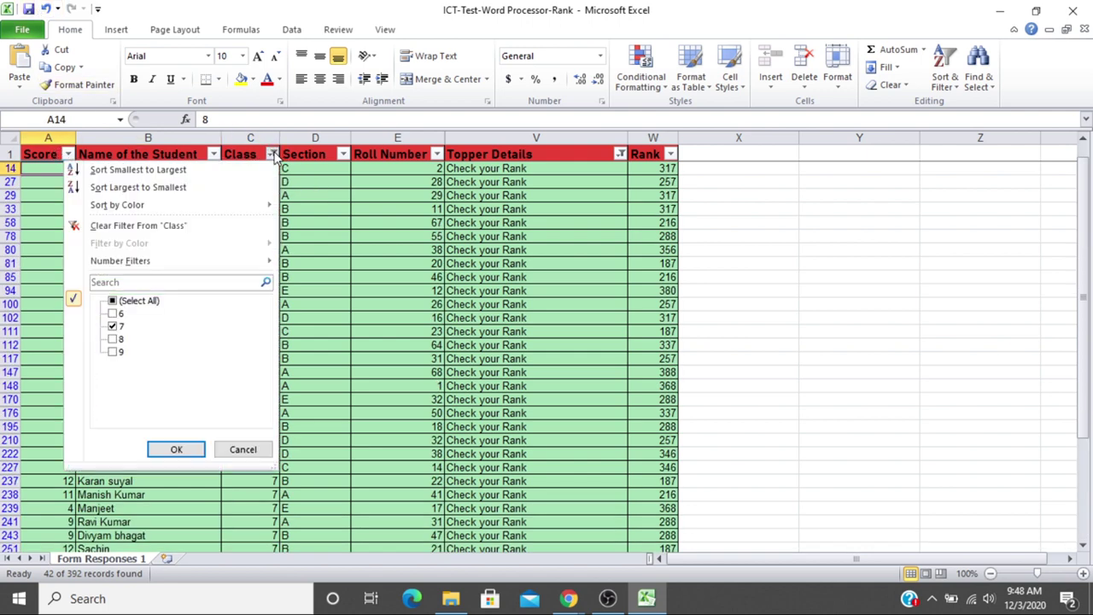
click(115, 326)
click(115, 314)
click(176, 450)
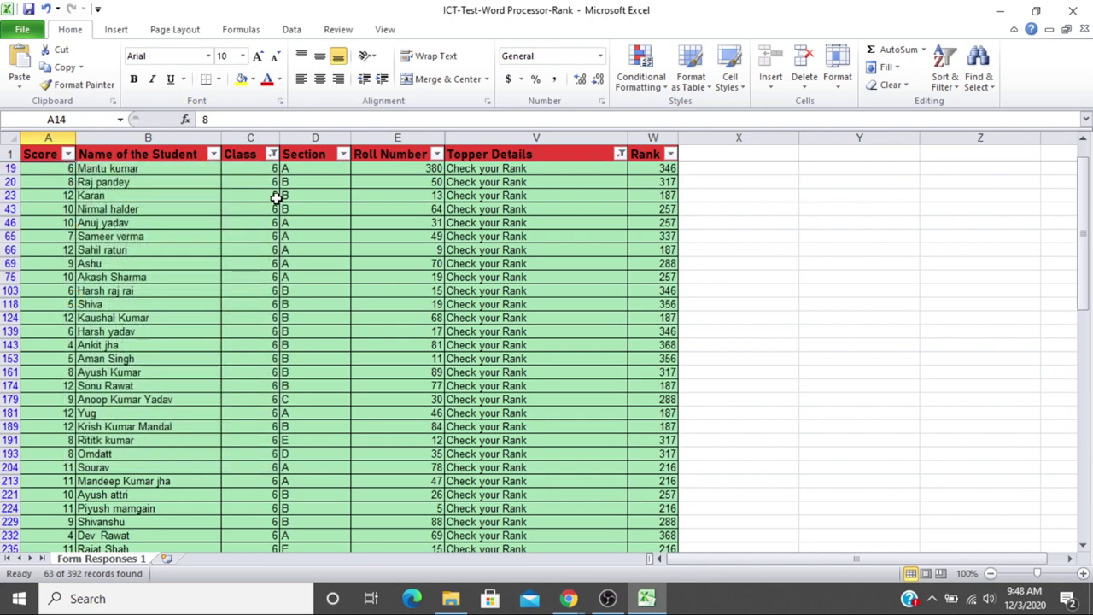
- Go to the first Class 6 record, A2, and move across row 2 to its Class cell, C2
key(Right)
key(ctrl+Home)
key(Right)
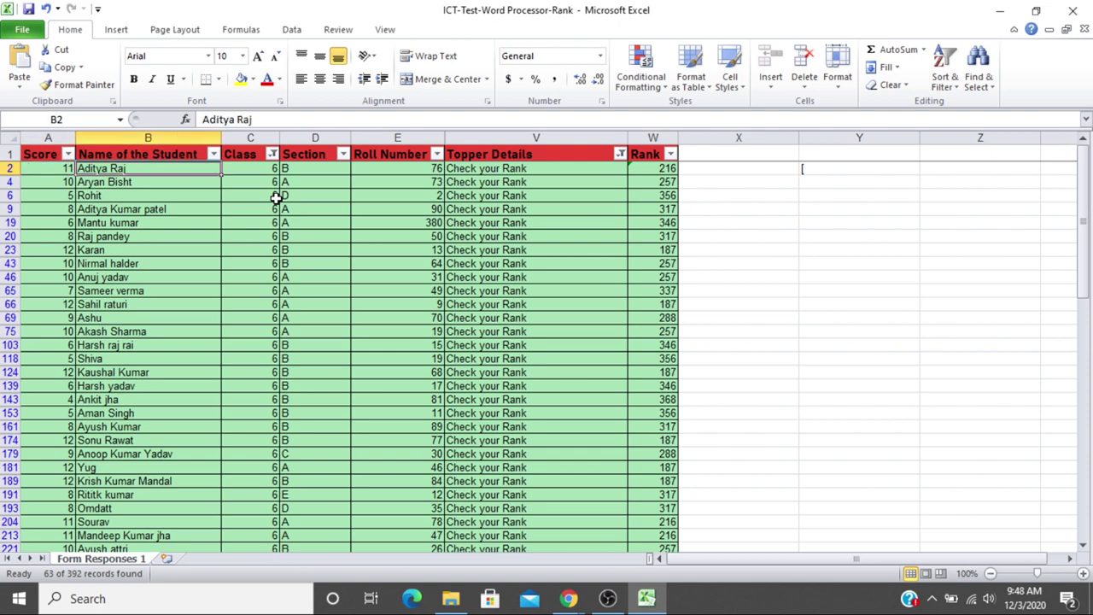
key(Right)
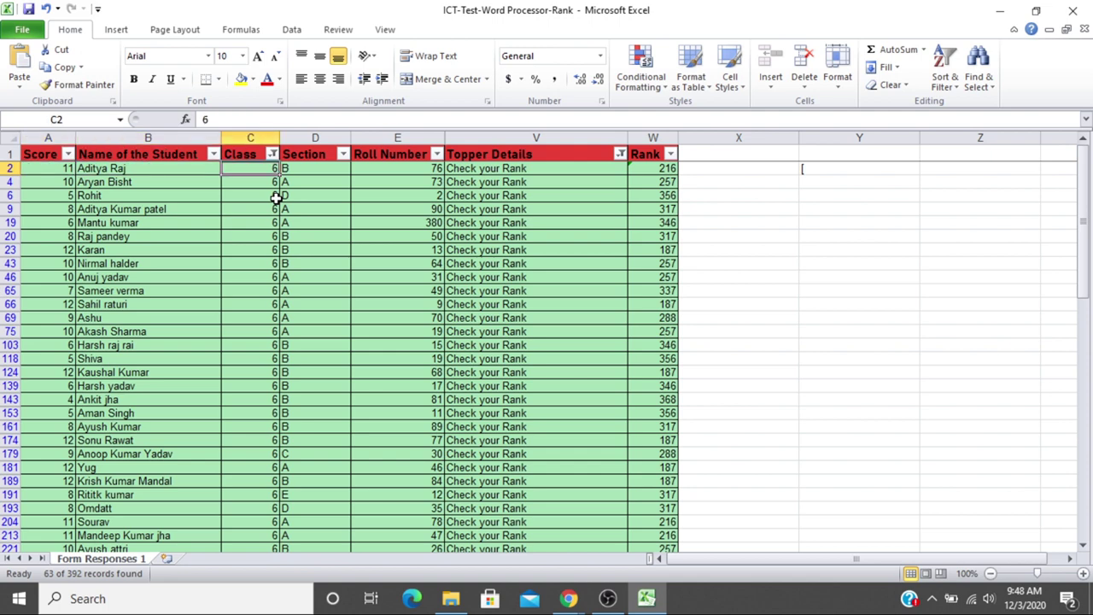
- Look down the Class 6 "Check your Rank" records in the Class column from C2 to C124
key(Down)
key(Down)
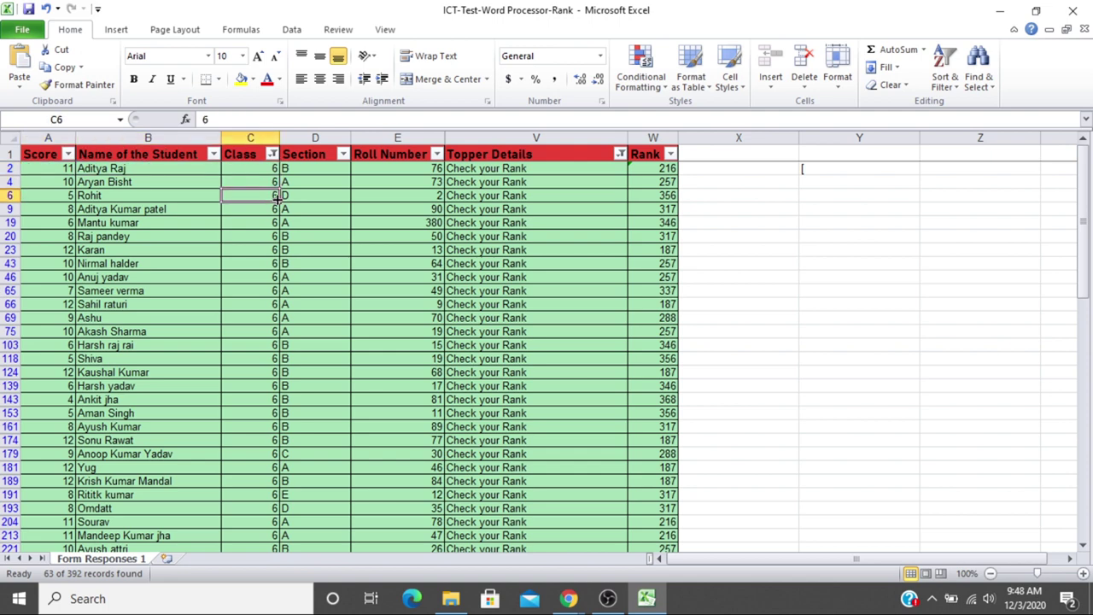
key(Up)
key(Up)
key(Down)
key(Down)
key(Down)
key(Down)
key(Down)
key(Down)
key(Down)
key(Down)
key(Down)
key(Down)
key(Down)
key(Down)
key(Down)
key(Down)
key(Down)
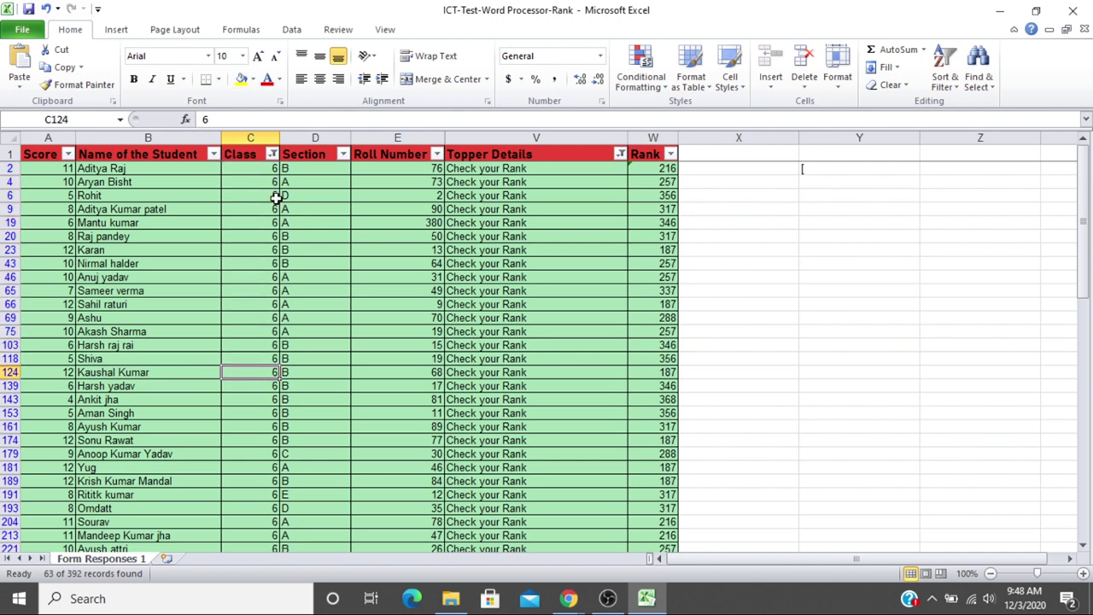
- Move across row 124 past its Rank cell and back to its Score cell, A124
key(Right)
key(Right)
key(Right)
key(Right)
key(Right)
key(Left)
key(Left)
key(Left)
key(Left)
key(Left)
key(Left)
key(Left)
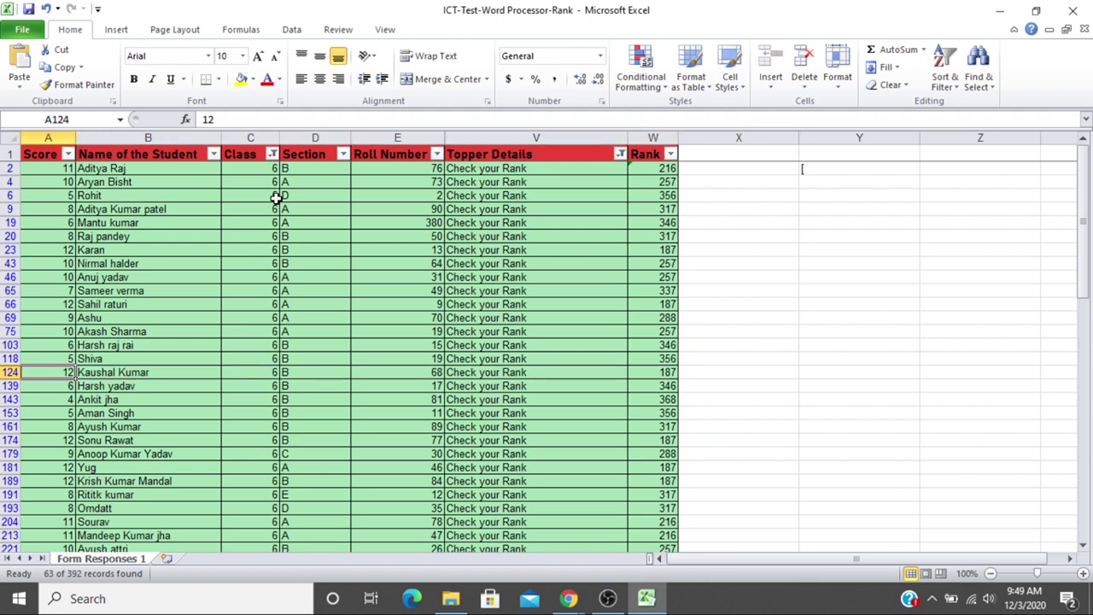
- Review the remaining Class 6 records from C124 down to the last one, C393, and return to the first record, A2
key(Right)
key(Right)
key(Down)
key(Down)
key(Down)
key(Down)
key(Down)
key(Down)
key(Down)
key(Down)
key(Down)
key(Down)
key(Down)
key(Down)
key(Down)
key(Down)
key(Down)
key(Down)
key(Down)
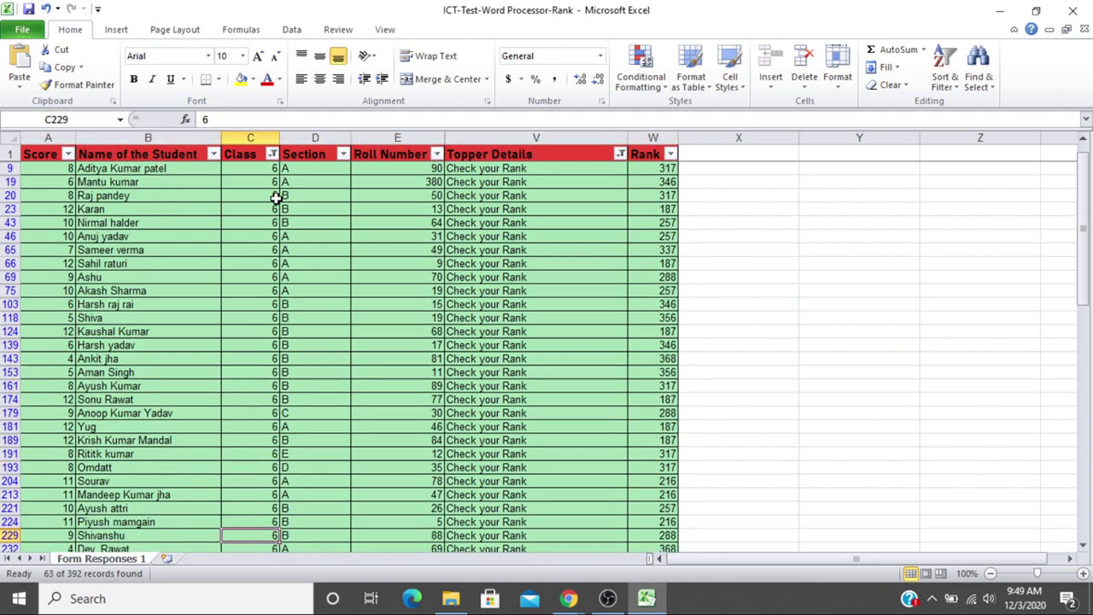
key(Down)
key(Down)
key(Down)
key(Down)
key(Down)
key(Down)
key(Down)
key(Down)
key(Down)
key(Down)
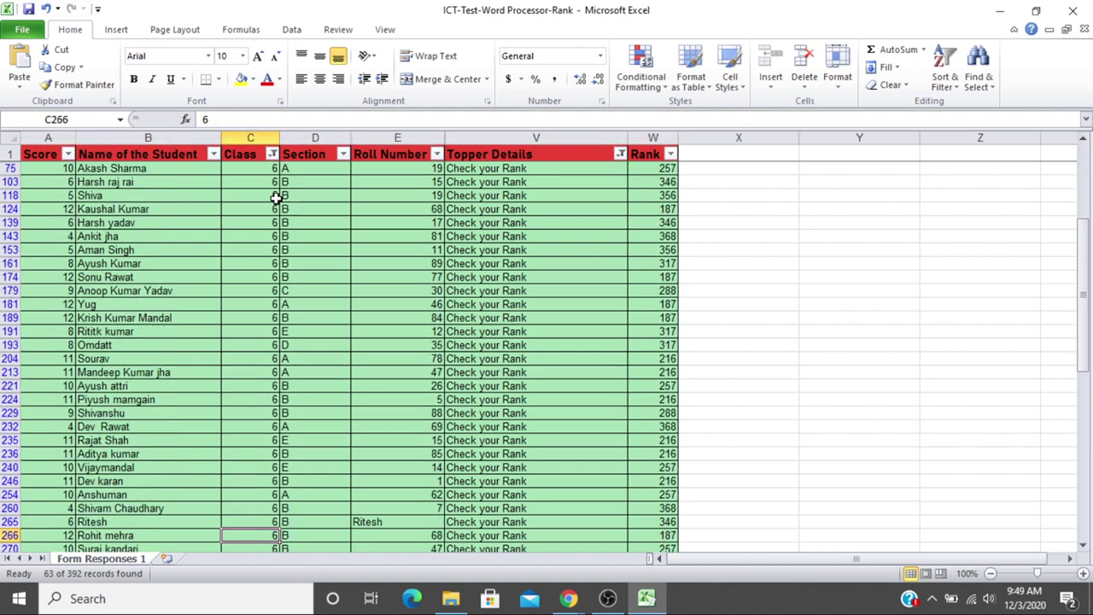
key(Down)
key(Down)
key(Down)
key(Down)
key(Down)
key(Down)
key(Down)
key(Down)
key(Down)
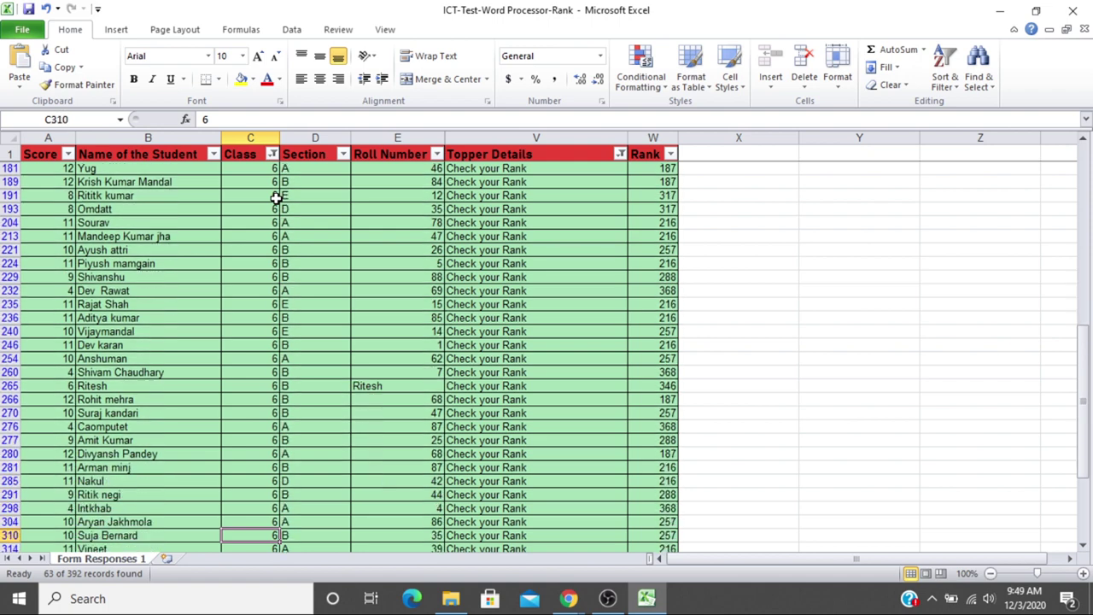
key(Down)
key(Down)
key(Down)
key(Down)
key(Down)
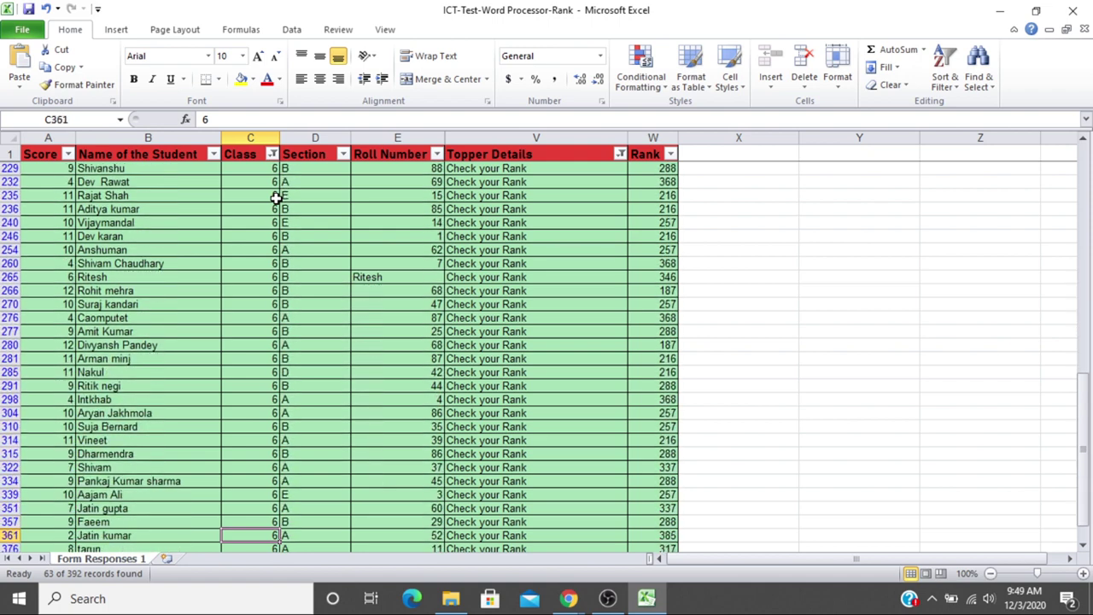
key(Down)
key(Down)
key(Down)
key(Down)
key(Down)
key(Down)
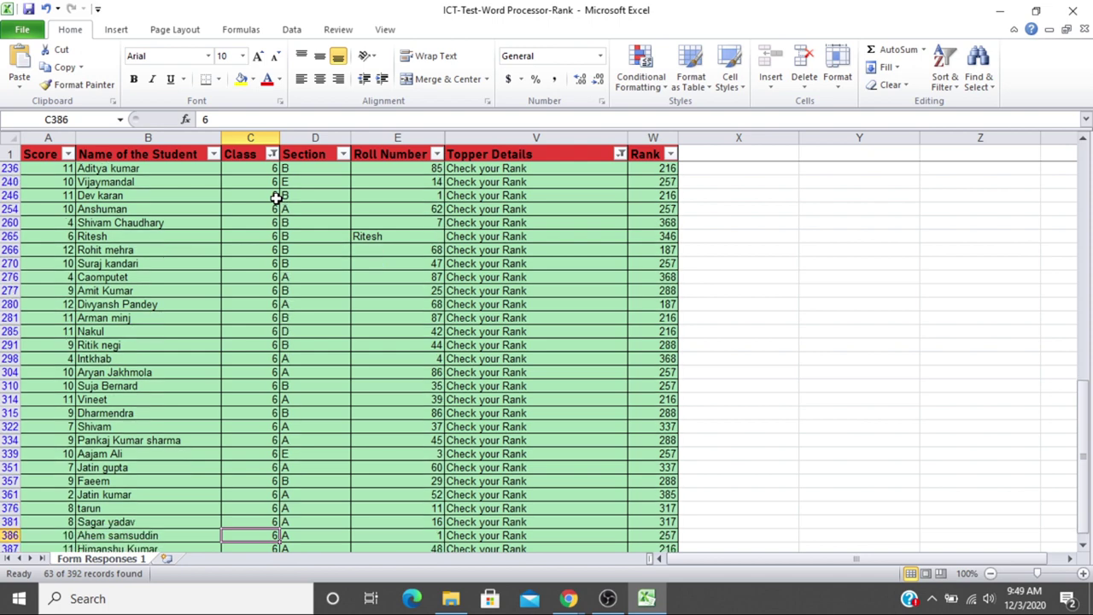
scroll(276, 198, down, 1)
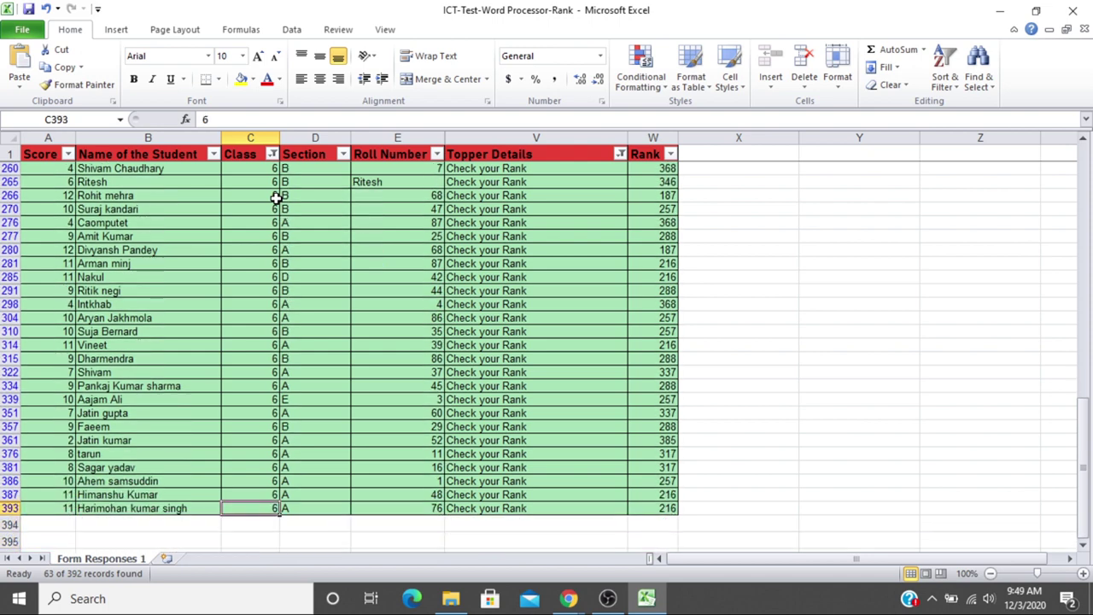
key(ctrl+Home)
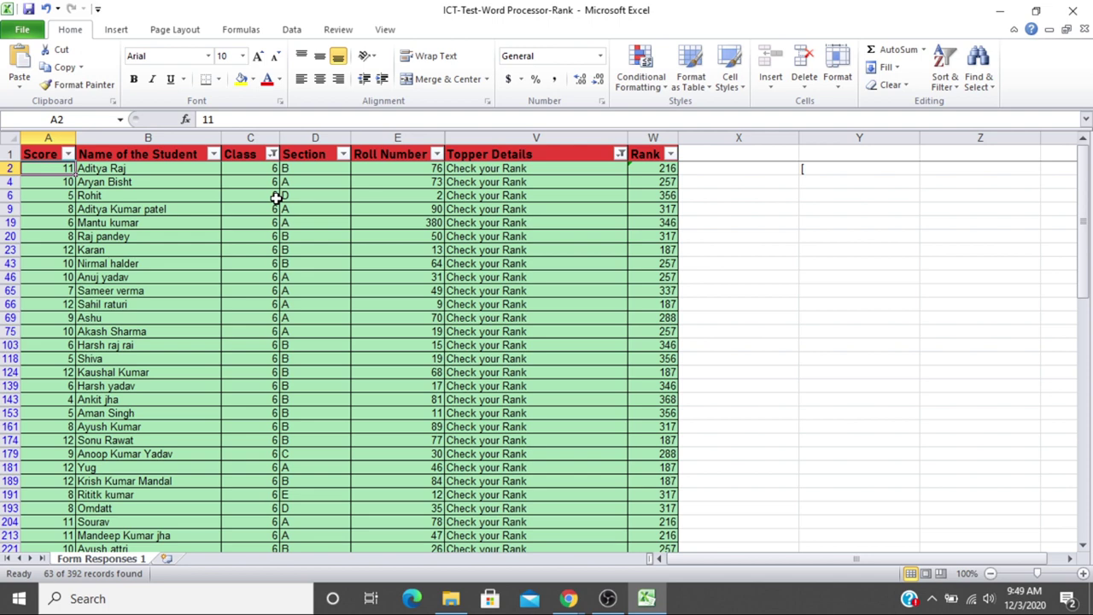
- Switch to the ICT-Test-Word Processor form in Chrome and answer Photos for what a text document does not contain
key(alt+Tab)
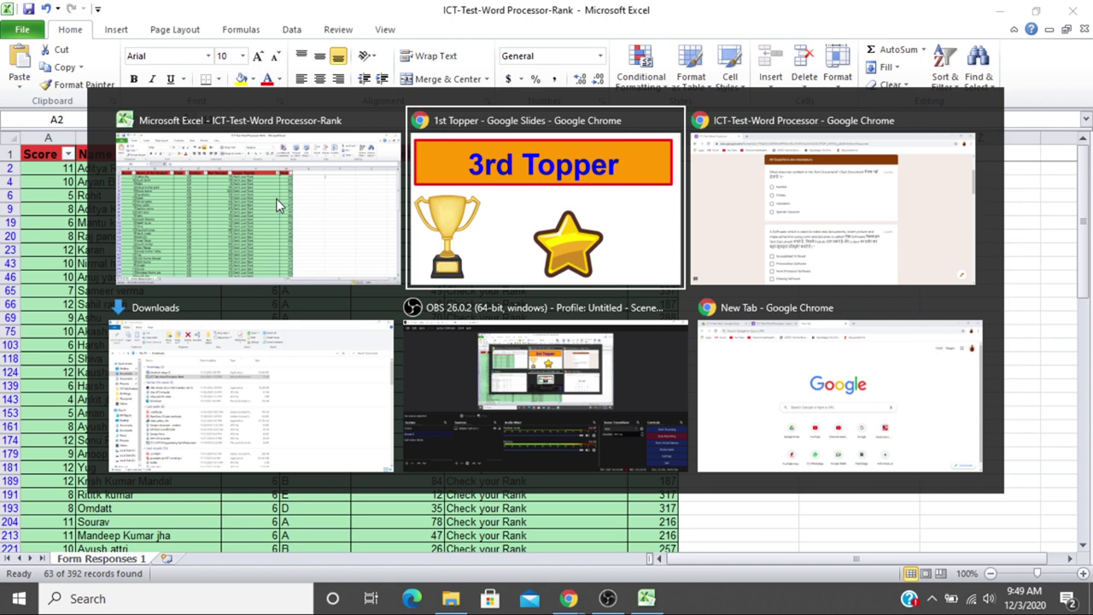
key(alt+Tab)
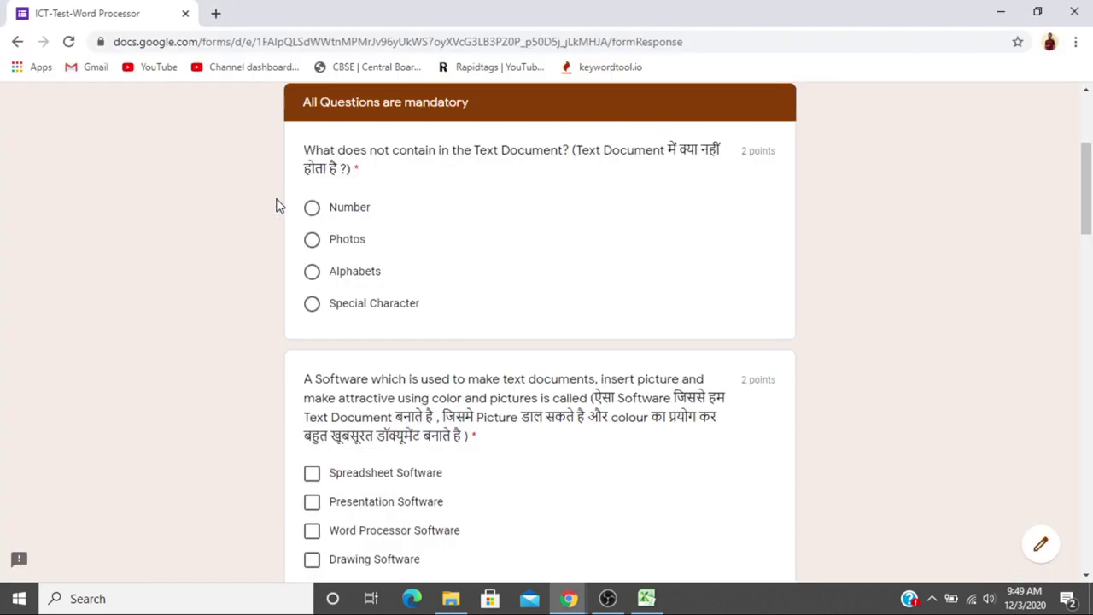
scroll(276, 205, up, 3)
scroll(276, 205, down, 3)
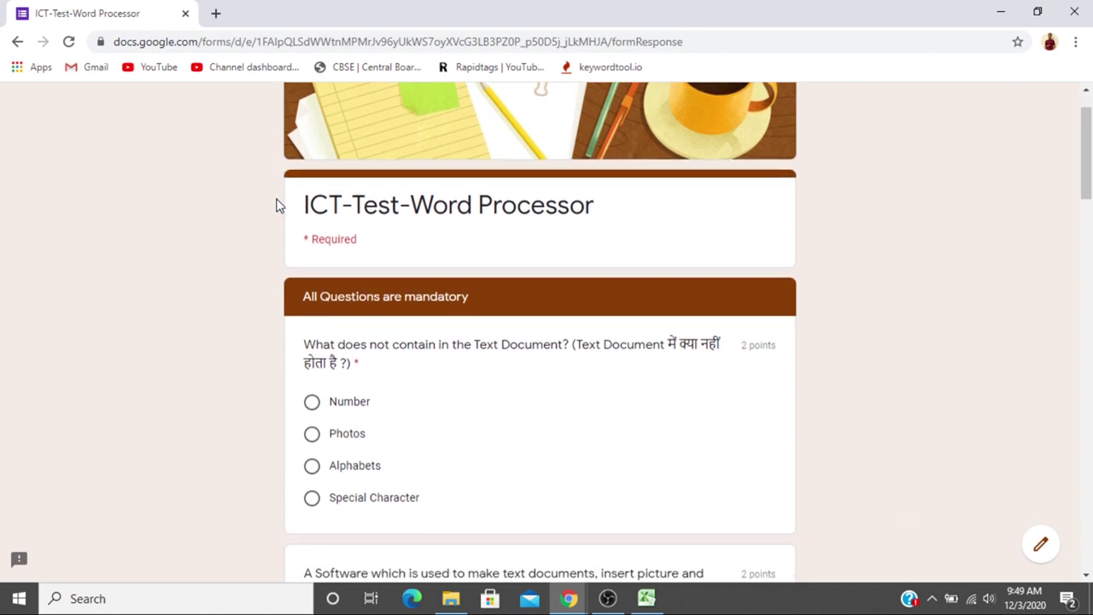
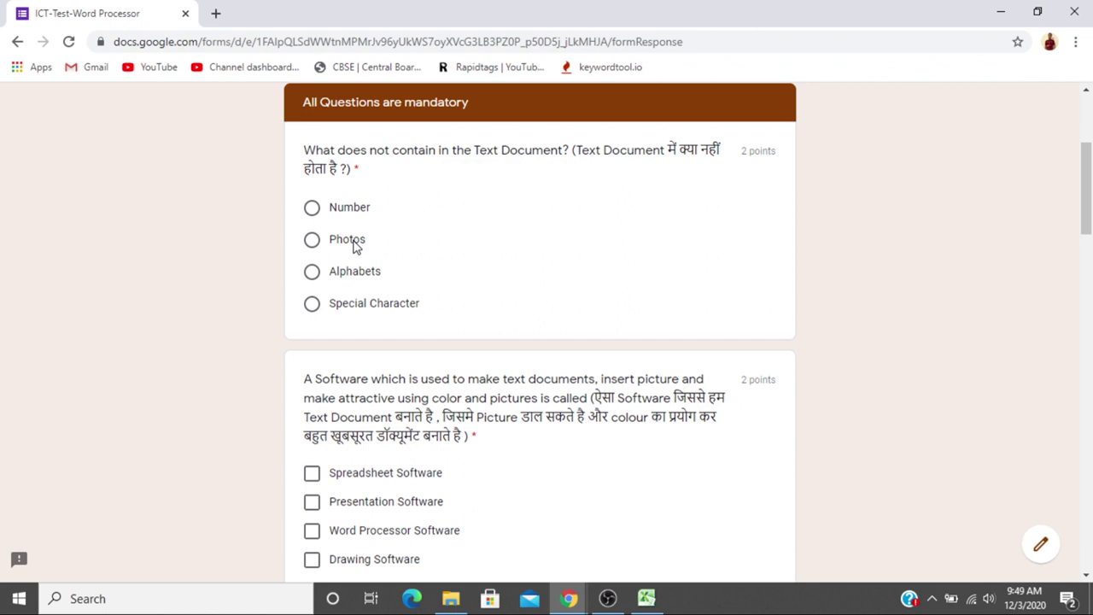
click(356, 245)
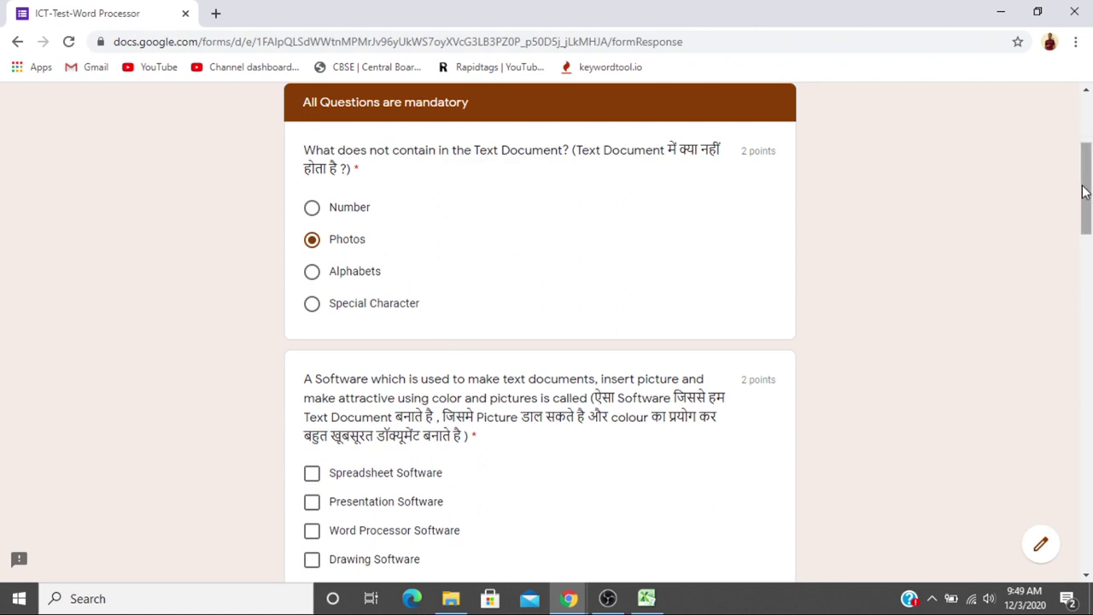
- Answer Word Processor Software for the text document software question and Calculation for what cannot be done using it
drag(1083, 191, 1083, 239)
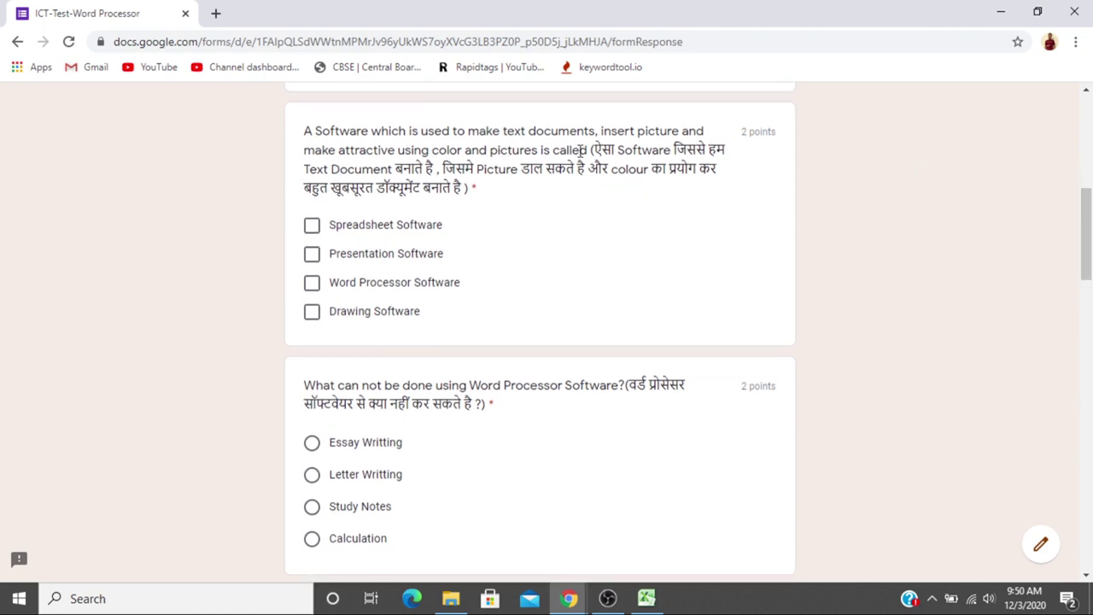
click(378, 288)
drag(1087, 215, 1088, 266)
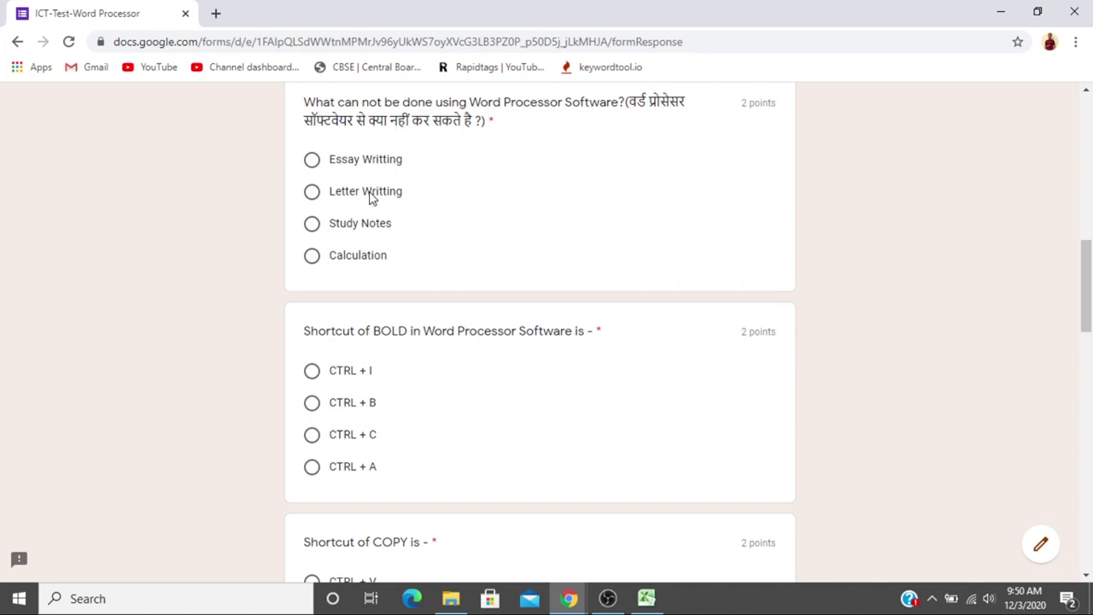
click(352, 263)
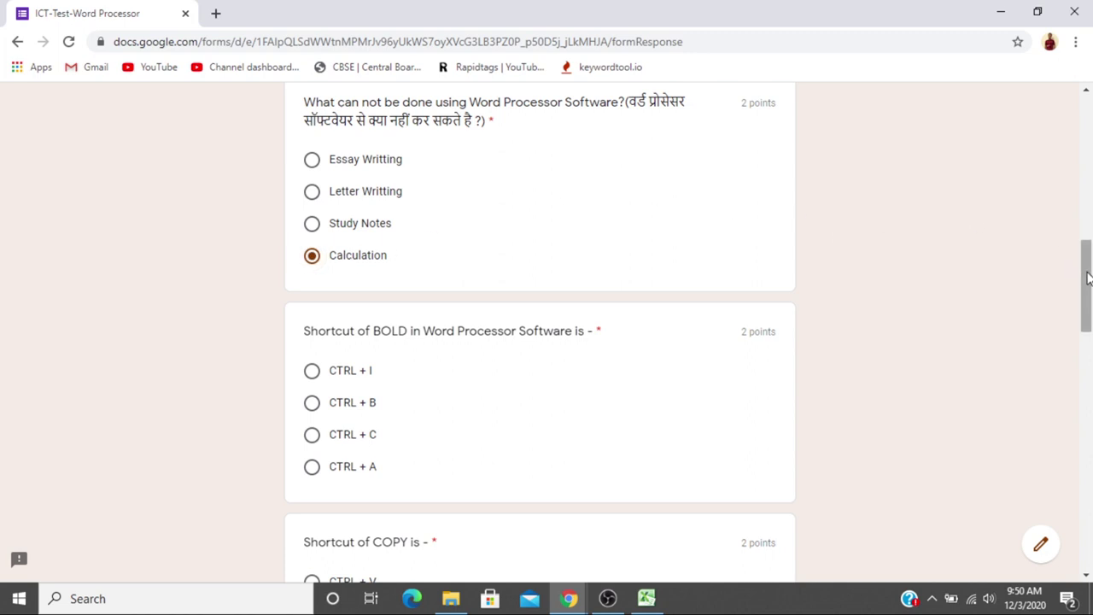
- Answer CTRL + B for the BOLD shortcut question and CTRL + C for the COPY shortcut question
drag(1088, 277, 1086, 317)
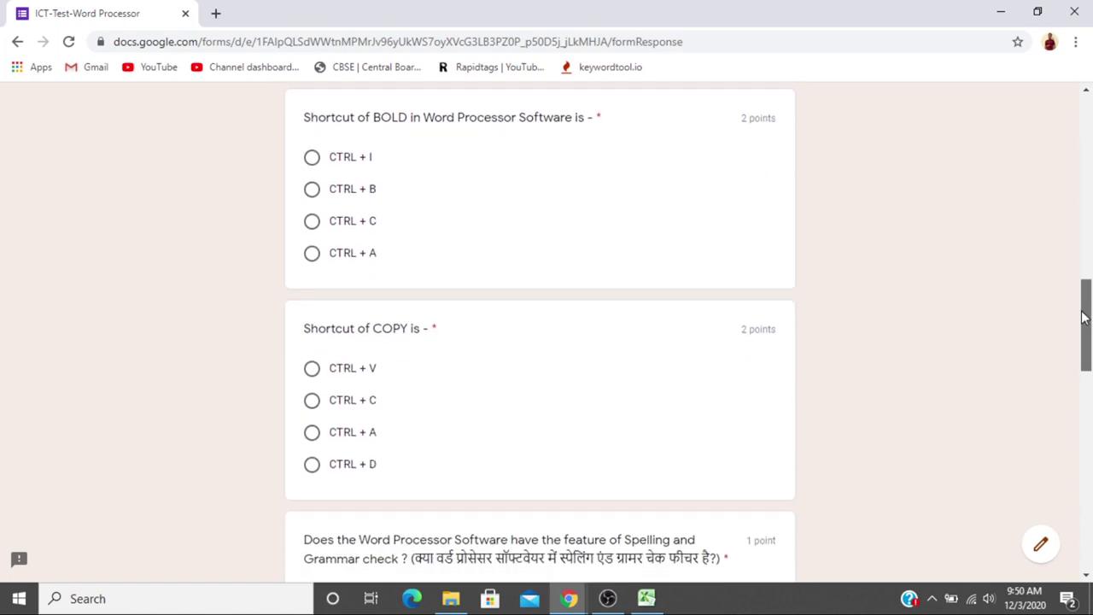
click(355, 194)
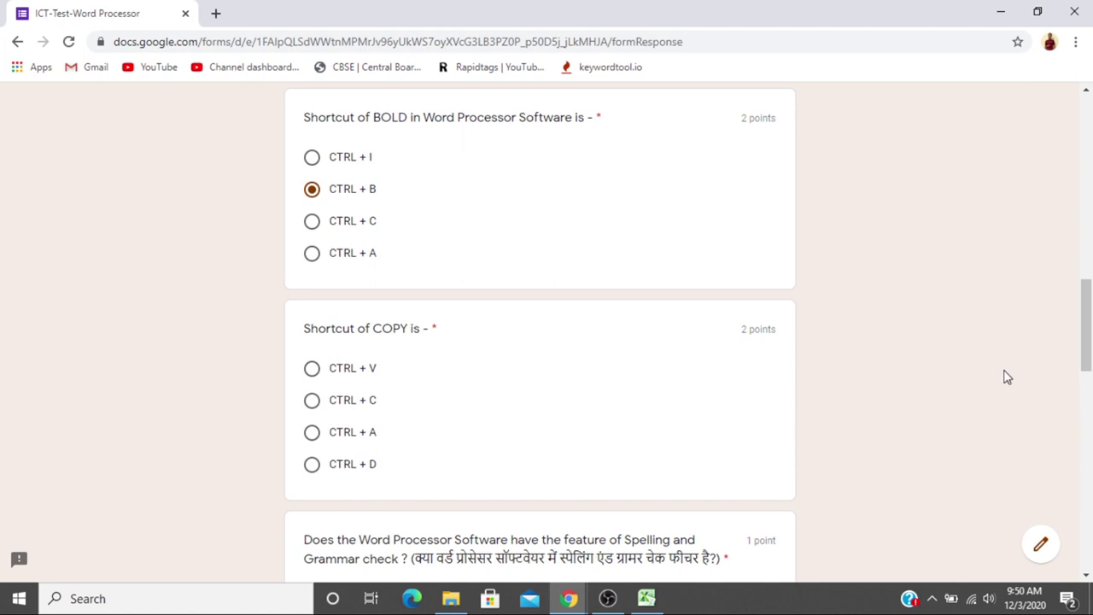
drag(1085, 316, 1085, 354)
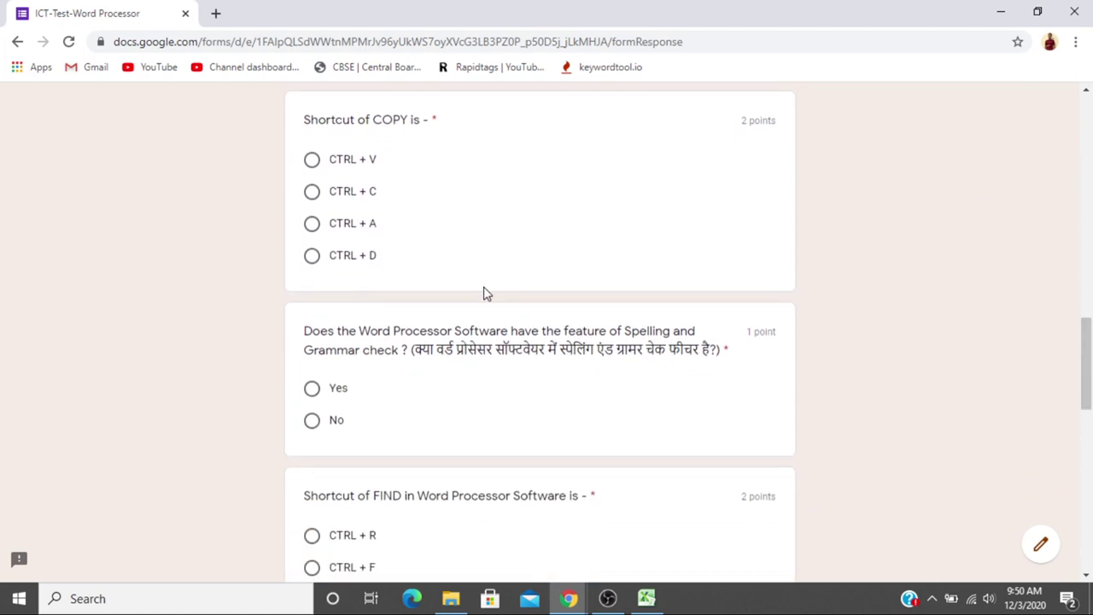
click(354, 194)
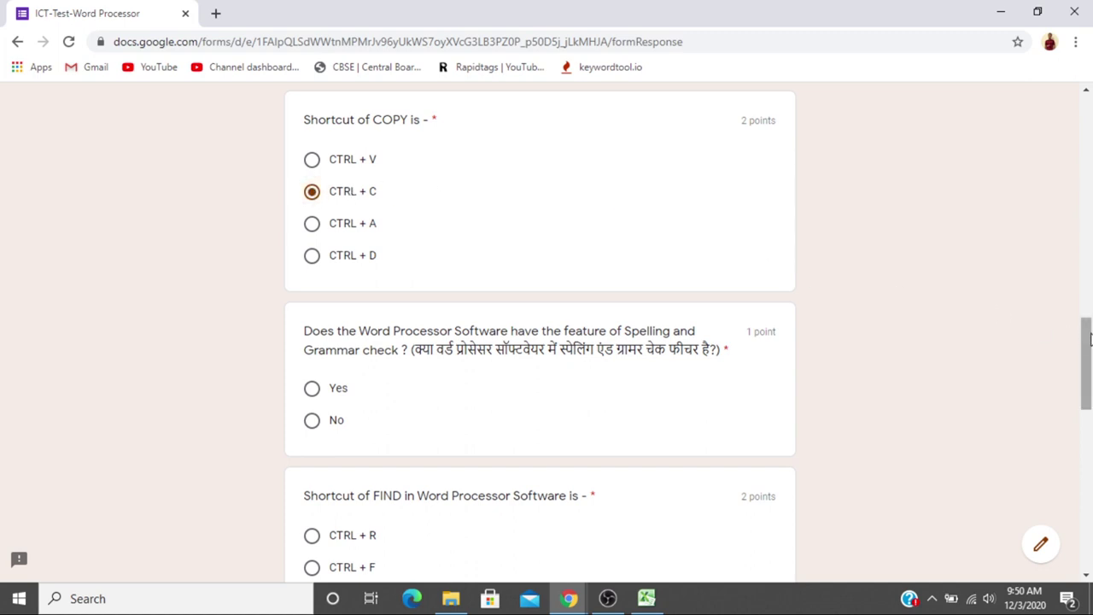
- Go to the form question about the Spelling and Grammar check feature
drag(1090, 340, 1089, 375)
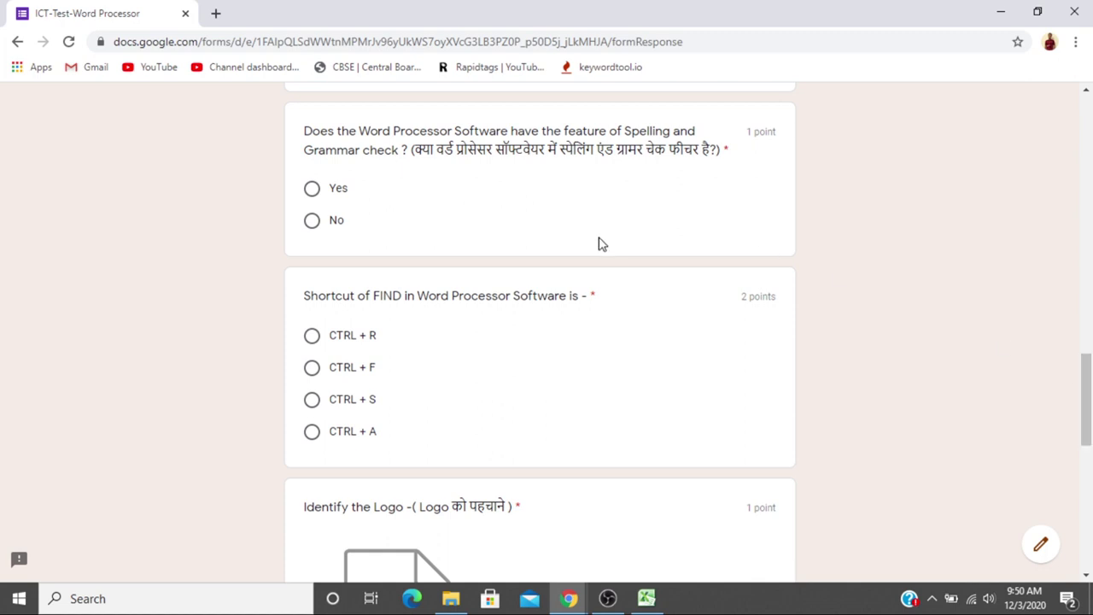